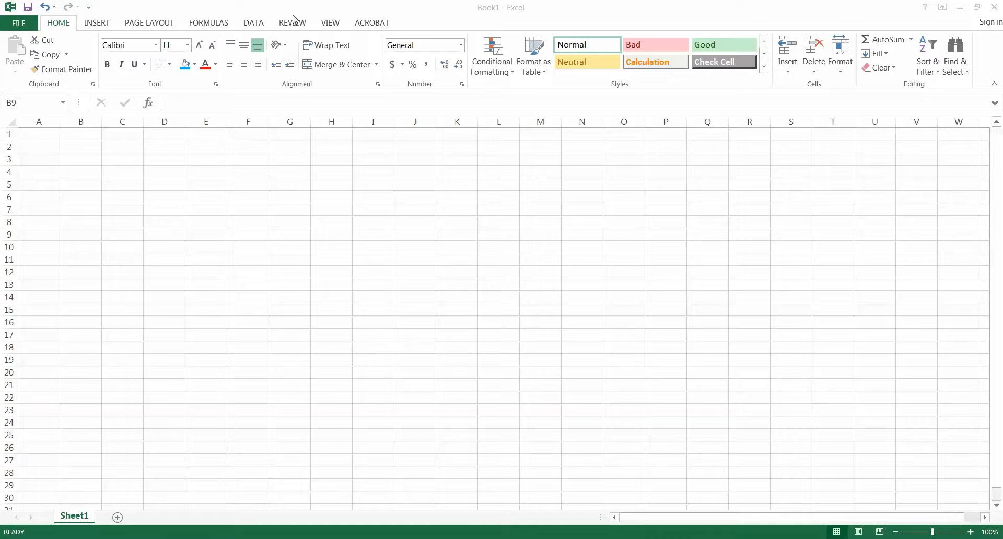
# Enter the heading Inputs in cell A1 and fill cells A25:H25 with blue as a divider band
pyautogui.click(53, 136)
pyautogui.write('Inputs')
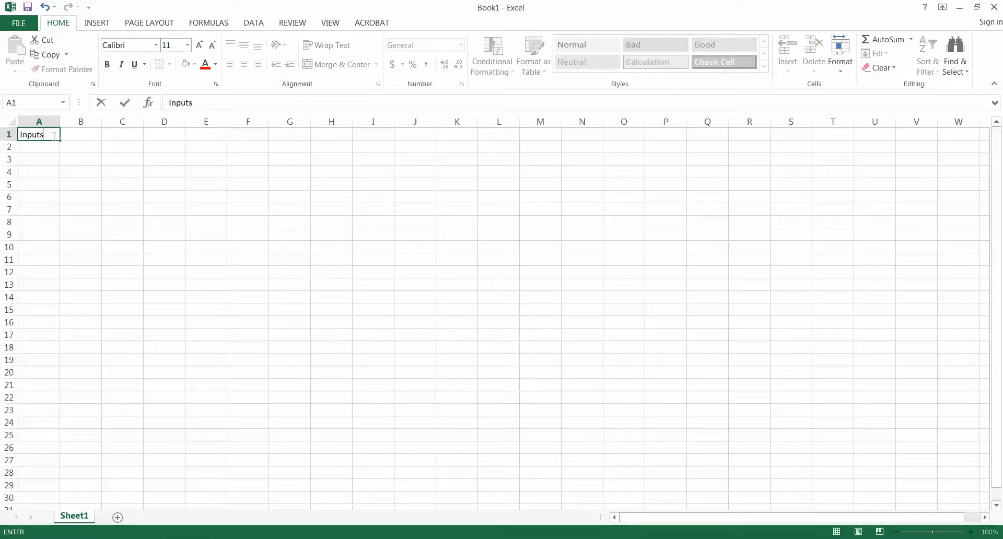
pyautogui.press('Return')
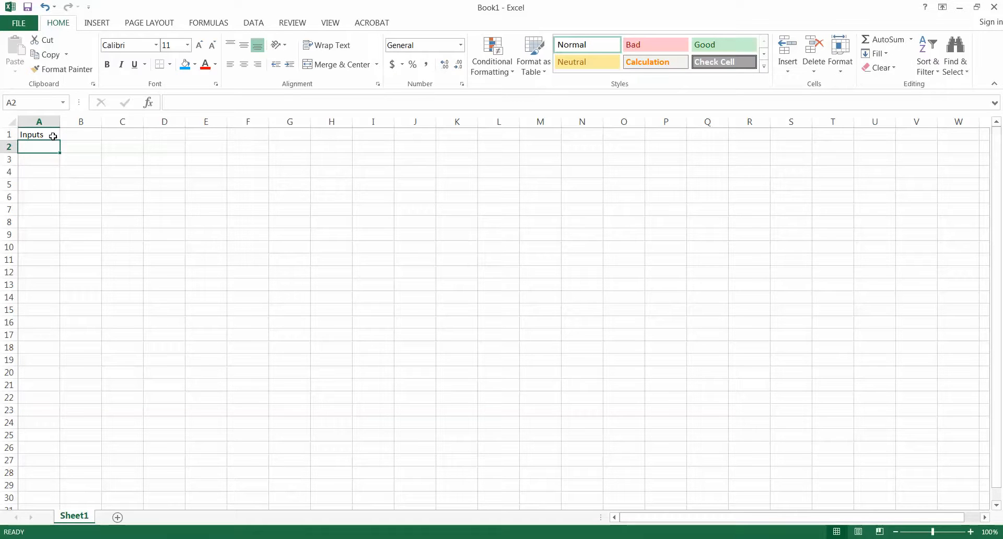
pyautogui.moveTo(34, 436); pyautogui.dragTo(315, 435)
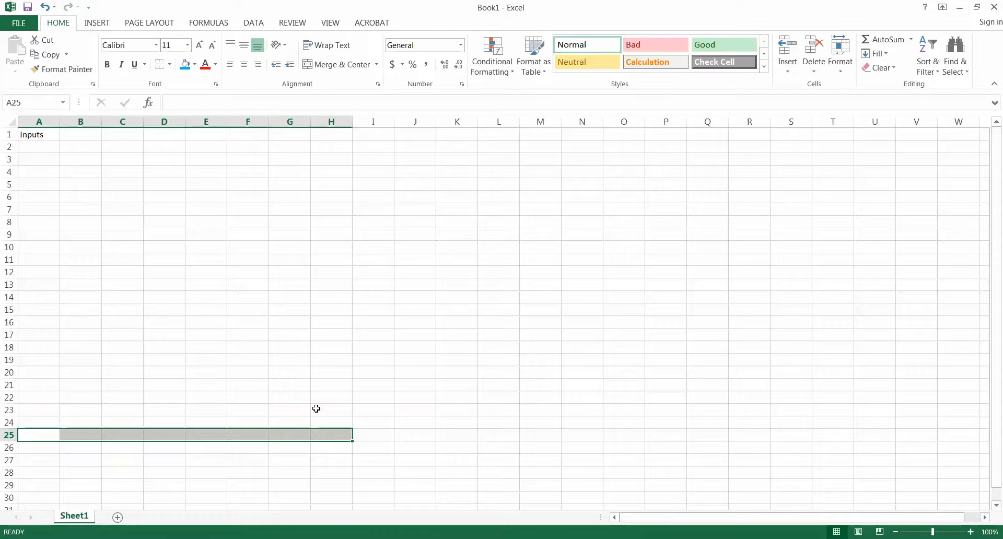
pyautogui.click(185, 63)
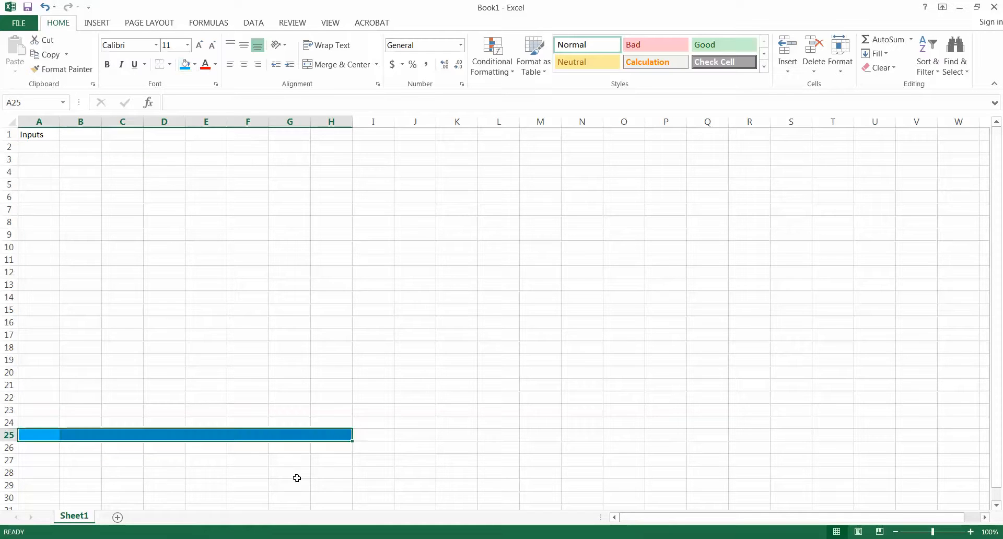
# Label cells A26 to A28 Revenue, COGS and Gross Profit, and cell A30 Fixed Costs
pyautogui.click(42, 449)
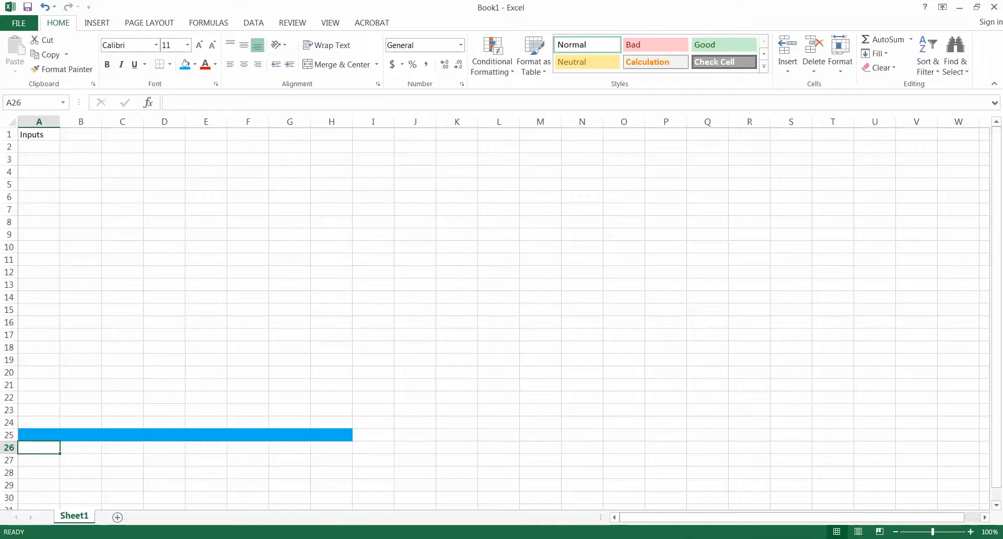
pyautogui.write('Revenue')
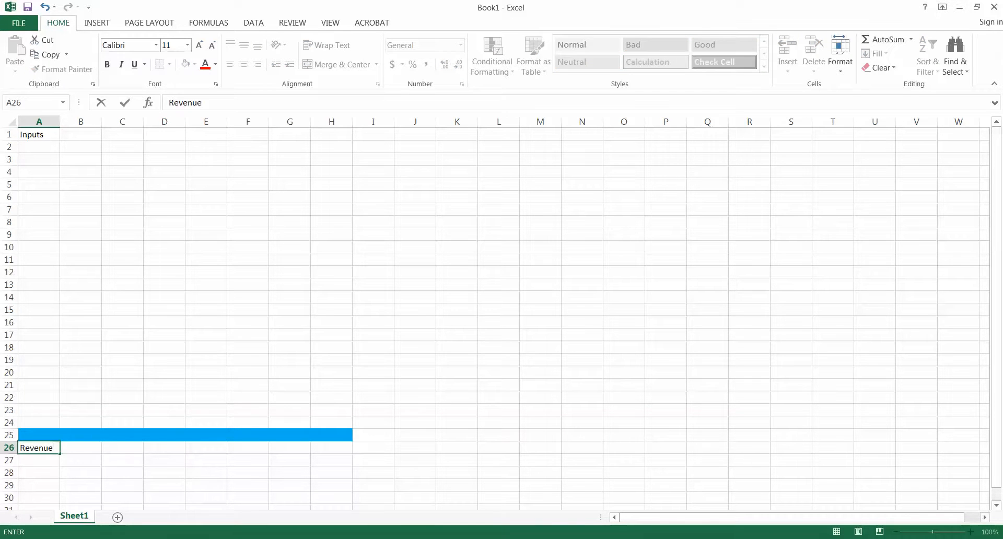
pyautogui.press('Return')
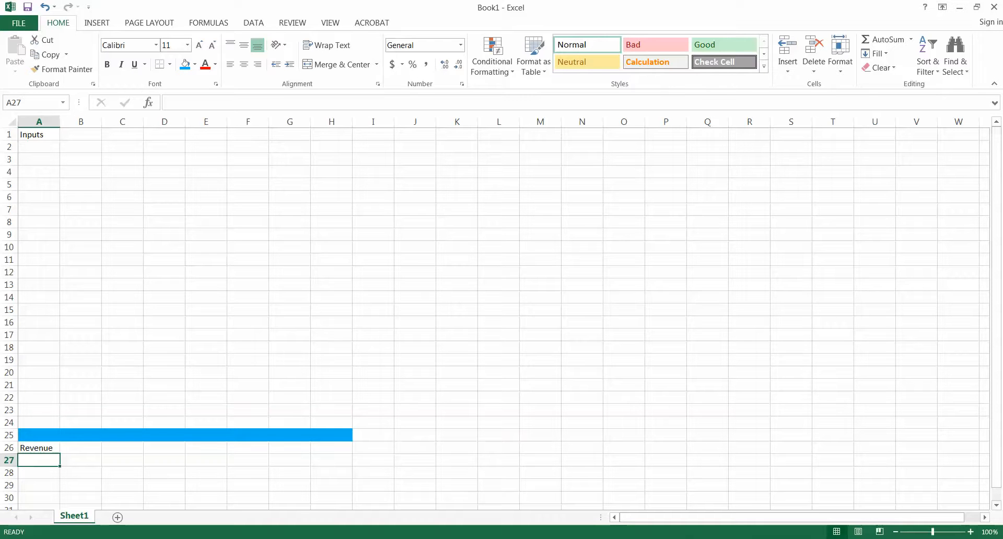
pyautogui.write('COGS')
pyautogui.press('Return')
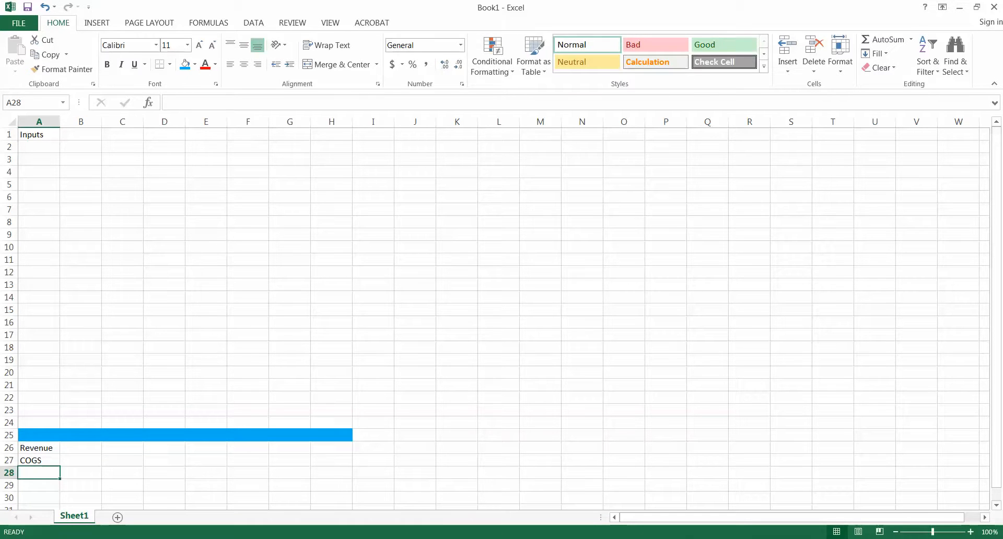
pyautogui.write('Gross Profit')
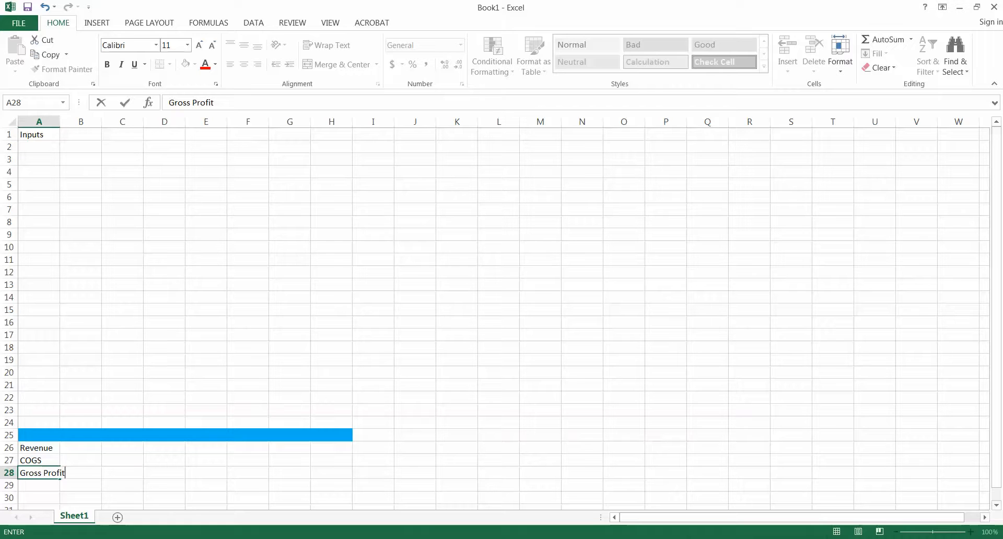
pyautogui.press('Return')
pyautogui.press('Return')
pyautogui.write('Fixed Costs')
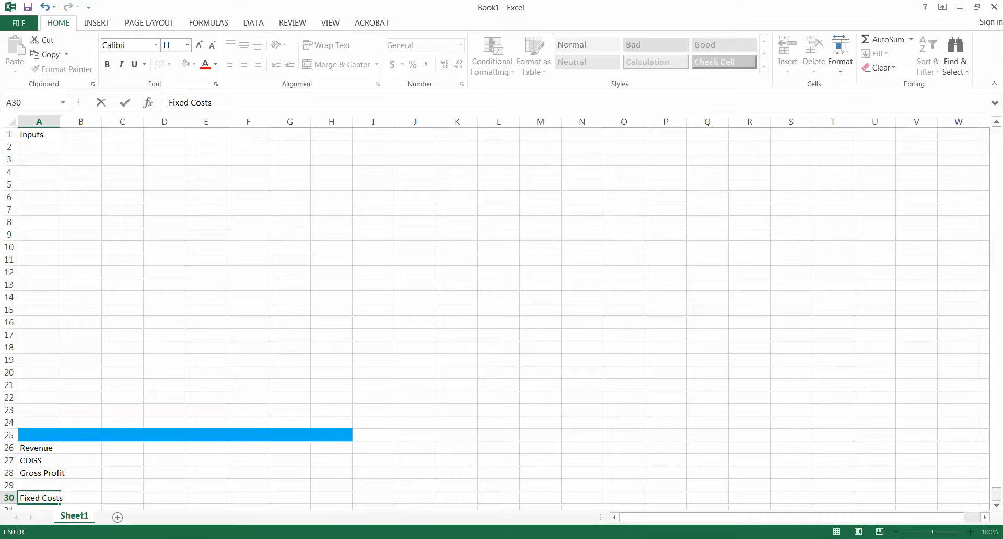
pyautogui.press('Return')
# Enter the label Operating Profit in cell A37, leaving blank rows below Fixed Costs
pyautogui.press('Return')
pyautogui.press('Return')
pyautogui.press('Return')
pyautogui.press('Return')
pyautogui.press('Return')
pyautogui.press('Return')
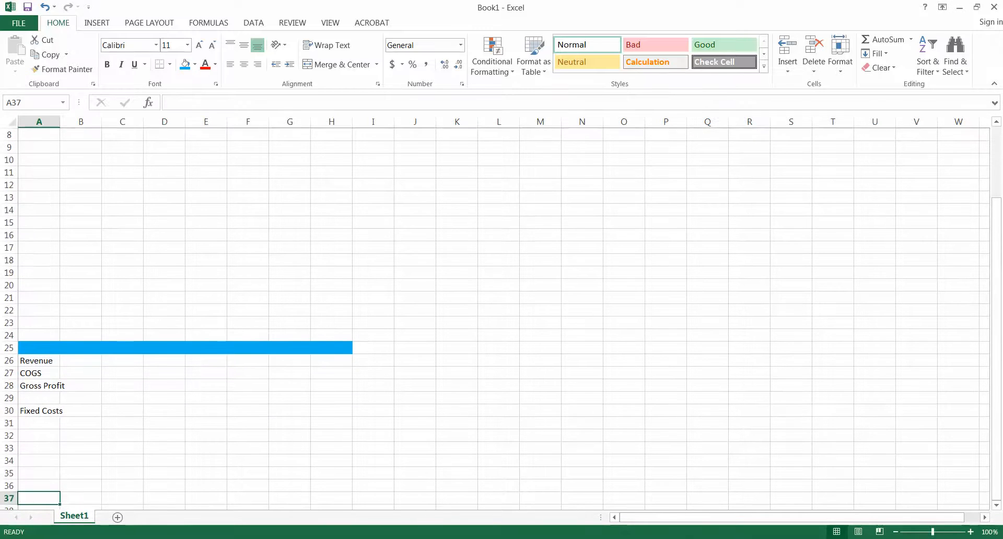
pyautogui.write('Operar')
pyautogui.press('BackSpace')
pyautogui.write('ting p')
pyautogui.press('BackSpace')
pyautogui.write('Profit')
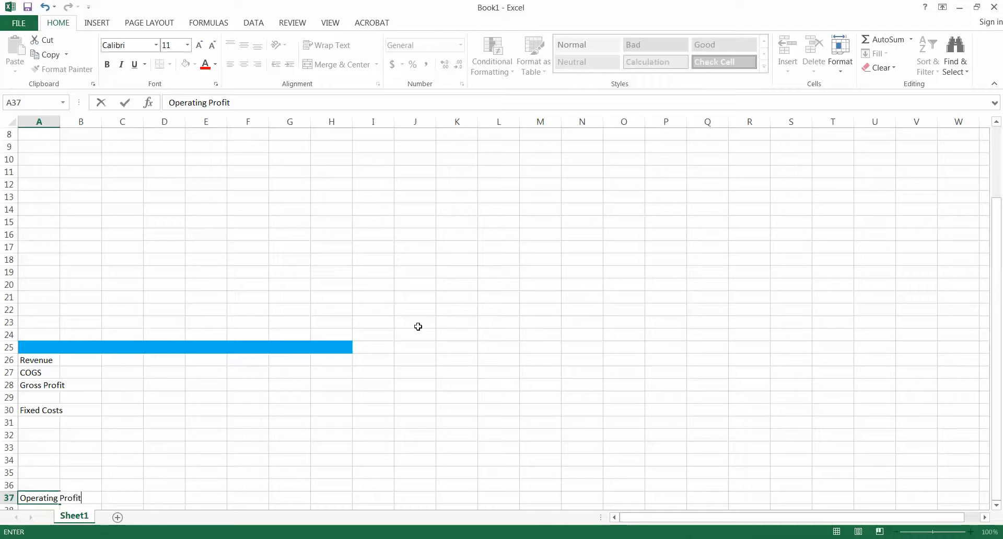
# Autofit the width of column A to its longest label
pyautogui.click(58, 120)
pyautogui.moveTo(58, 122); pyautogui.dragTo(89, 121)
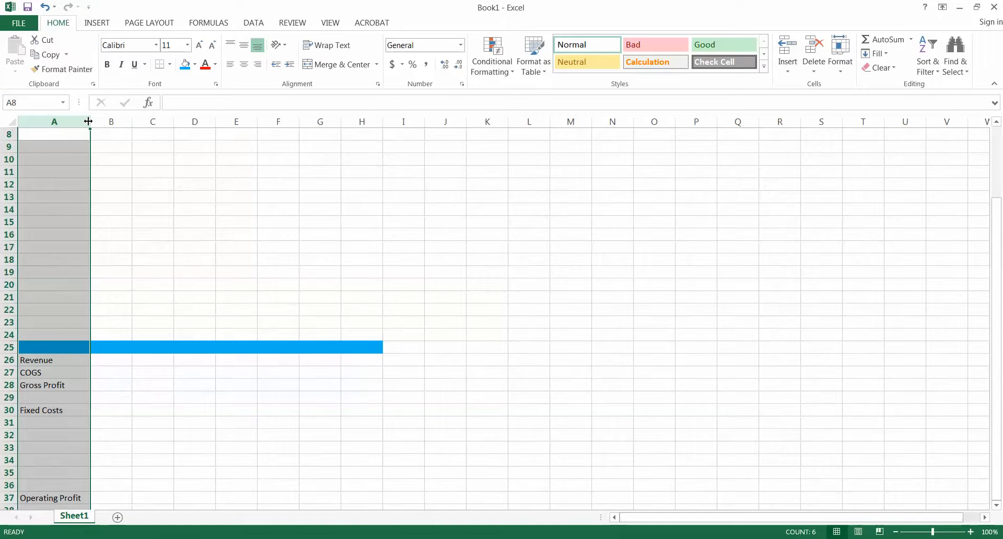
pyautogui.click(44, 7)
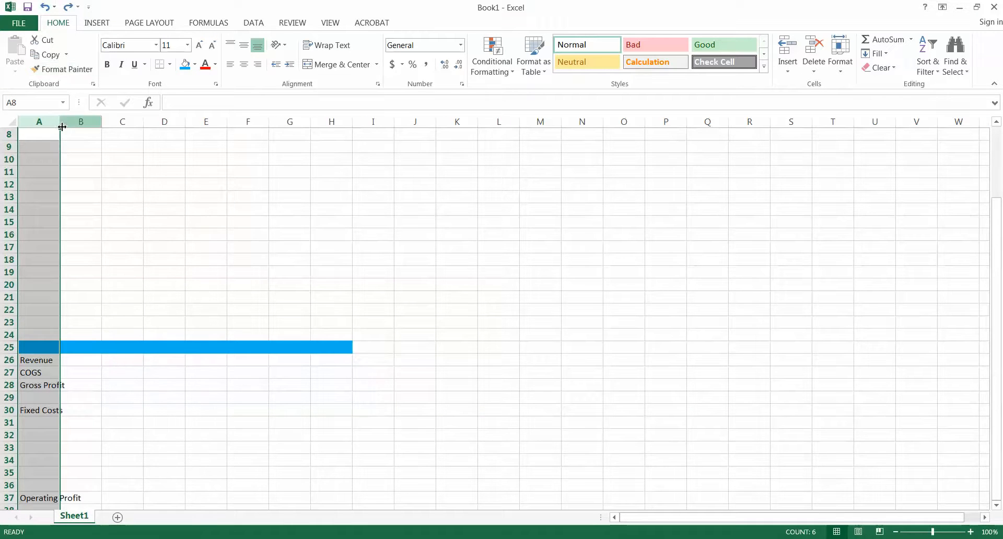
pyautogui.doubleClick(60, 122)
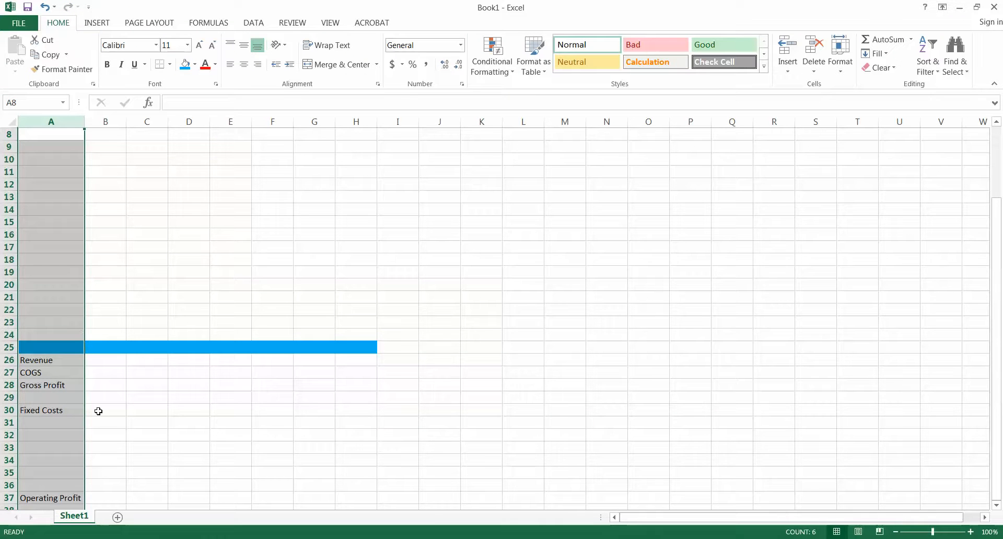
# List Tires, Installs, Rotations and Repair in cells A2 to A5 under the Inputs heading
pyautogui.scroll(3, 98, 411)
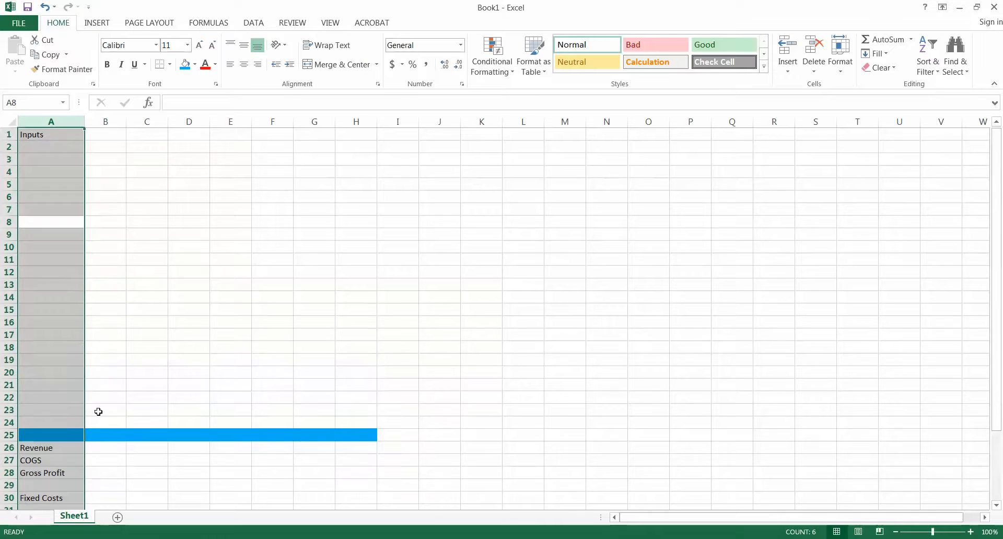
pyautogui.click(67, 146)
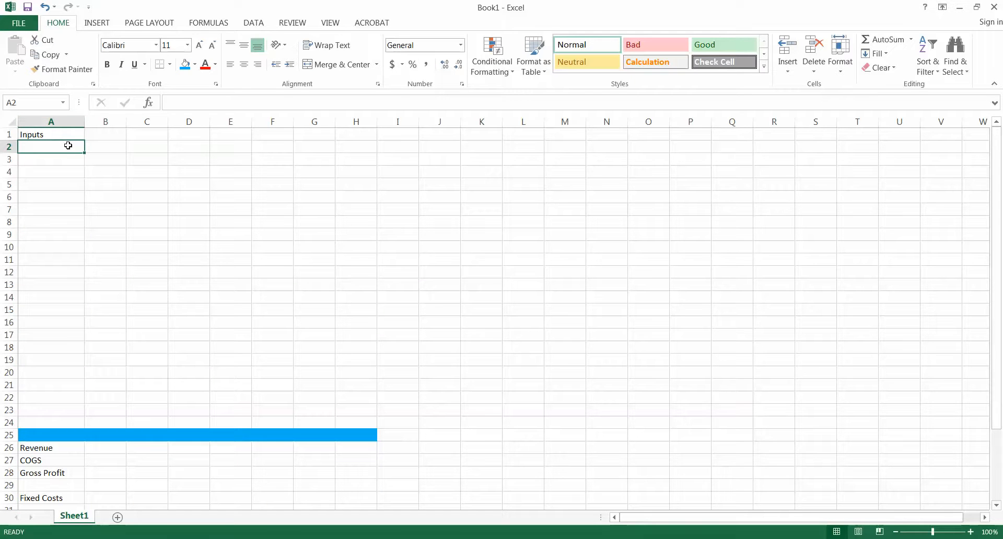
pyautogui.write('Tires')
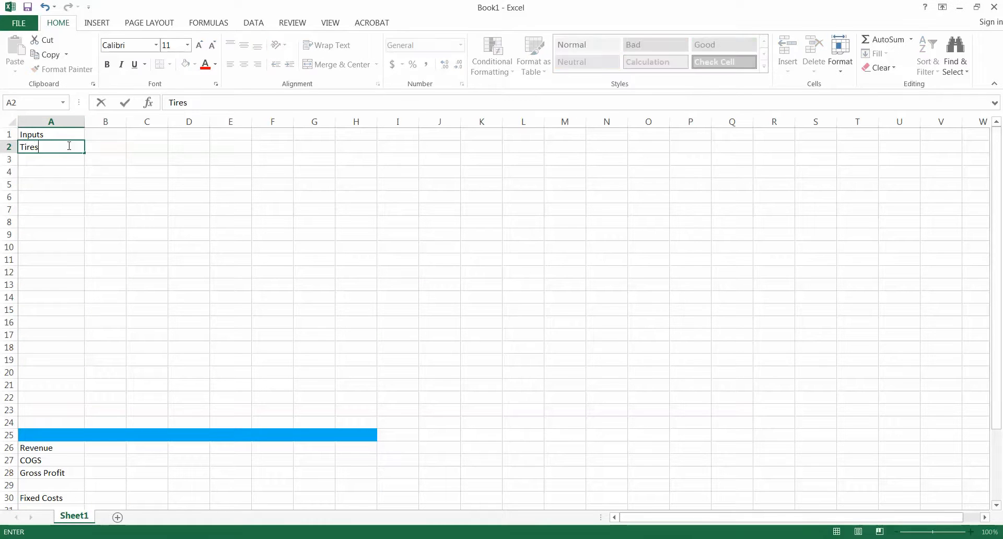
pyautogui.press('Return')
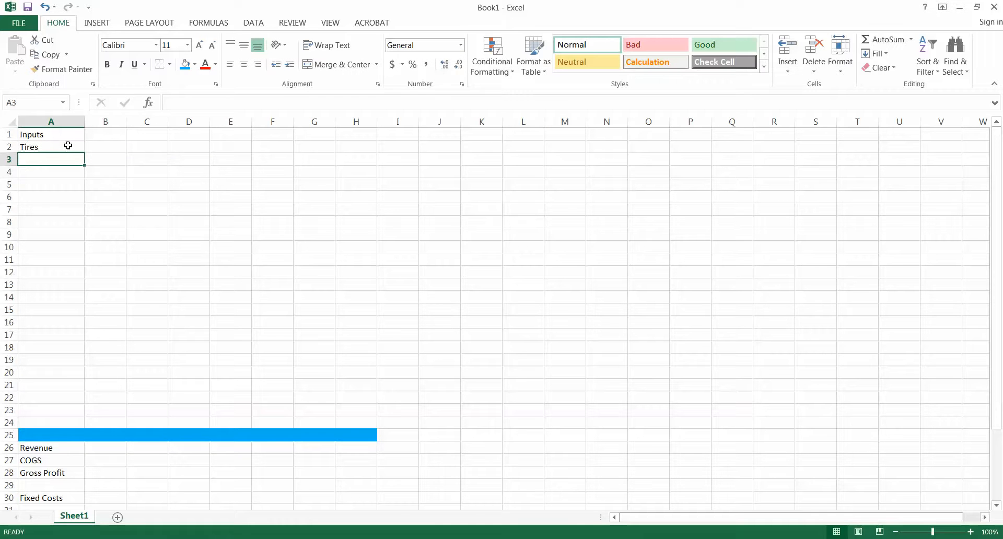
pyautogui.write('INstalls')
pyautogui.press('Return')
pyautogui.write('Rotations')
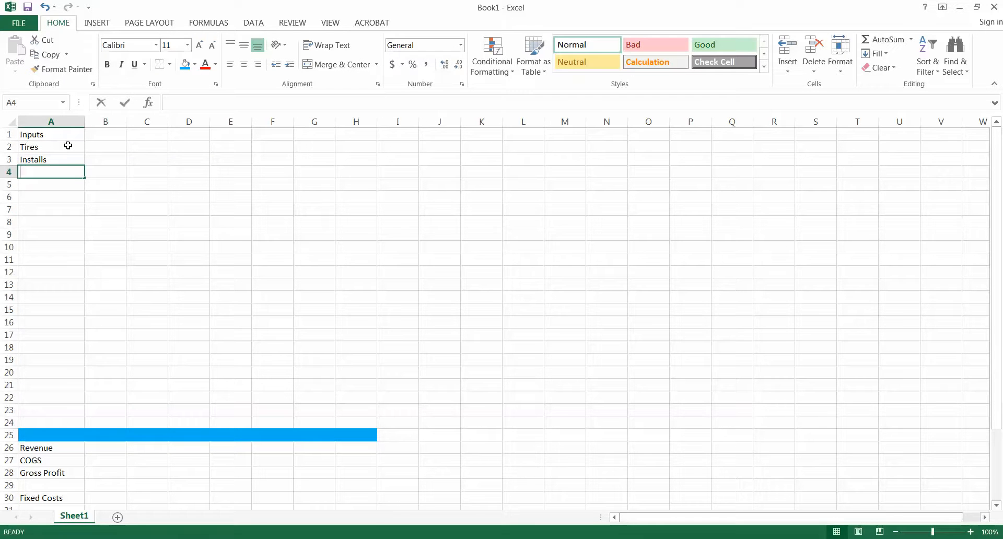
pyautogui.press('Return')
pyautogui.write('Repair')
pyautogui.press('Up')
# Enter the column heading Quantity in cell B1 beside Inputs
pyautogui.press('Up')
pyautogui.press('Up')
pyautogui.press('Up')
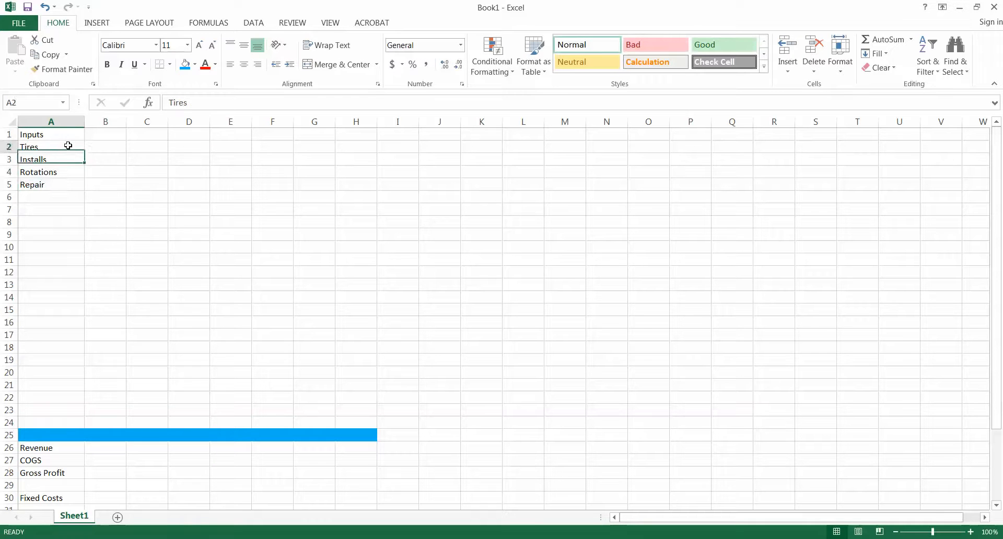
pyautogui.press('Right')
pyautogui.write('Aut')
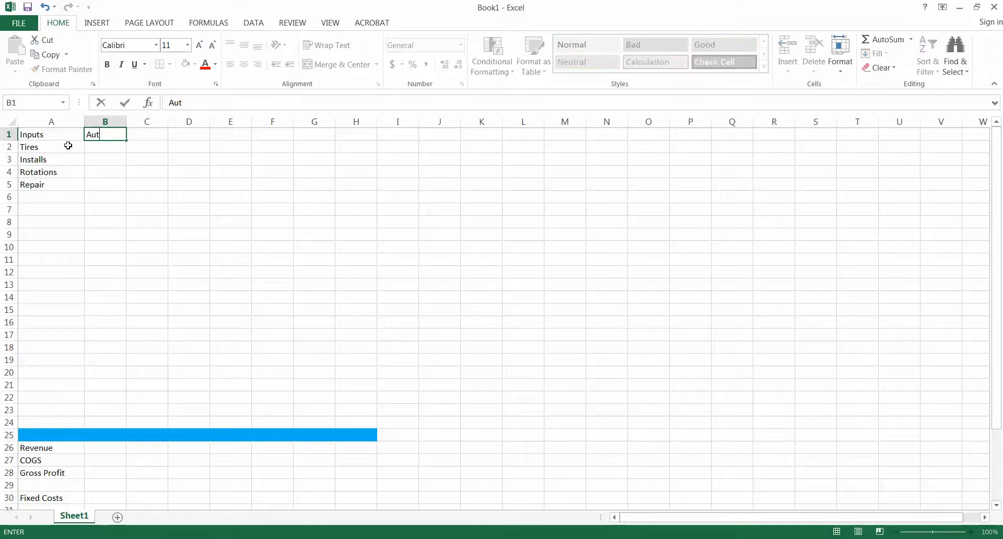
pyautogui.press('BackSpace')
pyautogui.press('BackSpace')
pyautogui.write('Quantity')
pyautogui.press('Return')
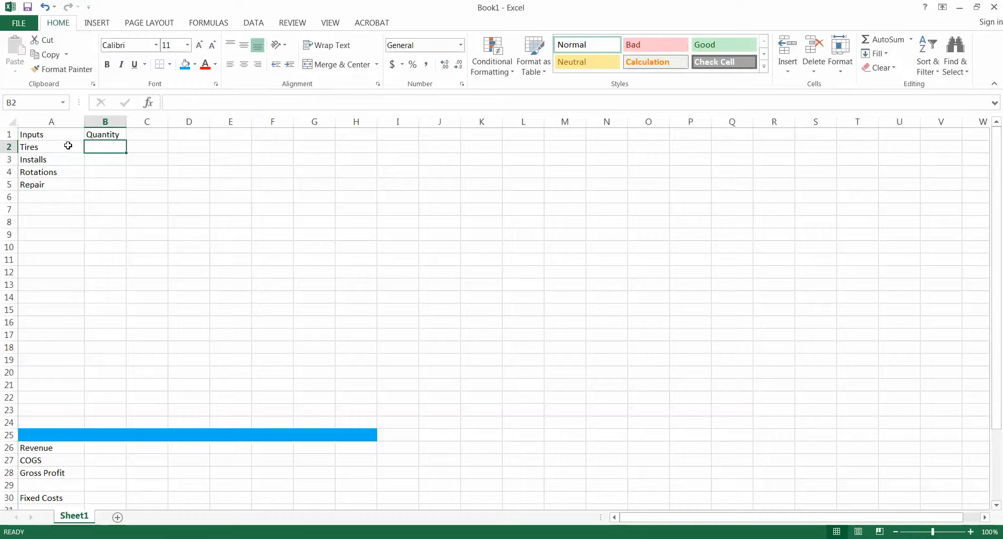
# Enter the quantities 1000 for Tires, 2000 for Installs, 500 for Rotations and 1500 for Repair in B2:B5
pyautogui.write('1000')
pyautogui.press('Return')
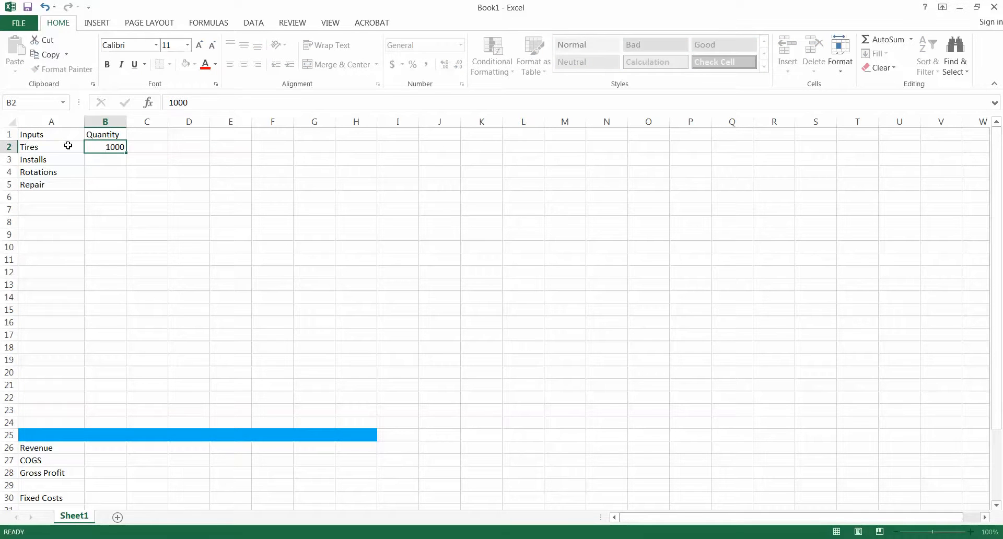
pyautogui.write('2000')
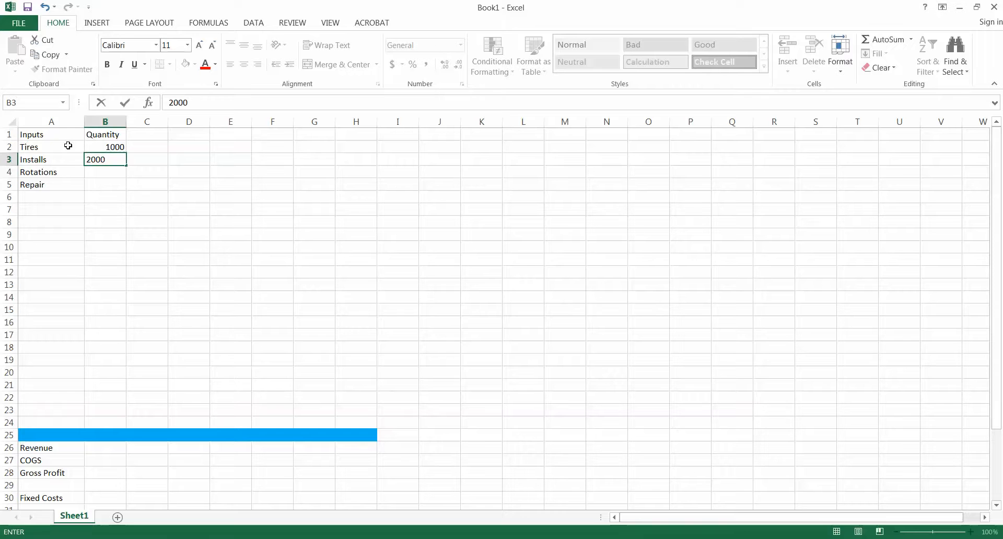
pyautogui.press('Return')
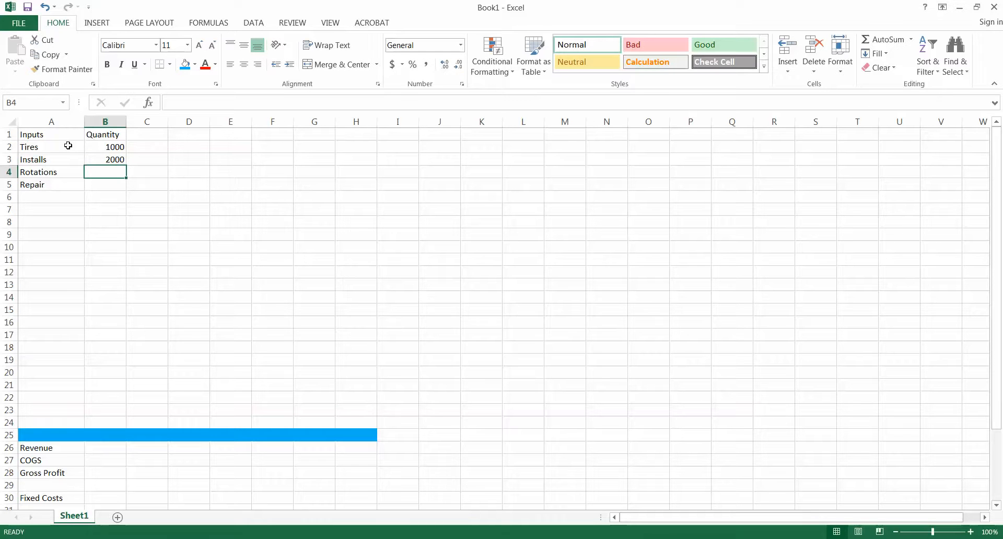
pyautogui.write('500')
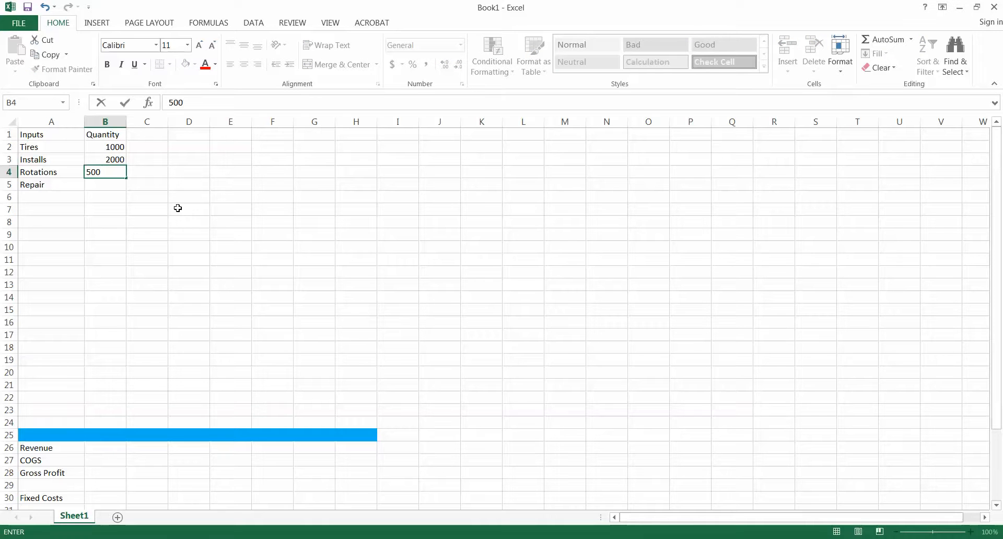
pyautogui.press('Return')
pyautogui.write('1500')
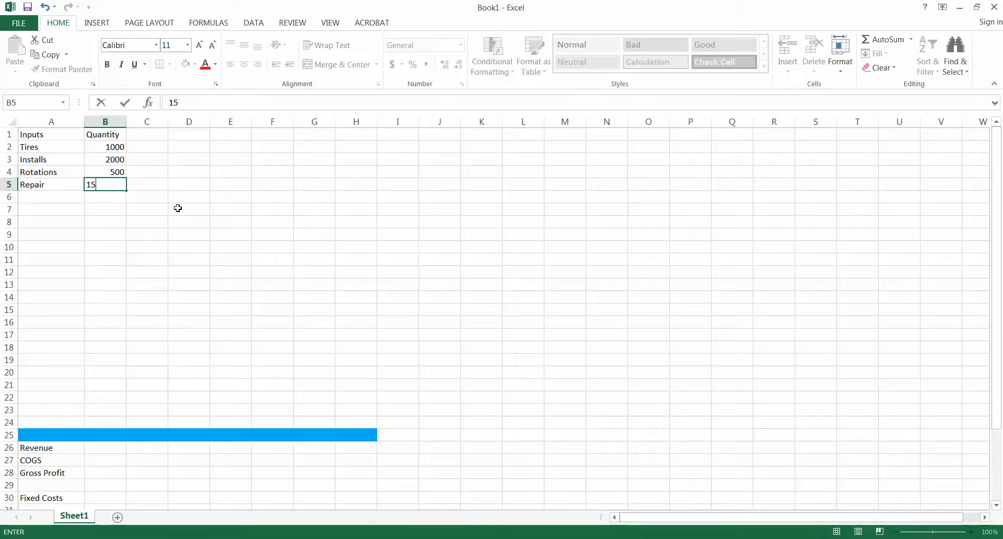
pyautogui.press('Up')
pyautogui.press('Up')
pyautogui.press('Up')
pyautogui.press('Up')
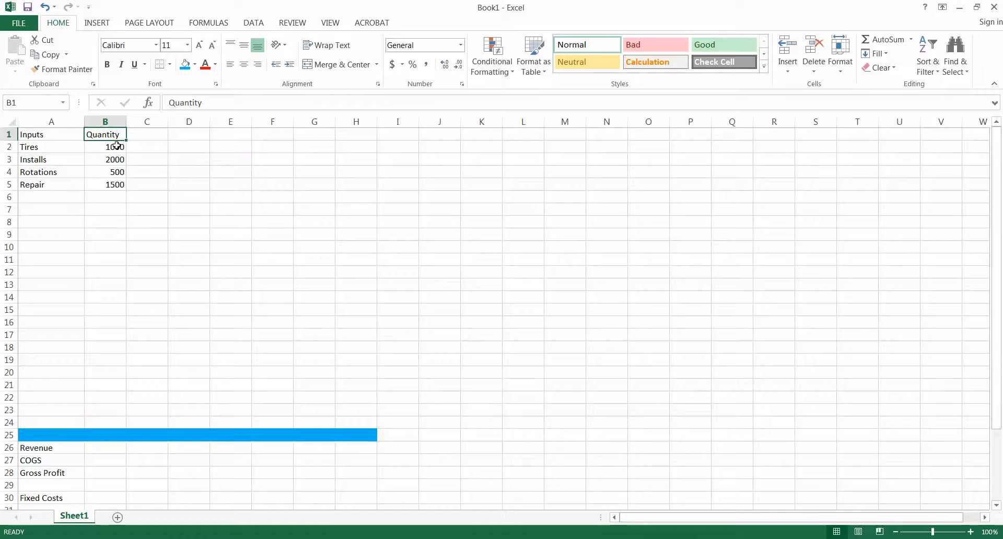
# Fill the quantity cells B2:B5 with light gold to mark them as inputs
pyautogui.moveTo(116, 146); pyautogui.dragTo(116, 184)
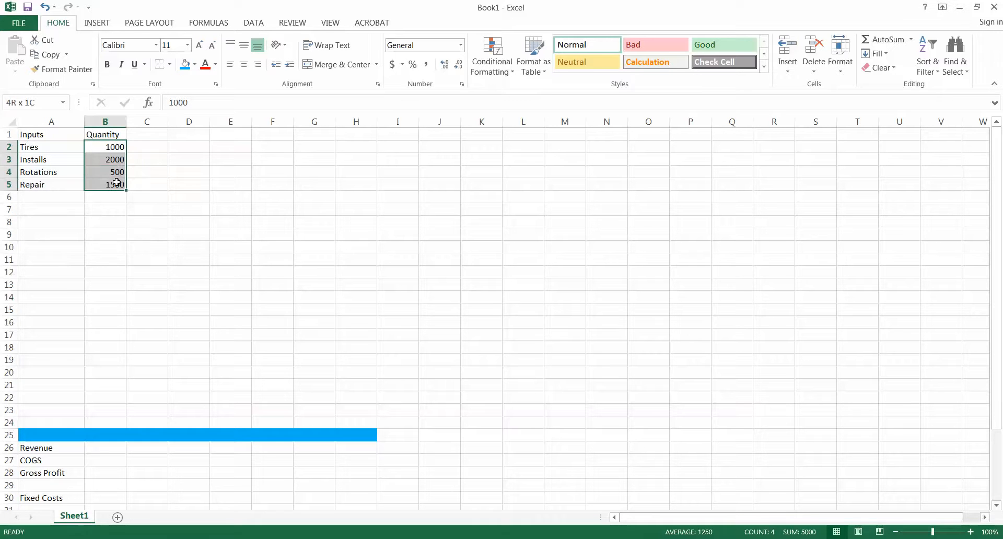
pyautogui.click(194, 64)
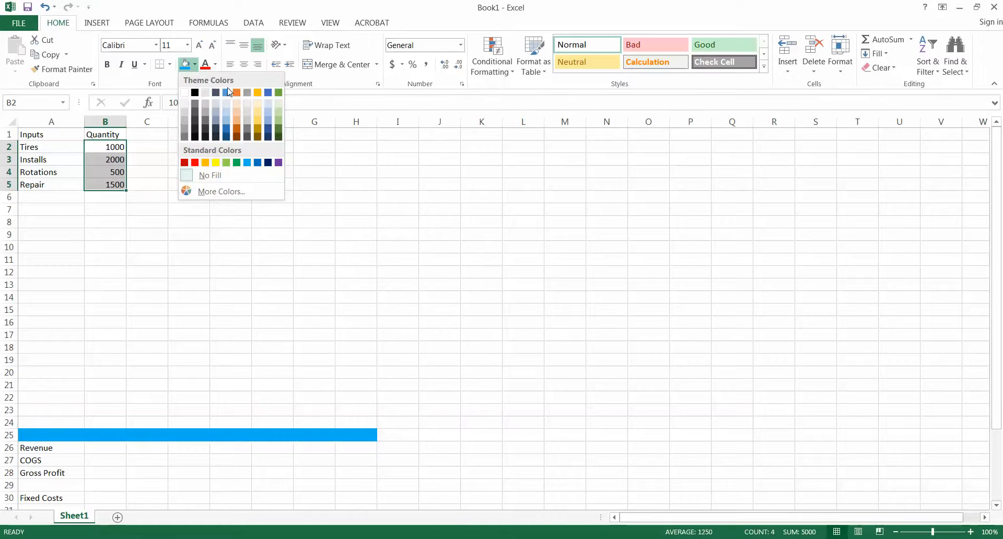
pyautogui.click(256, 107)
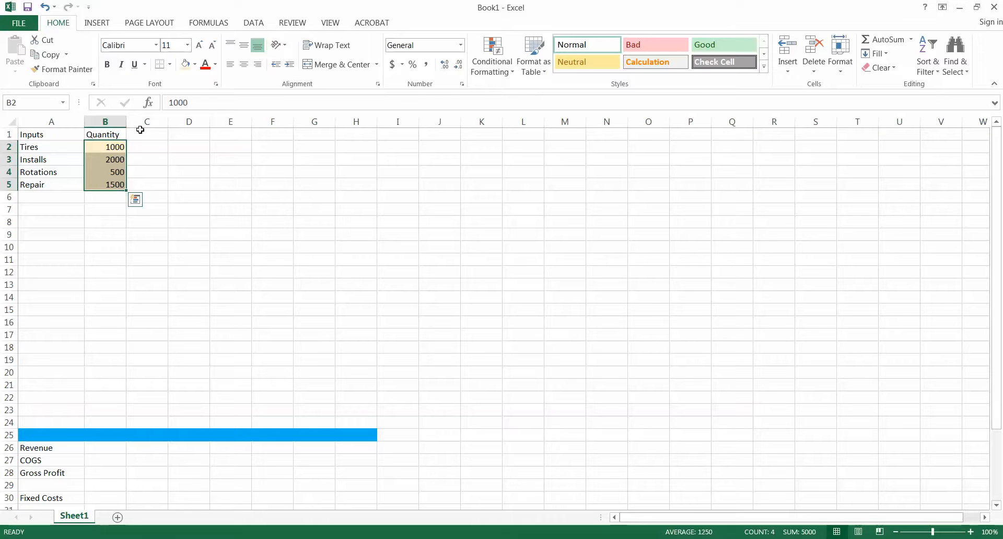
pyautogui.moveTo(117, 147); pyautogui.dragTo(116, 180)
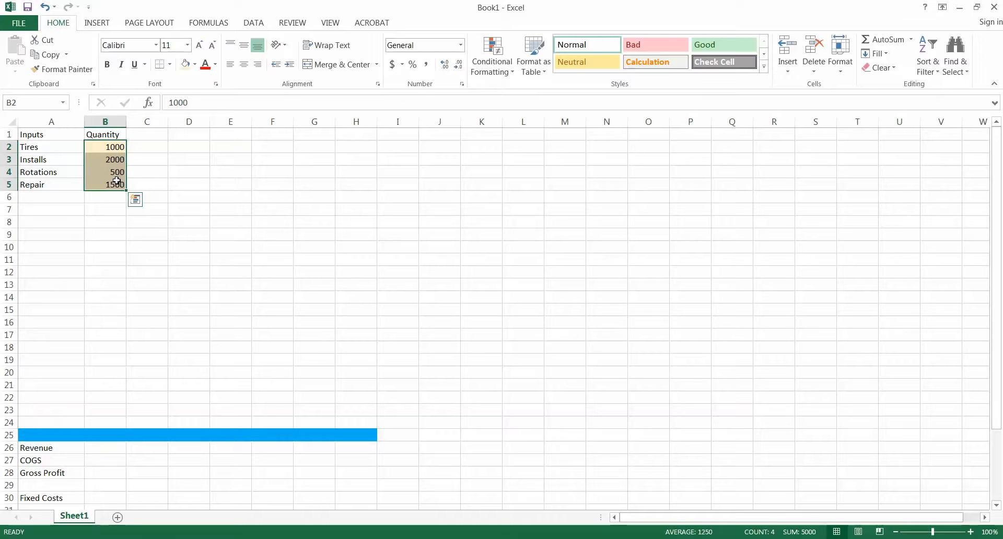
pyautogui.click(118, 145)
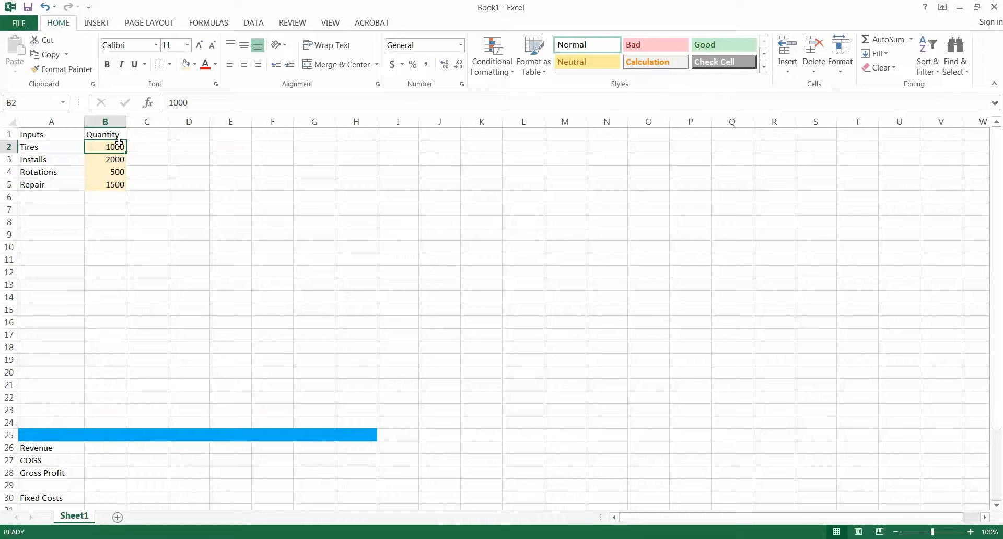
# Enter the column heading Price in cell C1 beside Quantity
pyautogui.click(140, 133)
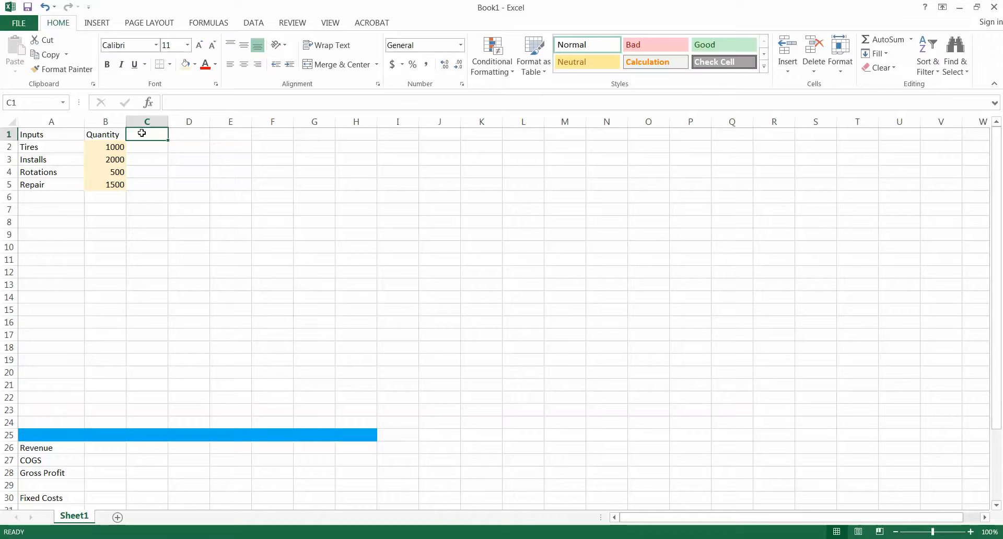
pyautogui.write('Price')
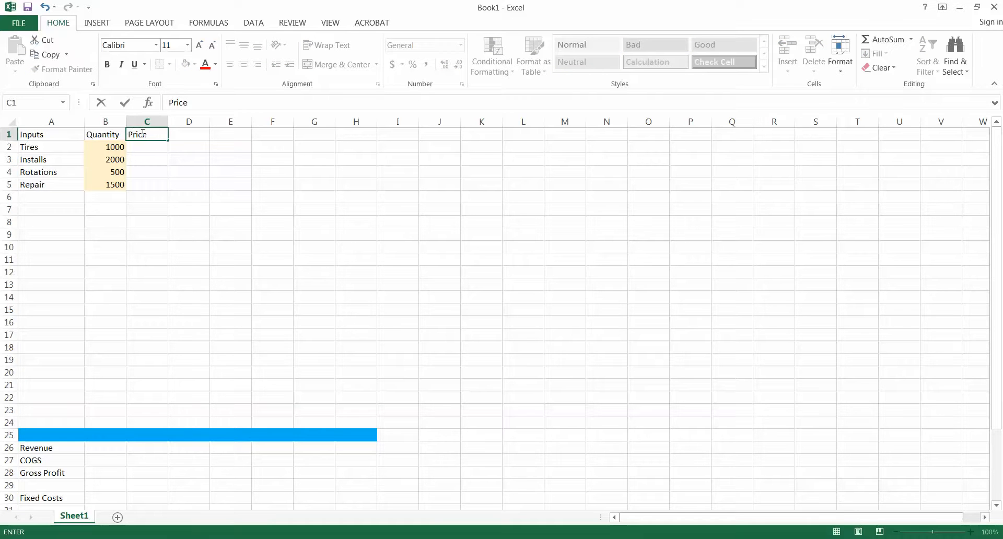
pyautogui.press('Tab')
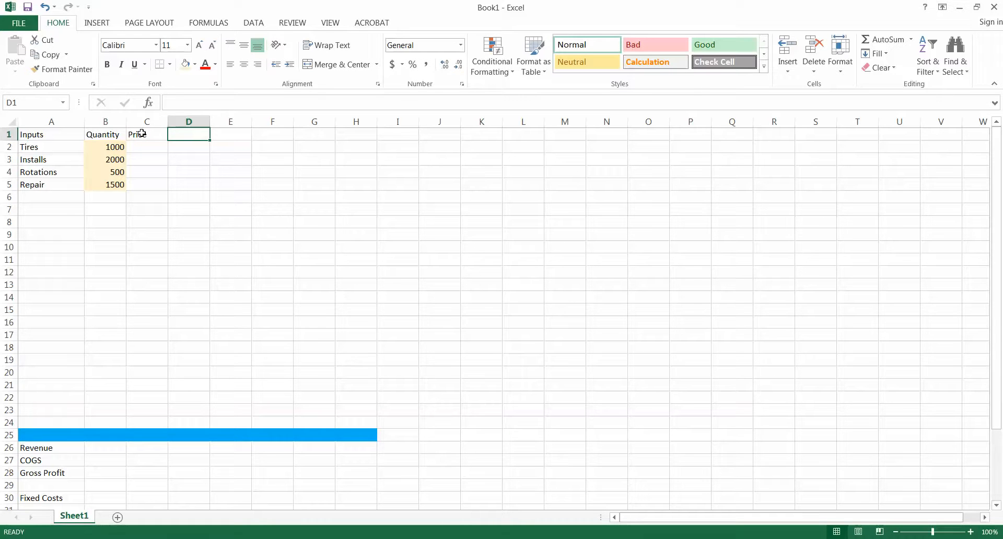
pyautogui.write('230')
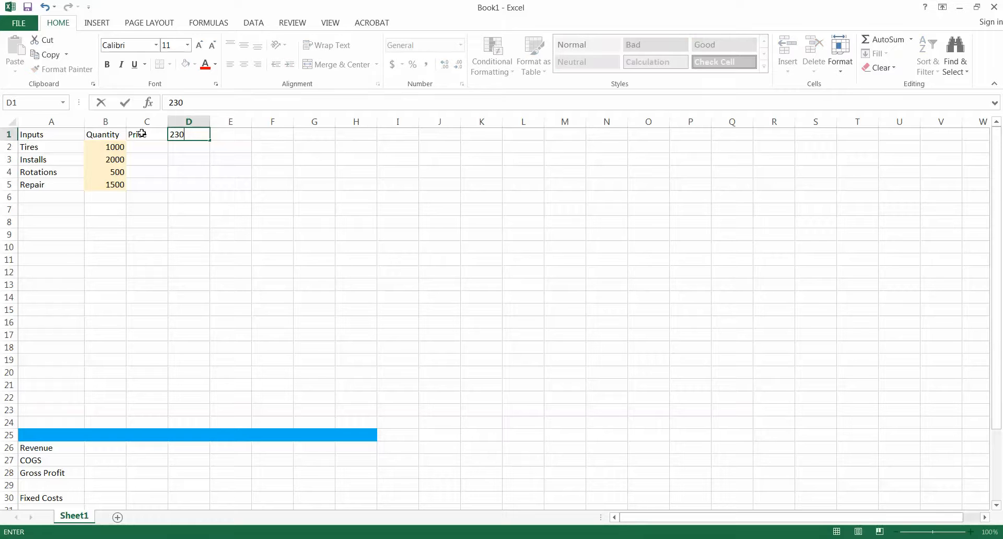
pyautogui.press('BackSpace')
pyautogui.press('BackSpace')
pyautogui.press('BackSpace')
pyautogui.press('Return')
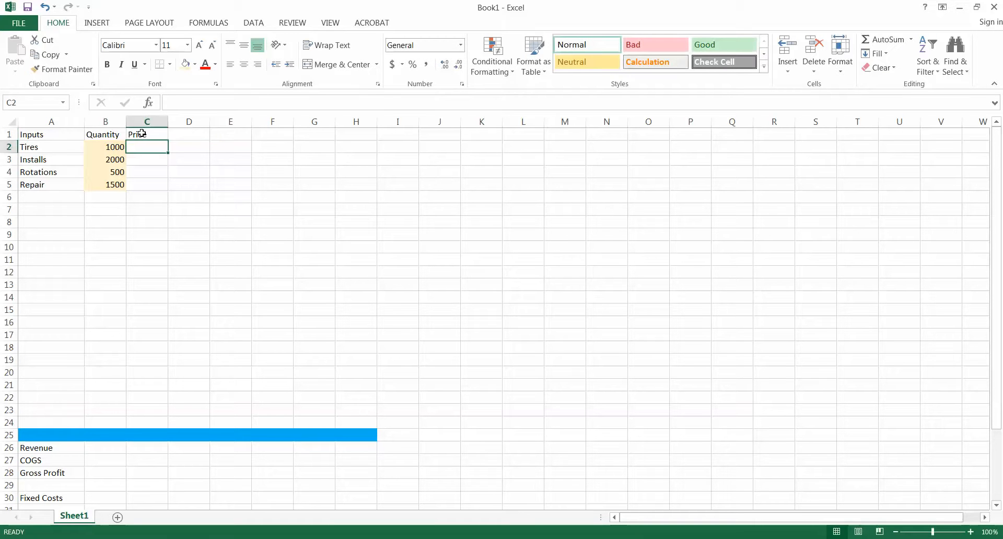
# Enter the prices 230 for Tires, 15 for Installs, 35 for Rotations and 15 for Repair in C2:C5
pyautogui.write('230')
pyautogui.press('Return')
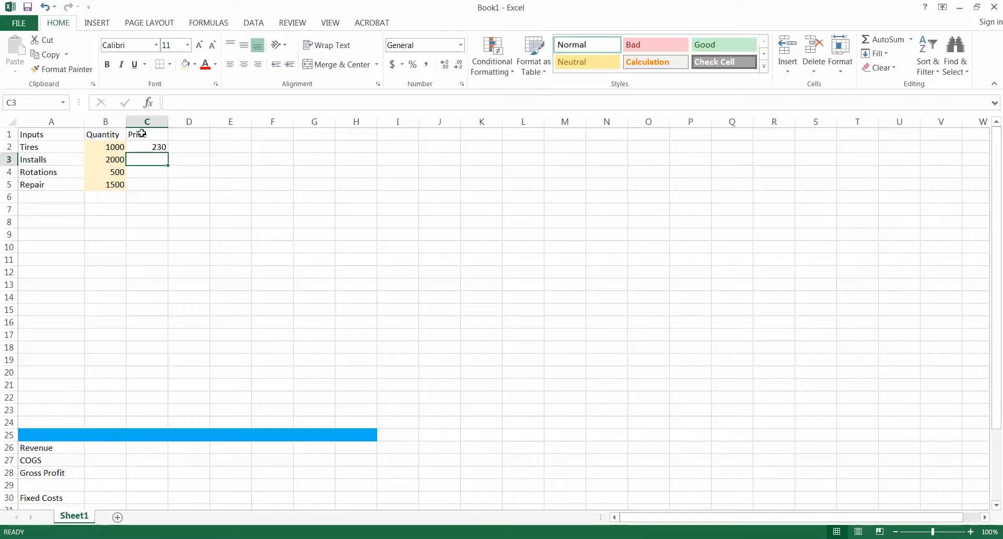
pyautogui.write('15')
pyautogui.press('Return')
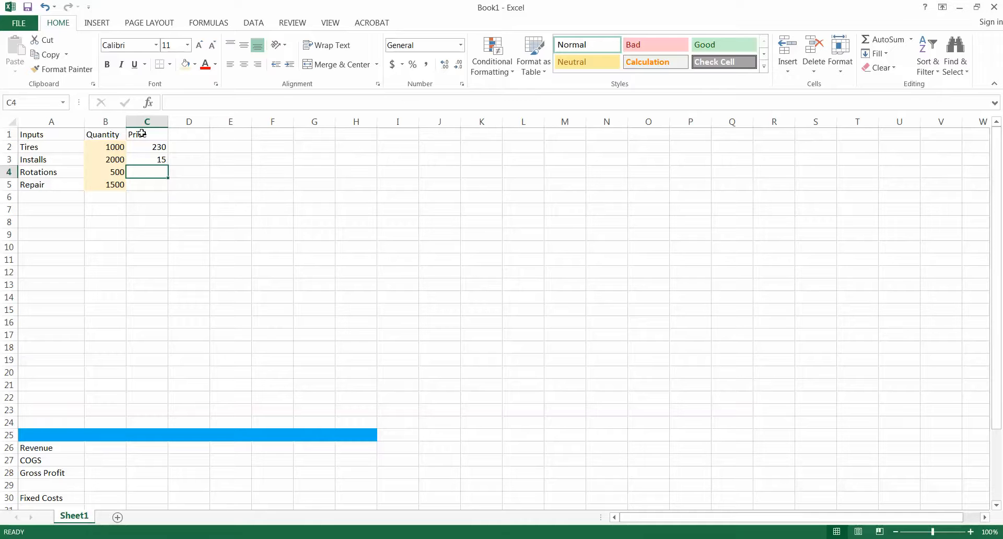
pyautogui.write('35')
pyautogui.press('Return')
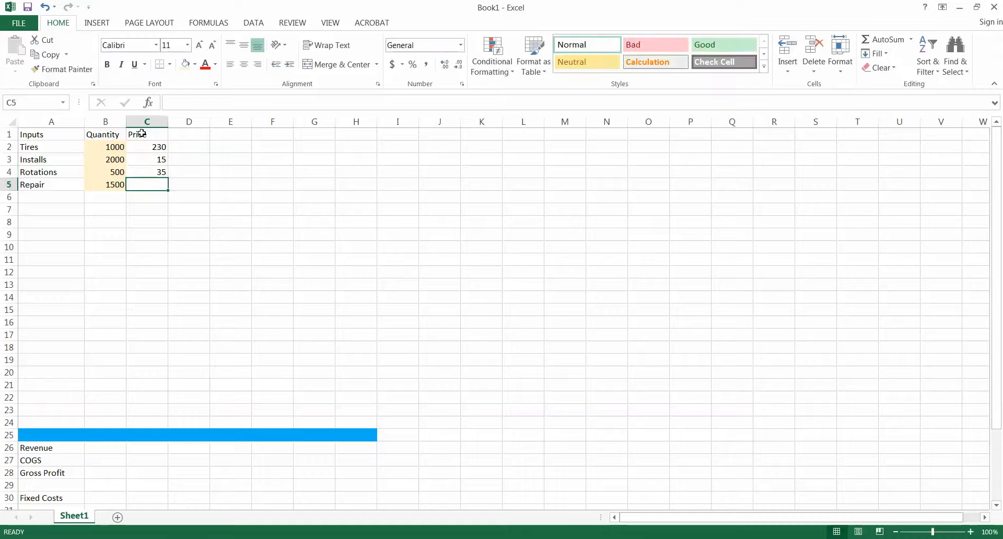
pyautogui.write('15')
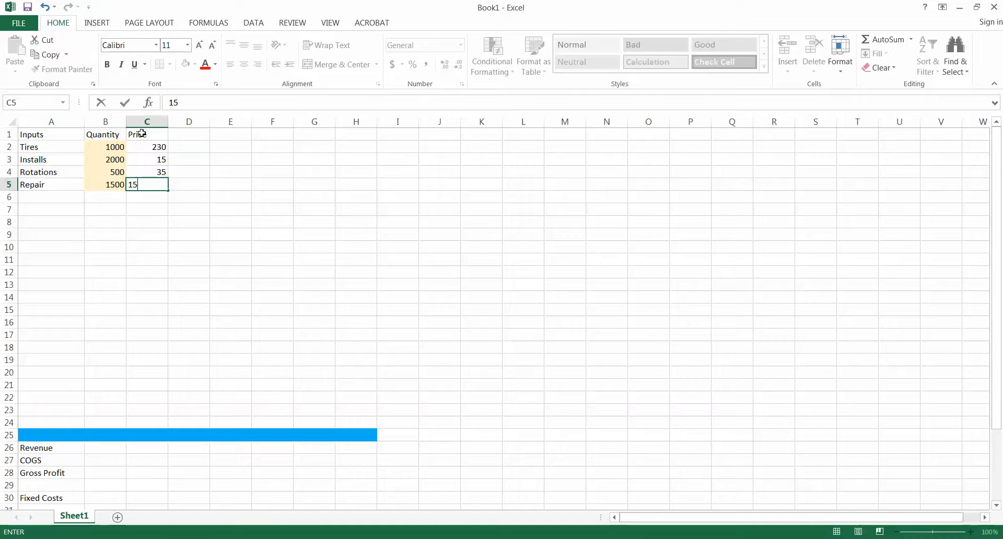
pyautogui.press('Return')
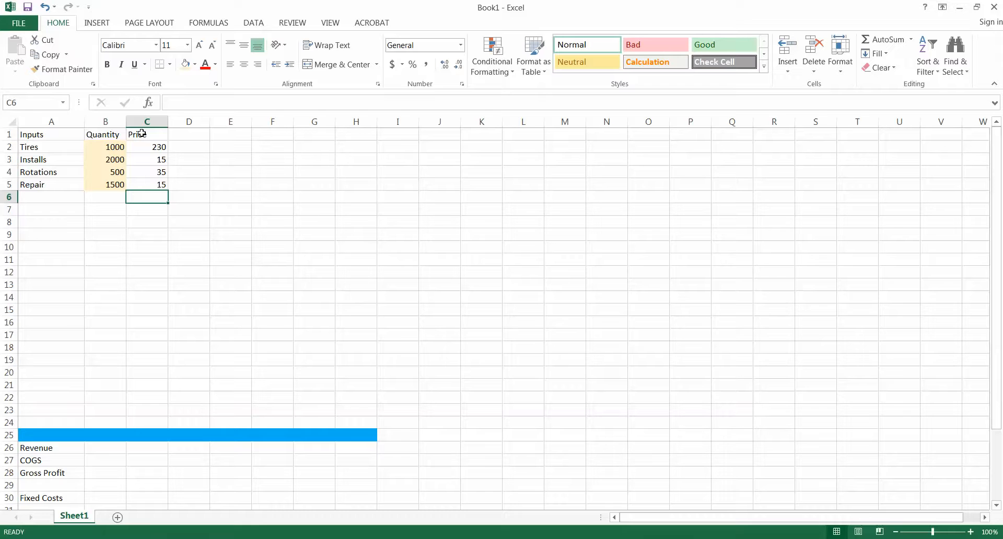
# Enter the column heading Var. Cost in cell D1 and a variable cost of 120 for Tires in D2
pyautogui.click(207, 130)
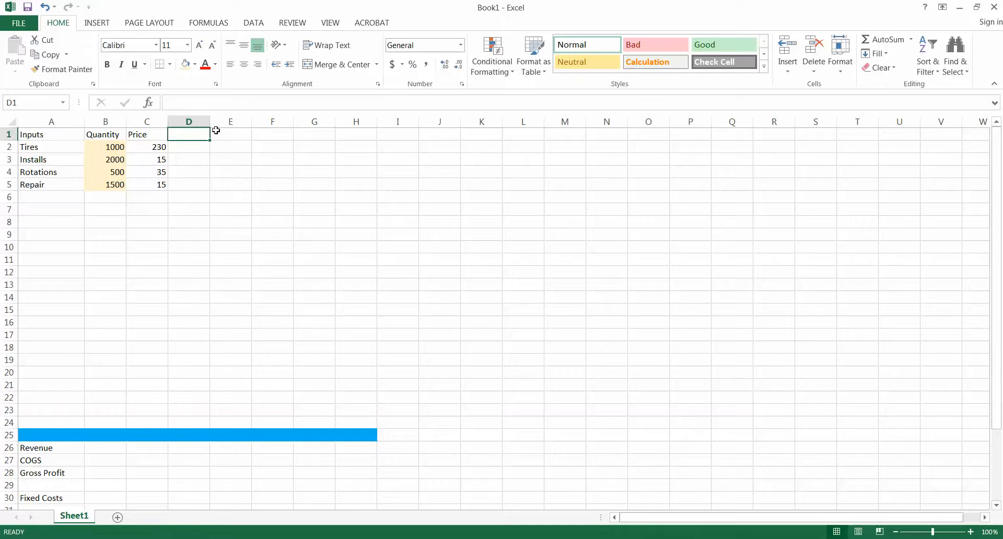
pyautogui.write('costs')
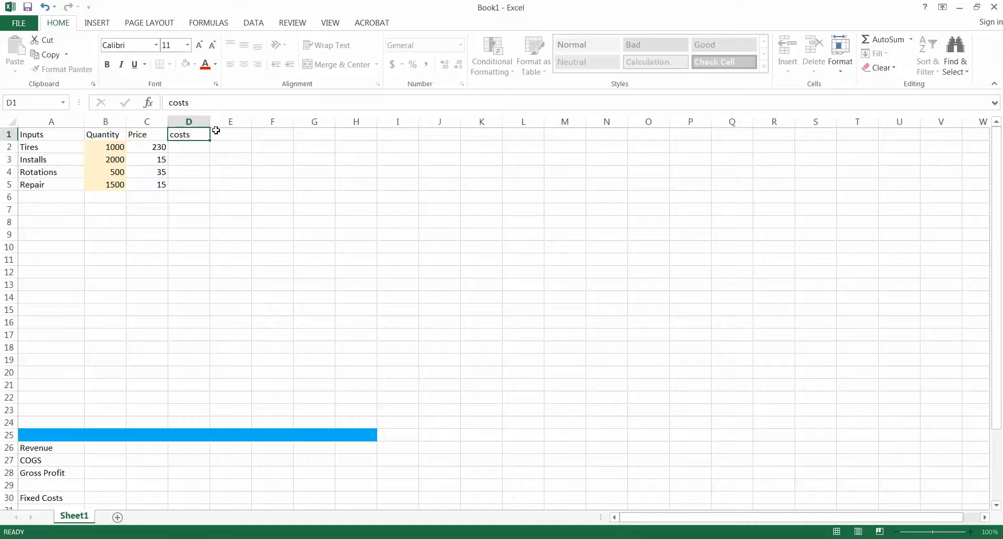
pyautogui.press('Return')
pyautogui.press('Up')
pyautogui.write('Var. Cost')
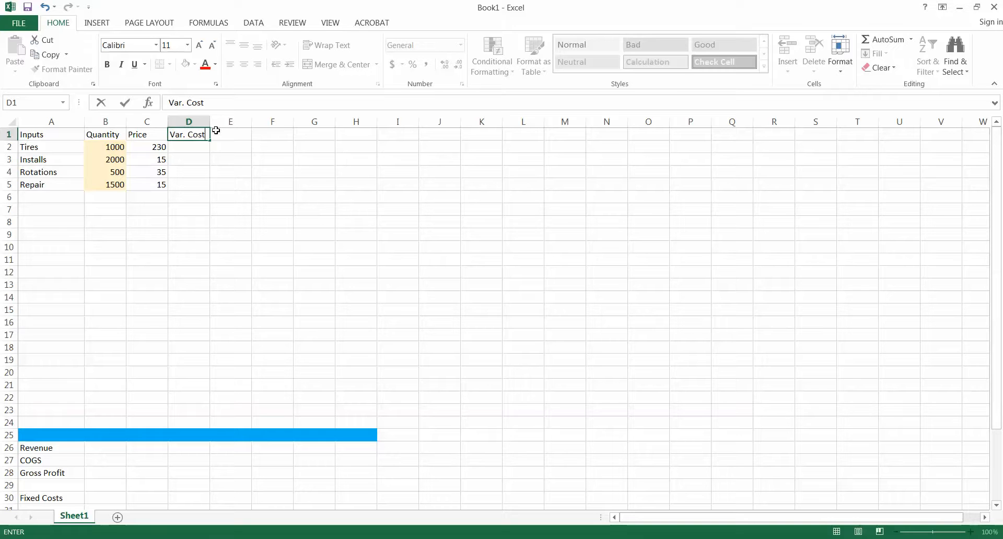
pyautogui.press('Return')
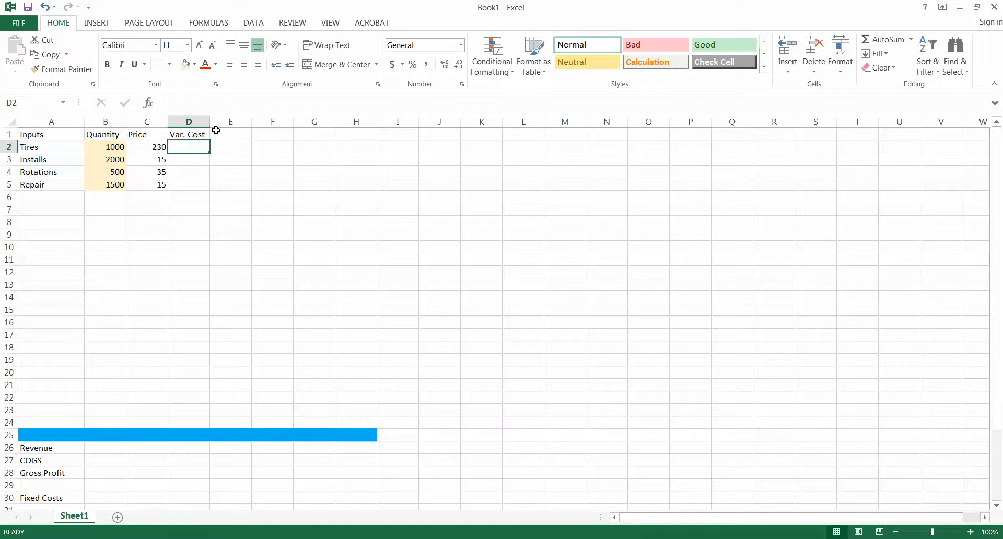
pyautogui.write('120')
pyautogui.press('Return')
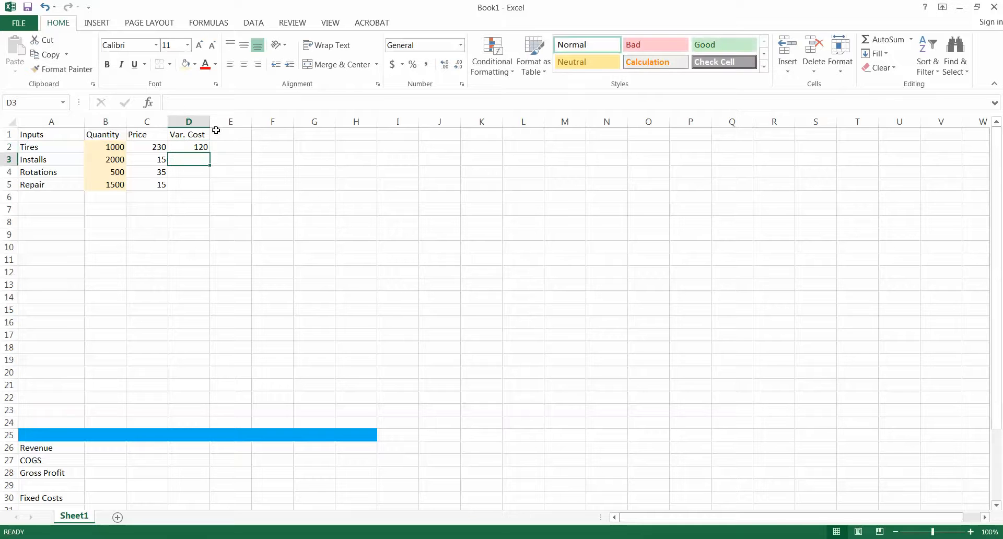
# Enter the section heading Revenue in cell A7, one blank row below the inputs list
pyautogui.press('Down')
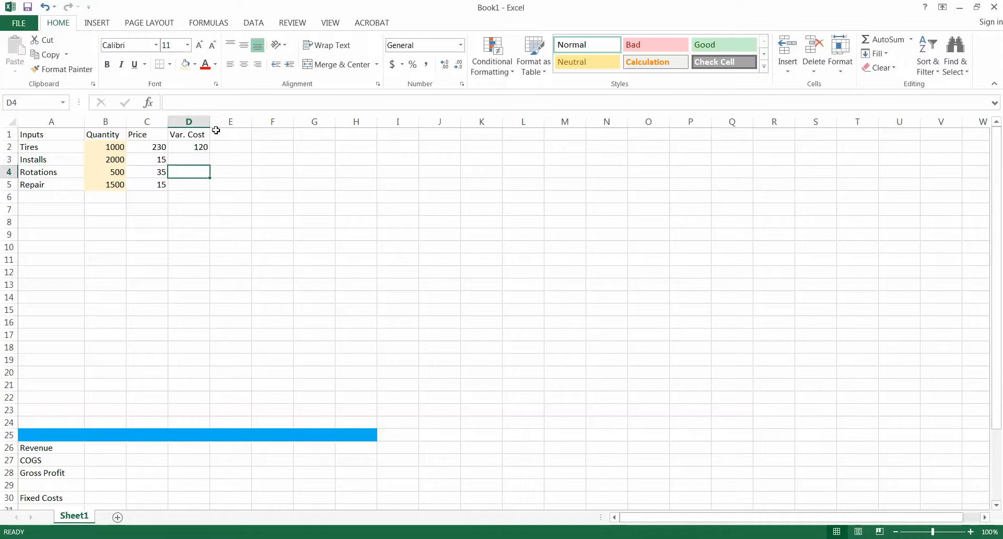
pyautogui.press('Down')
pyautogui.press('Down')
pyautogui.press('Down')
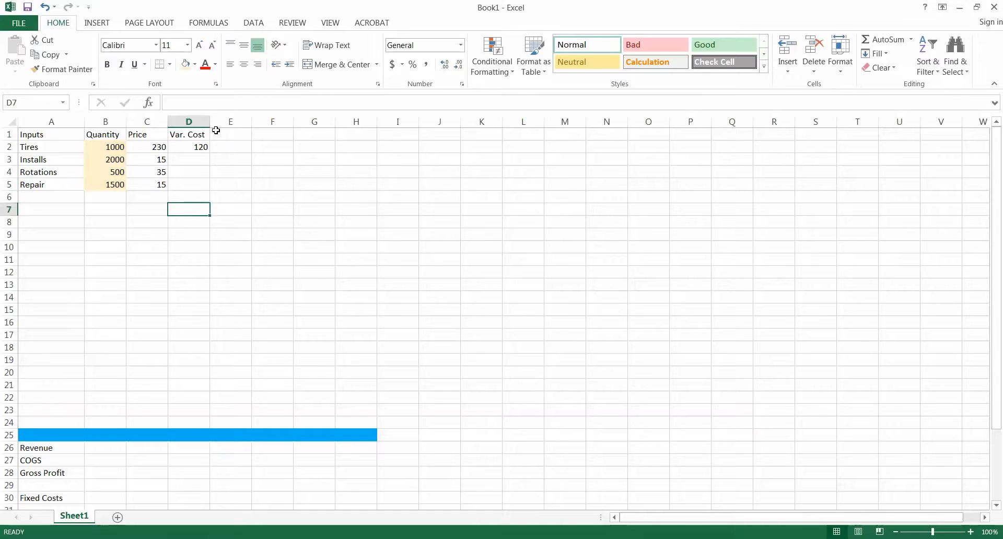
pyautogui.press('Left')
pyautogui.press('Left')
pyautogui.press('Left')
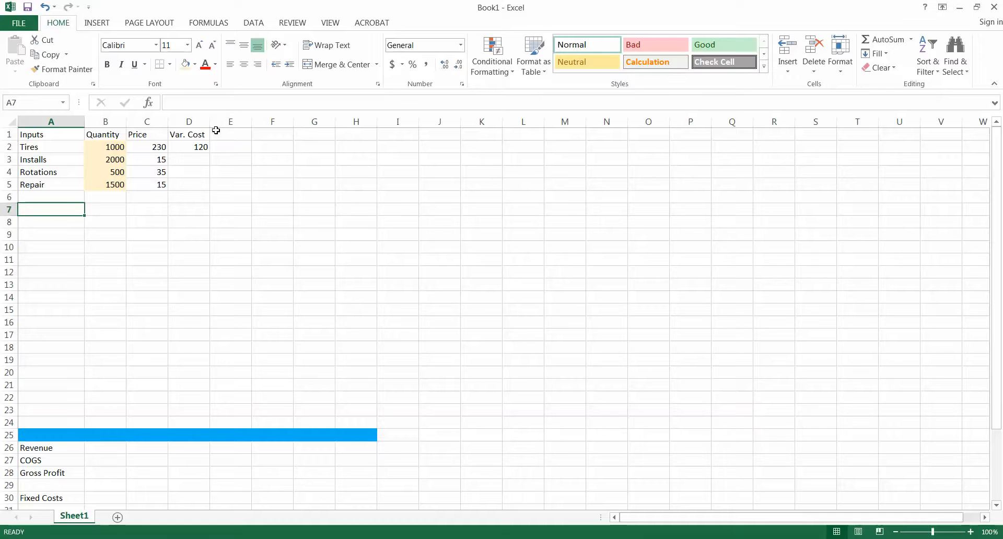
pyautogui.write('Revenue')
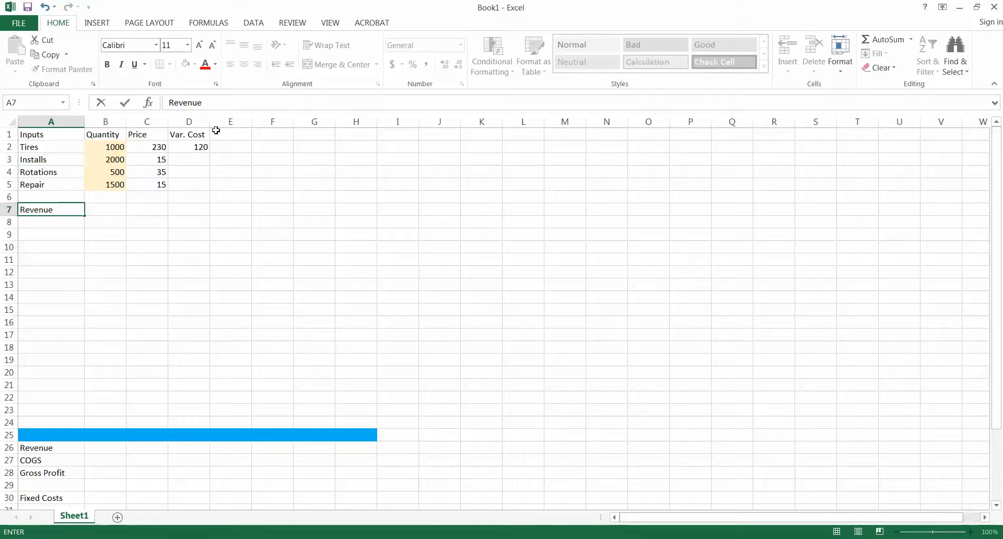
pyautogui.press('Return')
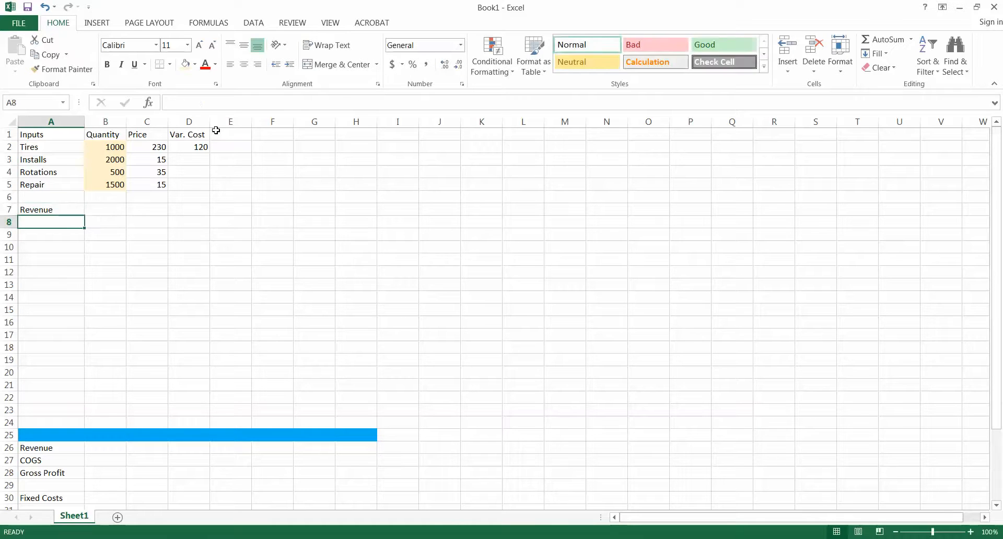
# List Tires, Installs, Rotations and Repairs in cells A8 to A11 under the Revenue heading
pyautogui.write('Tires')
pyautogui.press('Return')
pyautogui.write('O')
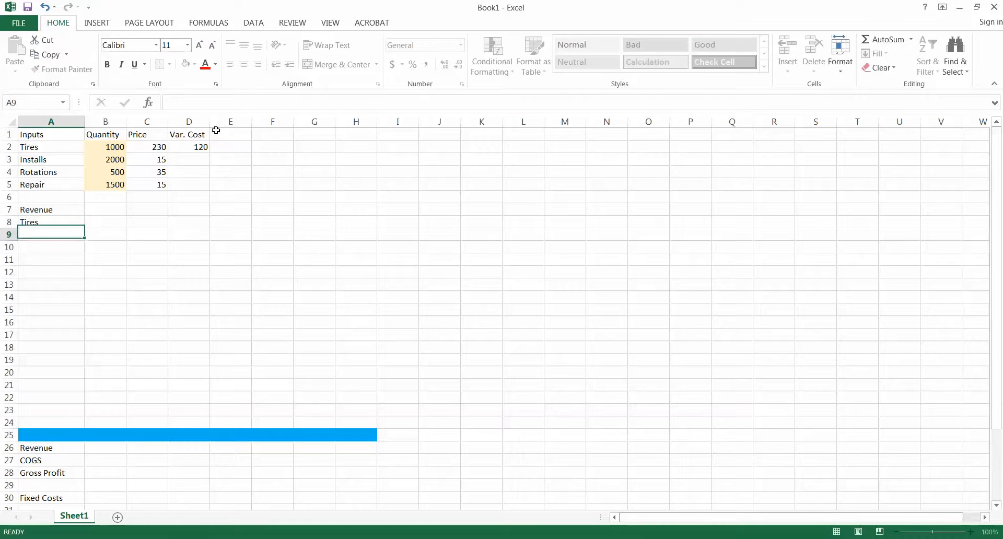
pyautogui.press('BackSpace')
pyautogui.write('Installs')
pyautogui.hotkey('ctrl', 'Return')
pyautogui.press('Return')
pyautogui.write('Rotations')
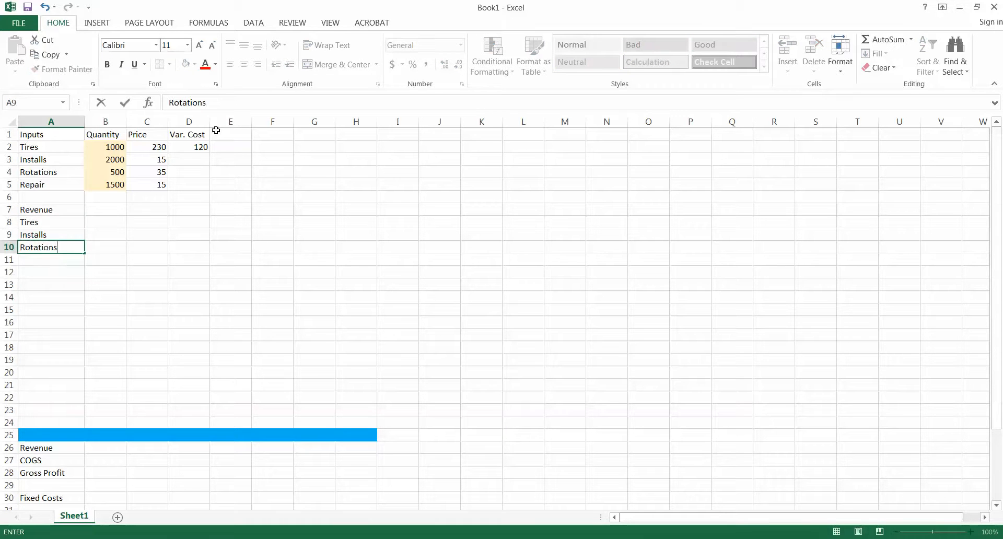
pyautogui.press('Return')
pyautogui.write('Repai')
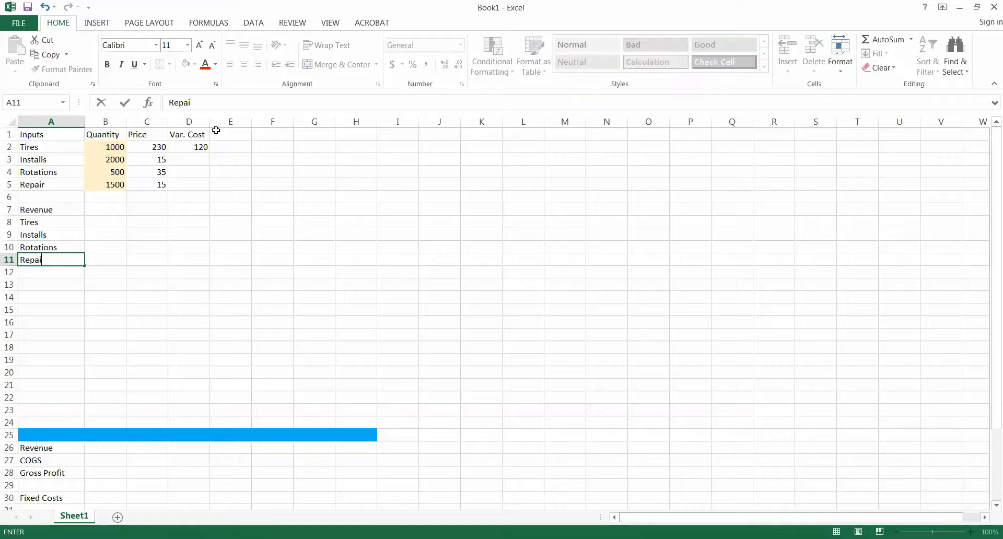
pyautogui.write('rs')
pyautogui.press('Return')
# Fill the prices in C2:C5 and the Tires variable cost in D2 with the light gold input color
pyautogui.click(149, 144)
pyautogui.moveTo(149, 144); pyautogui.dragTo(151, 183)
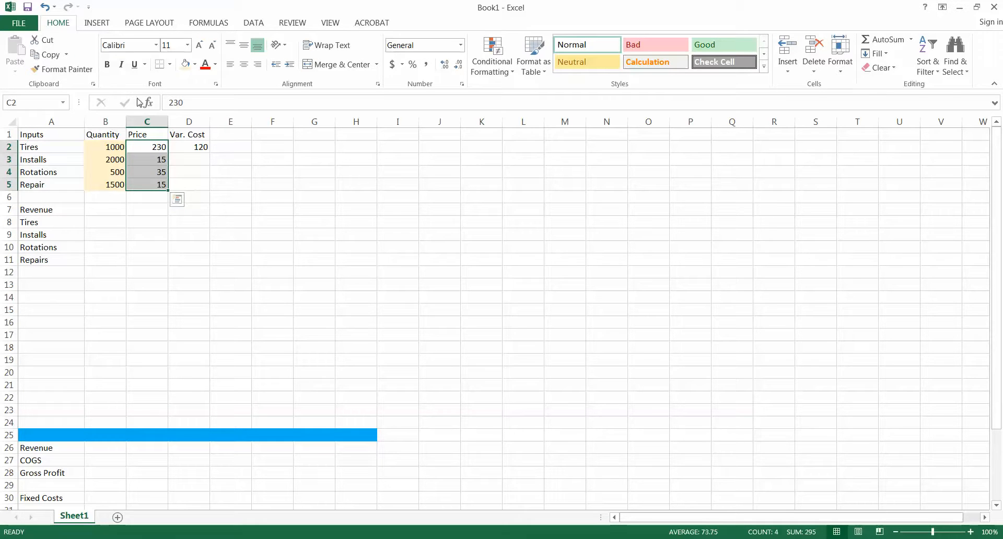
pyautogui.click(185, 64)
pyautogui.click(191, 144)
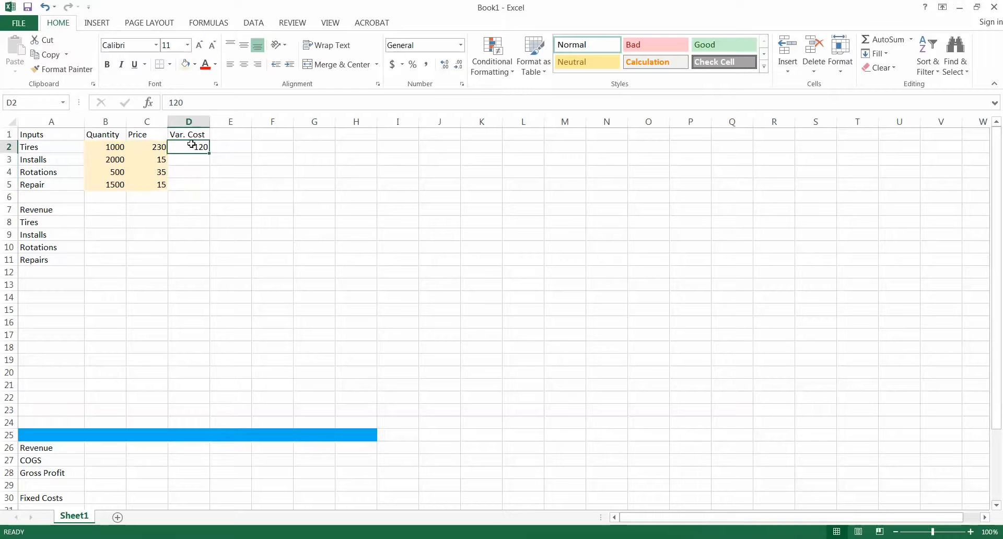
# Enter a formula in B7 multiplying the Tires quantity by its price, +B2*C2
pyautogui.click(126, 209)
pyautogui.write('+')
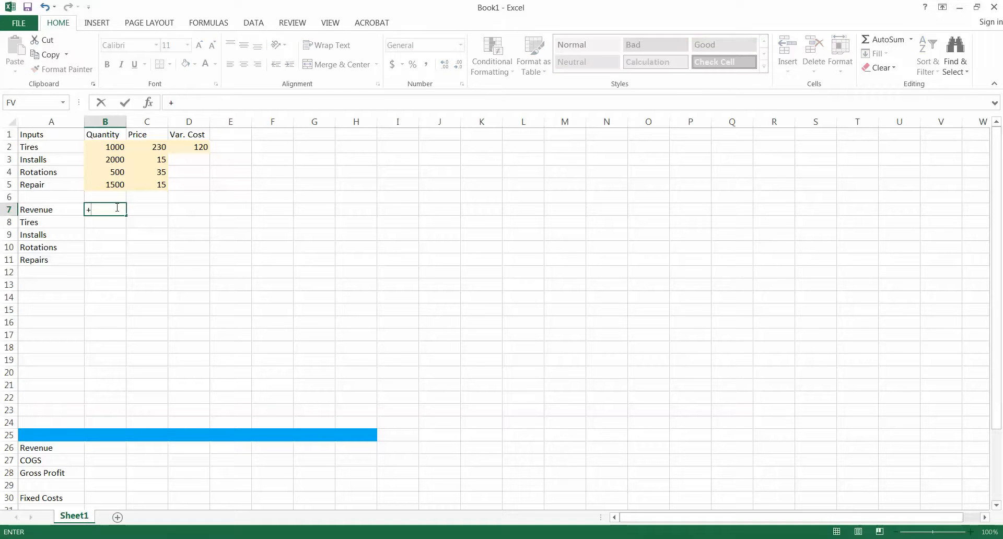
pyautogui.press('Up')
pyautogui.press('Up')
pyautogui.press('Up')
pyautogui.press('Up')
pyautogui.press('Up')
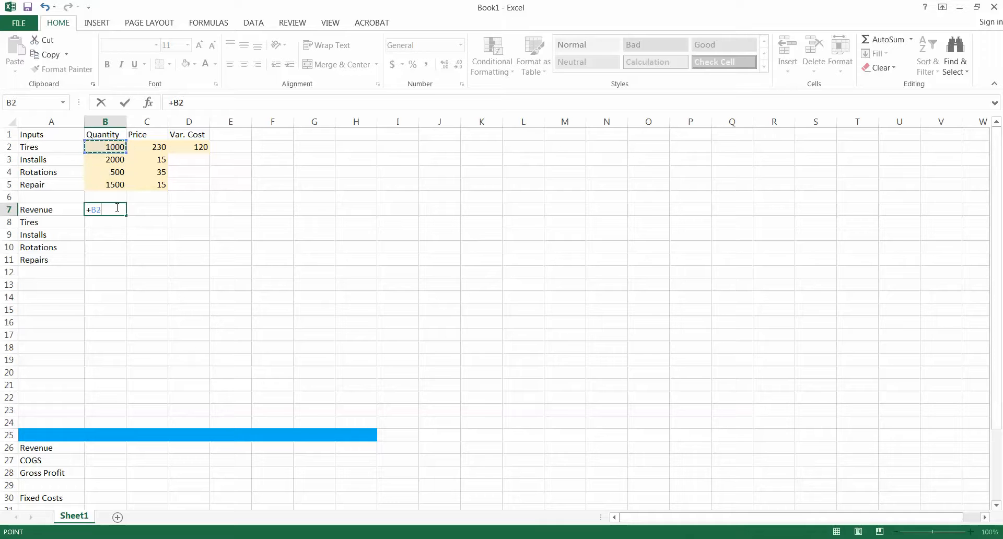
pyautogui.write('*')
pyautogui.press('Up')
pyautogui.press('Up')
pyautogui.press('Up')
pyautogui.press('Up')
pyautogui.press('Up')
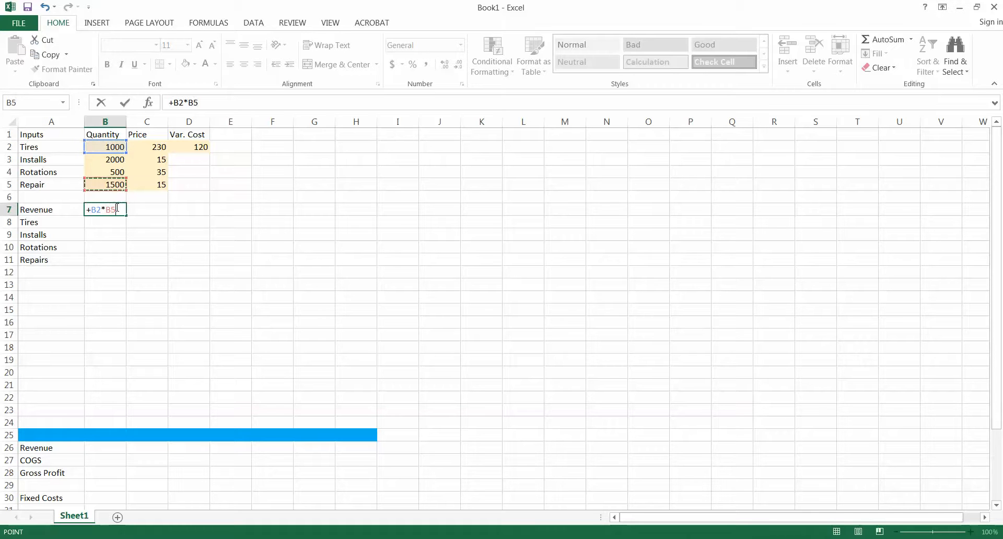
pyautogui.press('Right')
pyautogui.press('Return')
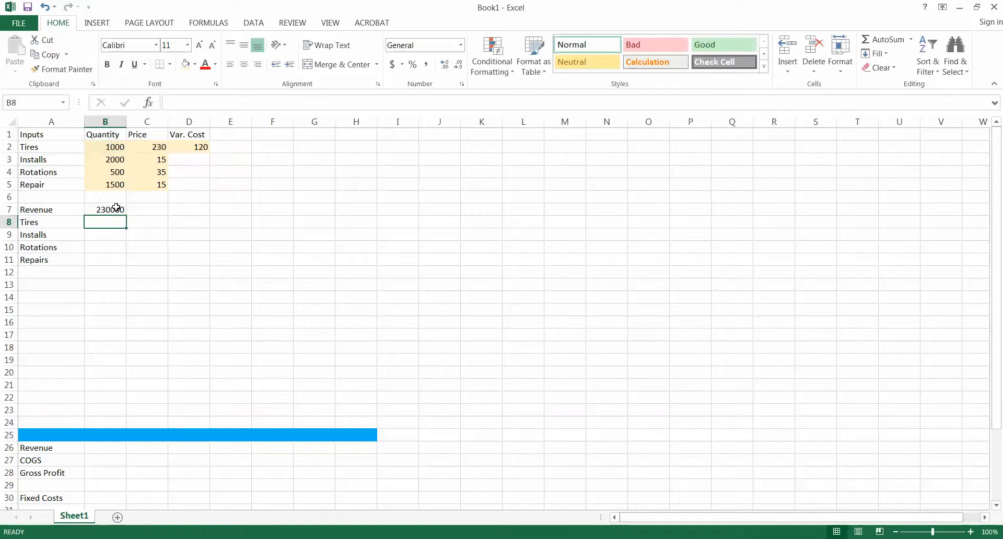
# Move the Tires revenue formula from B7 to B8 and fill it down through Repairs in B11
pyautogui.click(117, 211)
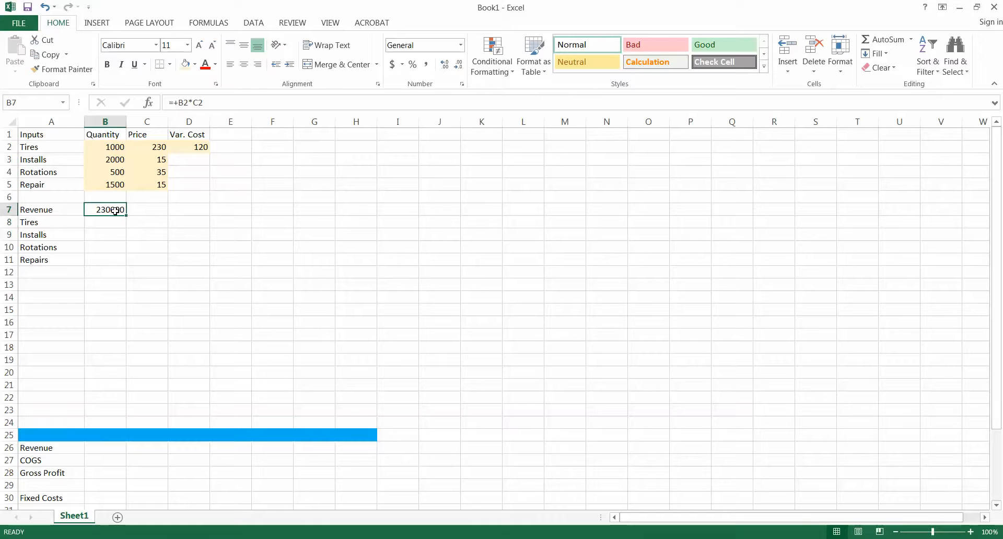
pyautogui.hotkey('ctrl', 'c')
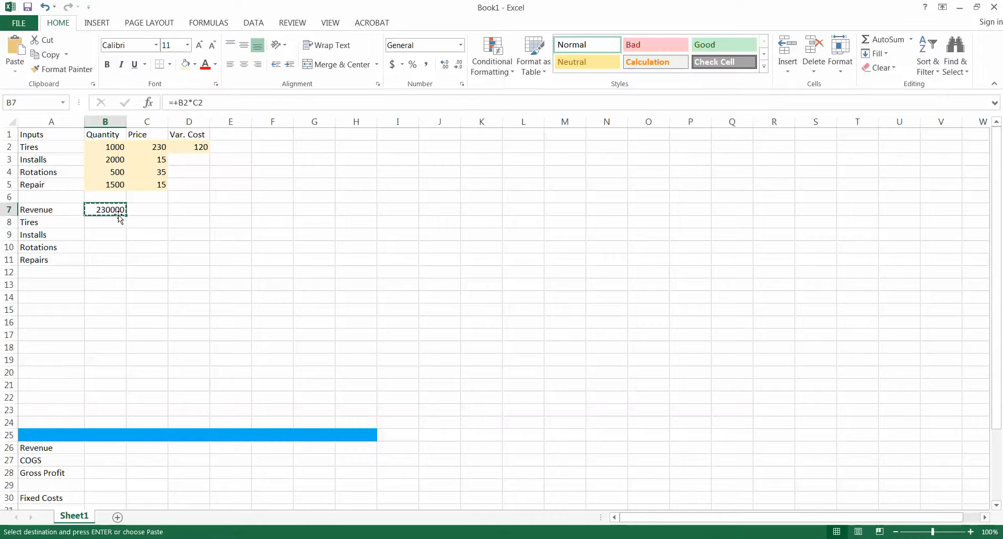
pyautogui.click(120, 219)
pyautogui.press('Return')
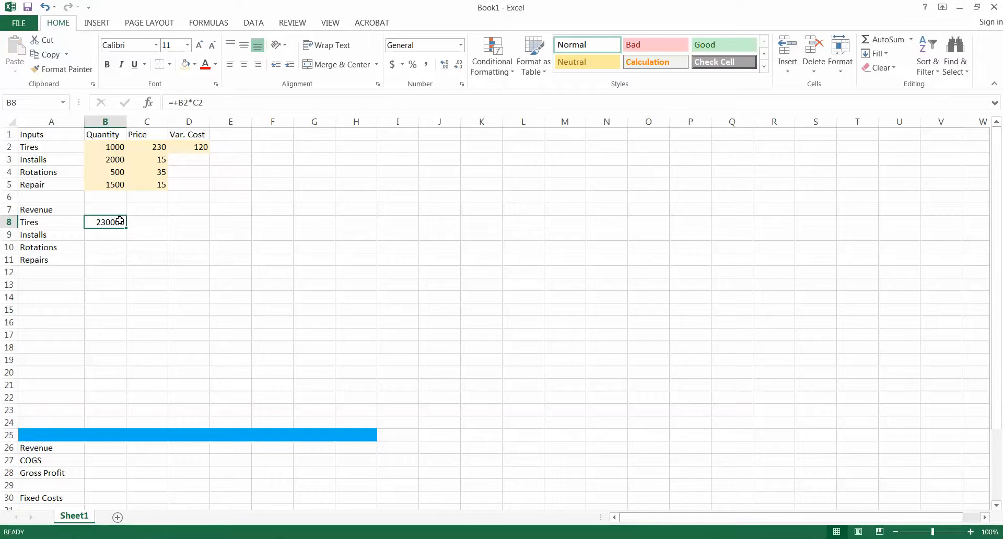
pyautogui.moveTo(126, 228); pyautogui.dragTo(126, 268)
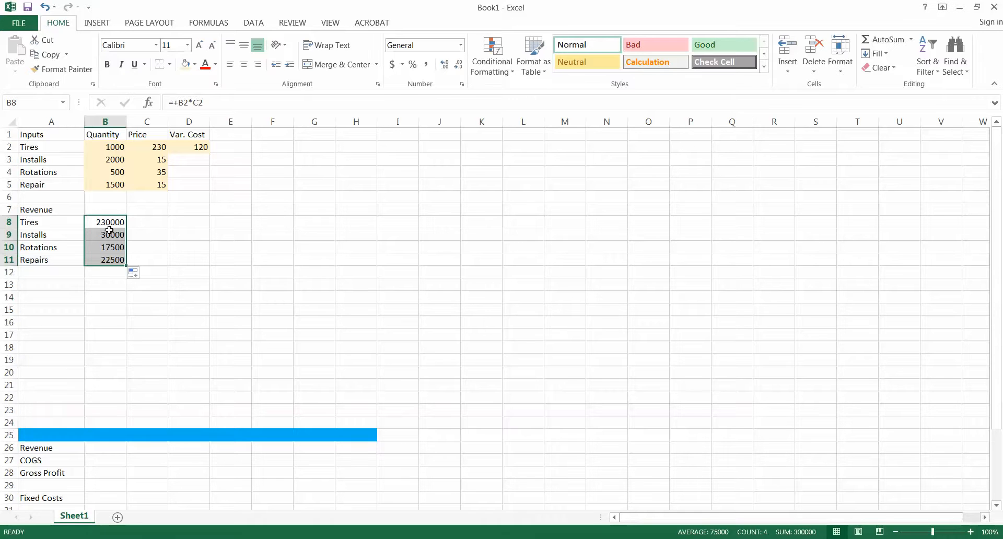
# Enter the section heading Variable costs in cell A13 below the revenue list
pyautogui.click(56, 283)
pyautogui.write('Variable costs')
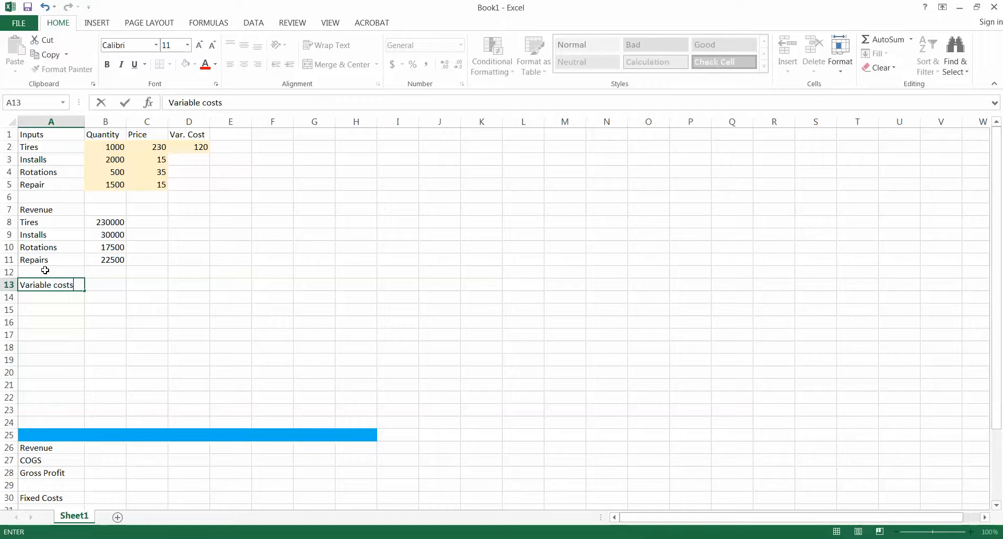
pyautogui.press('Return')
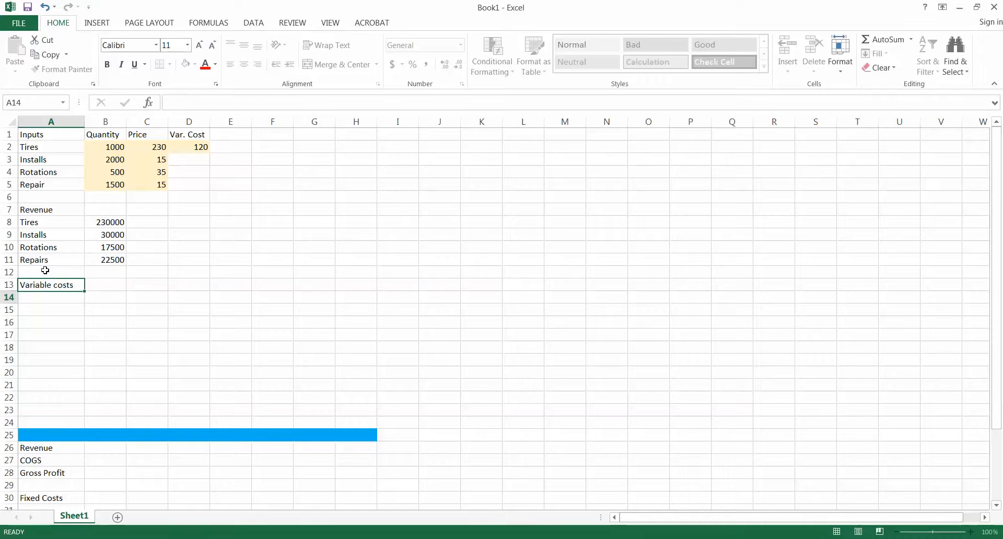
# Add a Tires row in A14 with a B14 formula multiplying the Tires quantity by its variable cost, +B2*D2
pyautogui.write('Tires')
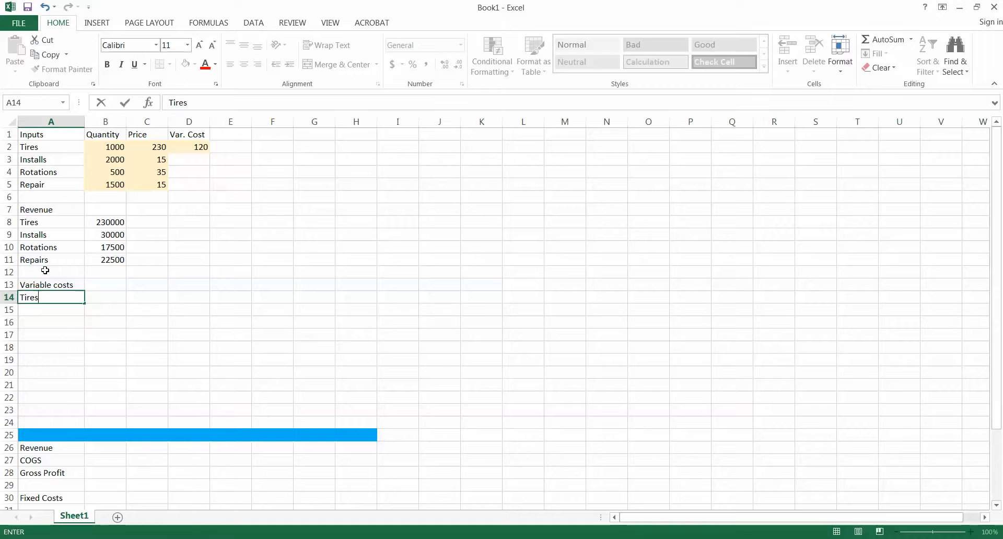
pyautogui.press('Tab')
pyautogui.write('+')
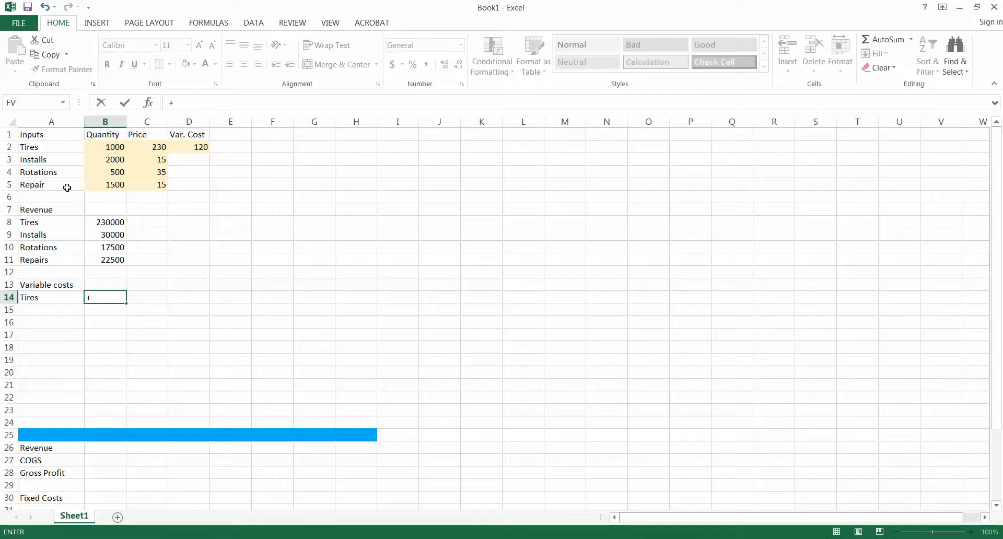
pyautogui.click(111, 158)
pyautogui.click(112, 146)
pyautogui.write('*')
pyautogui.click(190, 142)
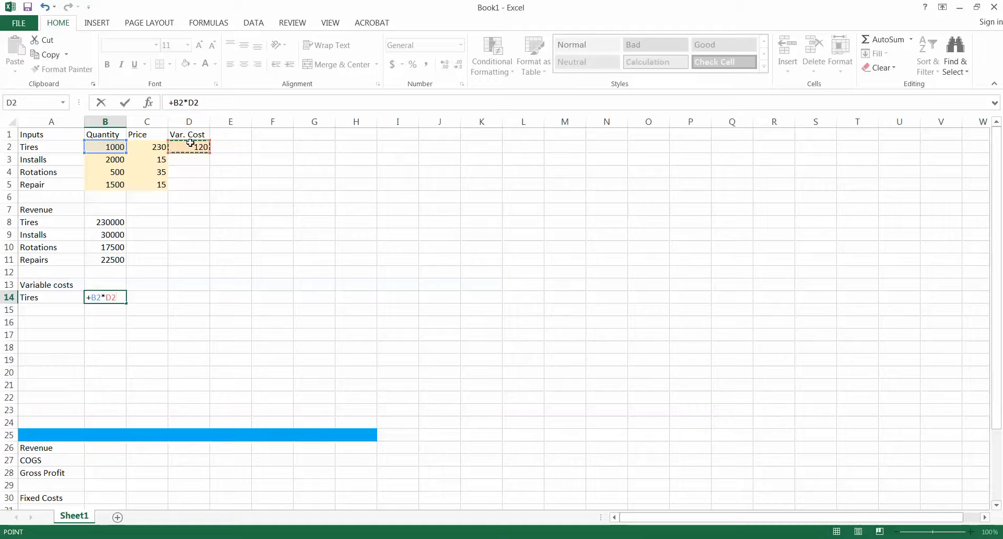
pyautogui.press('Return')
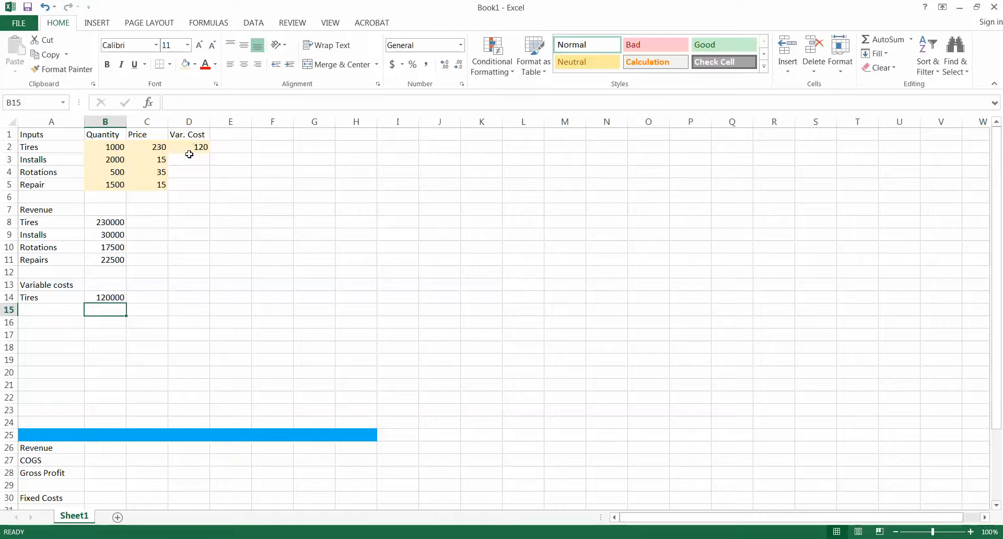
# Format the prices in C2:C5 as accounting dollar amounts with no decimal places
pyautogui.moveTo(157, 147); pyautogui.dragTo(159, 185)
pyautogui.click(392, 64)
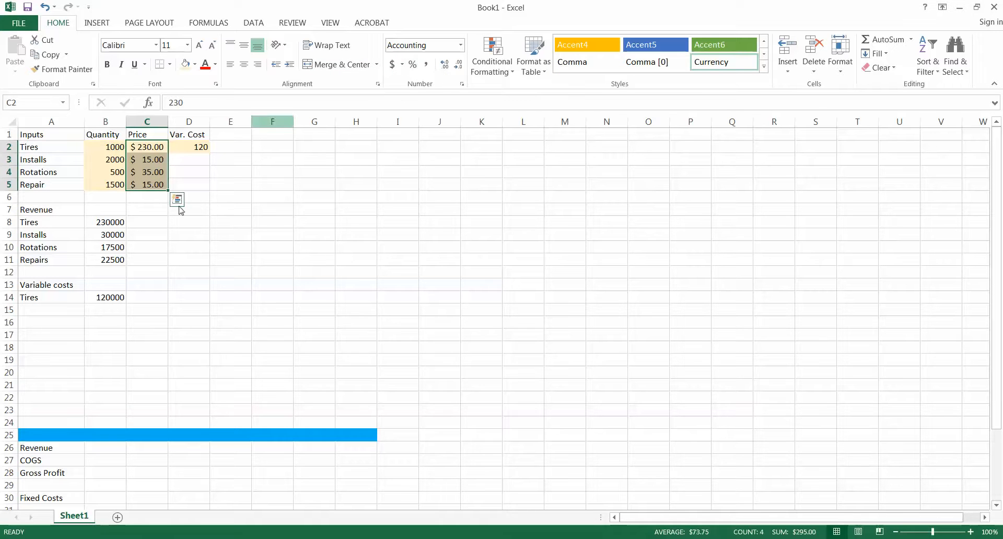
pyautogui.click(458, 65)
pyautogui.click(458, 64)
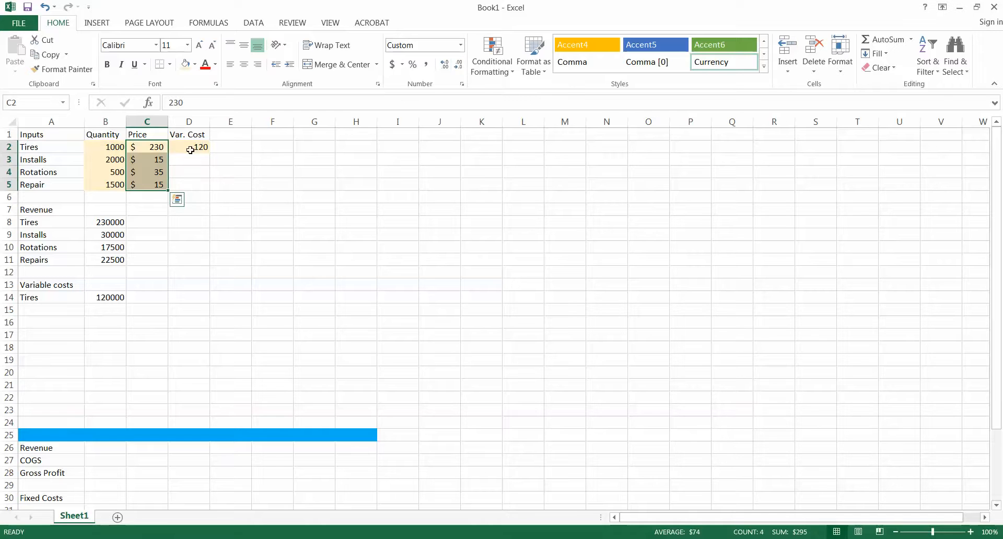
# Copy the formatting of the Tires price in C2 to the Tires variable cost in D2
pyautogui.click(155, 147)
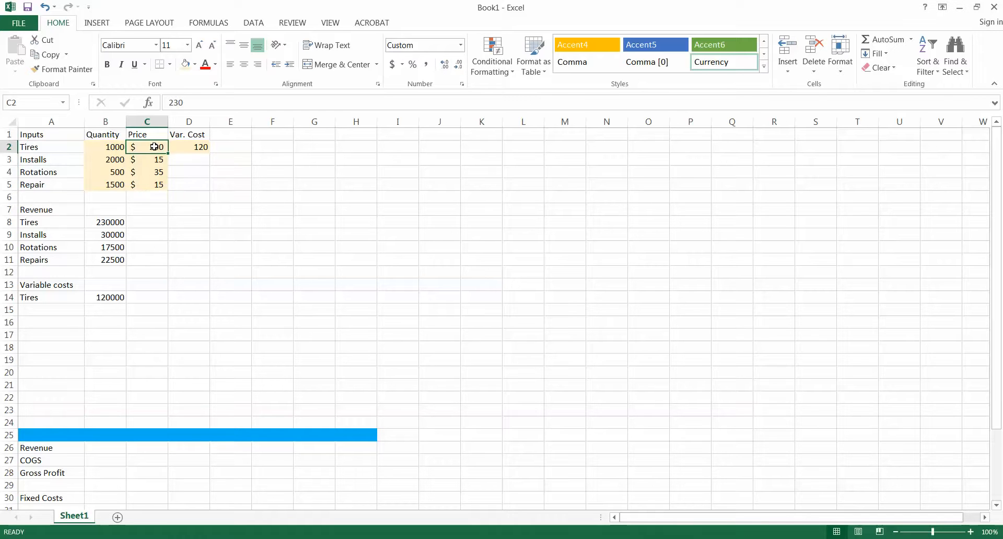
pyautogui.click(77, 73)
pyautogui.click(194, 147)
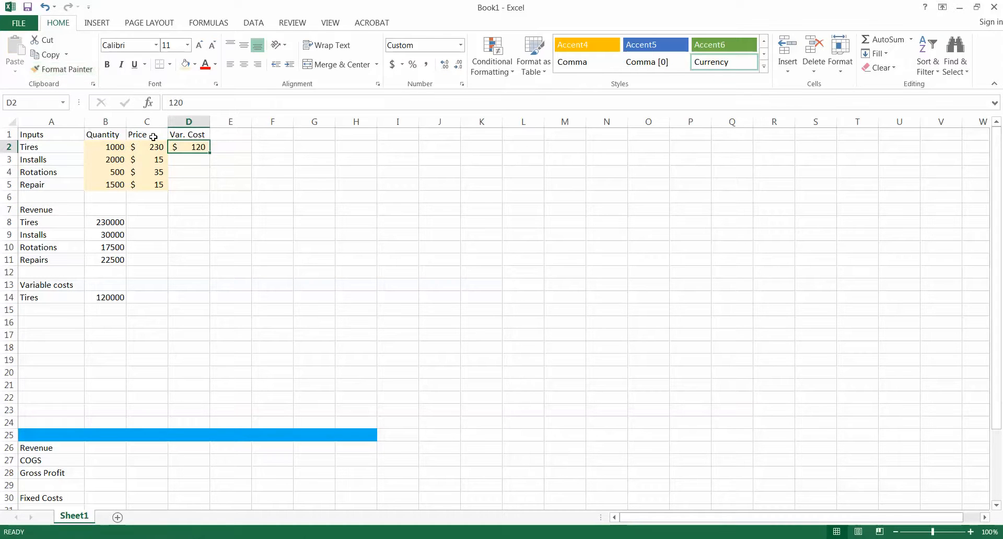
# Copy D2's formatting to the revenue amounts in B8:B11 and the Tires variable cost in B14, and widen column B slightly
pyautogui.click(66, 72)
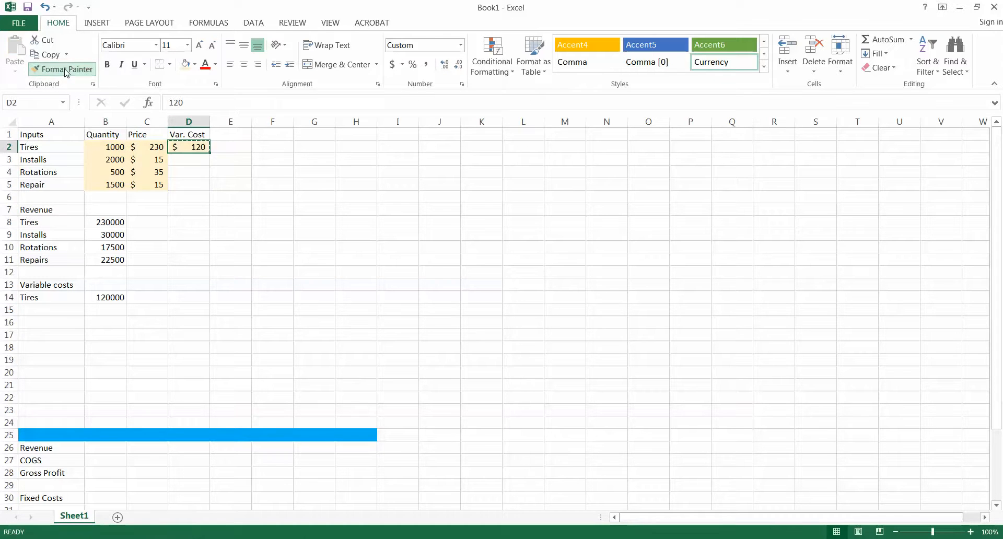
pyautogui.click(122, 220)
pyautogui.moveTo(122, 220); pyautogui.dragTo(123, 261)
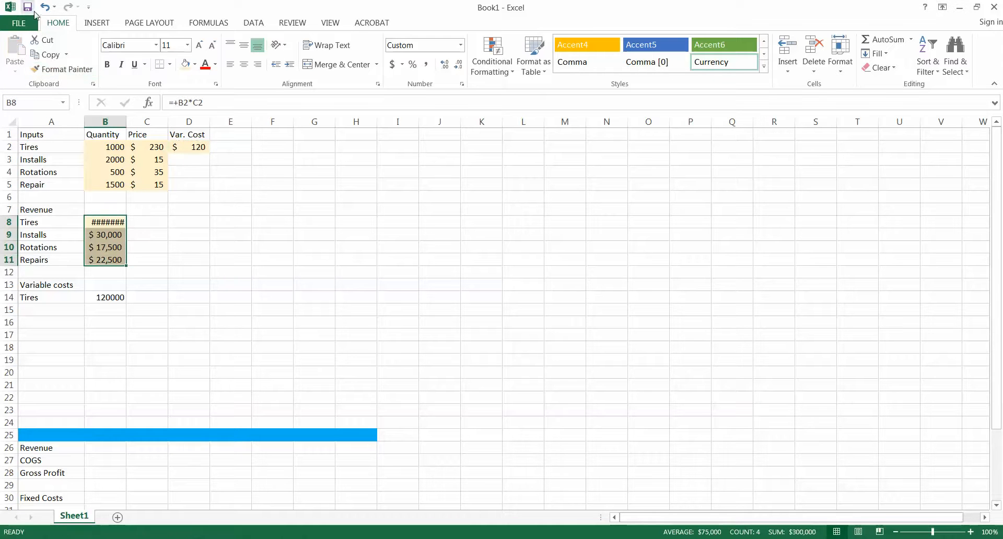
pyautogui.click(67, 70)
pyautogui.click(118, 297)
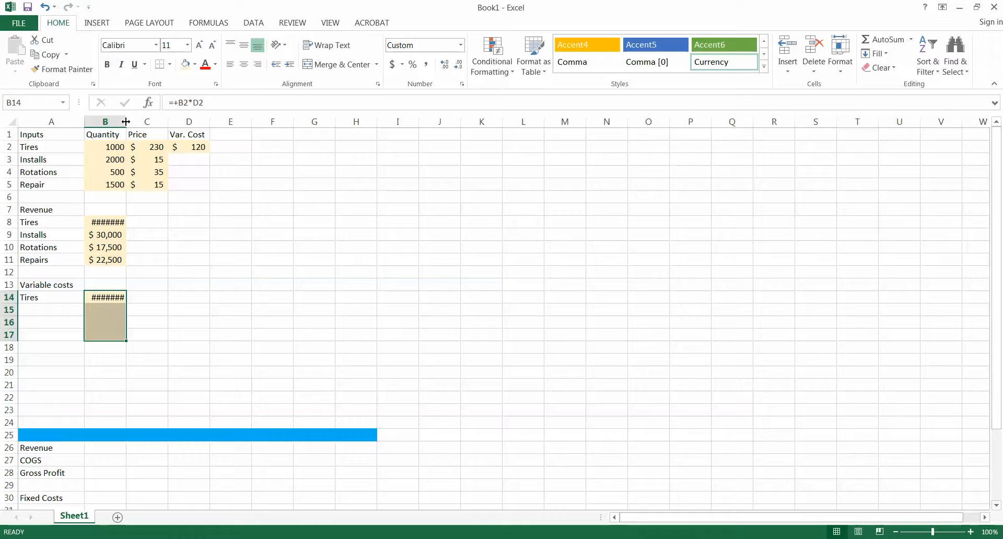
pyautogui.moveTo(126, 121); pyautogui.dragTo(130, 121)
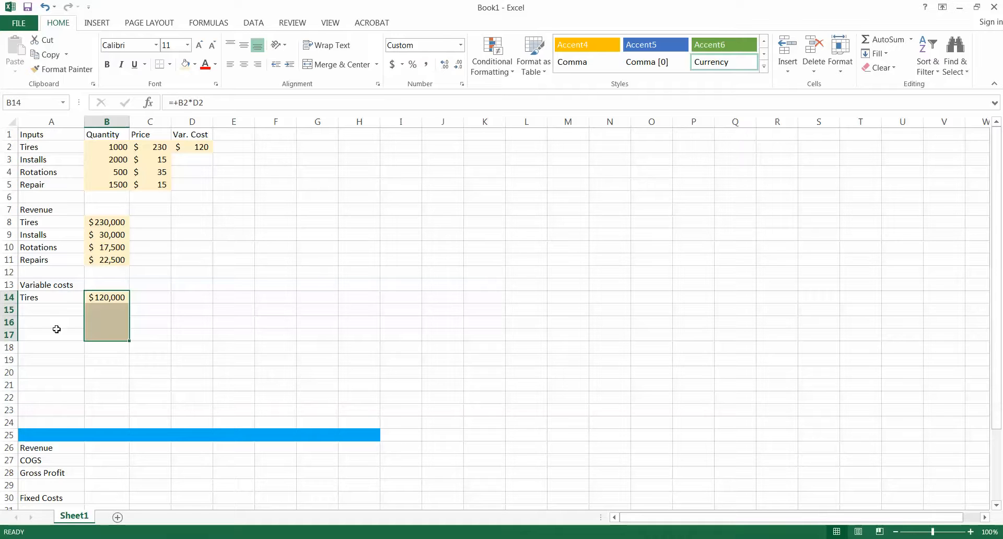
# Clear the stray gold fill from B15:B17 by copying the formatting of an empty, unformatted cell onto them
pyautogui.click(39, 325)
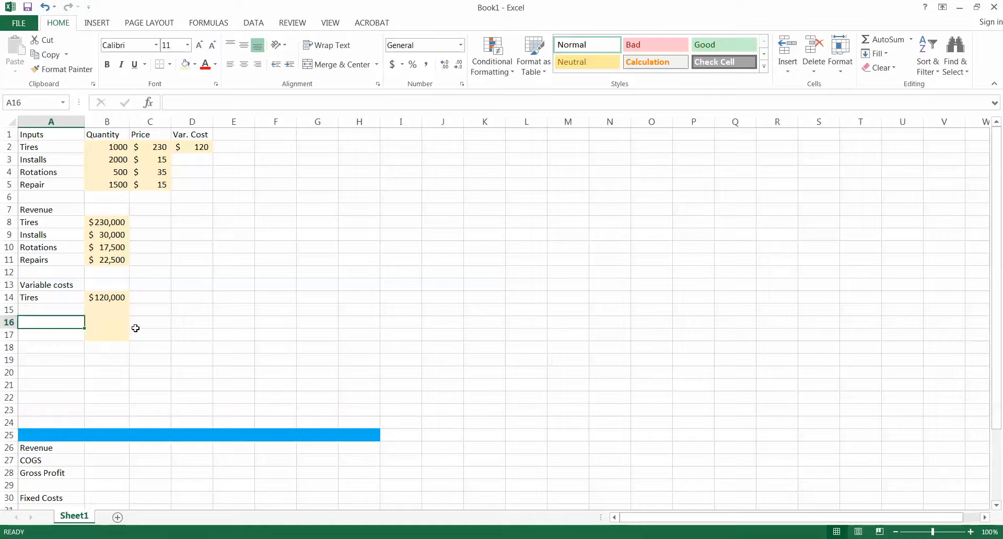
pyautogui.click(114, 310)
pyautogui.moveTo(113, 310); pyautogui.dragTo(115, 331)
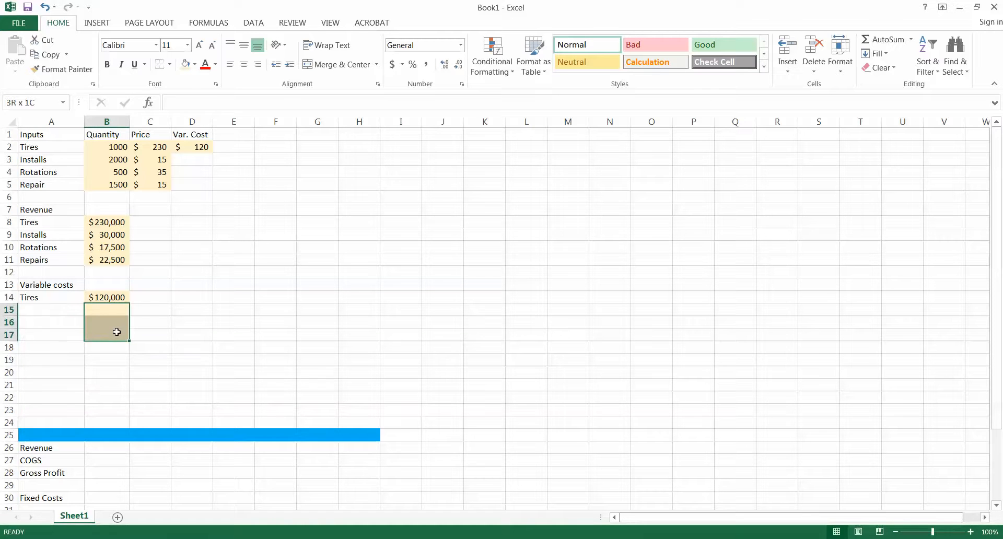
pyautogui.click(177, 330)
pyautogui.click(61, 69)
pyautogui.moveTo(105, 308); pyautogui.dragTo(107, 335)
pyautogui.click(182, 311)
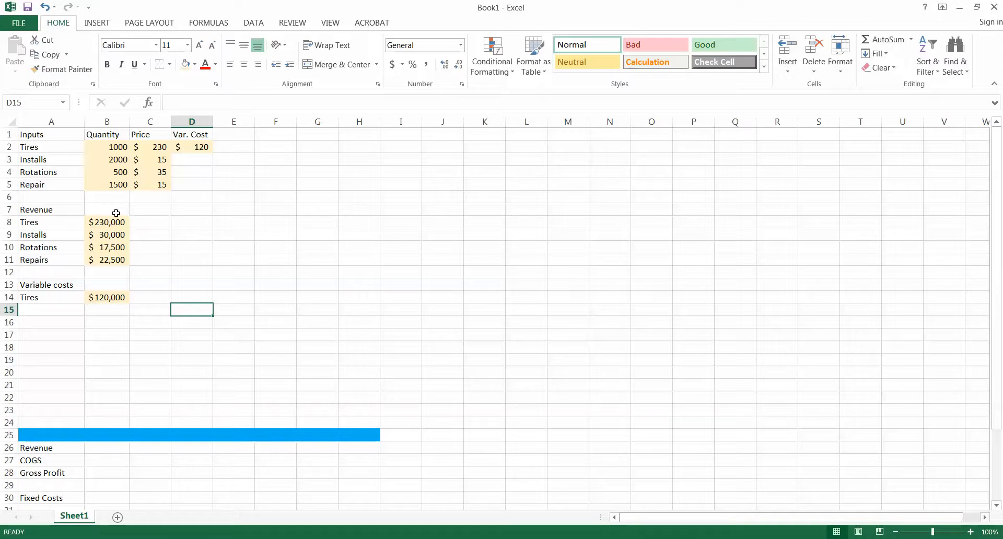
# Fill the calculated revenue amounts in B8:B11 and the Tires variable cost in B14 with white instead of gold
pyautogui.moveTo(110, 221); pyautogui.dragTo(125, 262)
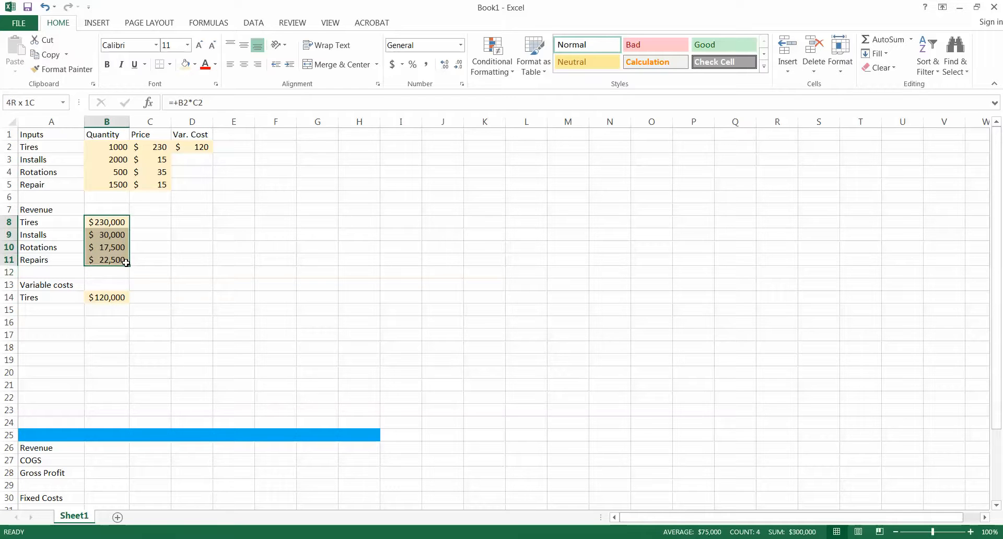
pyautogui.click(194, 64)
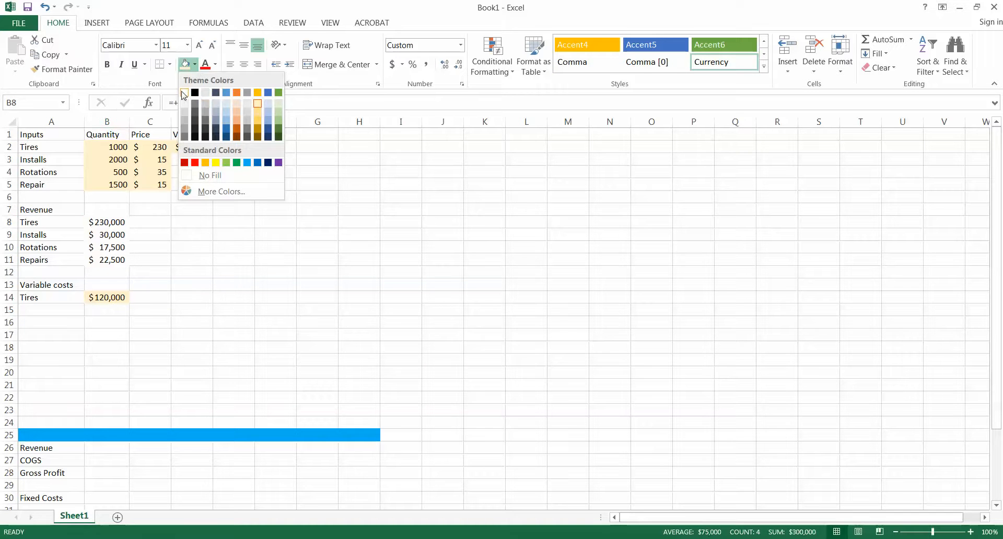
pyautogui.click(185, 93)
pyautogui.click(109, 299)
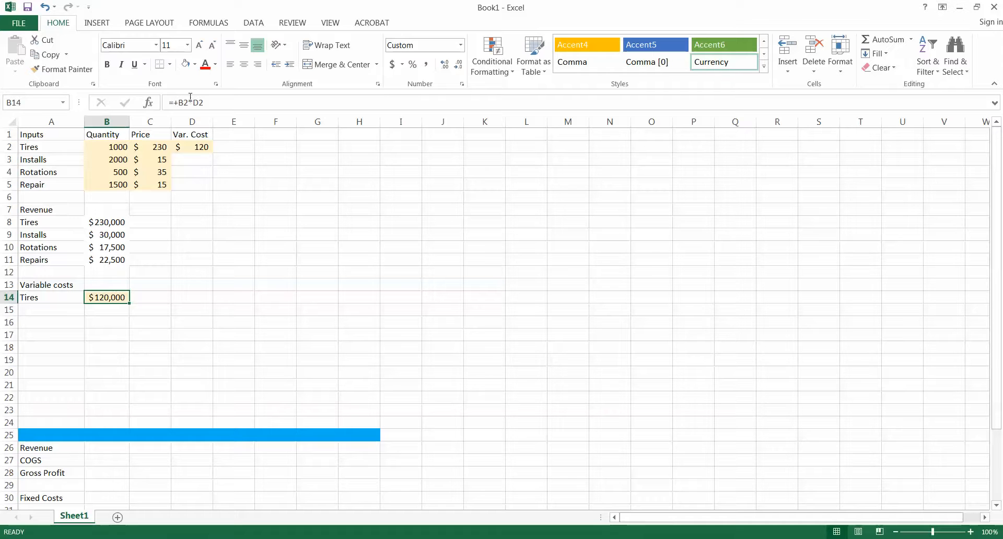
pyautogui.click(185, 63)
pyautogui.click(235, 233)
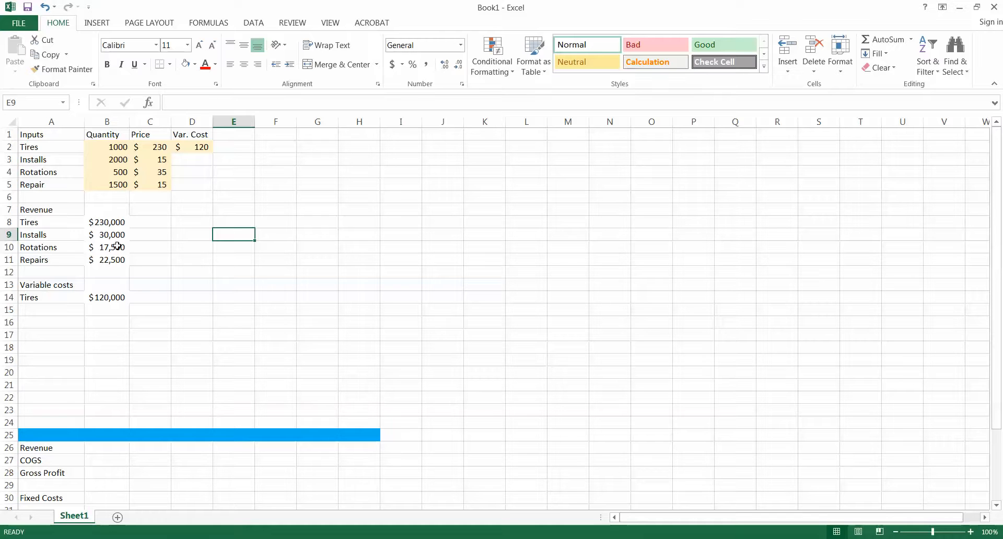
# Display the sheet's formulas to review the revenue and variable cost calculations, and switch back to values
pyautogui.click(215, 24)
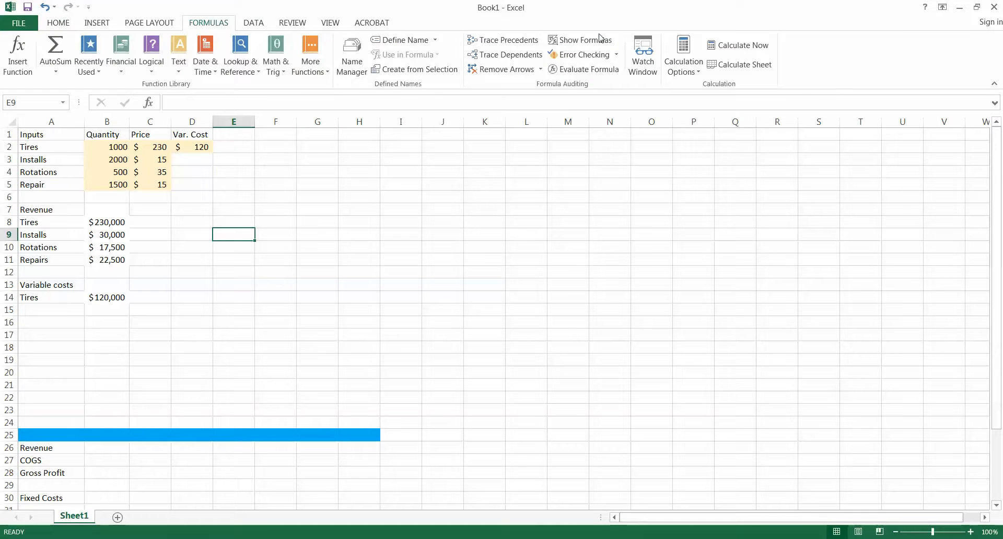
pyautogui.click(581, 40)
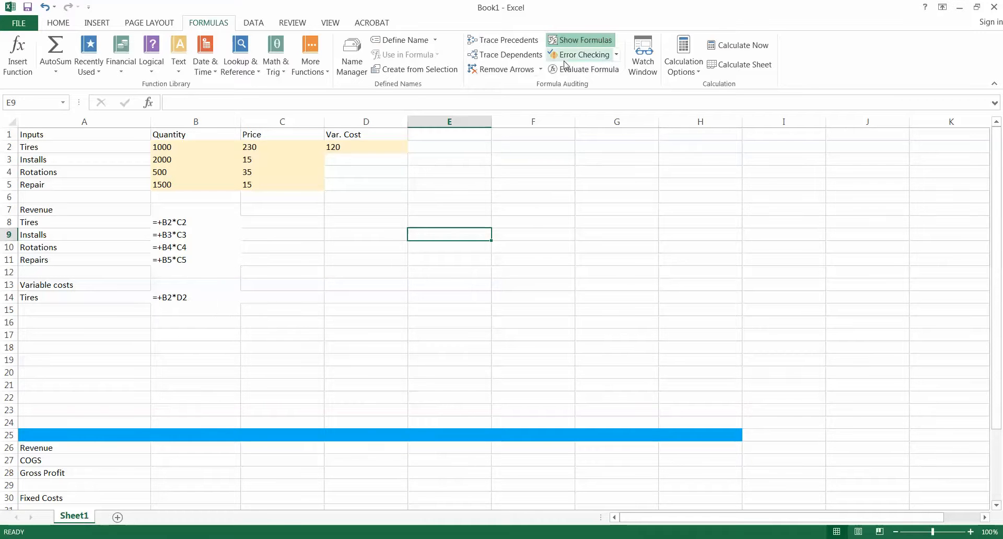
pyautogui.click(571, 40)
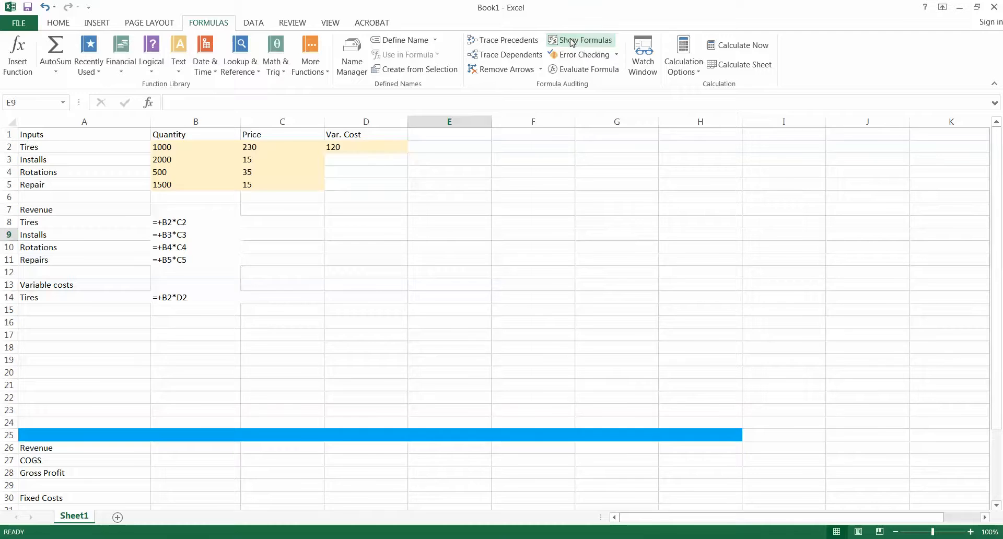
# Enter the section heading Fixed Costs in cell A16 below the variable costs
pyautogui.click(70, 317)
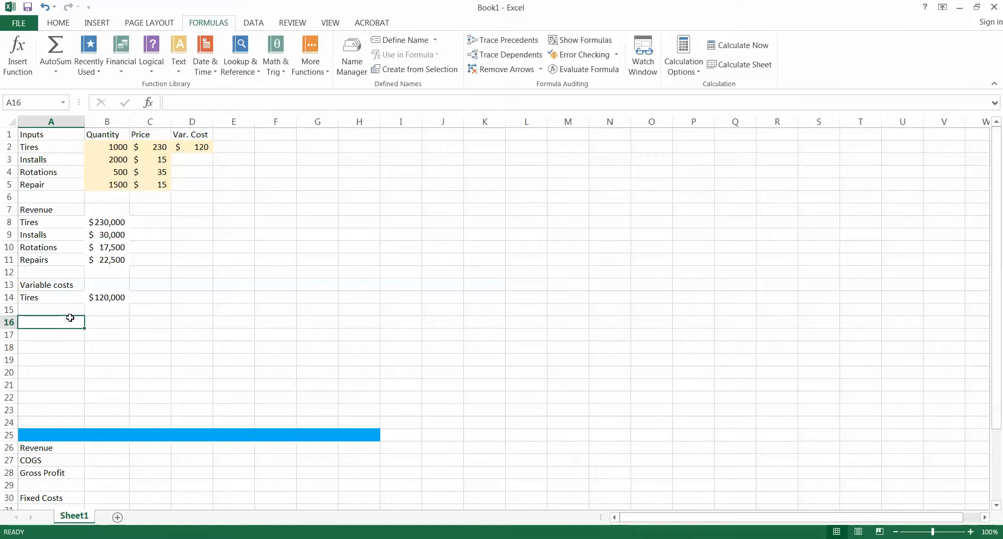
pyautogui.doubleClick(70, 318)
pyautogui.write('Fixed Cost')
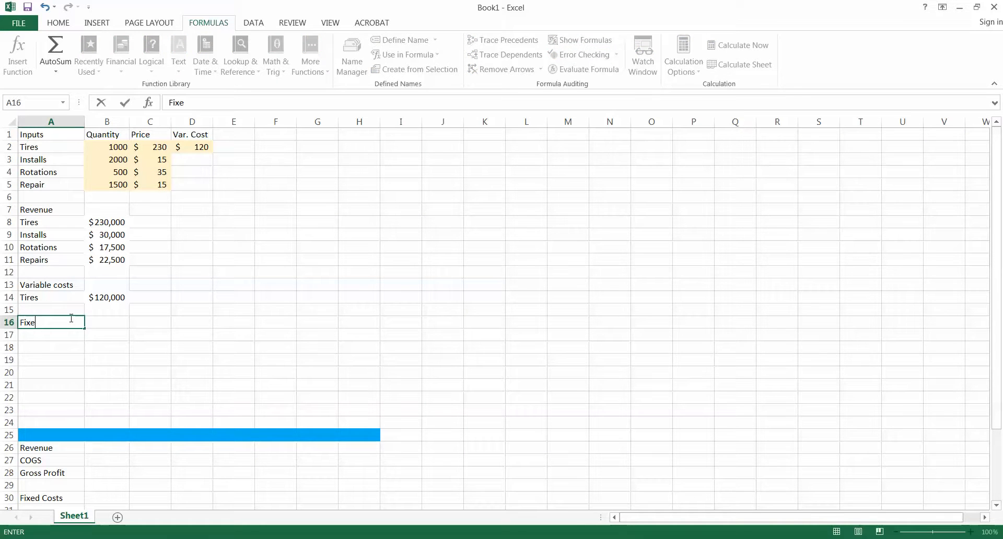
pyautogui.press('Tab')
# Enter the heading Employees in cell E16, on the Fixed Costs row
pyautogui.press('Tab')
pyautogui.press('Tab')
pyautogui.press('Tab')
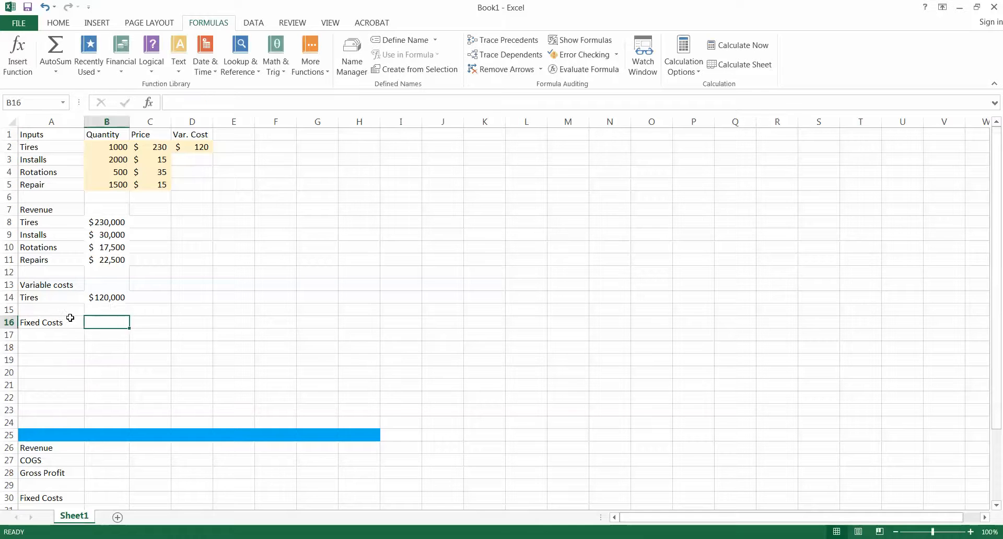
pyautogui.write('Employees')
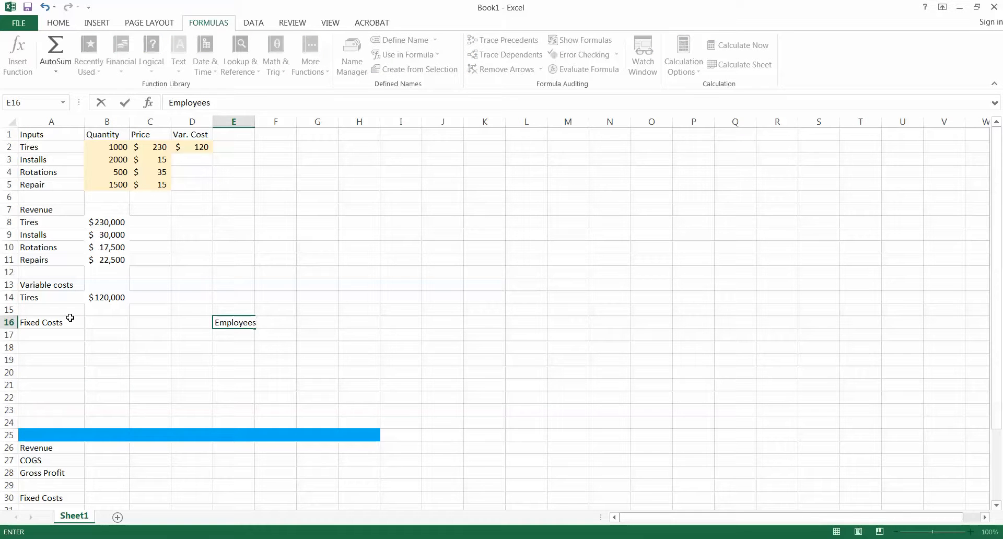
pyautogui.press('Return')
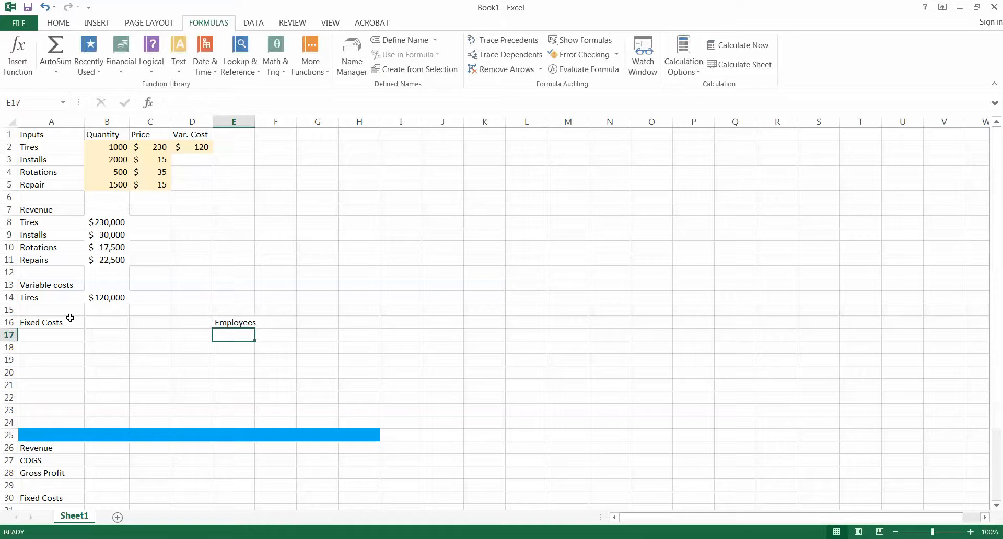
pyautogui.write('Dun')
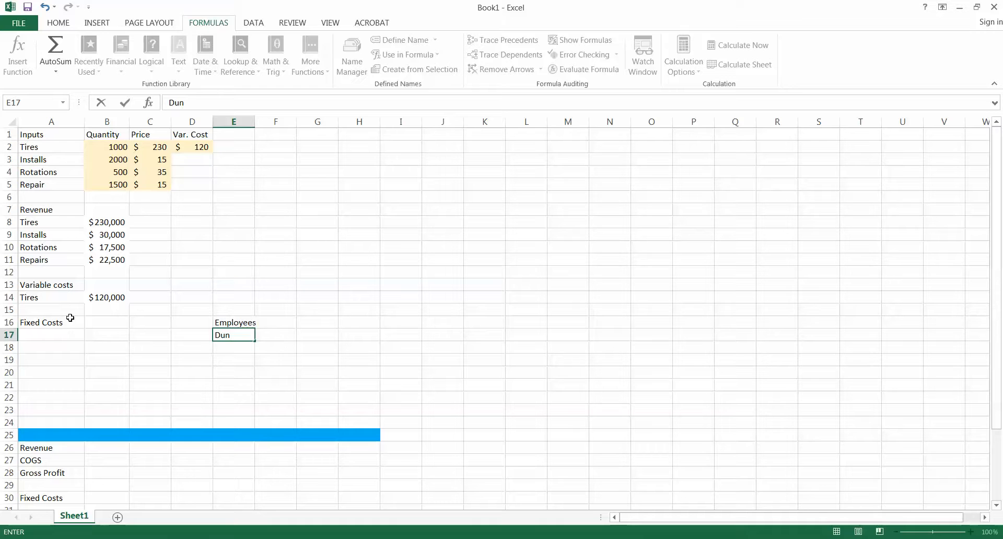
pyautogui.write('can')
pyautogui.press('Tab')
pyautogui.write('36')
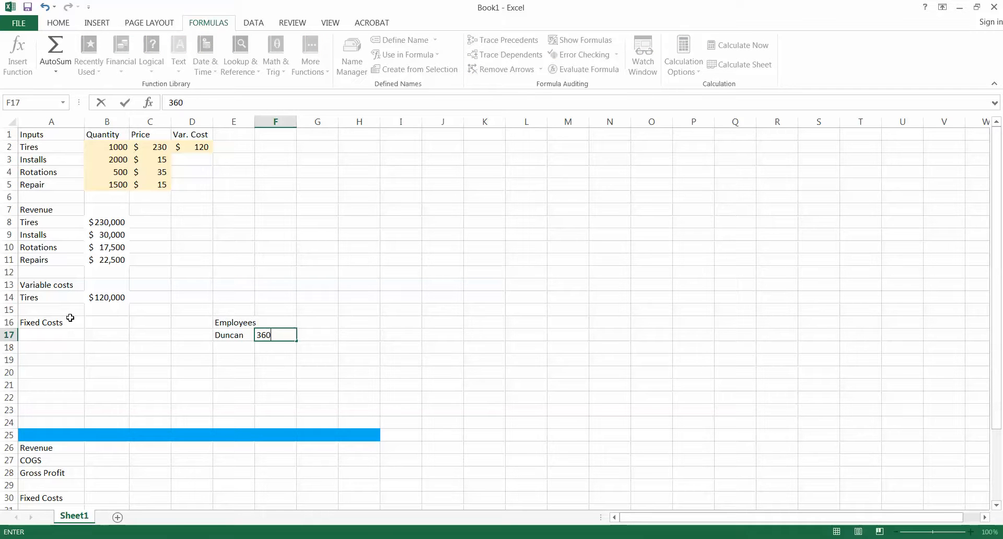
pyautogui.press('BackSpace')
pyautogui.press('BackSpace')
pyautogui.press('Left')
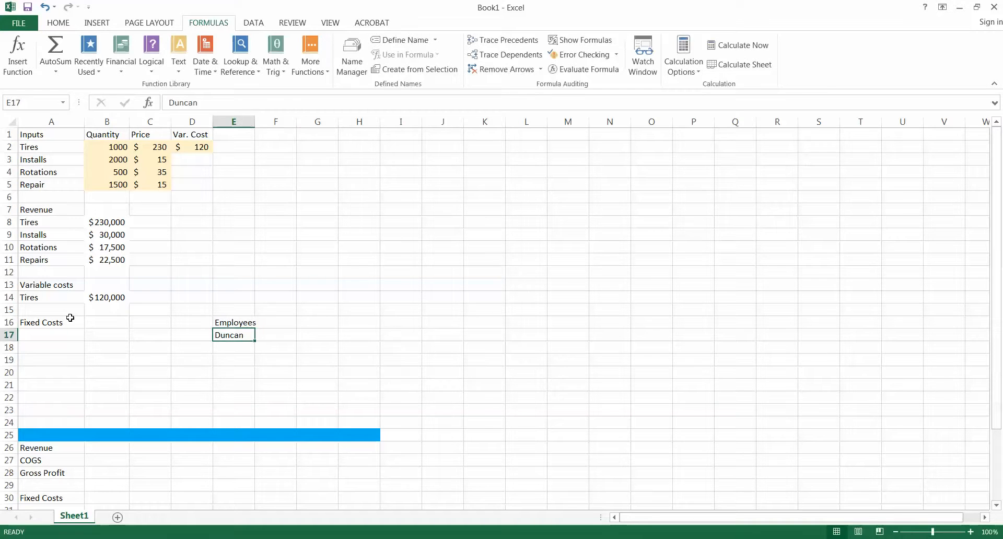
# Enter the first employee's name in E17 with a salary of 26000 in F17
pyautogui.write('Tim')
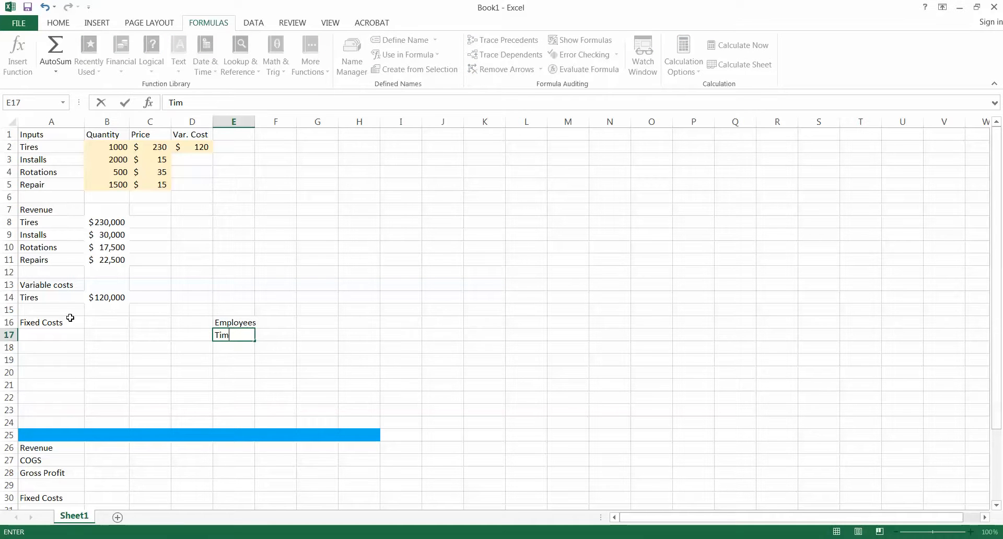
pyautogui.press('Tab')
pyautogui.write('26000')
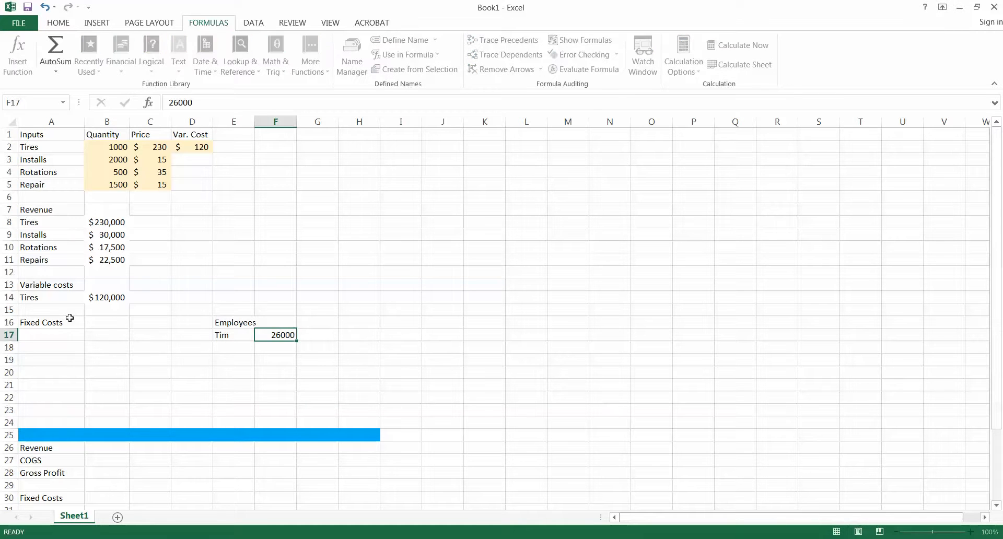
pyautogui.press('Return')
# Enter the second employee's name in E18 with a salary of 30000 in F18
pyautogui.write('Duncan')
pyautogui.press('Tab')
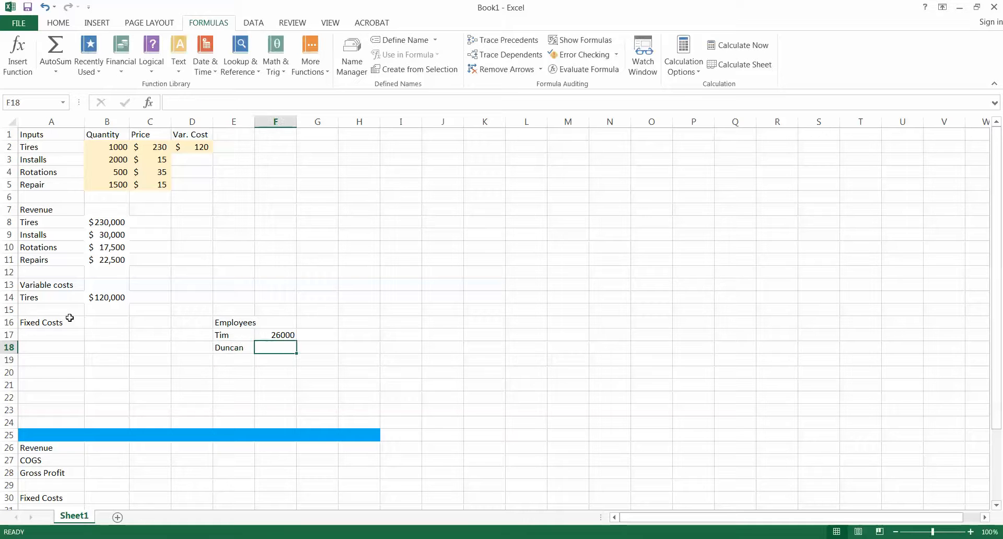
pyautogui.write('30000')
pyautogui.press('Return')
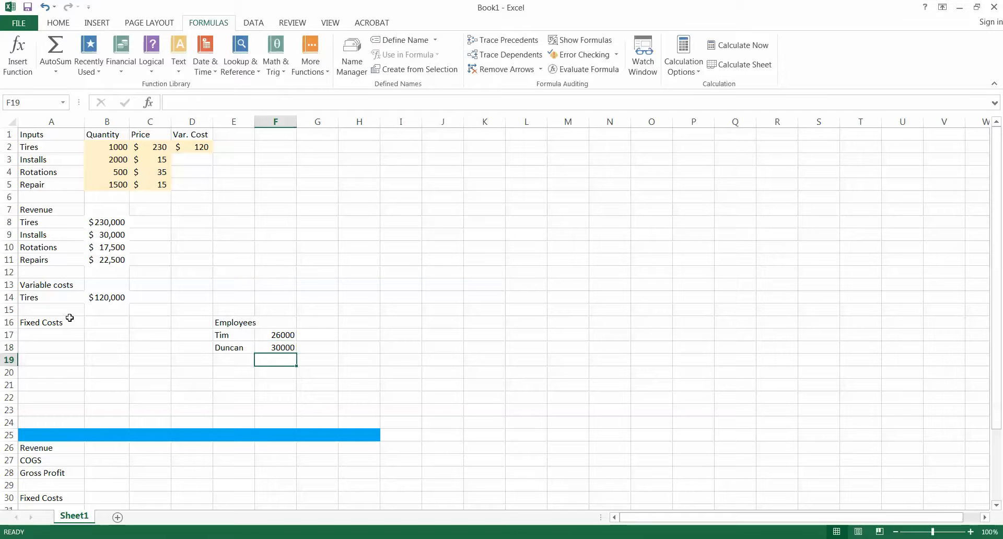
# Enter the third employee's name in E19 with a salary of 23000 in F19
pyautogui.press('Left')
pyautogui.write('Mdge')
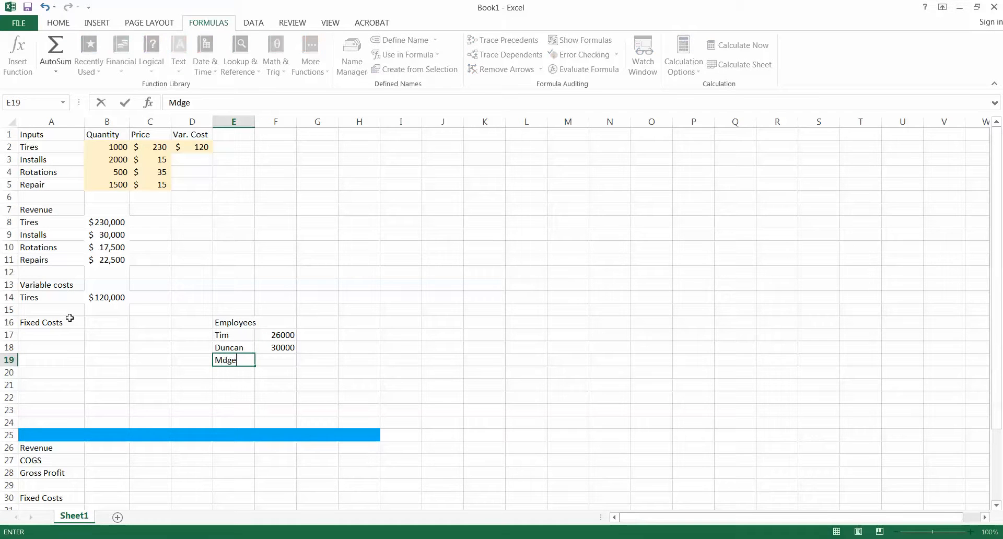
pyautogui.write('dge')
pyautogui.press('Tab')
pyautogui.write('26')
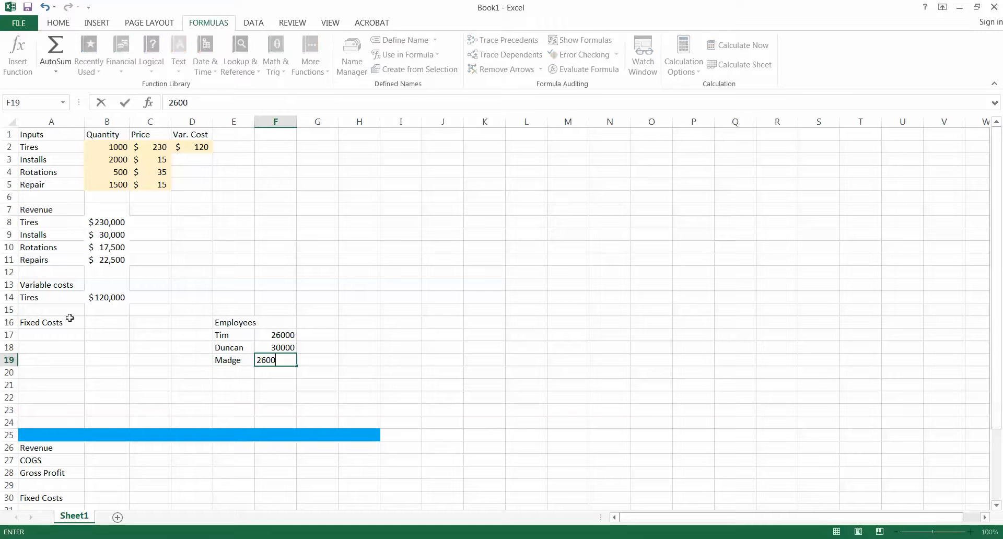
pyautogui.write('000')
pyautogui.press('Return')
# Enter the label Total Emp Salary in E20 and wrap its text within the cell
pyautogui.press('Left')
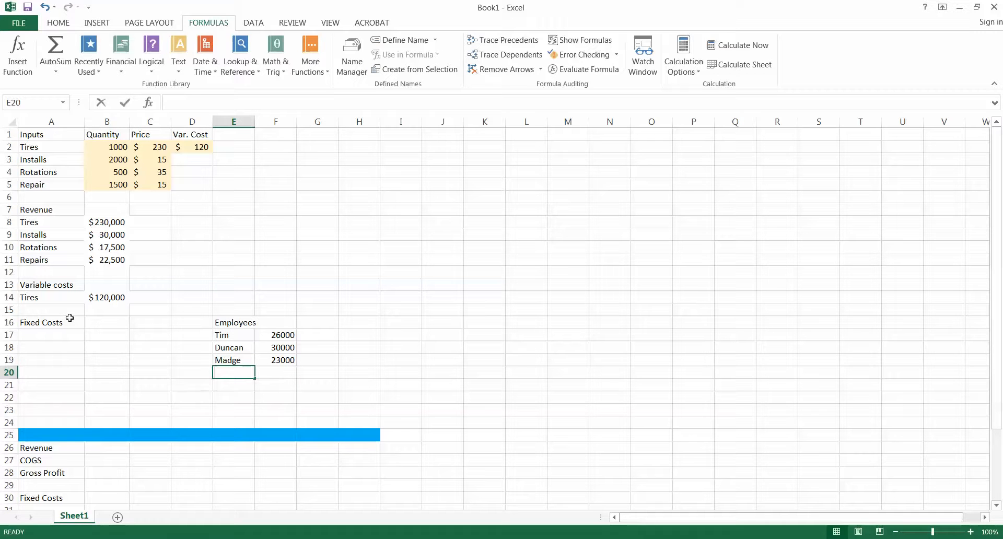
pyautogui.write('Total Employee Cost')
pyautogui.press('BackSpace')
pyautogui.press('BackSpace')
pyautogui.press('BackSpace')
pyautogui.press('BackSpace')
pyautogui.press('BackSpace')
pyautogui.press('BackSpace')
pyautogui.press('BackSpace')
pyautogui.press('BackSpace')
pyautogui.press('BackSpace')
pyautogui.press('BackSpace')
pyautogui.press('BackSpace')
pyautogui.press('BackSpace')
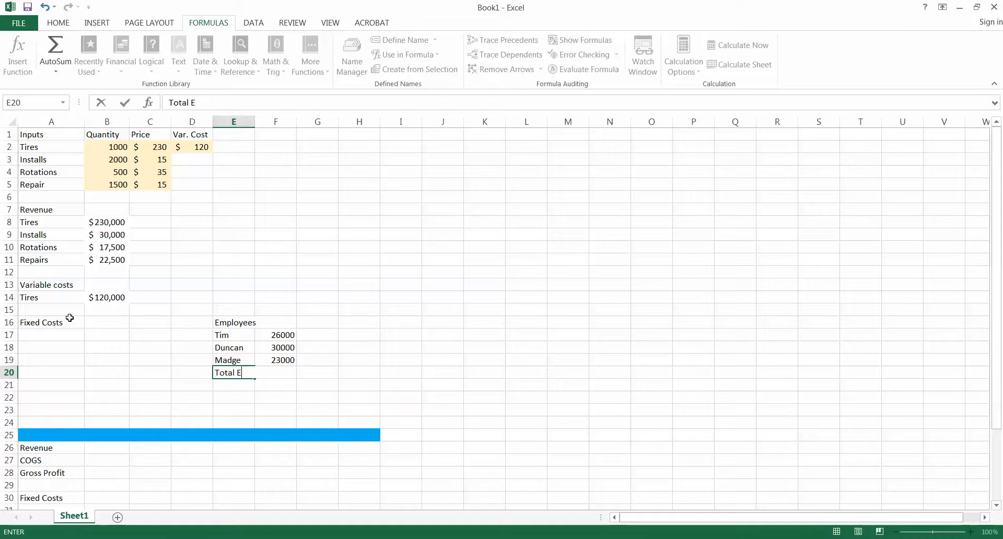
pyautogui.write('Emp Salary')
pyautogui.press('Return')
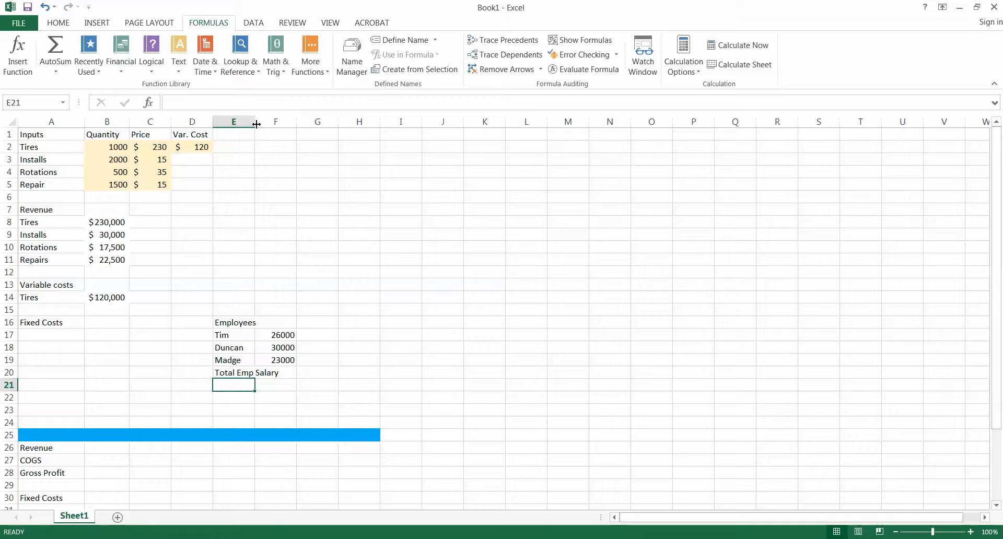
pyautogui.click(244, 373)
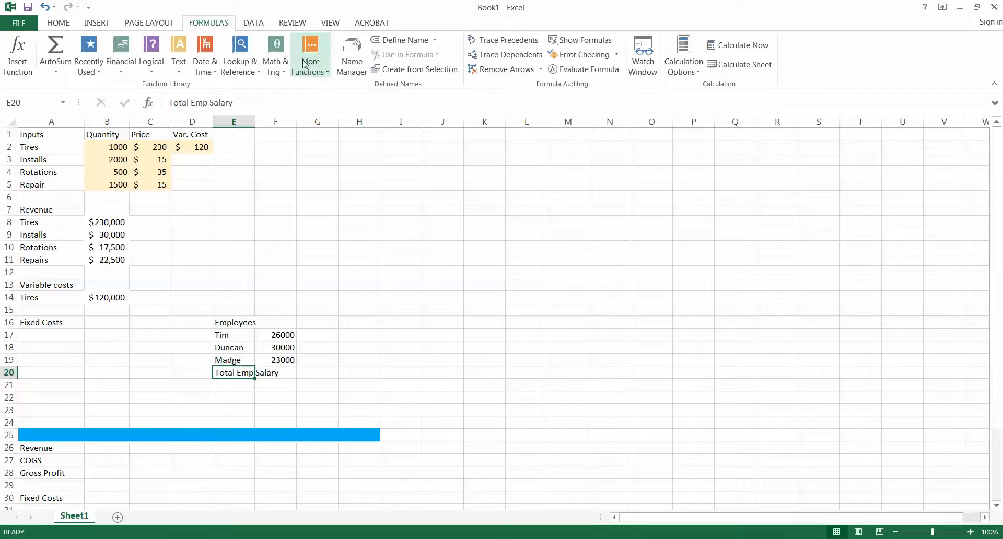
pyautogui.click(58, 23)
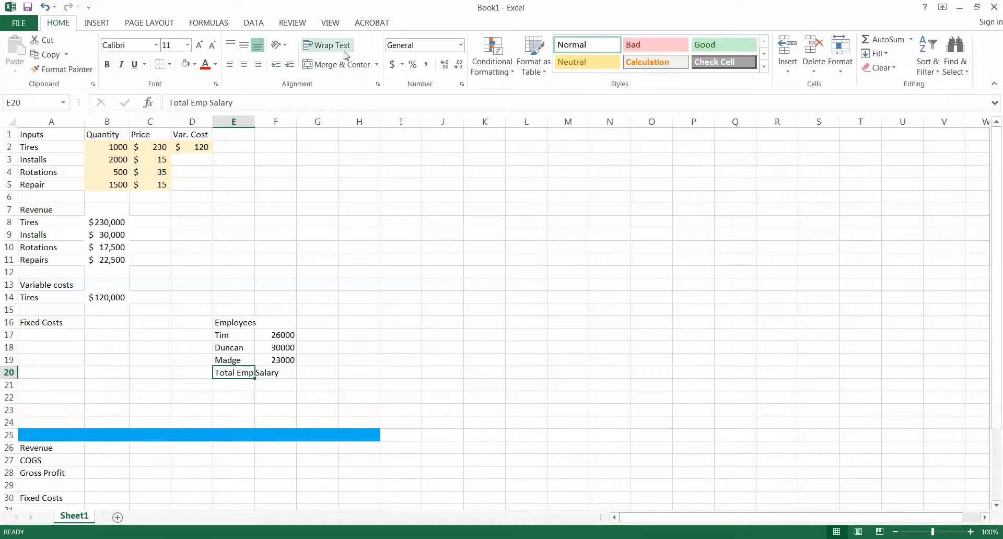
pyautogui.click(326, 45)
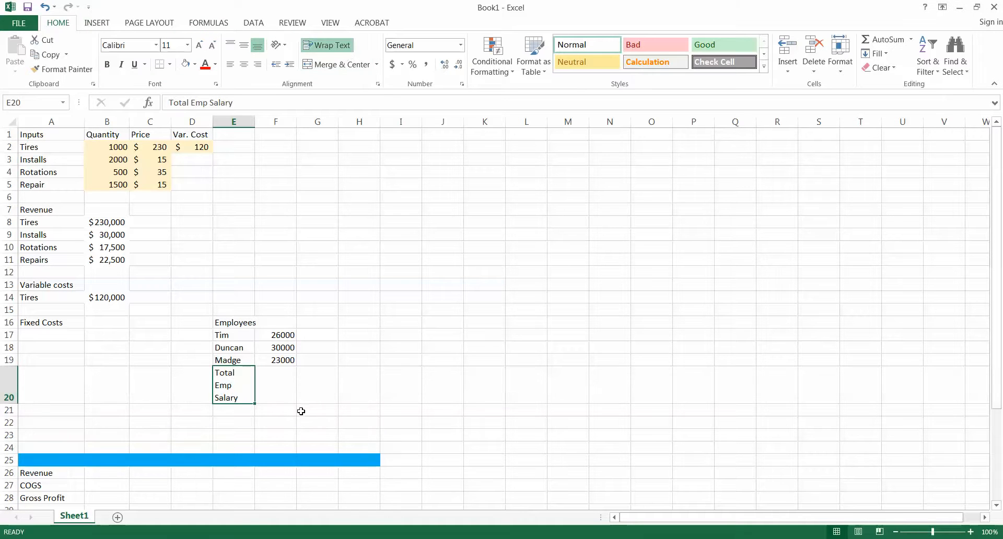
# Total the three employee salaries in F20 with =SUM(F17:F19)
pyautogui.click(275, 384)
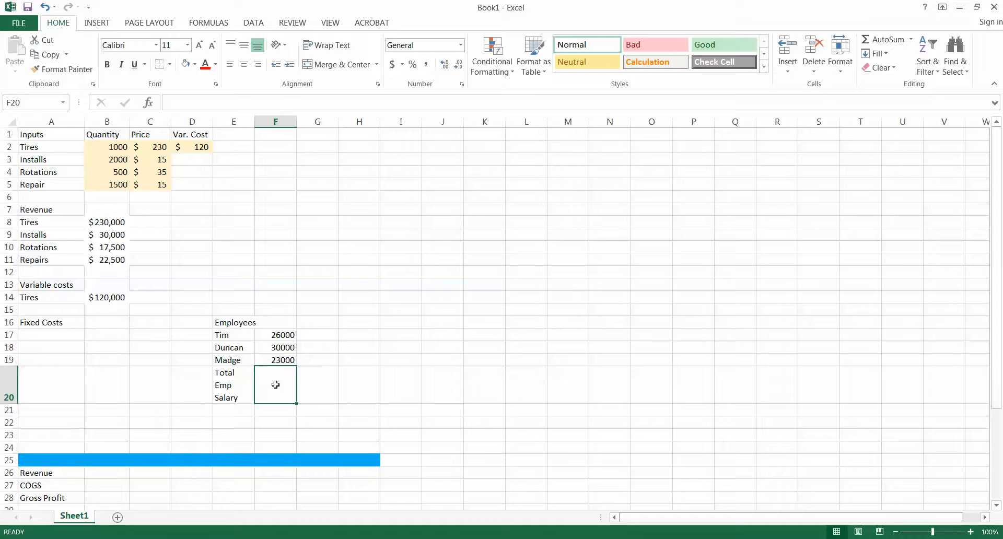
pyautogui.write('=')
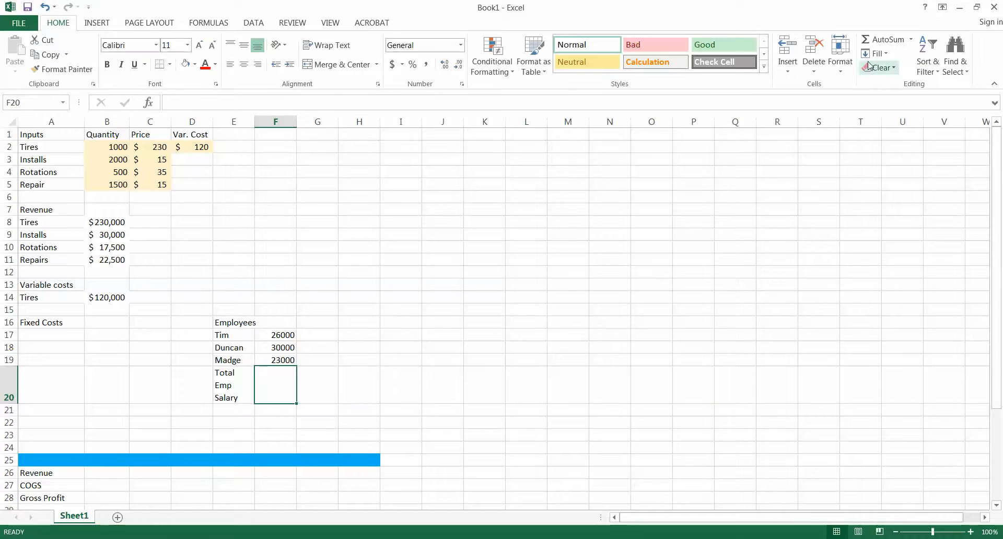
pyautogui.click(883, 39)
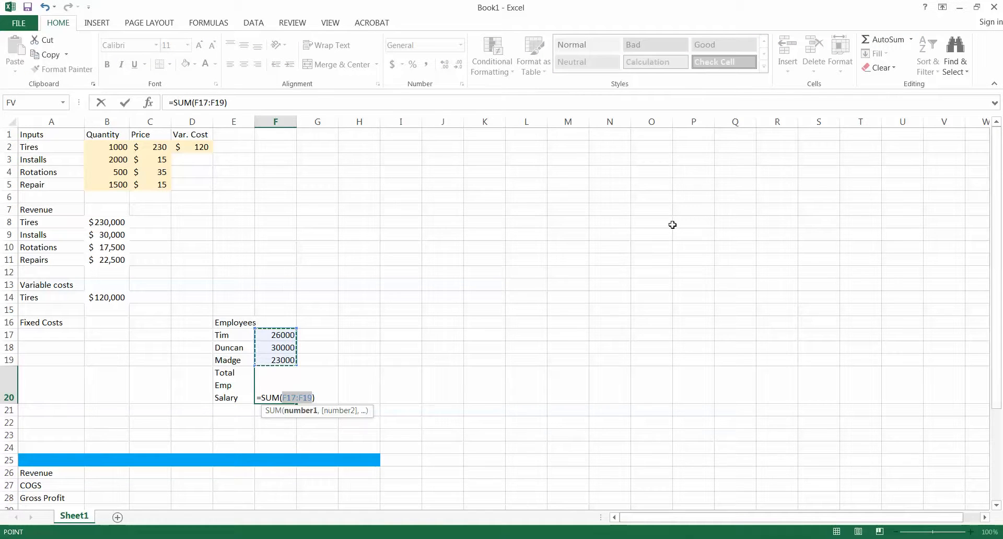
pyautogui.press('Return')
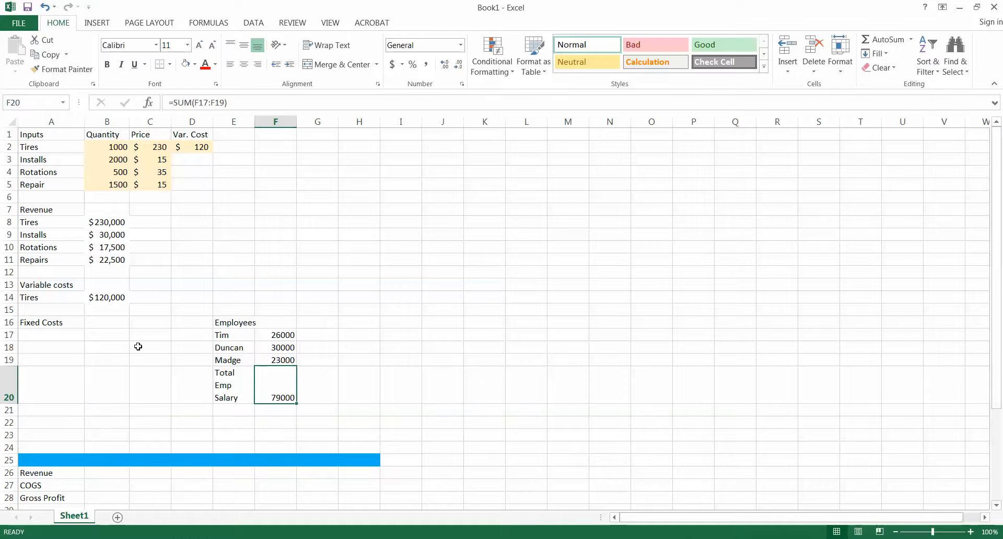
pyautogui.click(64, 332)
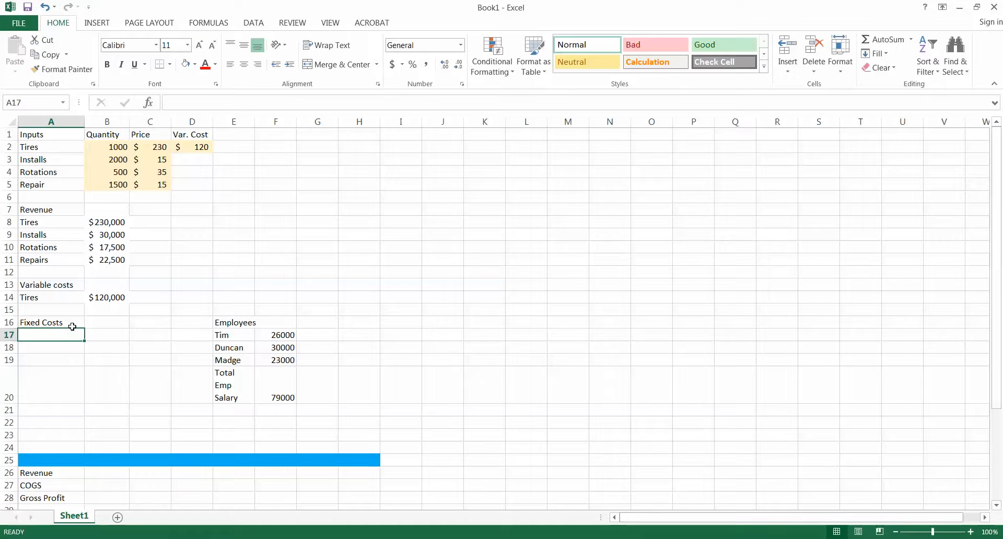
# Shade the employee salary cells F17:F19 with the same light gold fill as the other inputs
pyautogui.moveTo(290, 335); pyautogui.dragTo(294, 363)
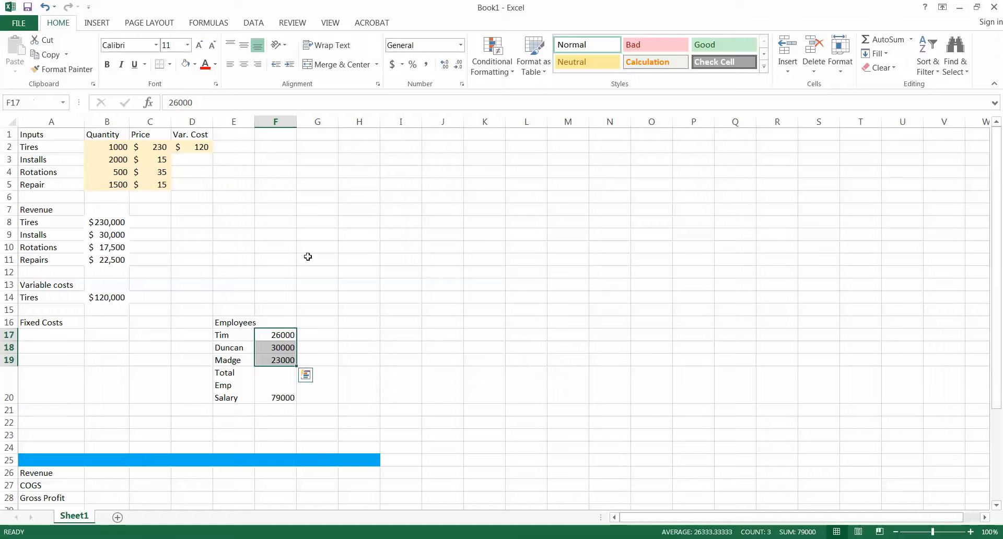
pyautogui.click(195, 64)
pyautogui.click(252, 81)
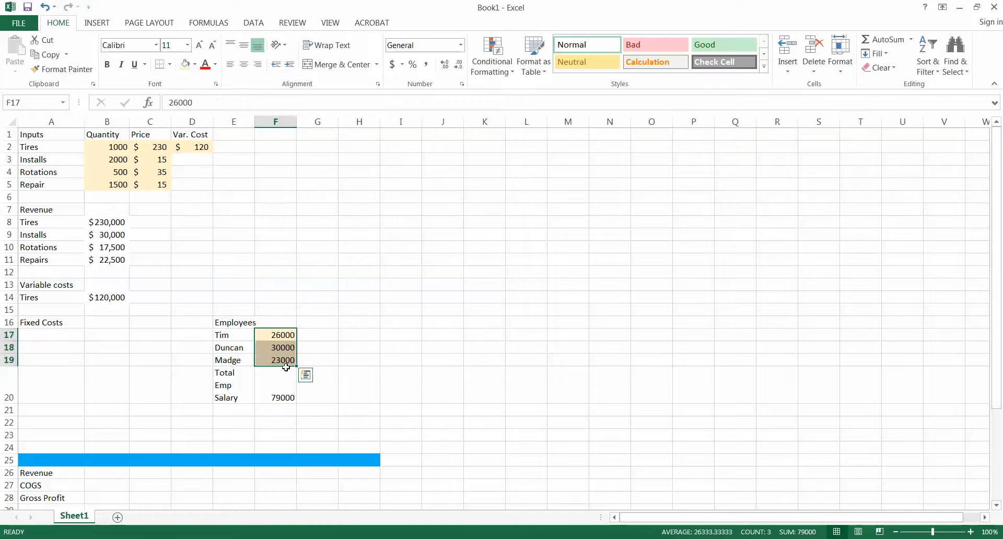
pyautogui.click(281, 388)
# Enter the label Employee Salary in A17 and link B17 to the salary total with =F20
pyautogui.click(56, 330)
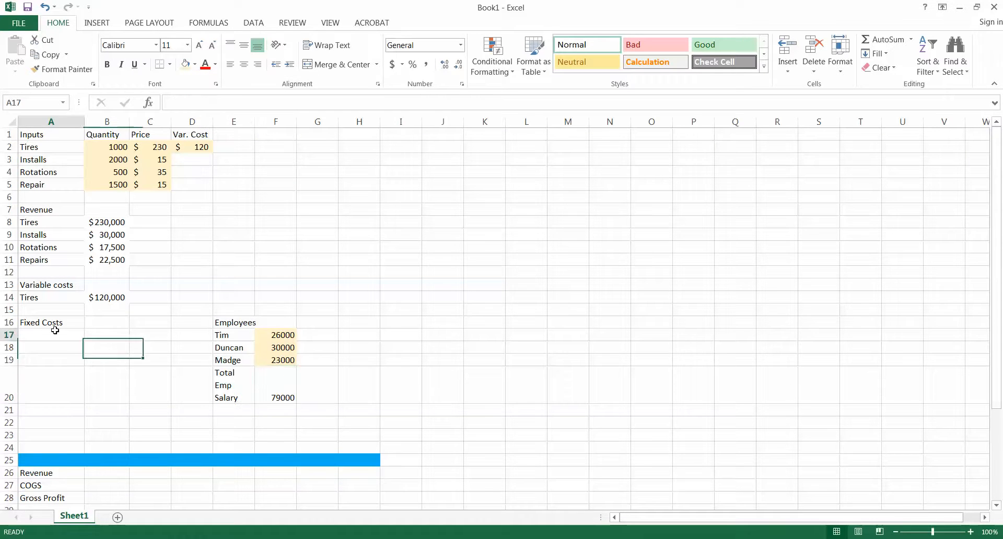
pyautogui.write('Employee ')
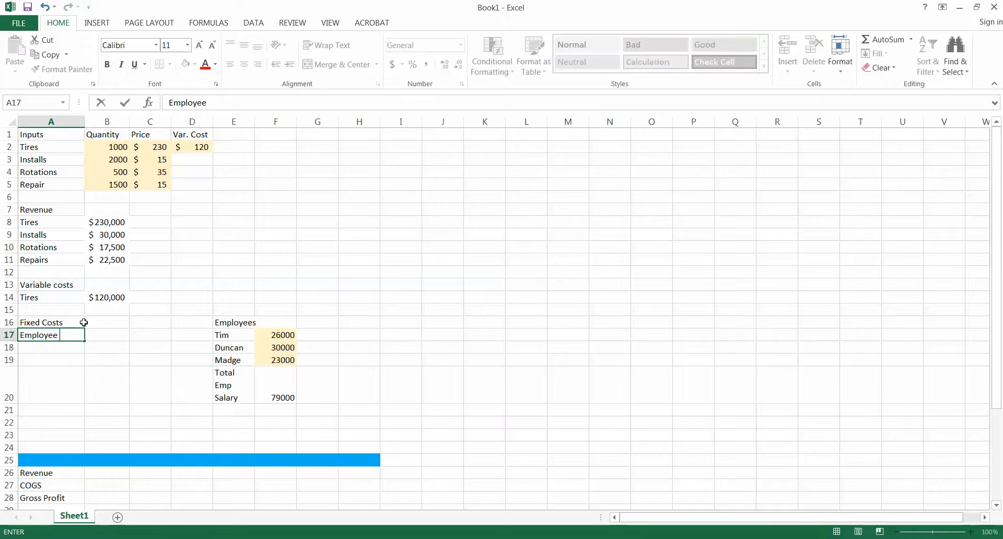
pyautogui.write('Salary0')
pyautogui.press('Return')
pyautogui.press('Up')
pyautogui.press('Right')
pyautogui.write('=')
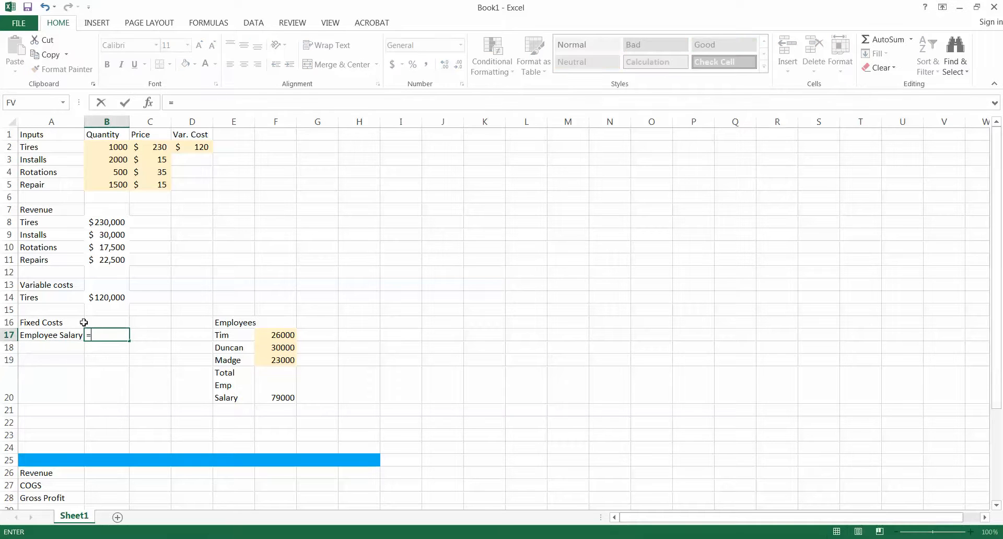
pyautogui.click(281, 387)
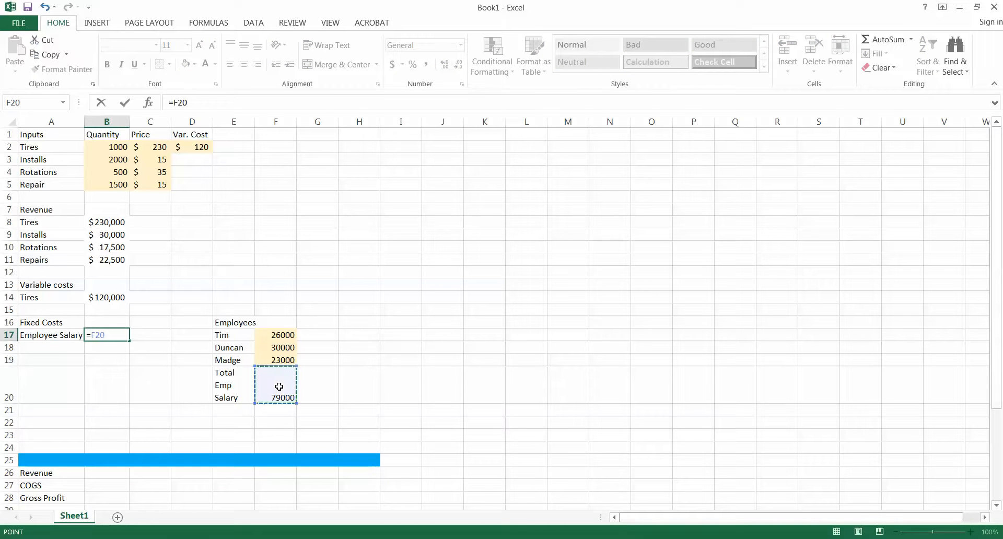
pyautogui.press('Return')
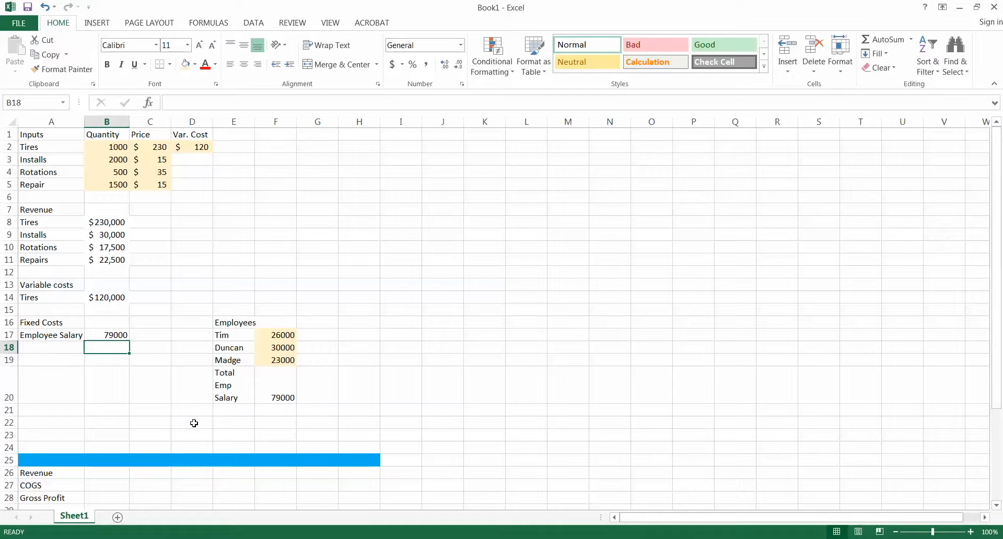
# Enter the label Payroll in E21 with a rate of 10% in F21
pyautogui.click(233, 411)
pyautogui.write('Payroll')
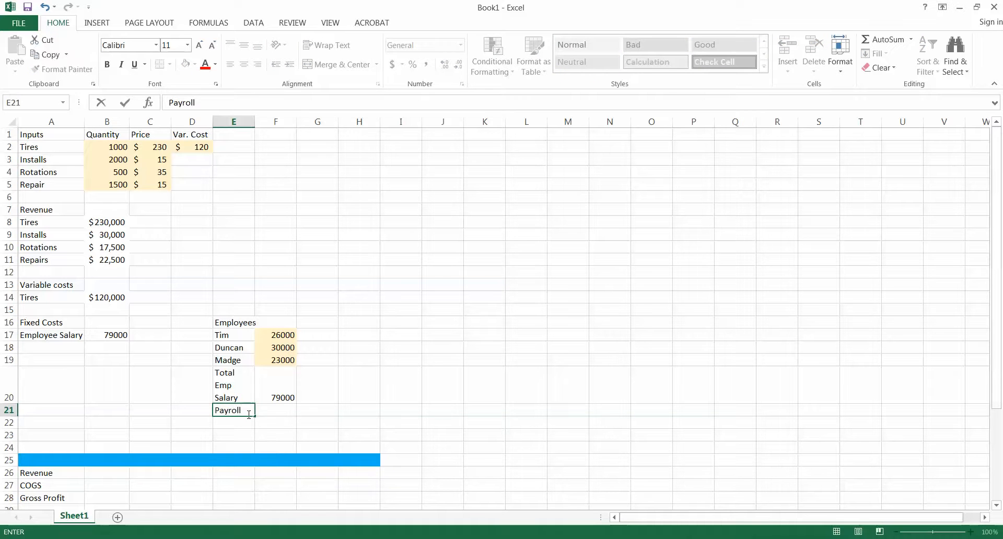
pyautogui.press('Tab')
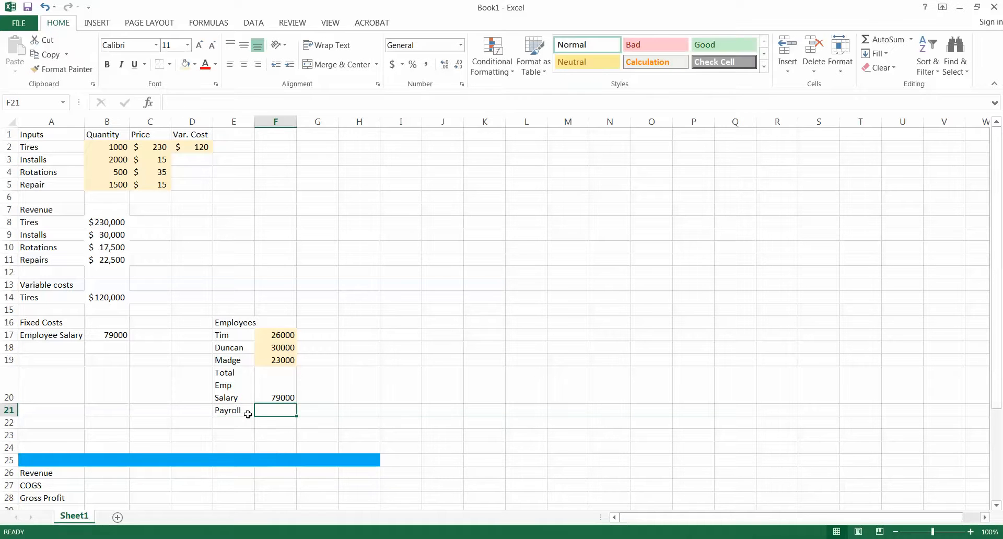
pyautogui.write('10')
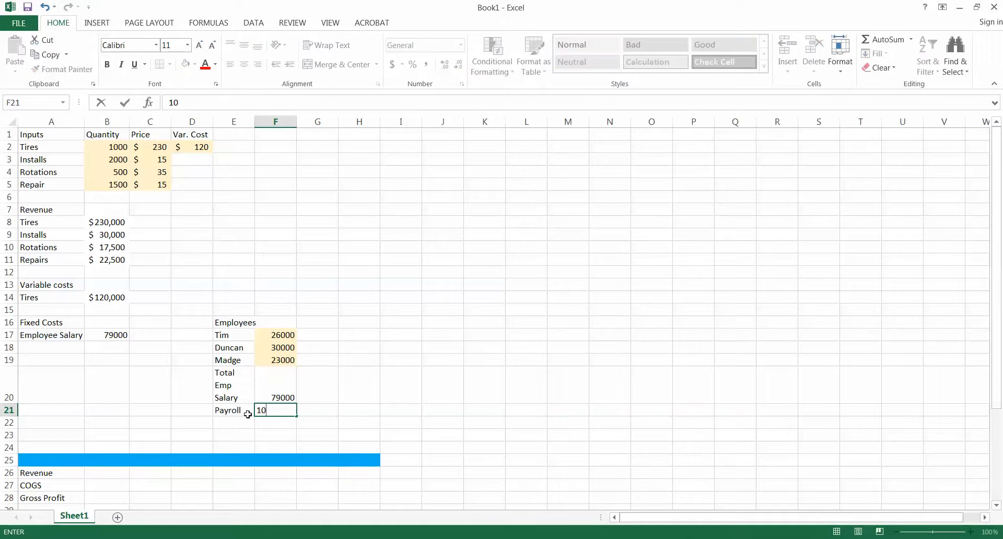
pyautogui.write('%')
pyautogui.press('Return')
# Enter the label Payroll Taxes in E22 and wrap its text within the cell
pyautogui.press('Left')
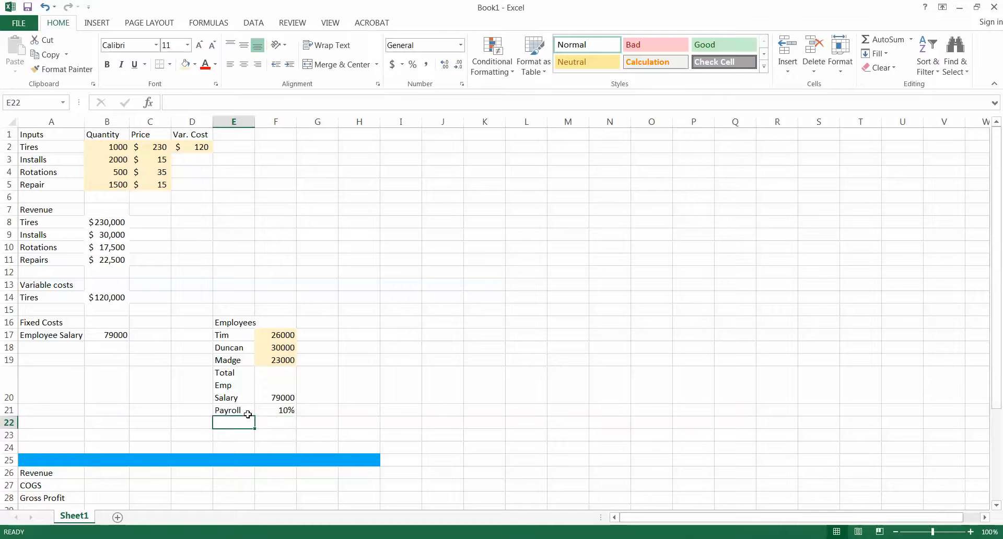
pyautogui.write('Perc')
pyautogui.press('BackSpace')
pyautogui.press('BackSpace')
pyautogui.press('BackSpace')
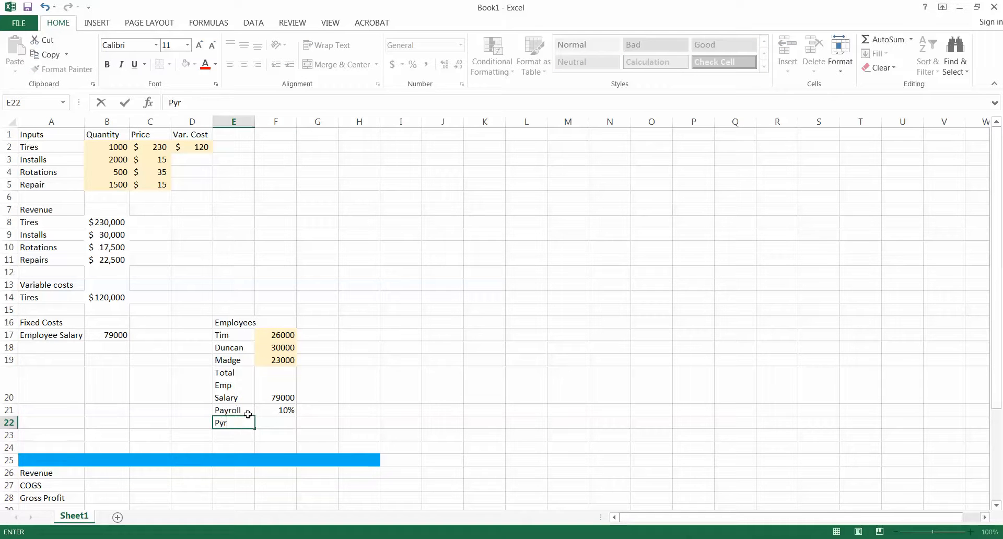
pyautogui.write('ayroll Taxes')
pyautogui.press('Return')
pyautogui.click(240, 421)
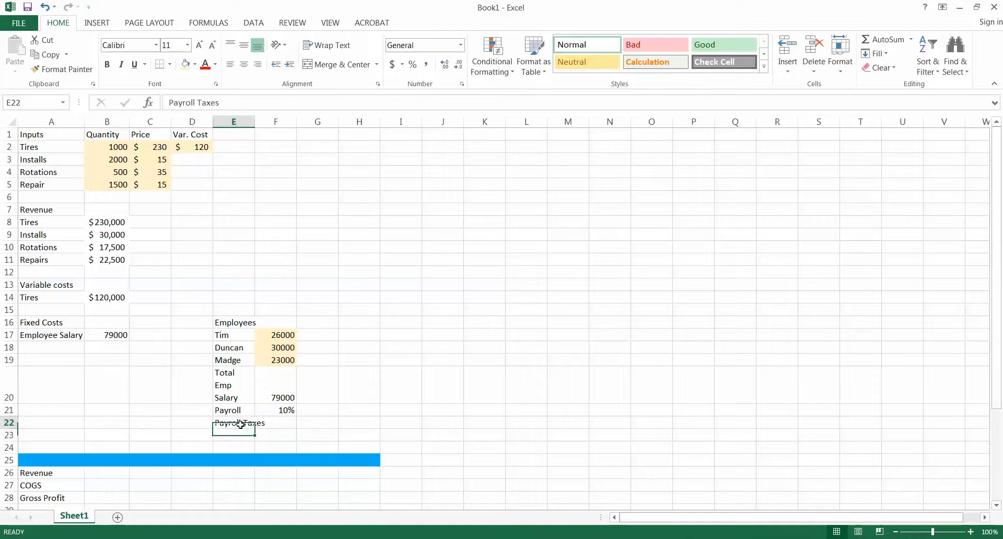
pyautogui.click(328, 45)
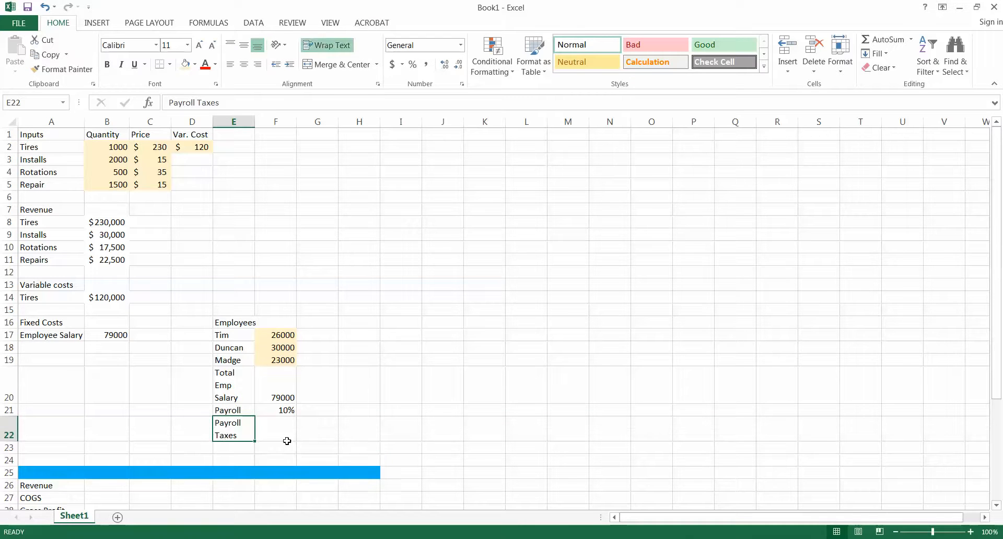
# Calculate the payroll taxes in F22 with the formula =F21*F20
pyautogui.click(290, 423)
pyautogui.write('=')
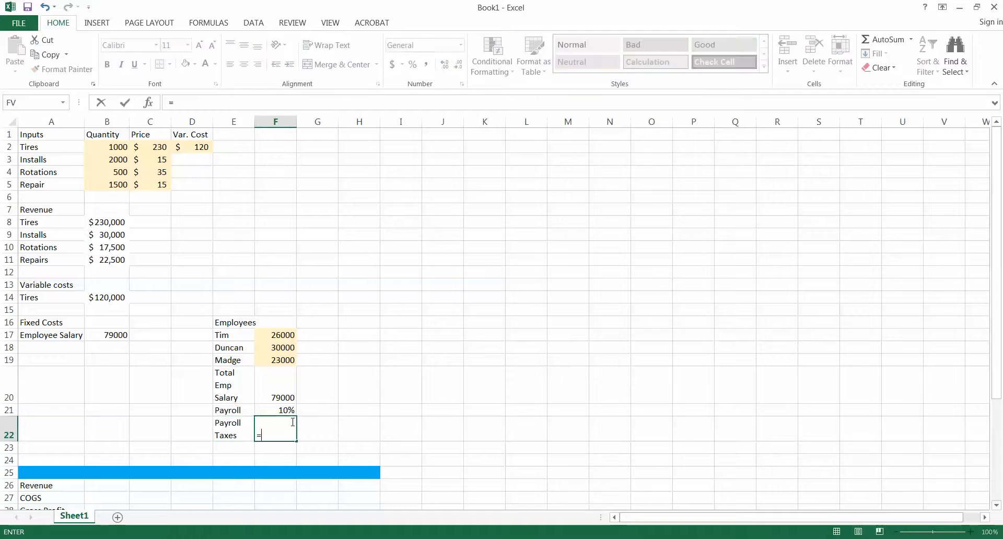
pyautogui.press('Up')
pyautogui.write('*')
pyautogui.press('Up')
pyautogui.press('Up')
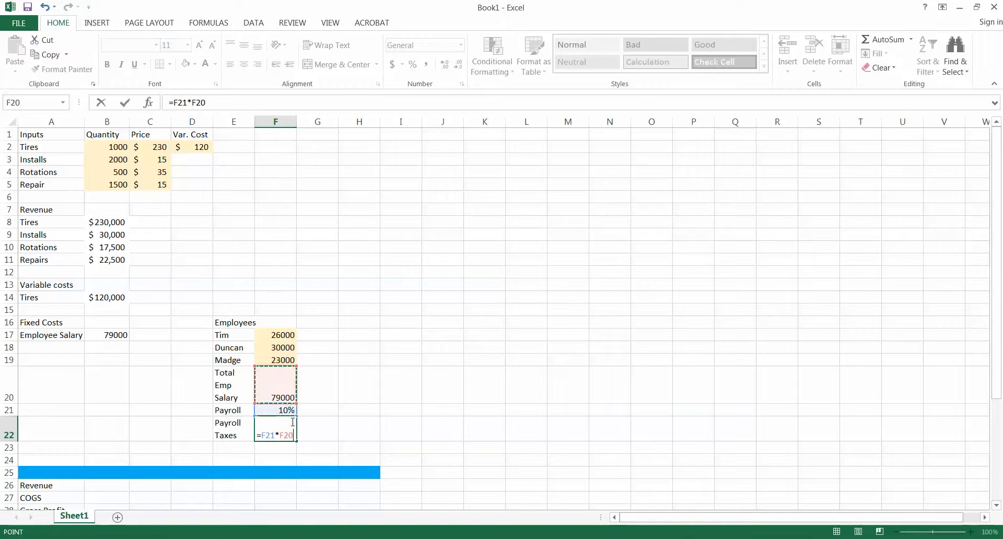
pyautogui.press('Return')
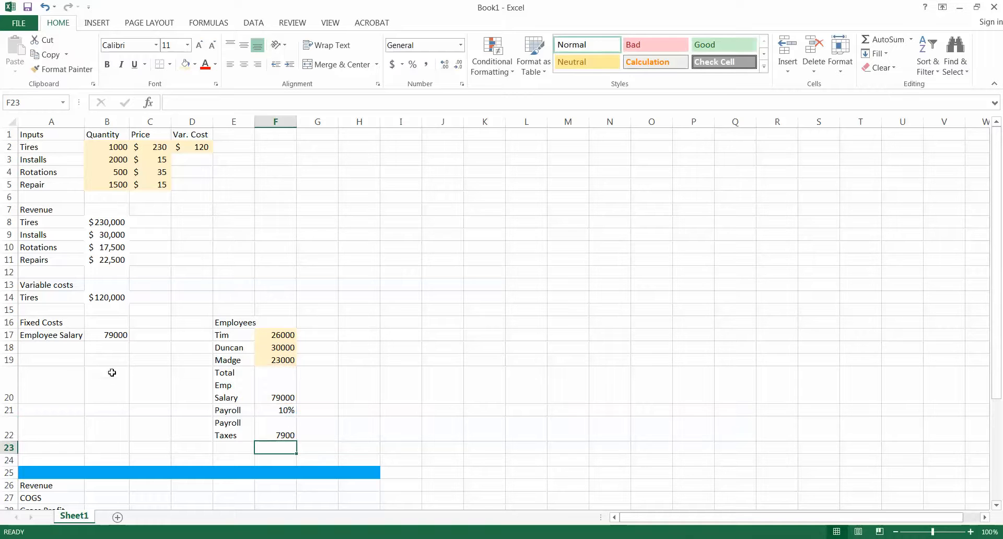
# Enter the label Payroll Taxes in A18 and link B18 to the calculated taxes with =F22
pyautogui.click(60, 345)
pyautogui.write('Pay')
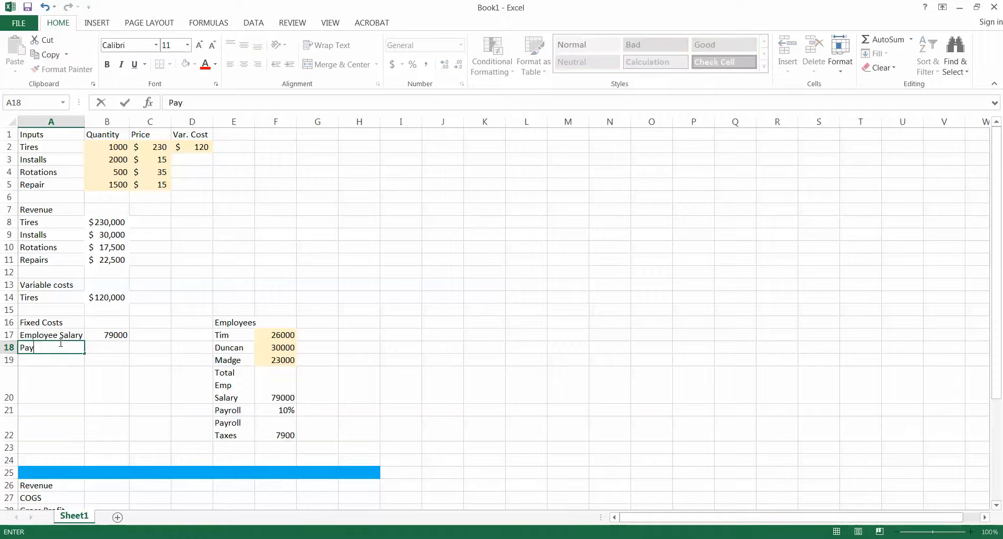
pyautogui.write('roi')
pyautogui.write('l Taxes')
pyautogui.press('Tab')
pyautogui.write('=')
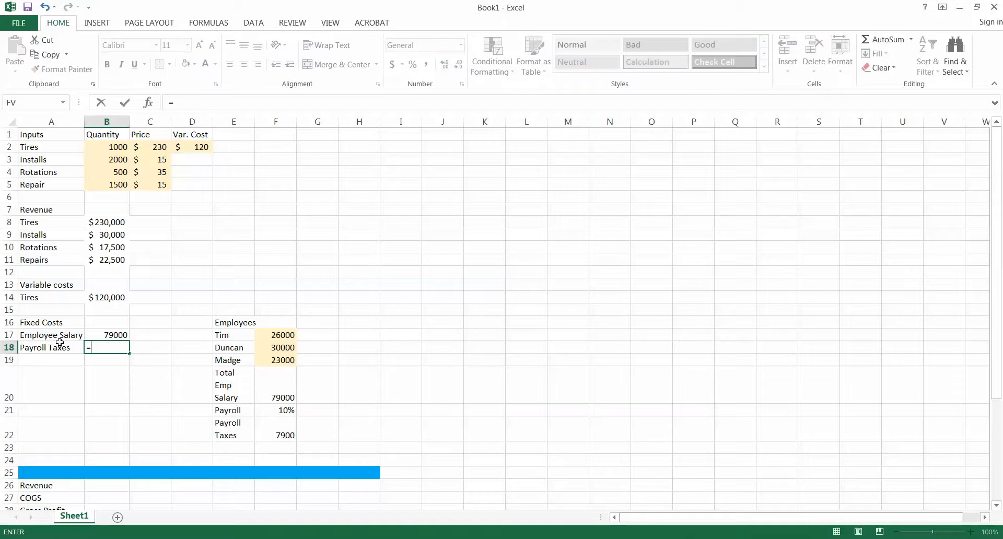
pyautogui.click(290, 432)
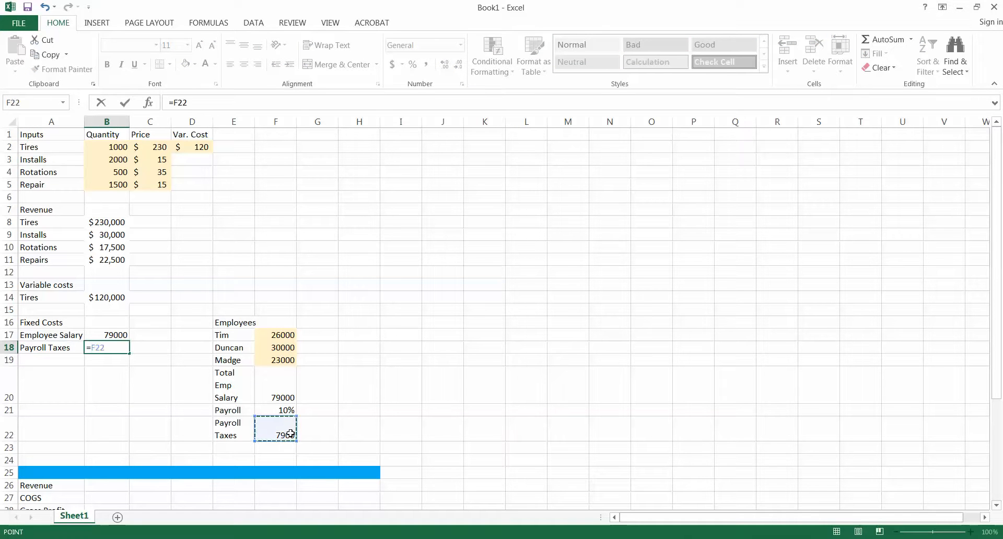
pyautogui.press('Return')
# Shade the payroll rate cell F21 with the light gold input fill
pyautogui.click(286, 410)
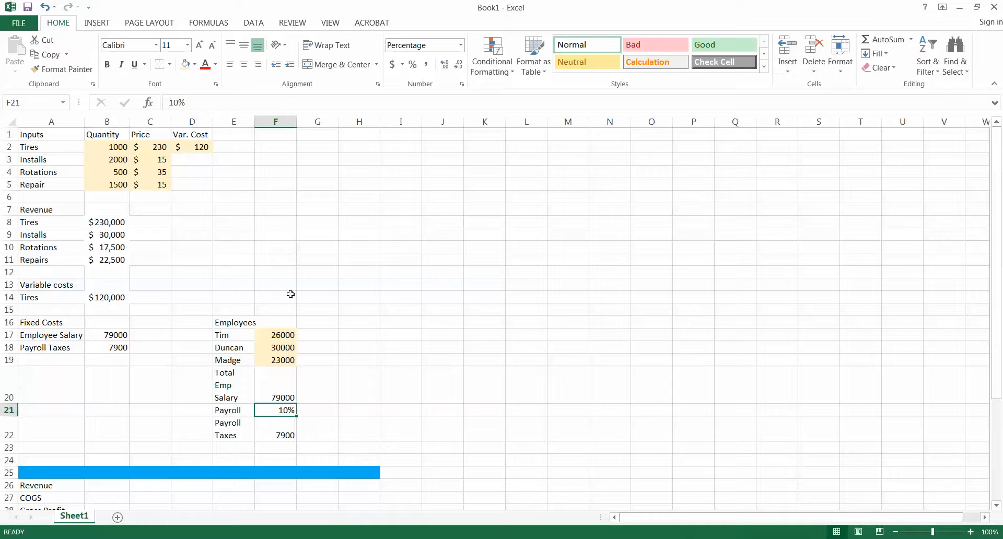
pyautogui.click(190, 65)
pyautogui.click(72, 357)
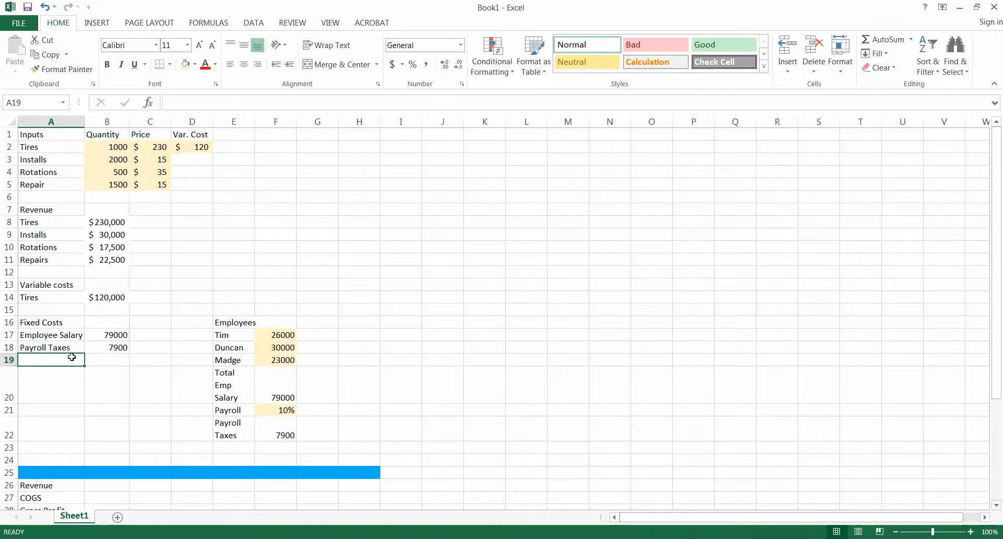
# Enter the label Rent in A19 with an annual cost of 24000 in B19
pyautogui.write('Rent')
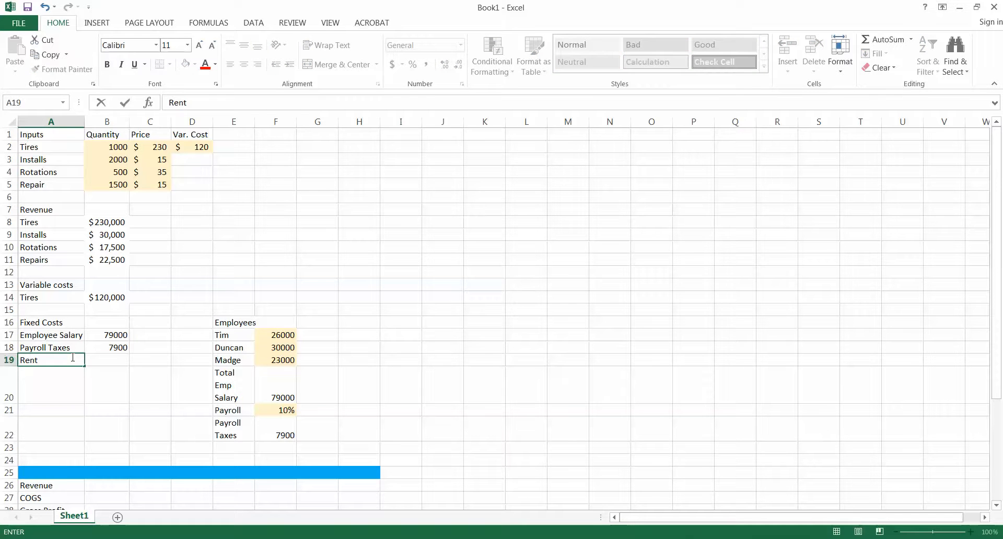
pyautogui.press('Tab')
pyautogui.write('2')
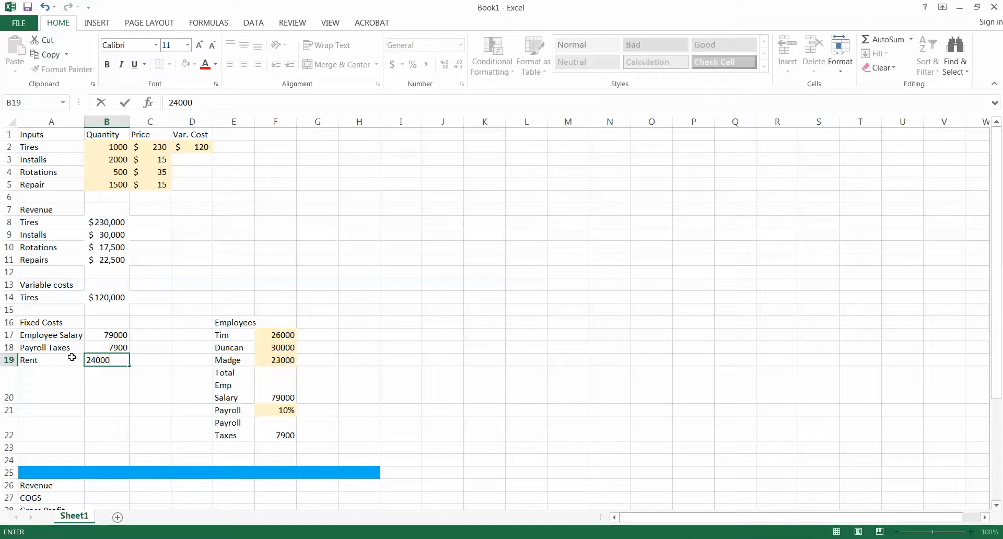
pyautogui.write('4000')
pyautogui.press('Return')
# Add the heading Annual beside the Fixed Costs, Variable costs and Revenue titles in B16, B13 and B7
pyautogui.press('Up')
pyautogui.press('Up')
pyautogui.press('Up')
pyautogui.press('Up')
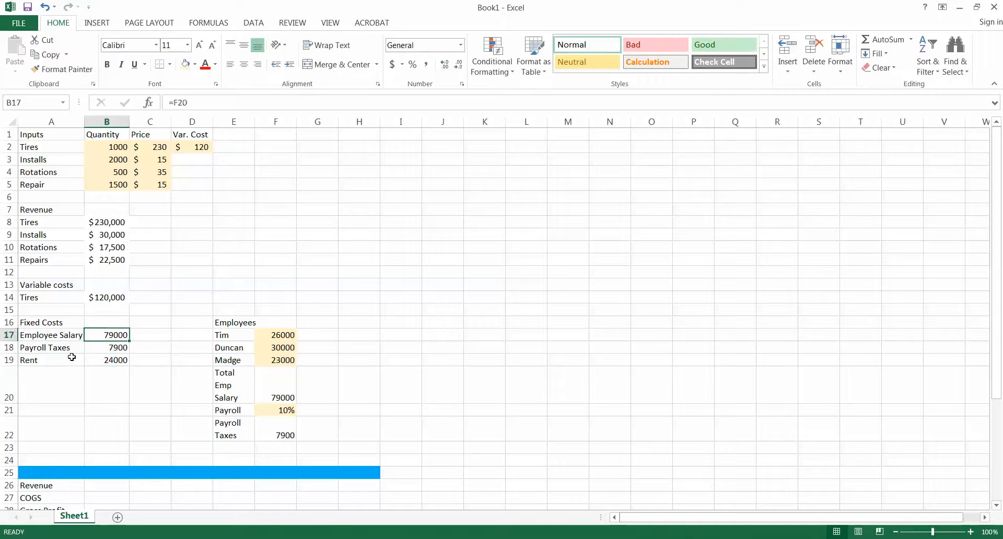
pyautogui.write('Annual')
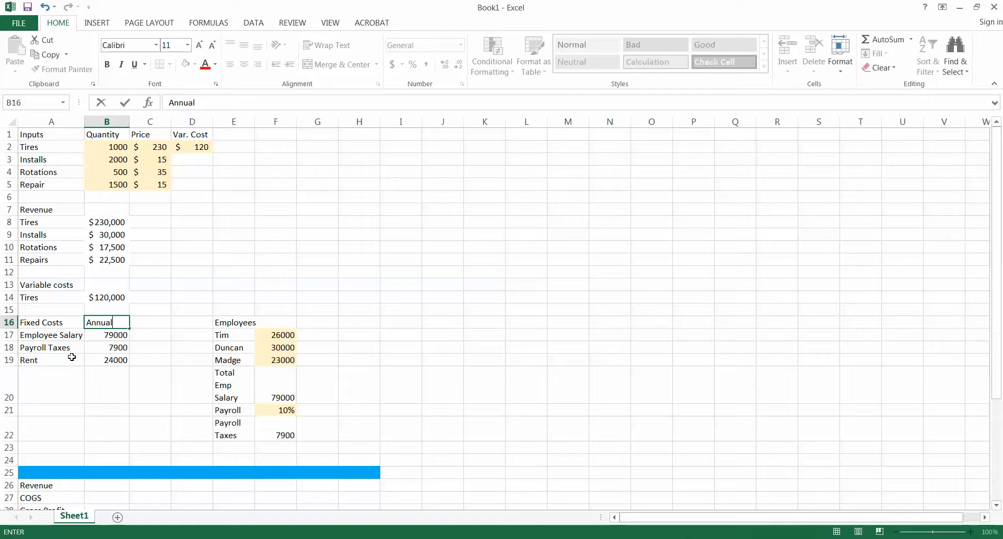
pyautogui.press('Up')
pyautogui.press('Up')
pyautogui.press('Up')
pyautogui.write('Annual')
pyautogui.press('Up')
pyautogui.press('Up')
pyautogui.press('Up')
pyautogui.press('Up')
pyautogui.press('Up')
pyautogui.press('Up')
pyautogui.write('Annual')
pyautogui.press('Return')
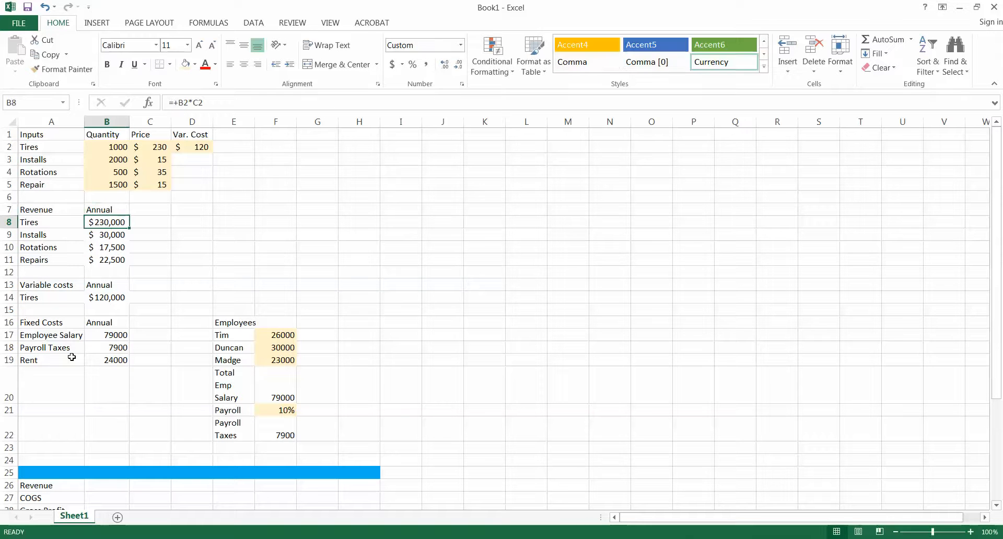
# Enter Utilities in A20 with 18000 in B20, and shade B19:B20 with the light gold input fill
pyautogui.press('Down')
pyautogui.press('Down')
pyautogui.press('Down')
pyautogui.press('Down')
pyautogui.press('Down')
pyautogui.press('Down')
pyautogui.press('Down')
pyautogui.press('Down')
pyautogui.press('Down')
pyautogui.press('Down')
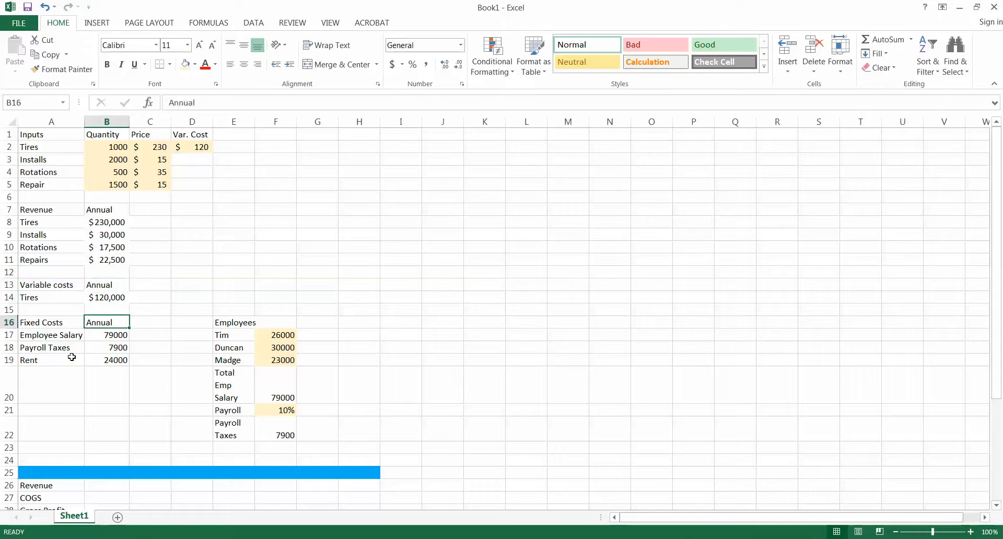
pyautogui.press('Down')
pyautogui.press('Down')
pyautogui.press('Left')
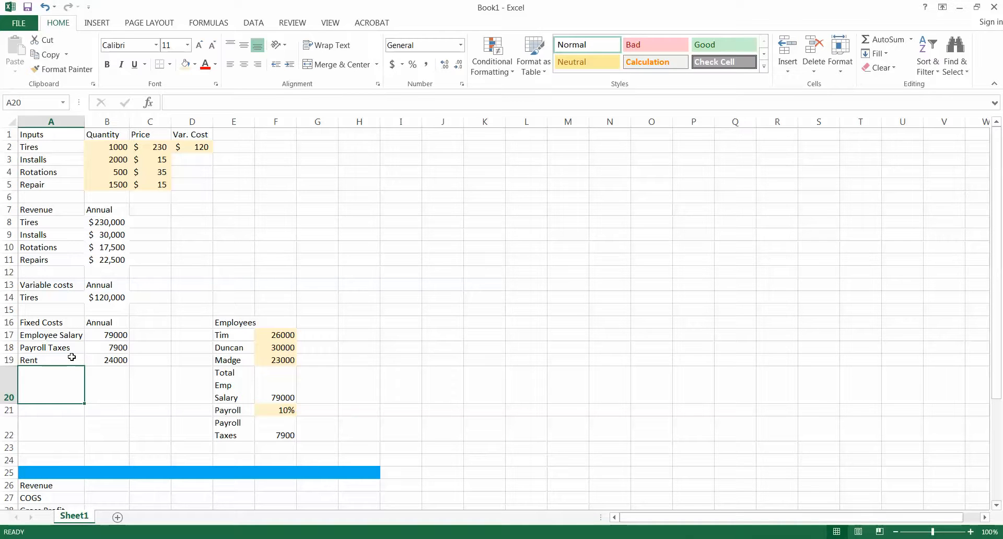
pyautogui.write('Utilities')
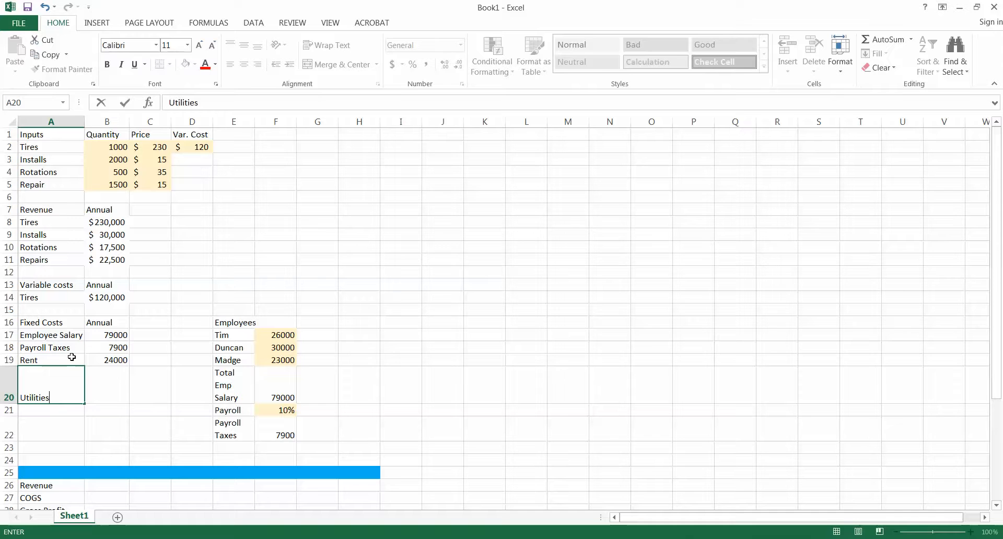
pyautogui.press('Tab')
pyautogui.write('15')
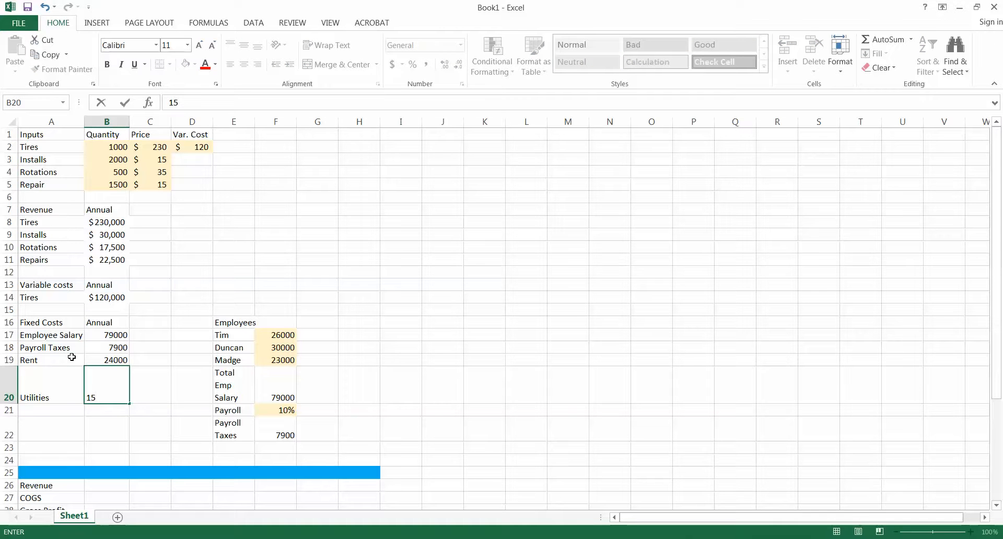
pyautogui.write('000')
pyautogui.press('Return')
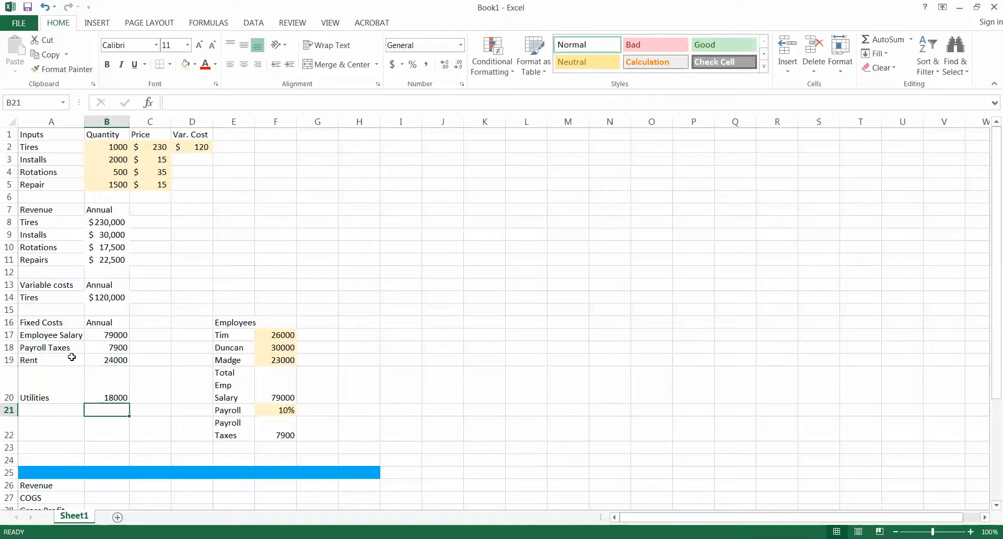
pyautogui.moveTo(119, 360); pyautogui.dragTo(129, 398)
pyautogui.click(185, 63)
# Enter the label Office S &E in A21 with an annual cost of 4800 in B21
pyautogui.click(73, 410)
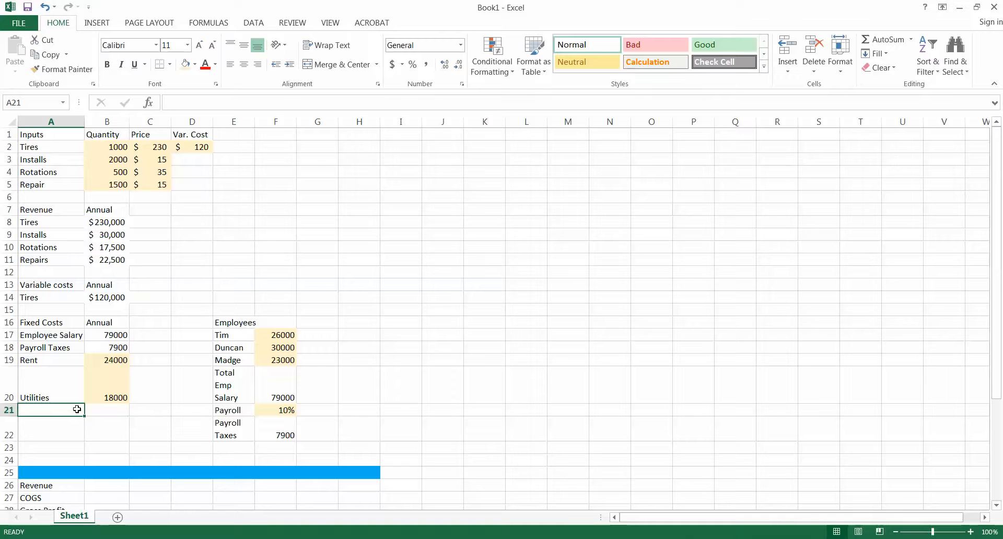
pyautogui.write('Office ')
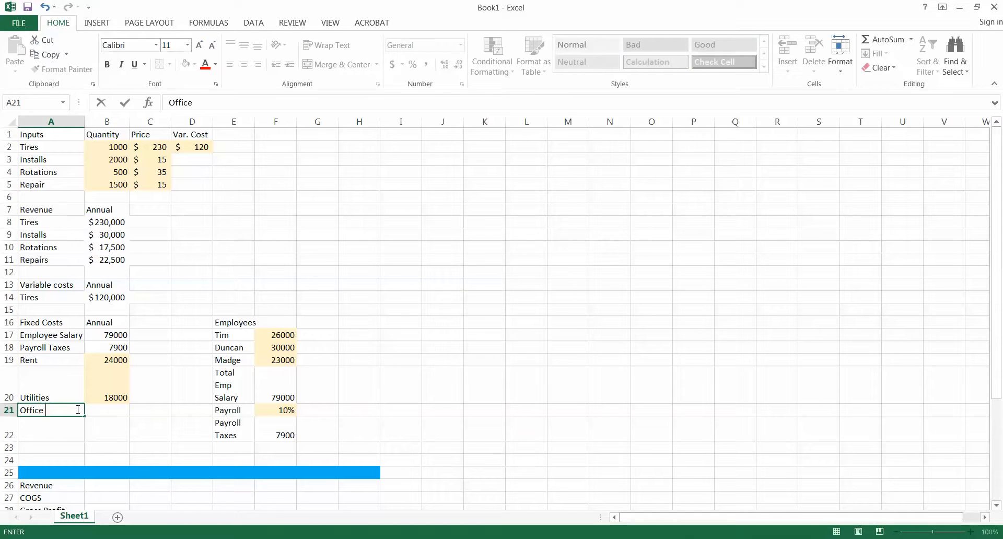
pyautogui.write('S &E')
pyautogui.press('Tab')
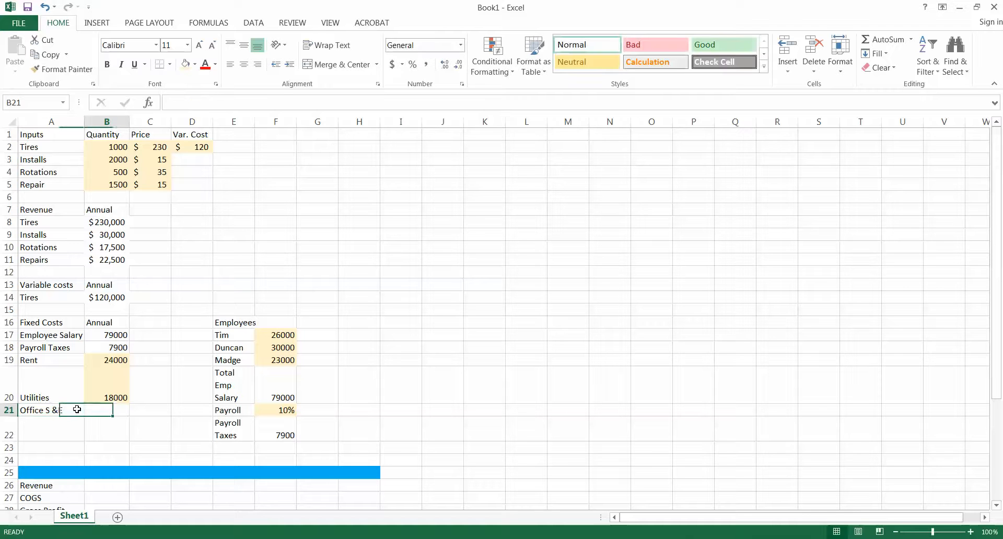
pyautogui.write('4800')
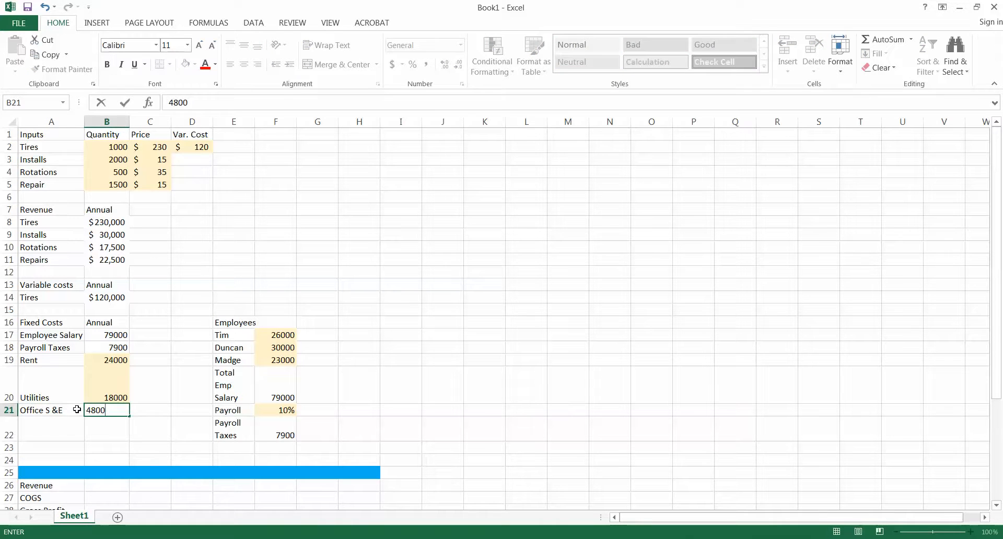
pyautogui.press('Return')
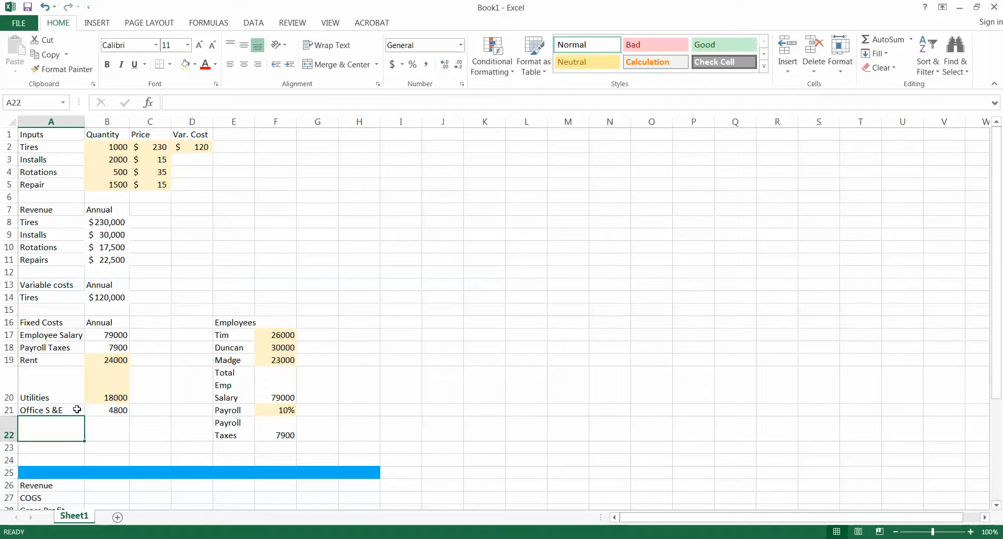
# Enter the label Tools in A22 with an annual cost of 12000 in B22
pyautogui.write('Too')
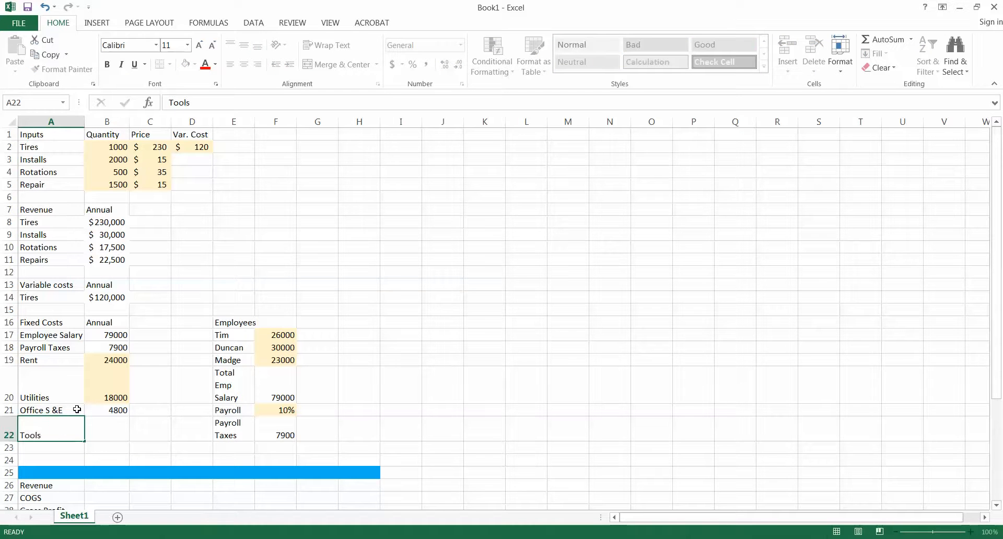
pyautogui.write('ls')
pyautogui.press('Tab')
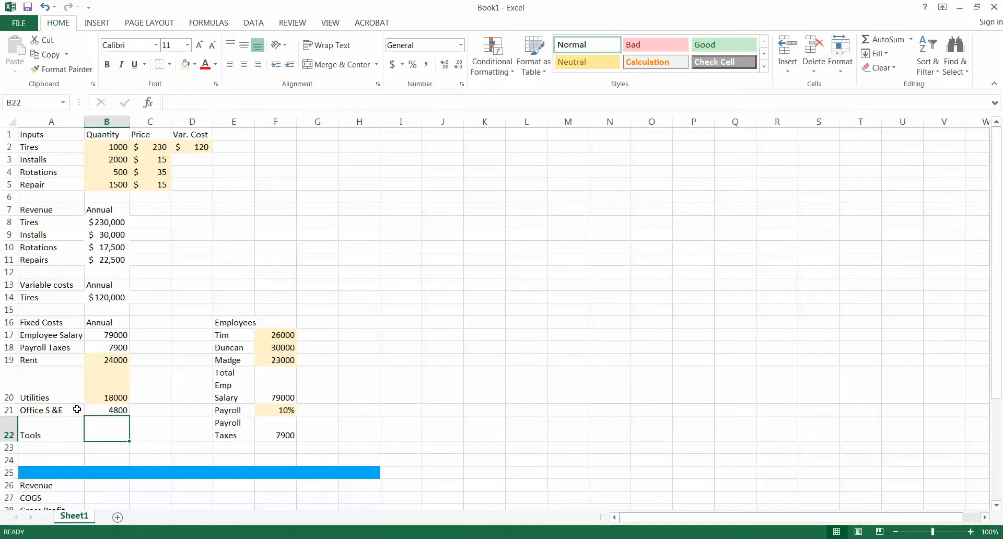
pyautogui.write('12000')
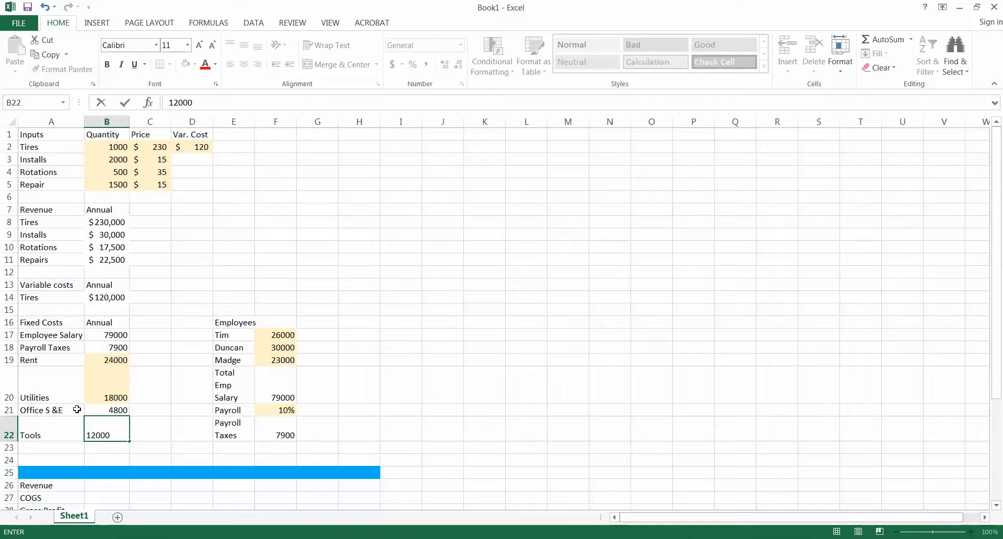
pyautogui.press('Return')
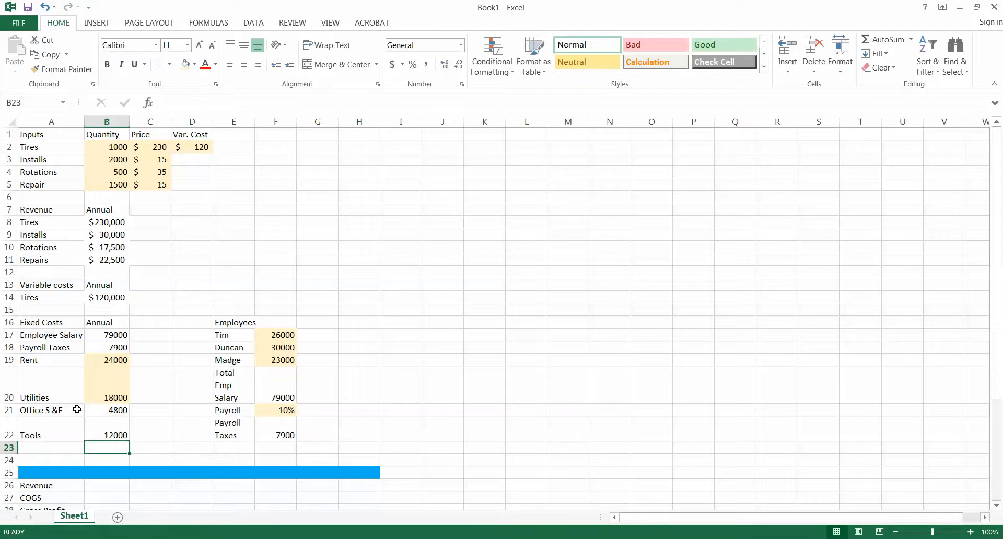
# Enter the label # employees in E23 with 3 in F23, and widen column E to fit its labels
pyautogui.press('Left')
pyautogui.press('Right')
pyautogui.press('Right')
pyautogui.press('Right')
pyautogui.press('Right')
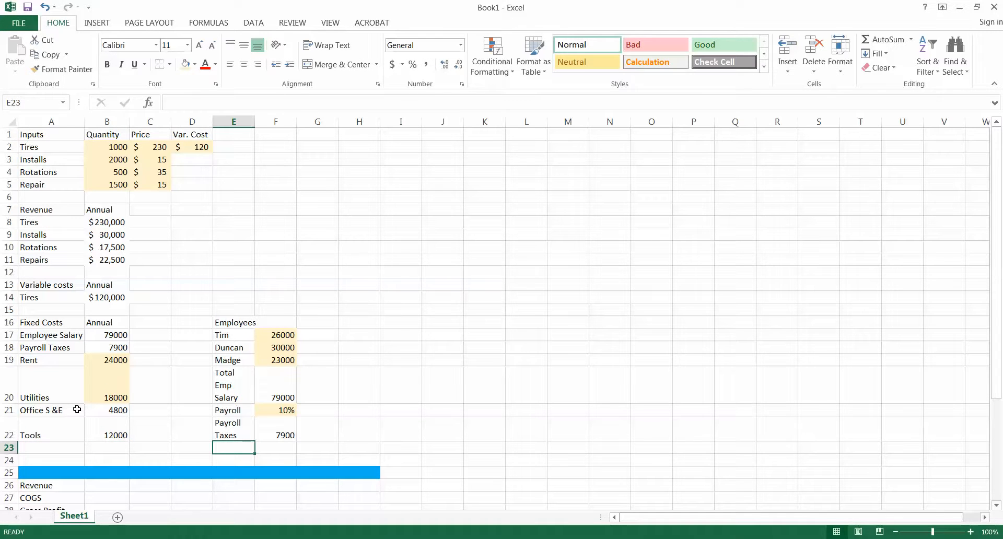
pyautogui.write('# employe')
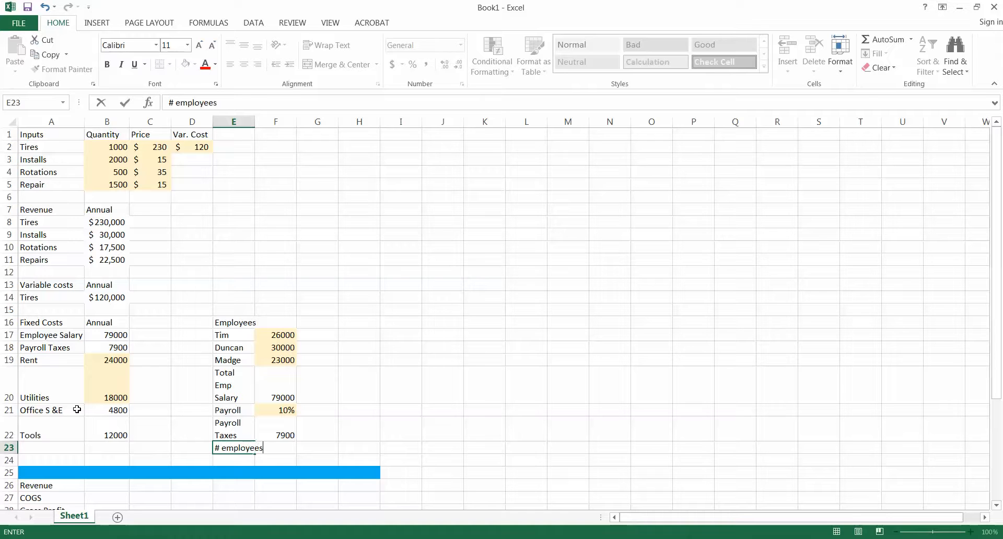
pyautogui.press('Tab')
pyautogui.write('3')
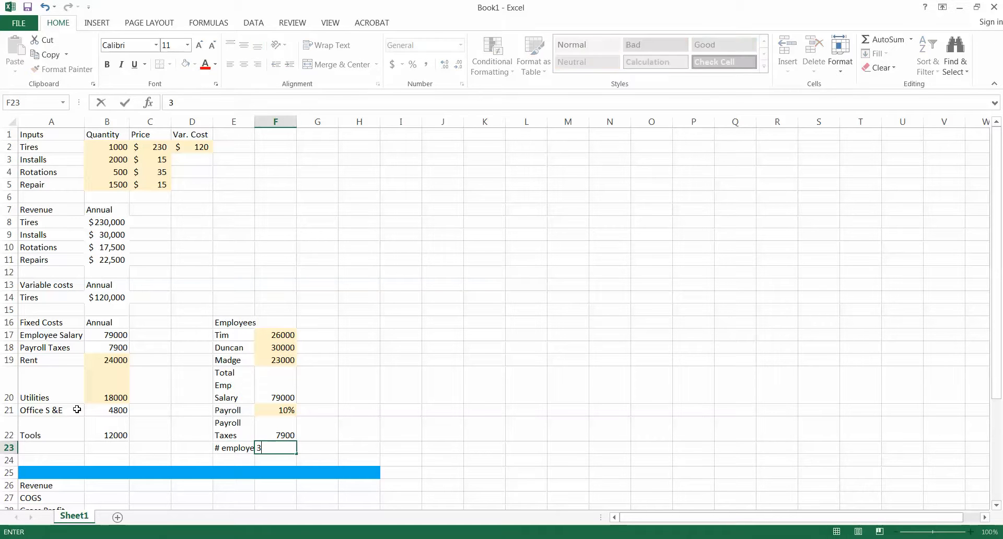
pyautogui.press('Return')
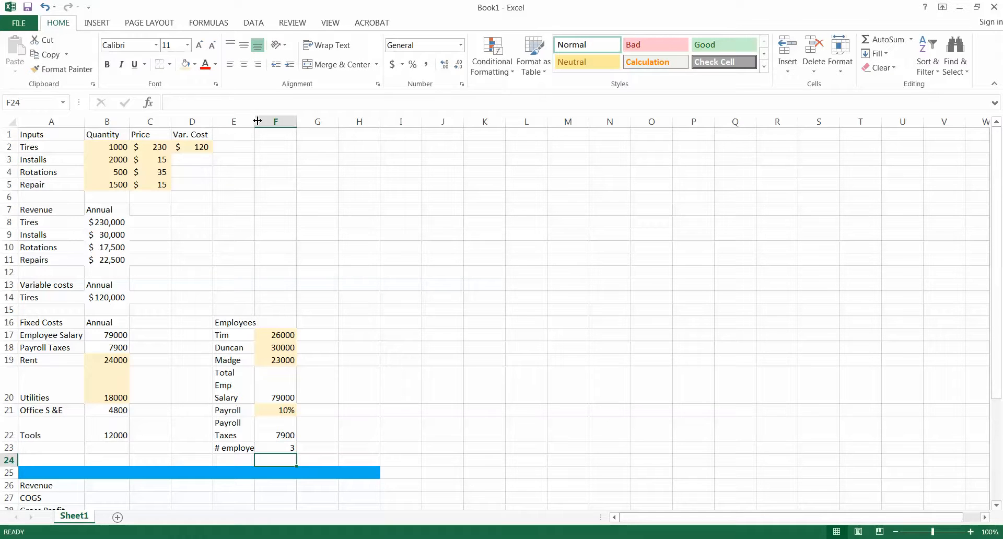
pyautogui.moveTo(255, 126); pyautogui.dragTo(273, 125)
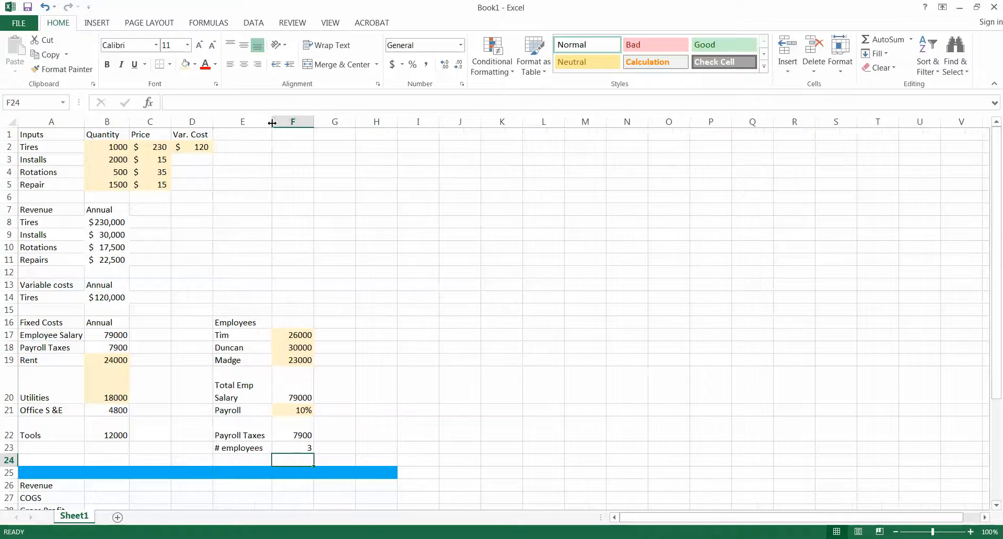
# Insert three blank rows at row 24, above the blue divider bar
pyautogui.click(258, 455)
pyautogui.hotkey('alt', 'i')
pyautogui.press('r')
pyautogui.hotkey('alt', 'i')
pyautogui.press('r')
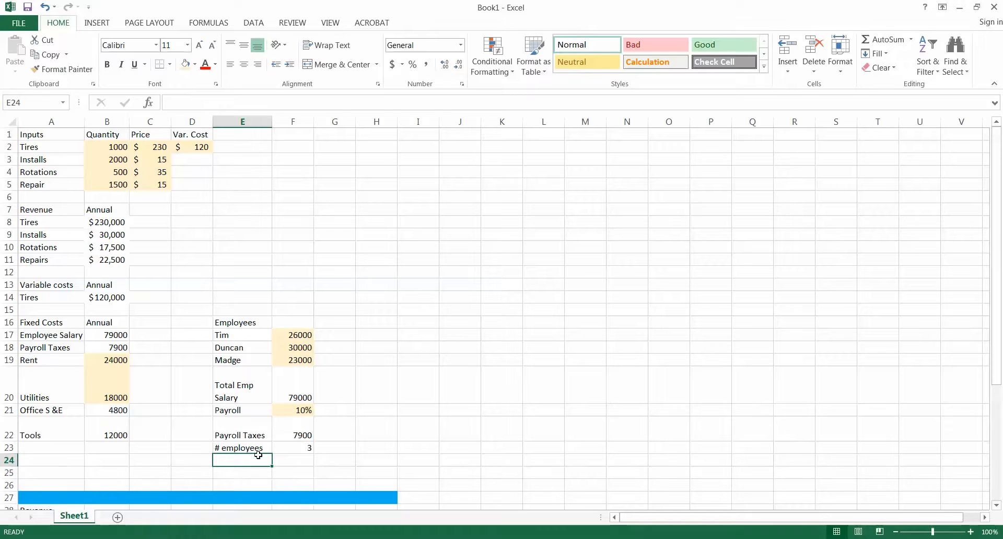
pyautogui.click(8, 460)
pyautogui.rightClick(9, 460)
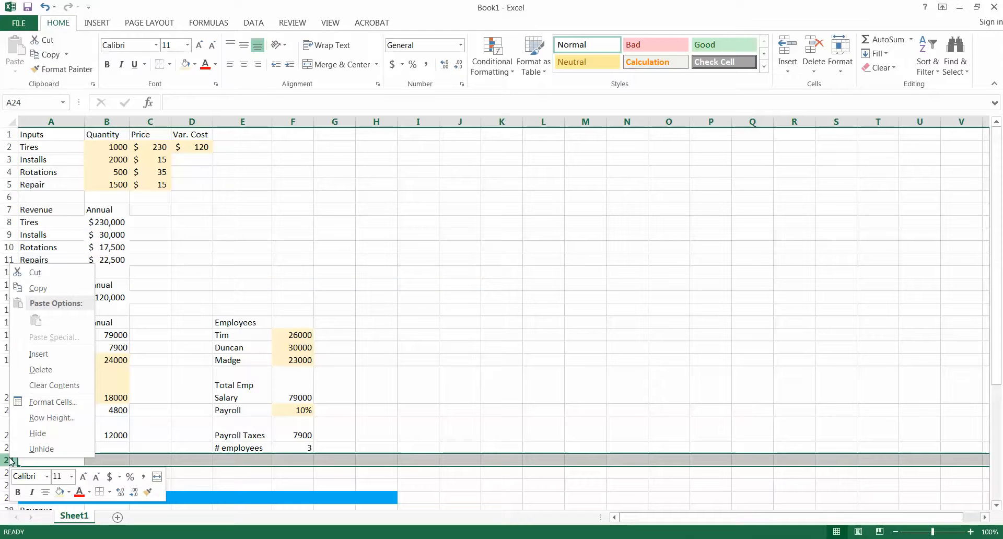
pyautogui.click(63, 357)
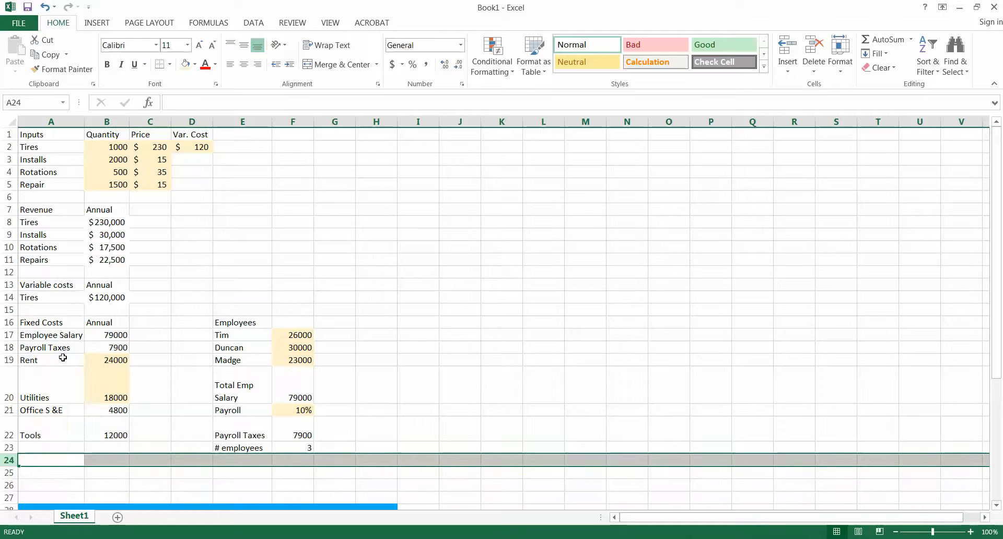
# Enter the label Health Insurance in E24 with a cost of 10000 in F24
pyautogui.click(237, 460)
pyautogui.write('Healt')
pyautogui.press('BackSpace')
pyautogui.write('lth ')
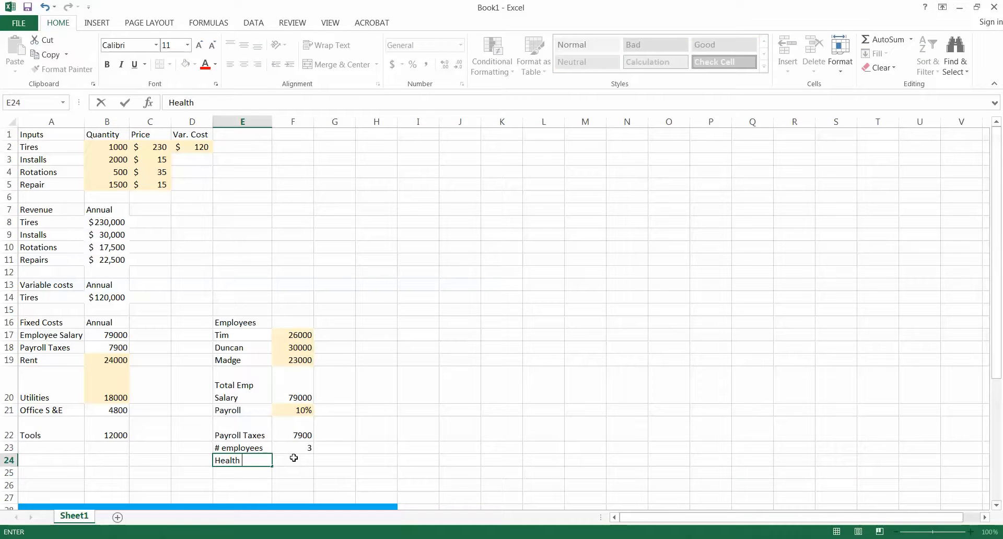
pyautogui.write('Insurance')
pyautogui.press('Up')
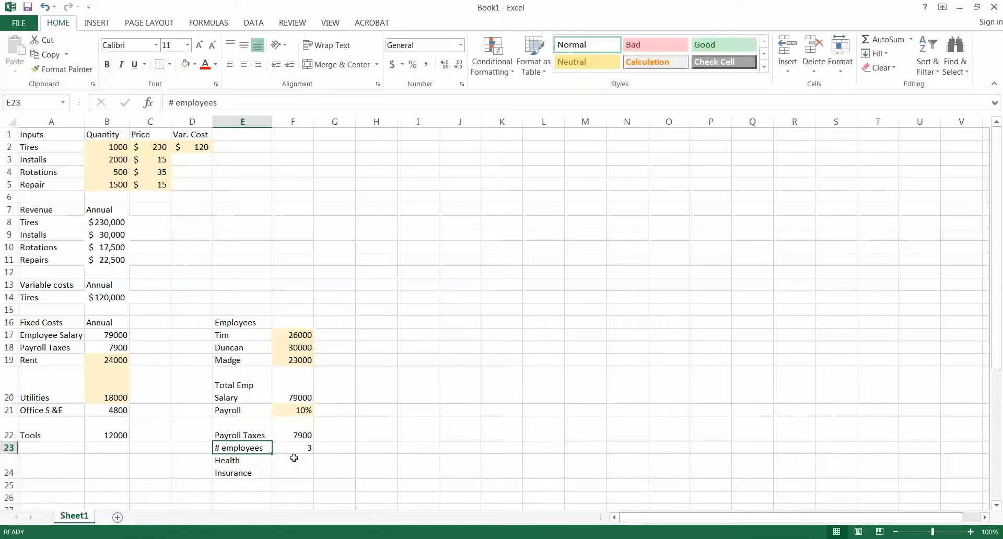
pyautogui.press('Right')
pyautogui.click(293, 458)
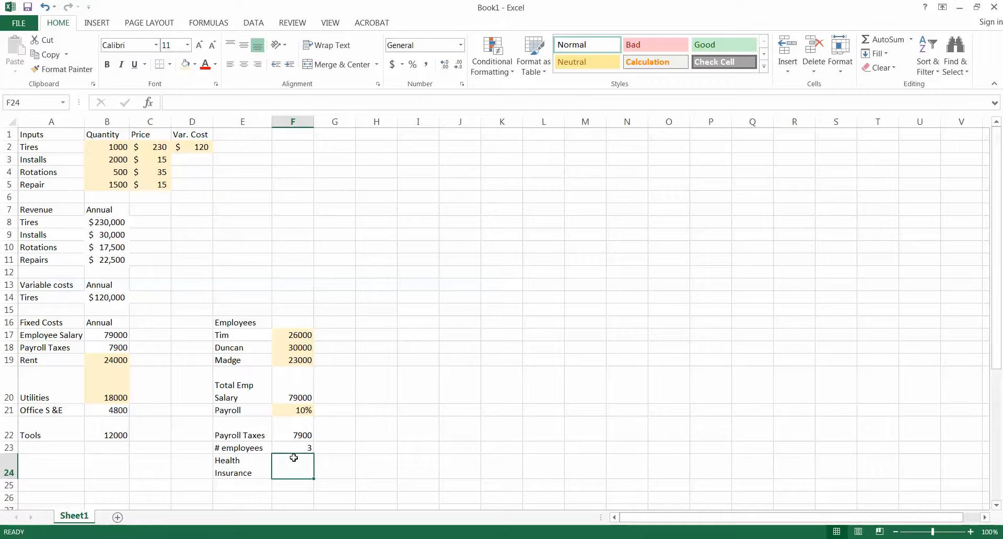
pyautogui.write('1000')
pyautogui.press('Return')
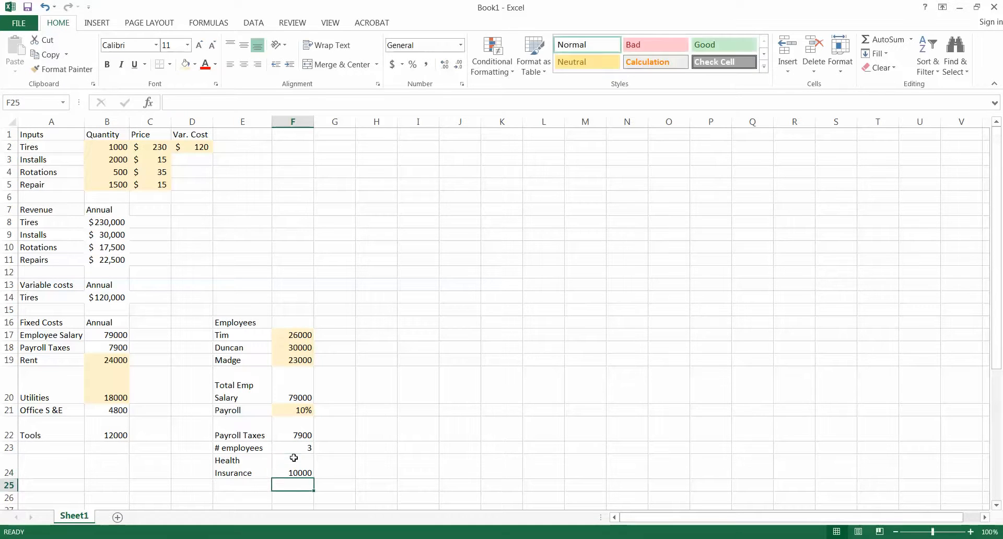
# Enter the label Health Ins cost in E25 below the Health Insurance row
pyautogui.press('Left')
pyautogui.write('Health ')
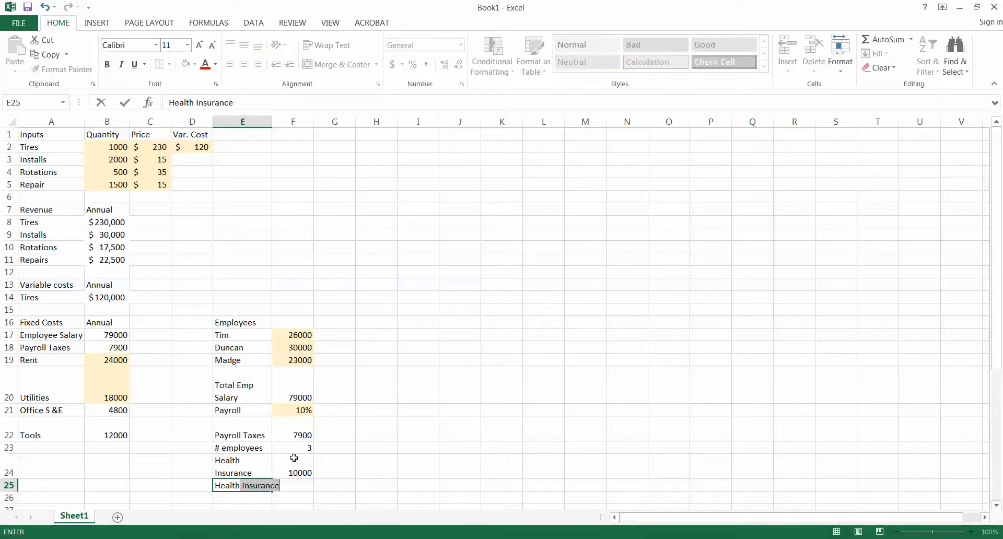
pyautogui.write('Insurance')
pyautogui.press('BackSpace')
pyautogui.press('BackSpace')
pyautogui.press('BackSpace')
pyautogui.write('cost')
pyautogui.press('Tab')
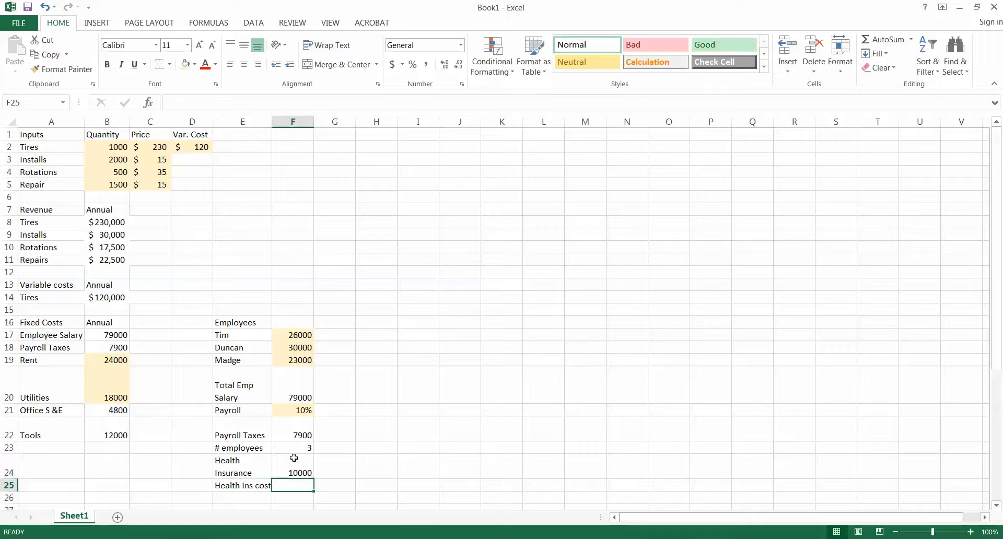
# Calculate the Health Ins cost in F25 as the number of employees times the Health Insurance cost, =F23*F24
pyautogui.write('=')
pyautogui.click(294, 445)
pyautogui.write('*')
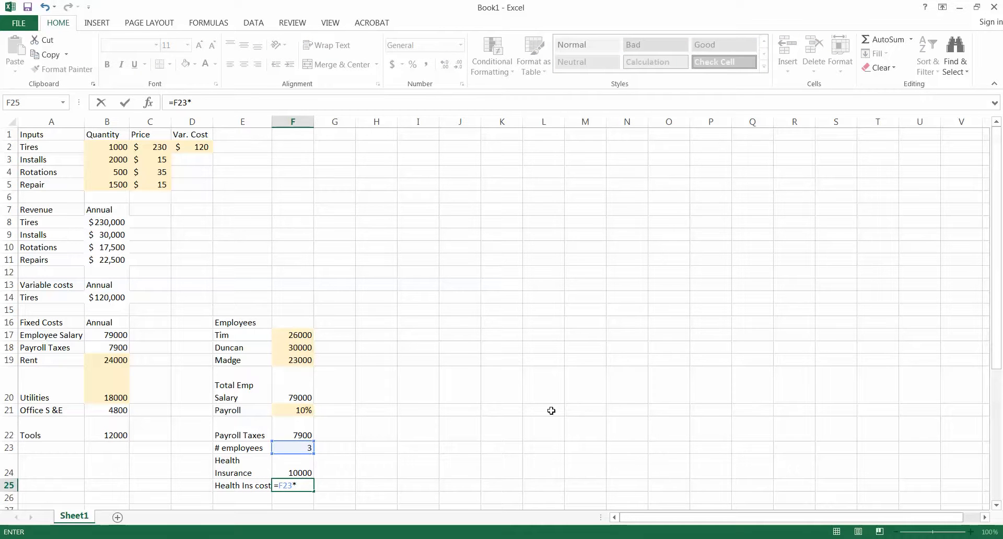
pyautogui.click(304, 469)
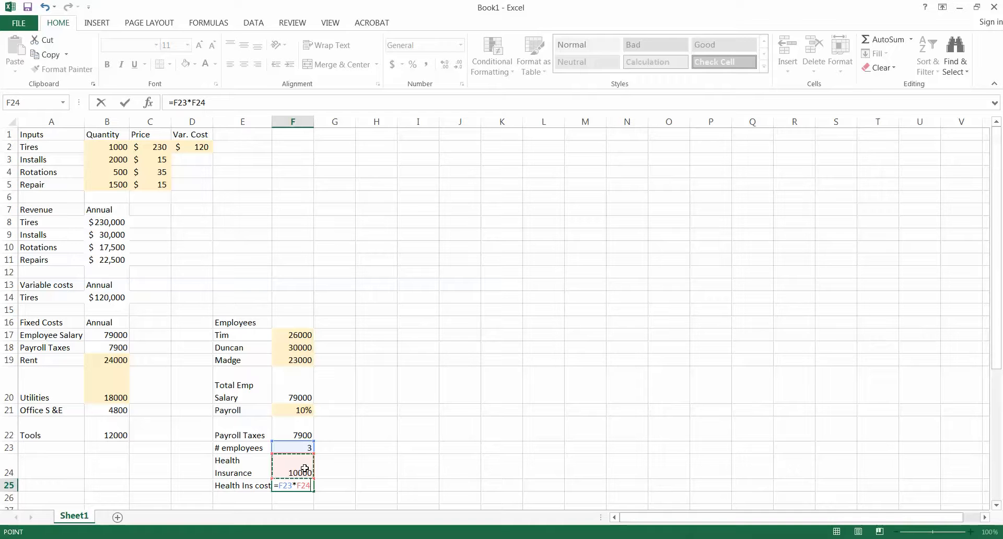
pyautogui.press('Return')
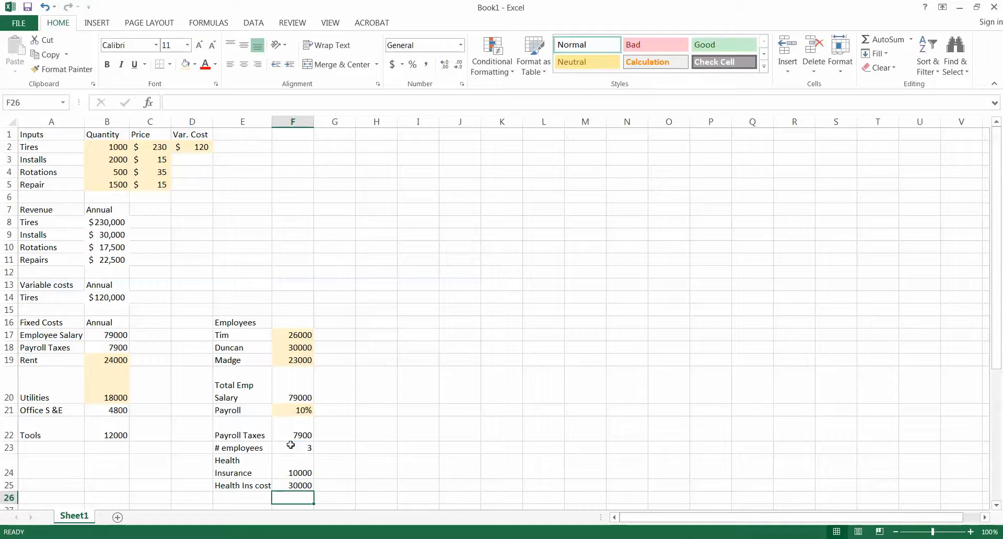
# Extend the E23 label to # employees eligible for Health Ins and wrap its text within the cell
pyautogui.doubleClick(254, 448)
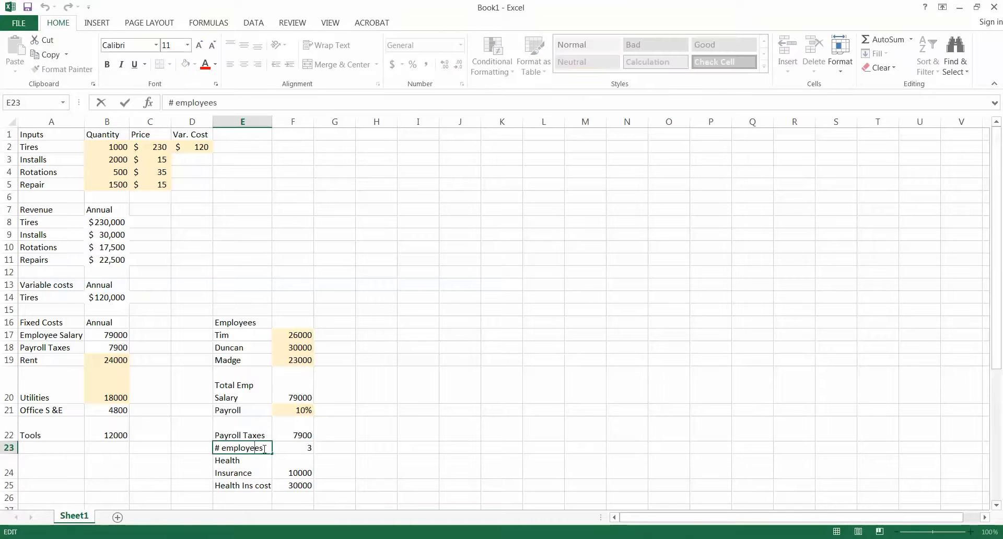
pyautogui.write('eligible for H')
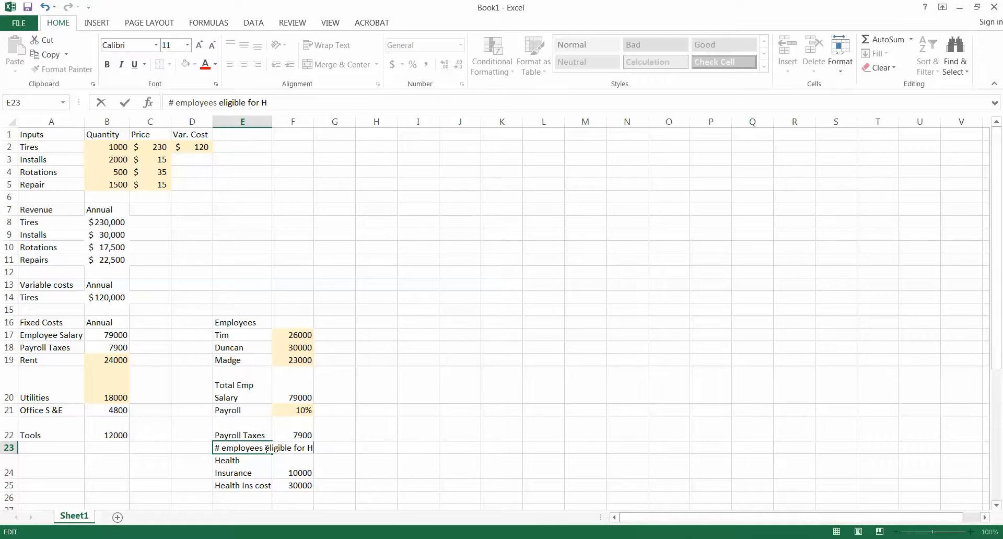
pyautogui.write('ealth Ins')
pyautogui.press('Return')
pyautogui.click(265, 450)
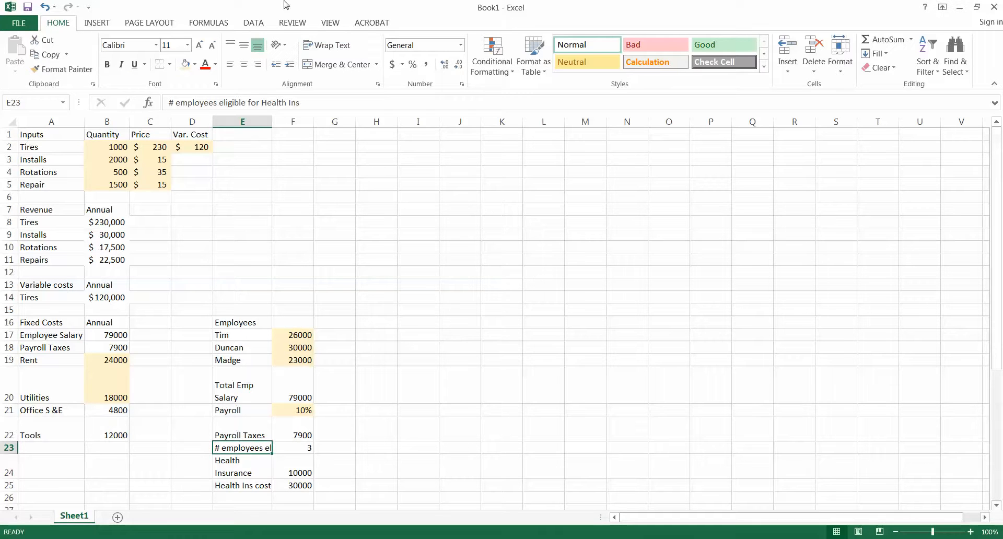
pyautogui.click(321, 45)
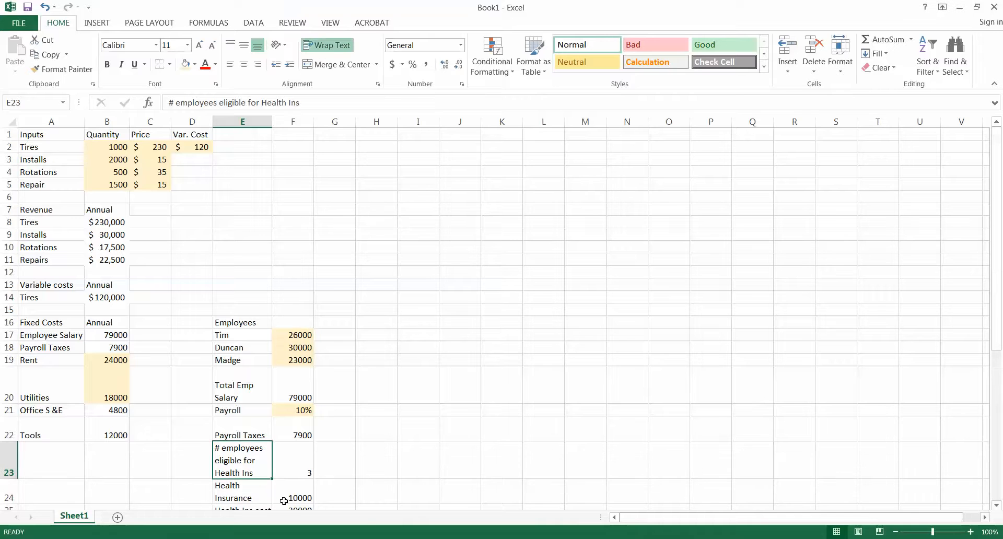
# Move the Rent, Utilities, Office S &E and Tools labels and amounts from A19:B22 down one row to start at A20
pyautogui.scroll(-1, 303, 479)
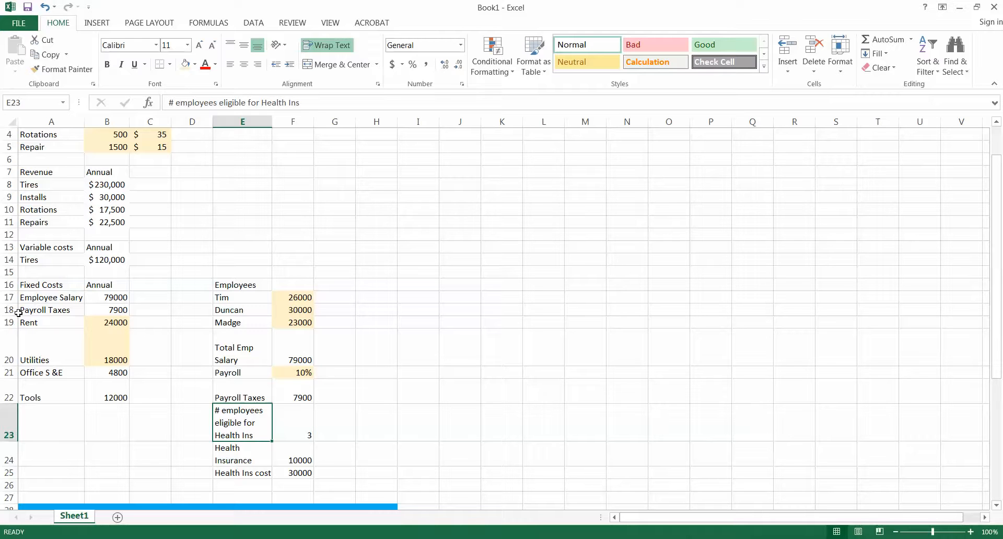
pyautogui.click(35, 324)
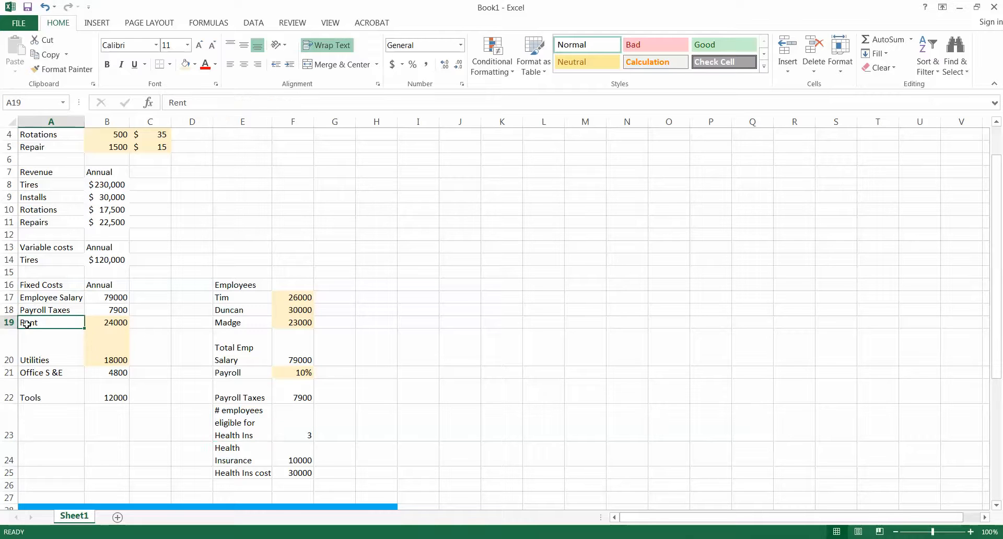
pyautogui.moveTo(68, 325); pyautogui.dragTo(101, 387)
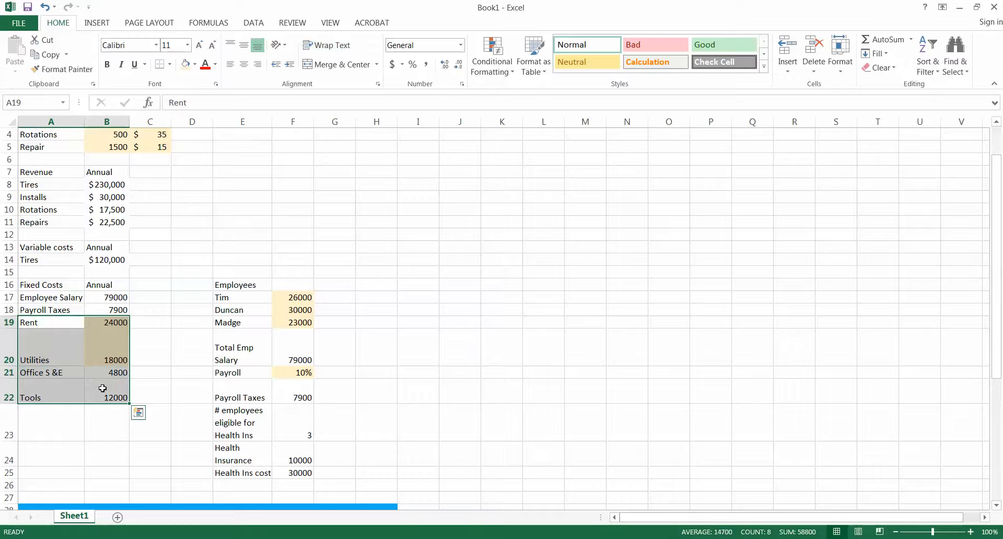
pyautogui.rightClick(68, 323)
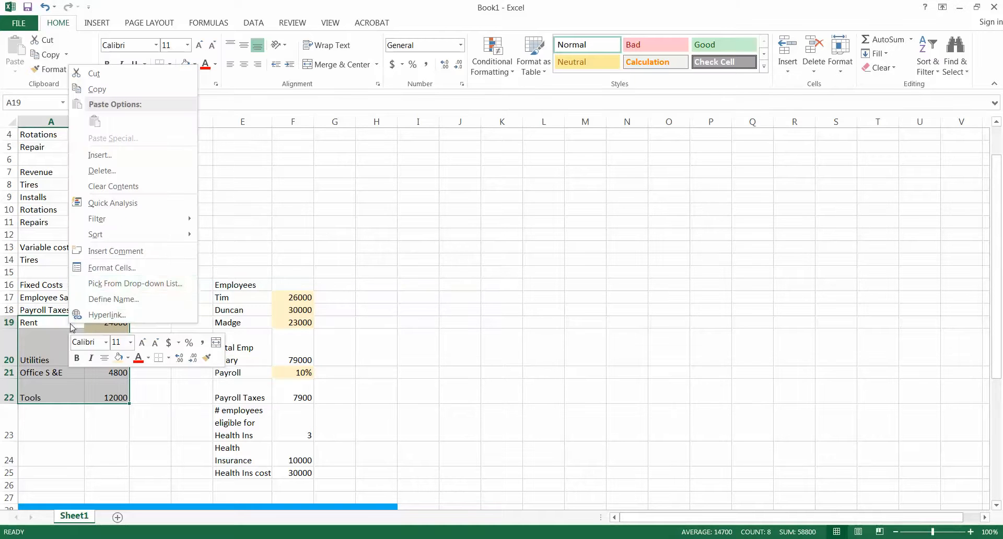
pyautogui.click(107, 75)
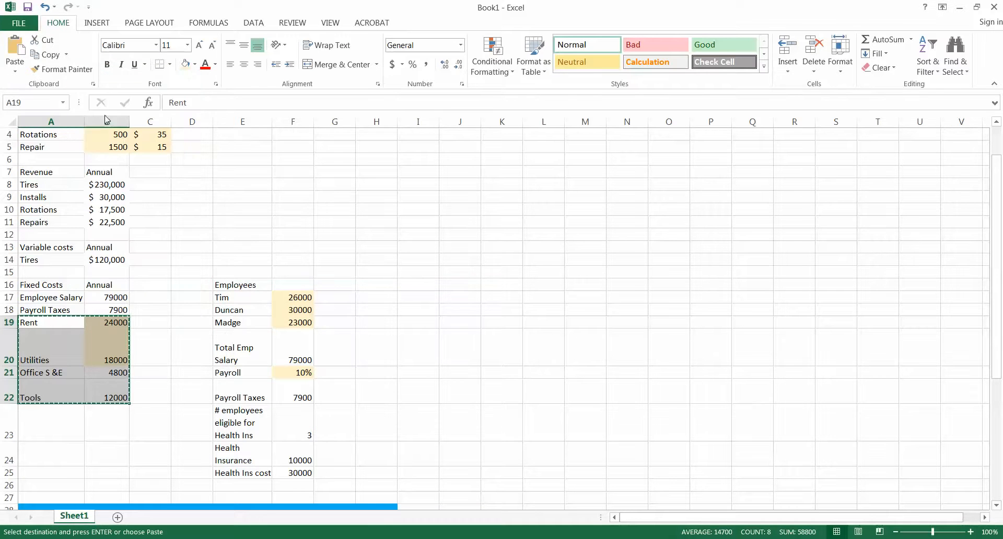
pyautogui.click(68, 347)
pyautogui.rightClick(52, 347)
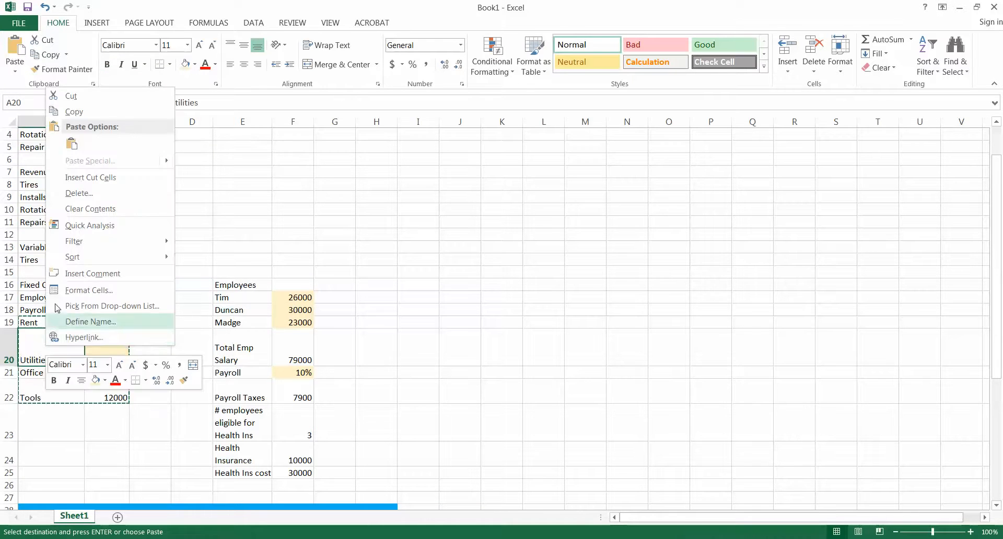
pyautogui.click(71, 145)
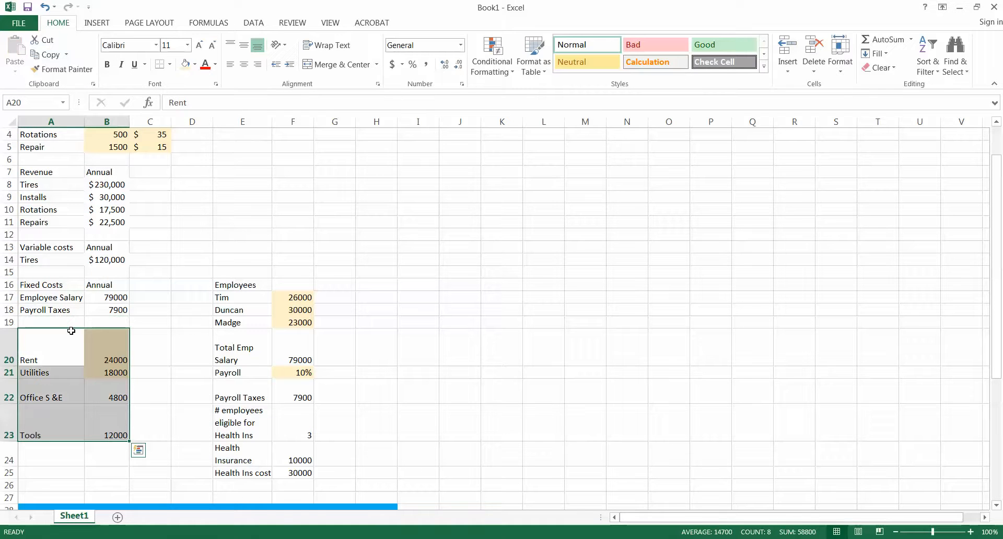
pyautogui.click(112, 362)
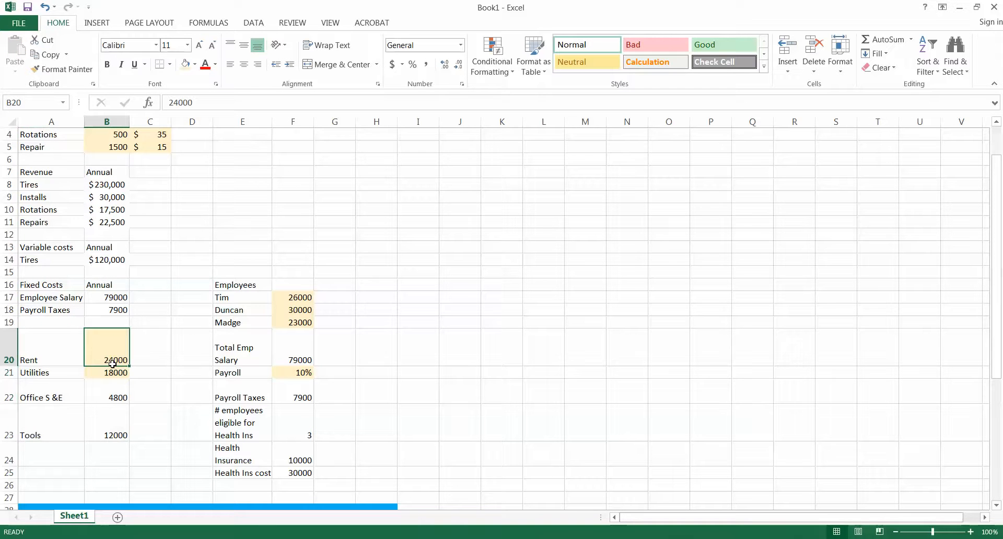
pyautogui.click(113, 376)
pyautogui.click(112, 392)
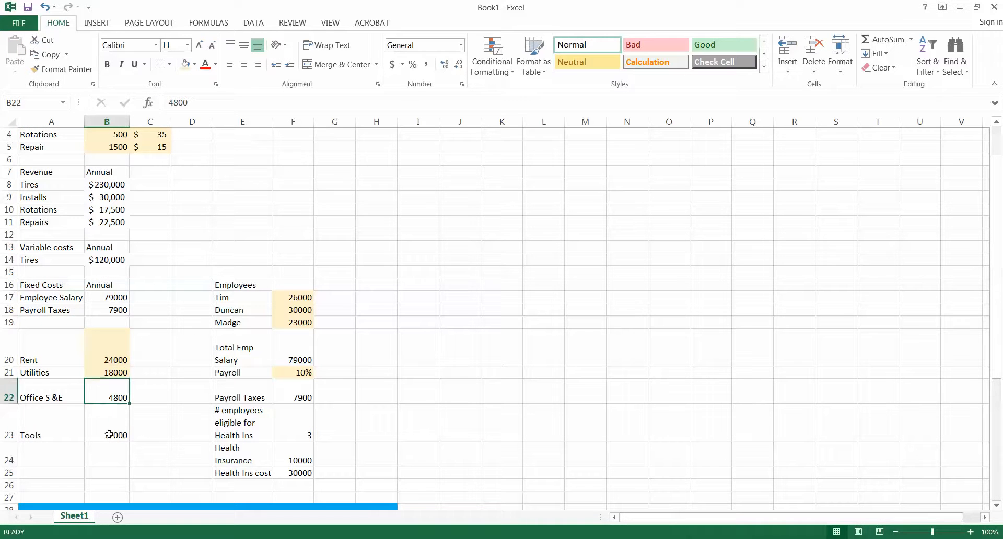
pyautogui.click(111, 434)
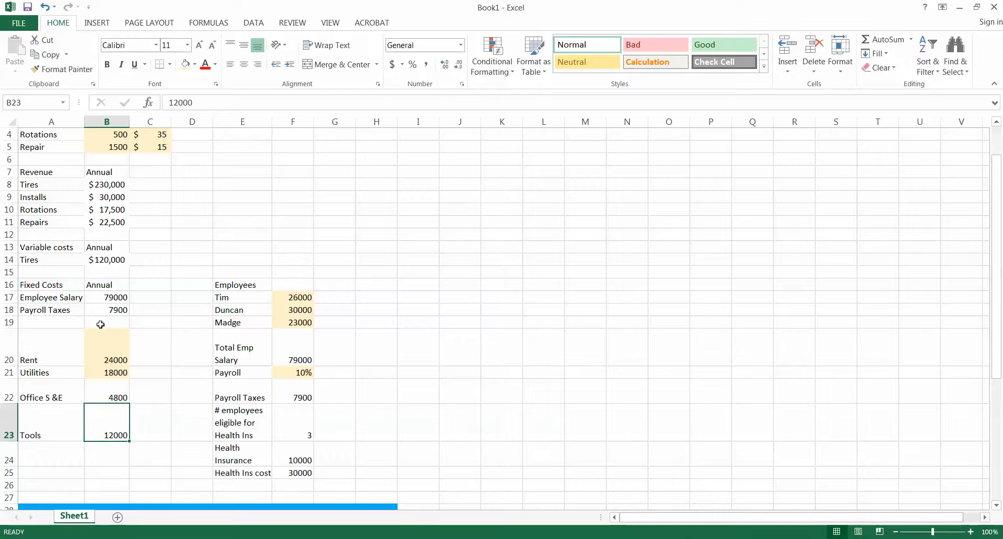
# Add a Health Insurance fixed cost in A19, with B19 linked to the Health Ins cost using =F25
pyautogui.click(74, 320)
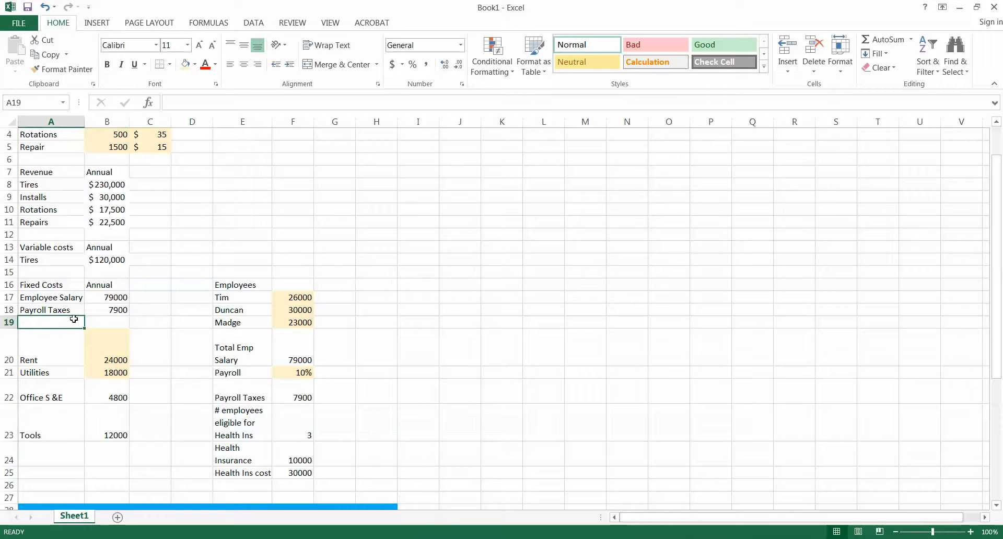
pyautogui.write('Health Insurance')
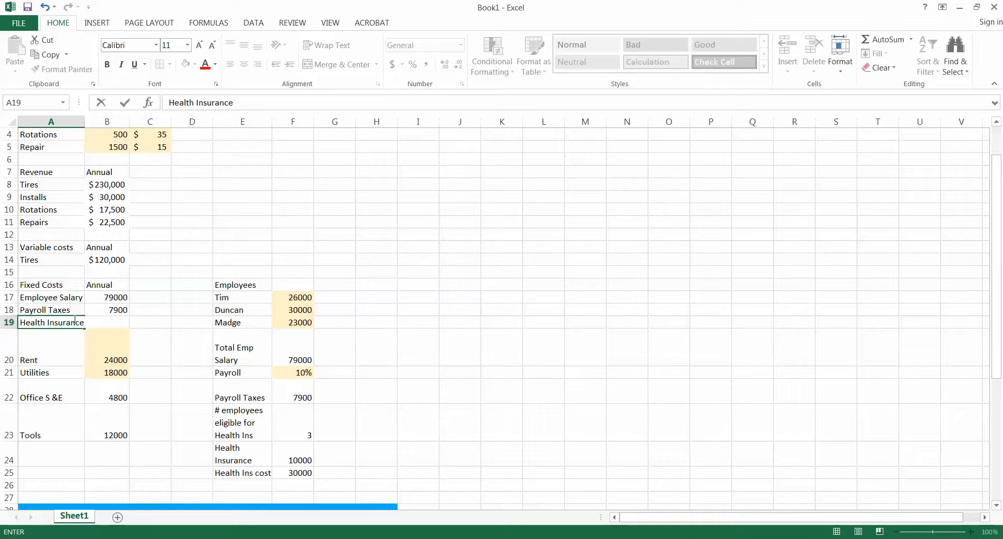
pyautogui.press('Tab')
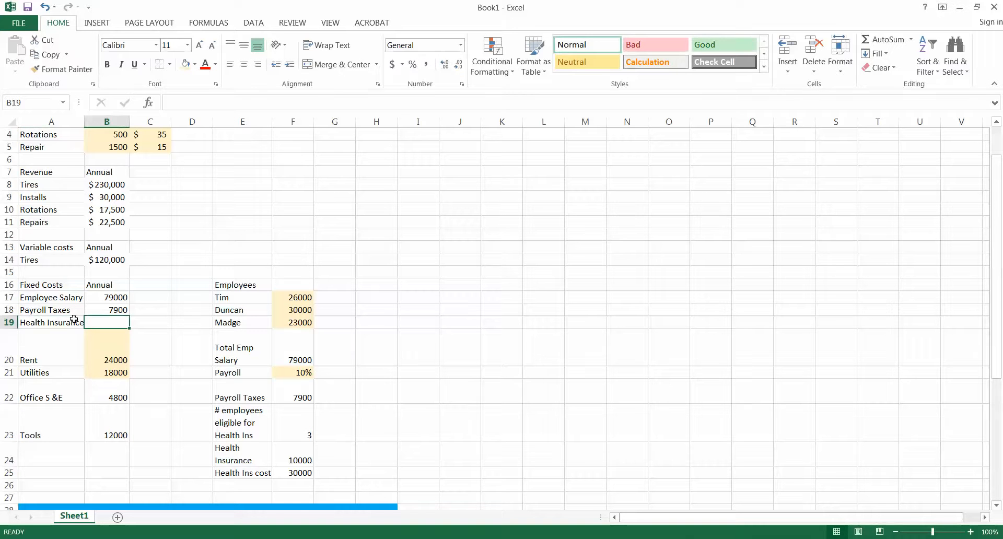
pyautogui.write('=')
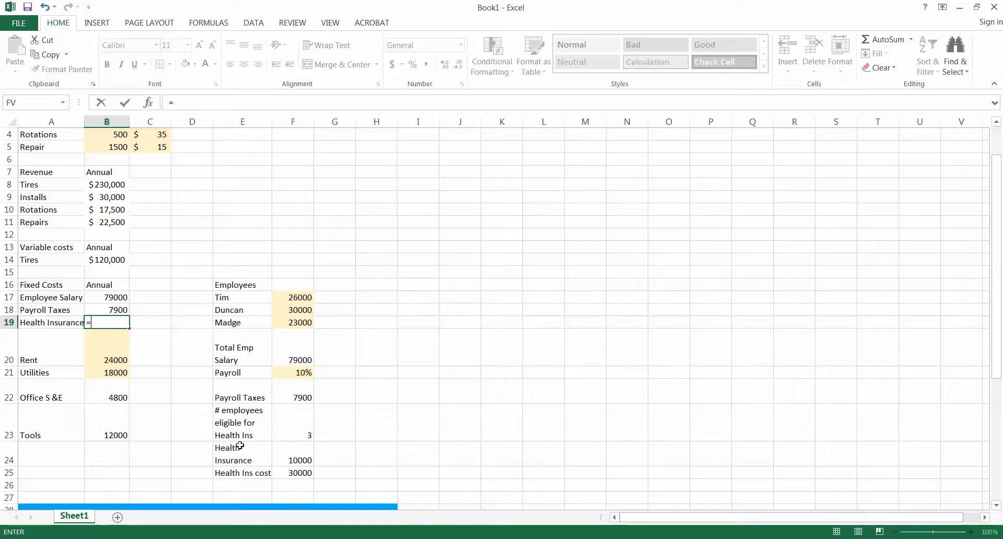
pyautogui.click(303, 472)
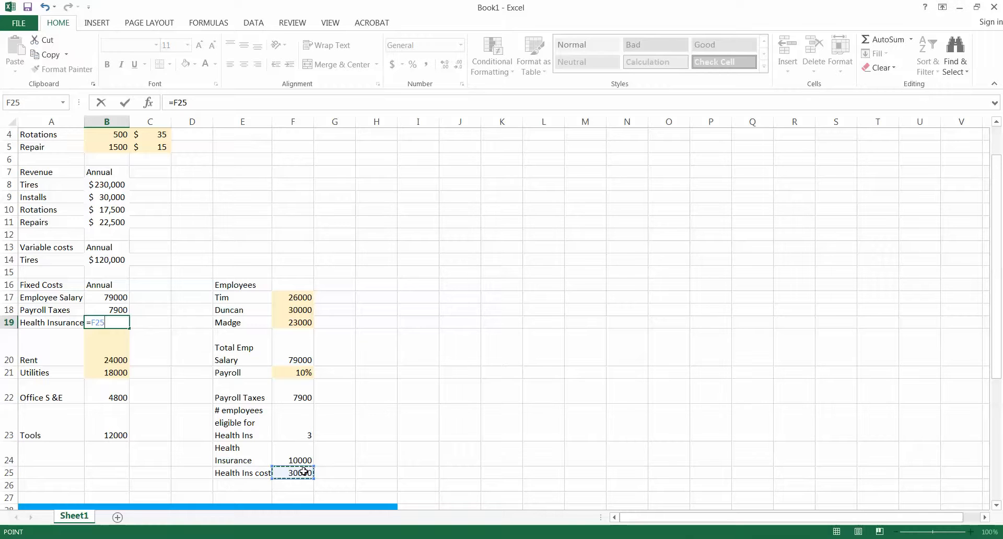
pyautogui.press('Return')
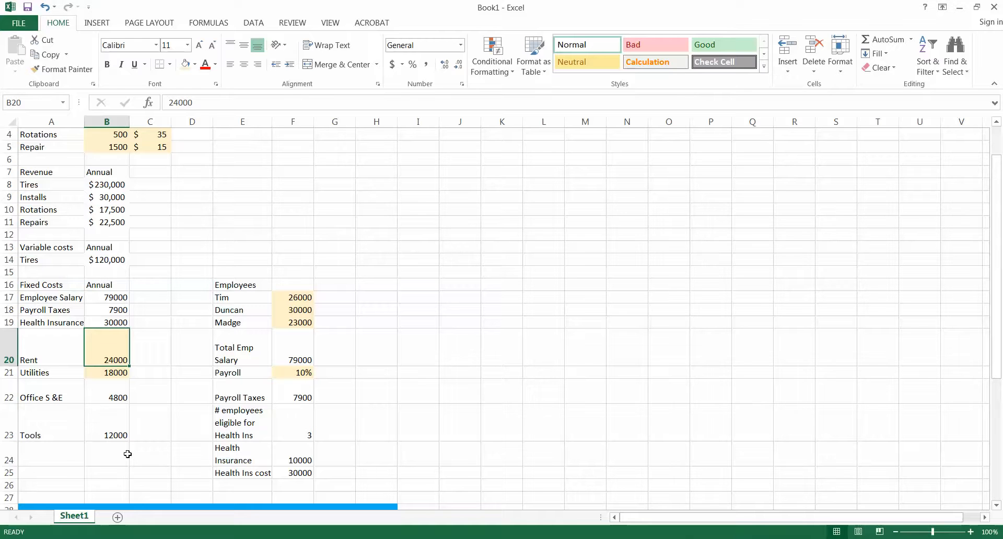
# Enter the label Subtotal Fixed Cost in A24 below Tools and wrap its text
pyautogui.click(70, 456)
pyautogui.write('Subtotal Fixed Cost')
pyautogui.press('Return')
pyautogui.click(70, 456)
pyautogui.click(327, 45)
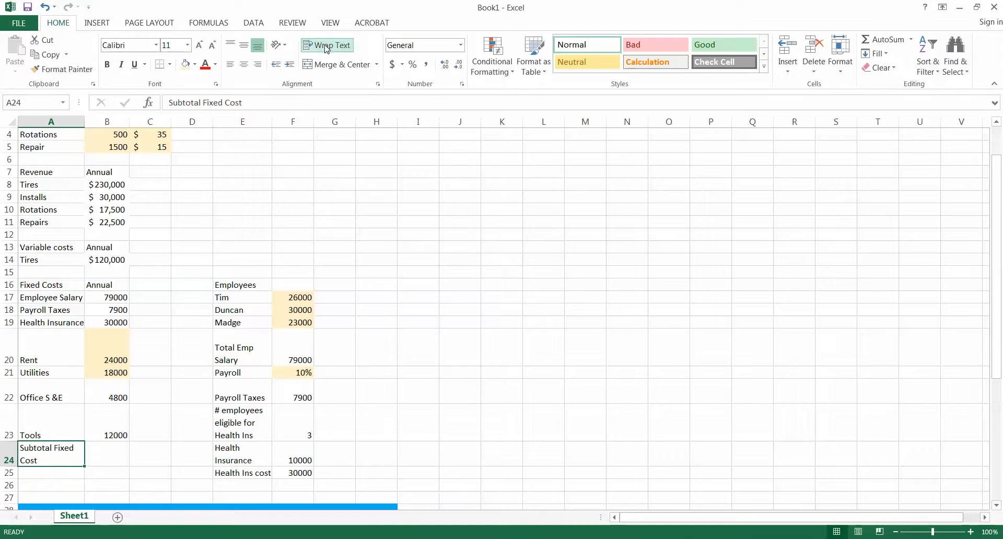
# Total the fixed costs in B24 with an AutoSum of B17:B23
pyautogui.click(126, 458)
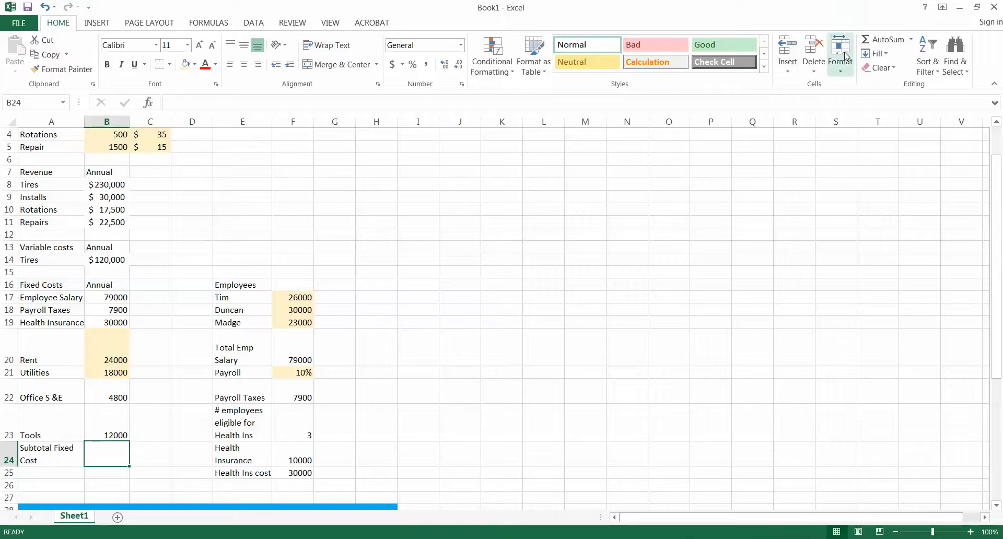
pyautogui.click(880, 44)
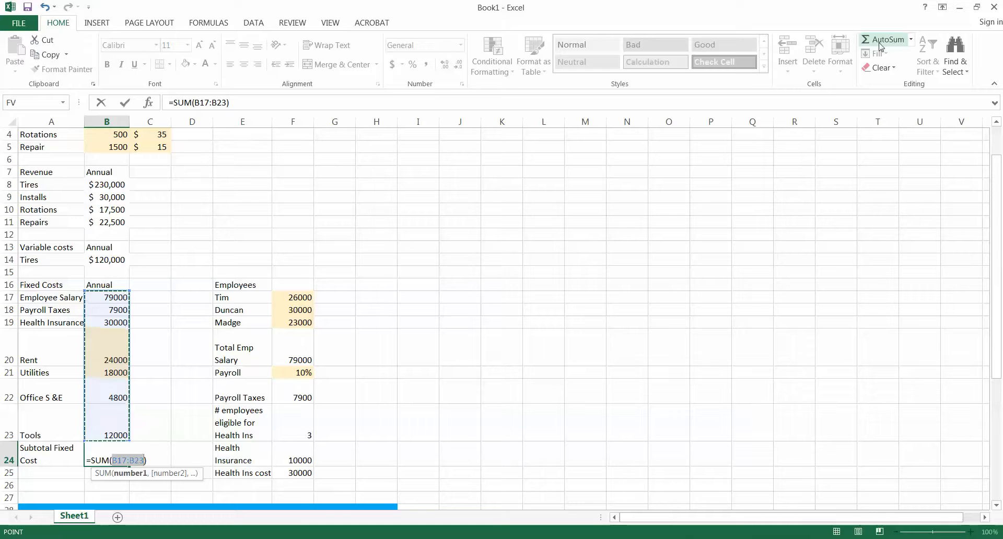
pyautogui.press('Return')
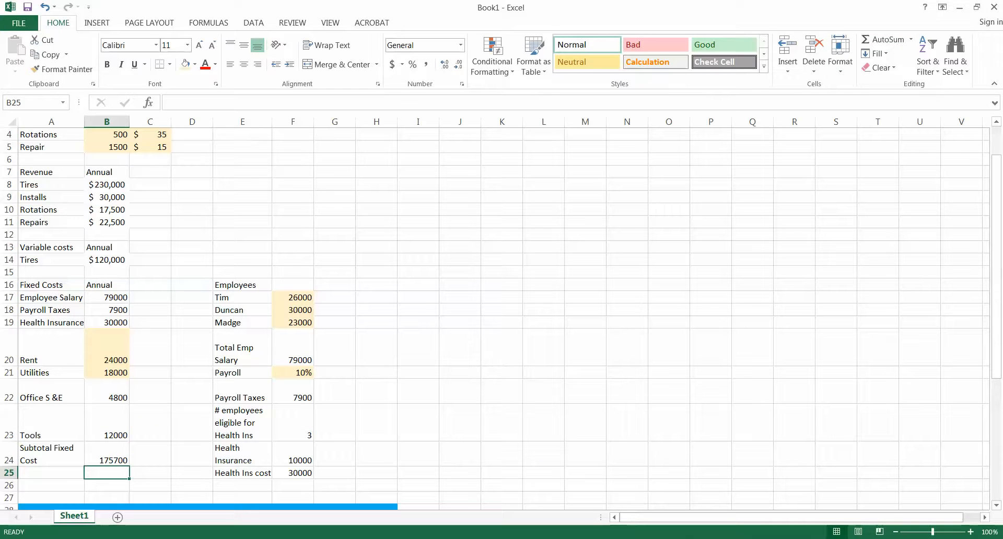
# Copy the fixed cost labels from A17:A24 into the income statement, starting at A34 under Fixed Costs
pyautogui.click(463, 423)
pyautogui.scroll(-3, 463, 423)
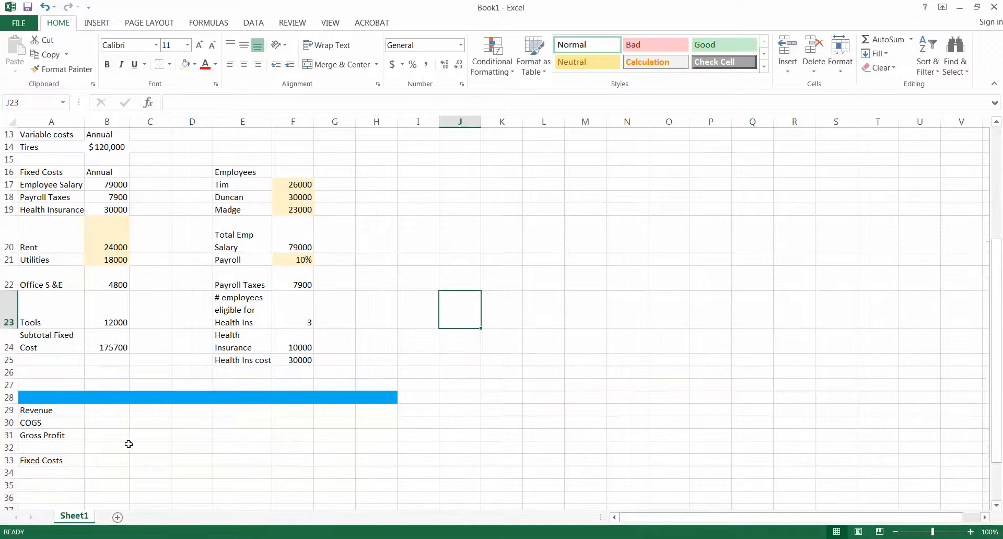
pyautogui.click(125, 411)
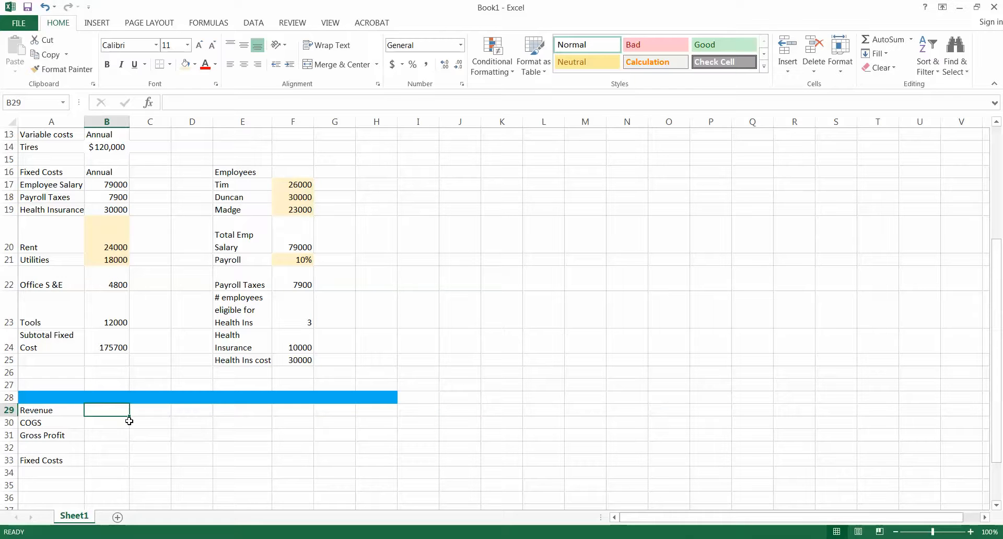
pyautogui.moveTo(54, 186); pyautogui.dragTo(55, 334)
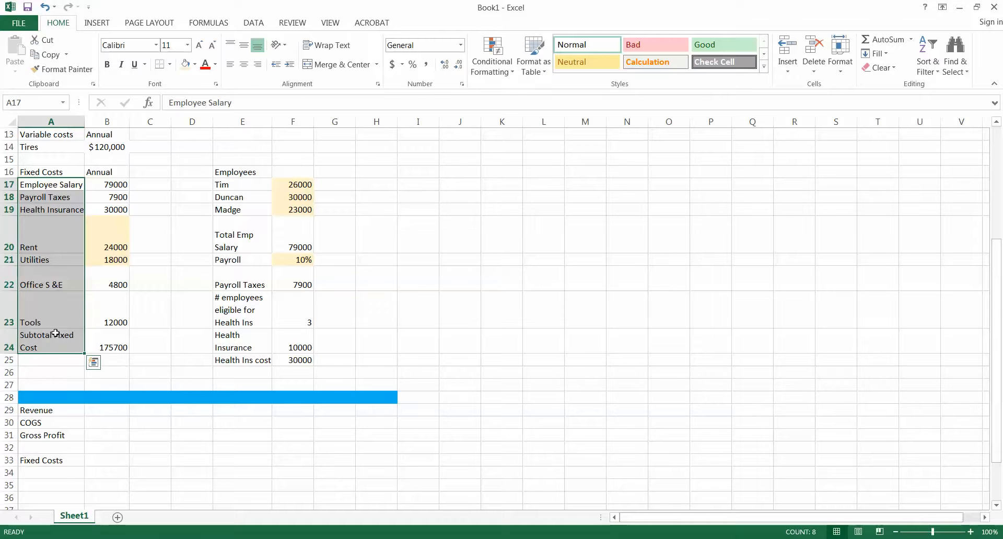
pyautogui.hotkey('ctrl', 'c')
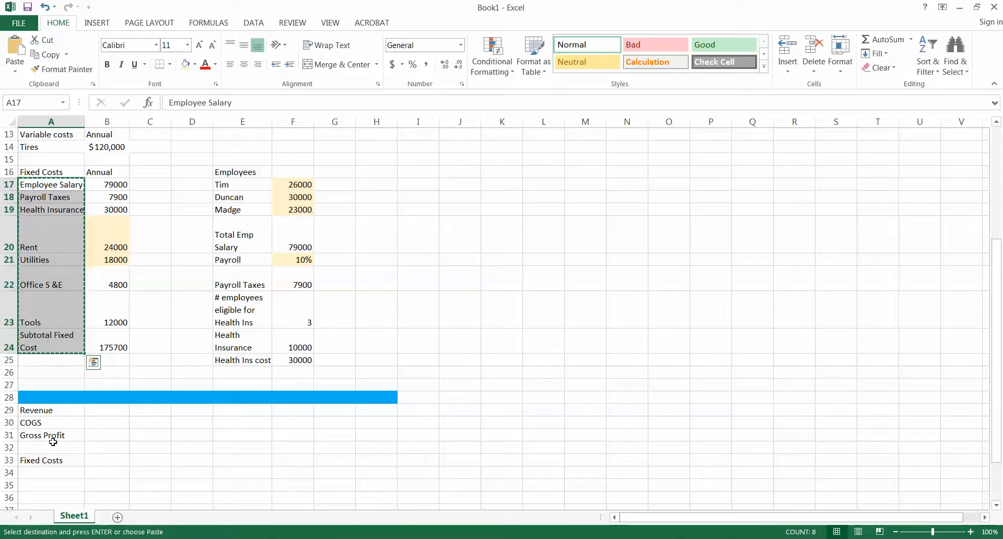
pyautogui.click(37, 472)
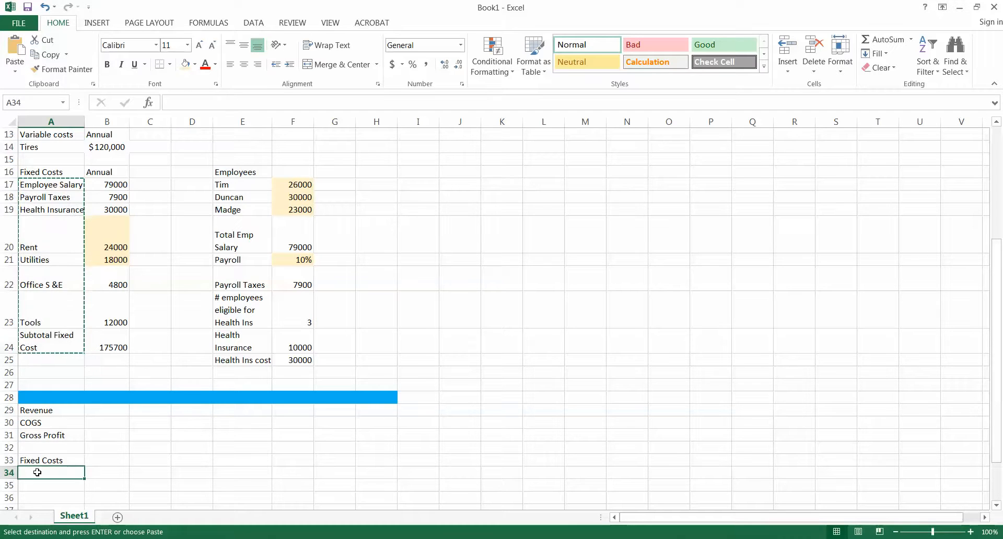
pyautogui.hotkey('ctrl', 'v')
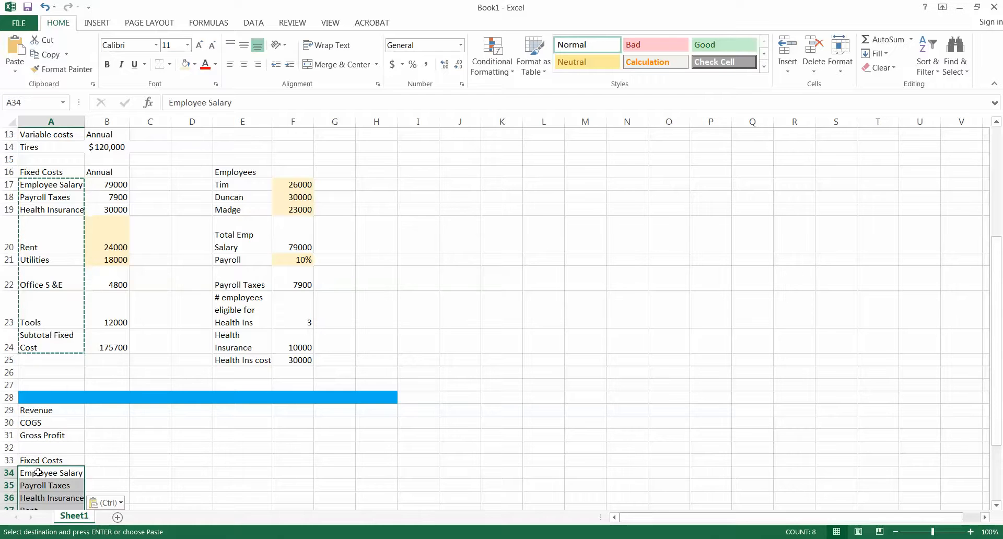
pyautogui.scroll(-3, 38, 472)
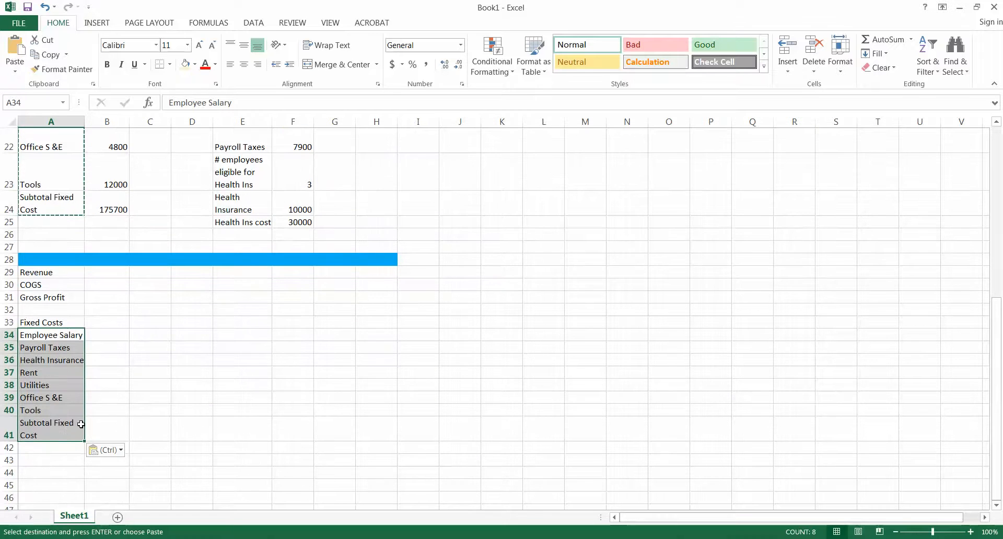
# Insert a blank row at row 12, directly below the Repairs revenue line
pyautogui.scroll(2, 40, 468)
pyautogui.click(115, 372)
pyautogui.scroll(3, 114, 373)
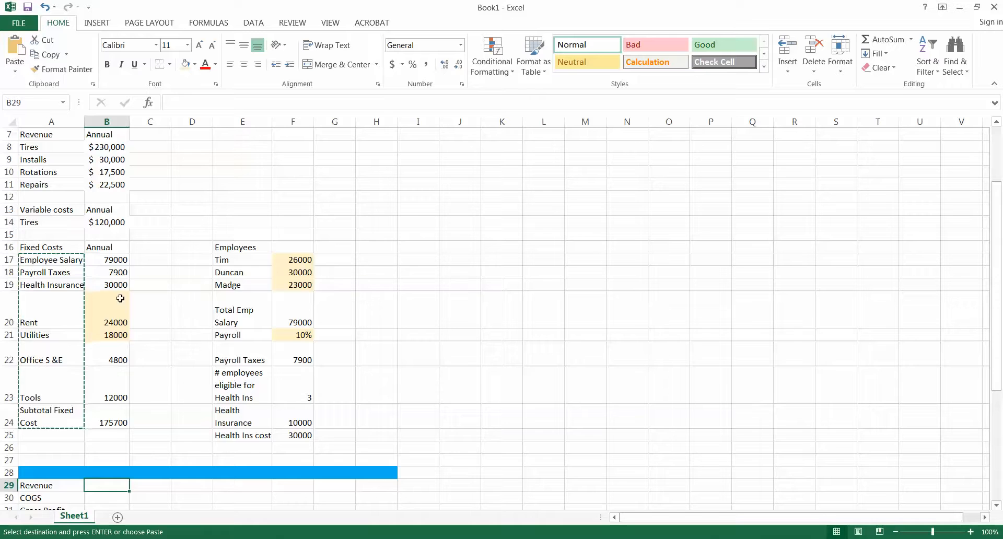
pyautogui.scroll(2, 123, 297)
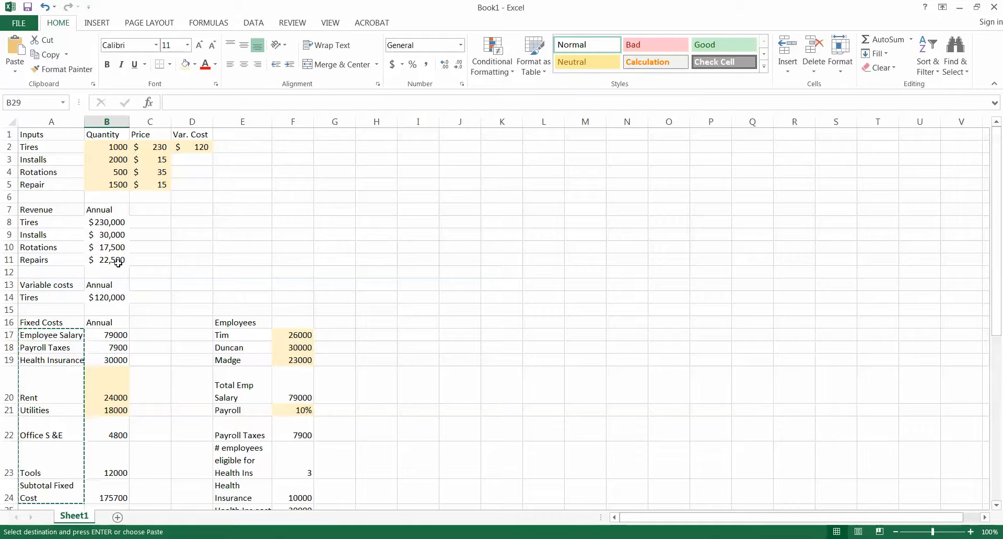
pyautogui.click(62, 272)
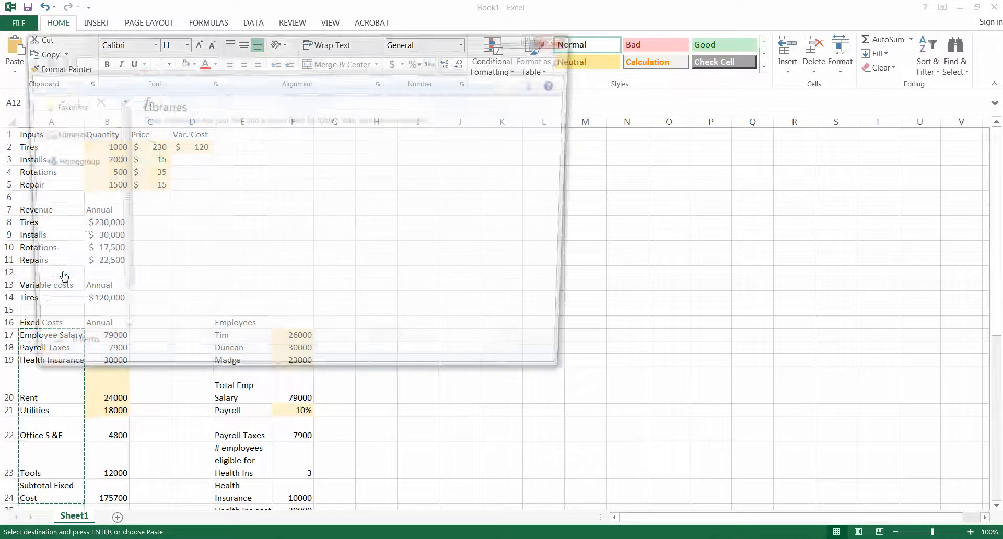
pyautogui.press('super+e')
pyautogui.click(559, 38)
pyautogui.click(54, 271)
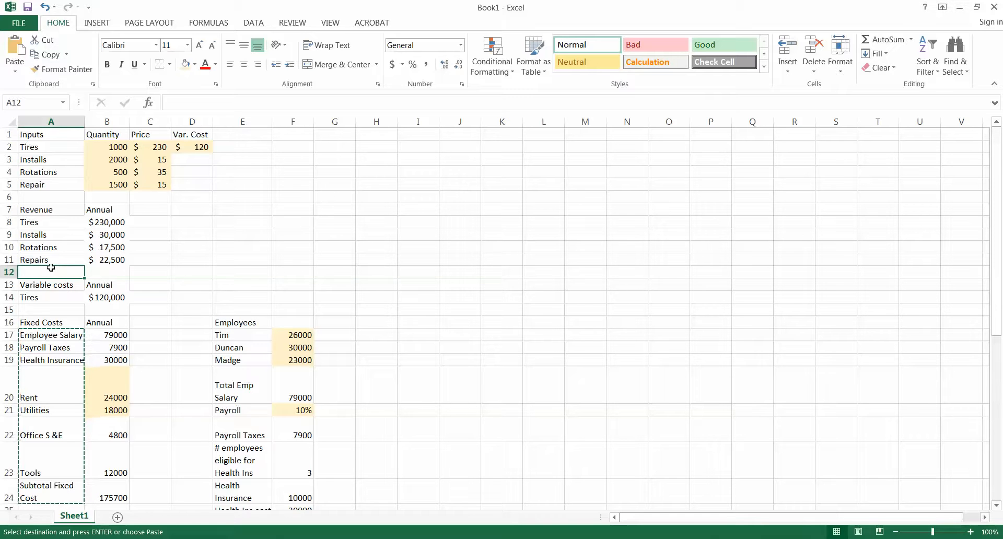
pyautogui.hotkey('alt', 'i')
pyautogui.press('r')
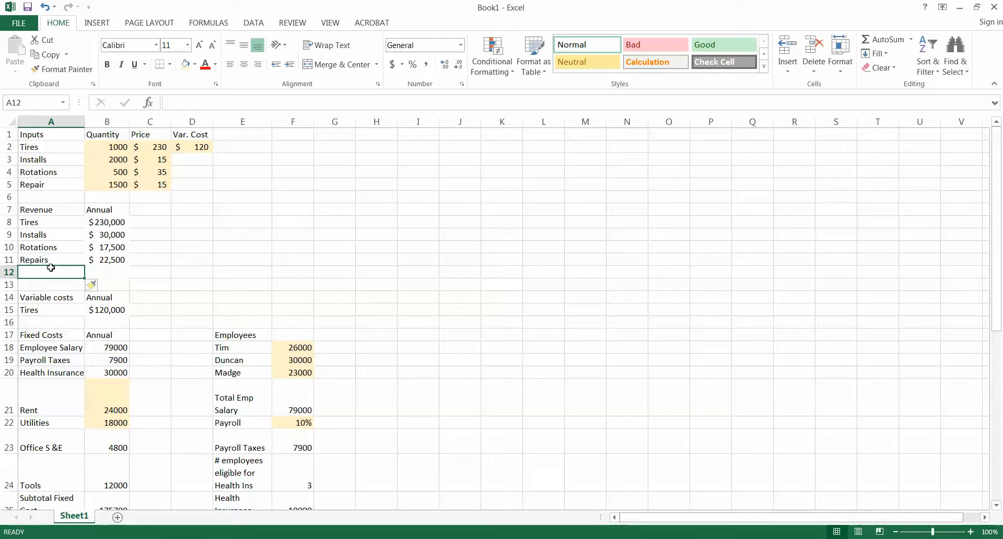
# Label A12 Total Revenue and total the annual revenue lines above it in B12 with AutoSum
pyautogui.write('Total Revenue')
pyautogui.press('Tab')
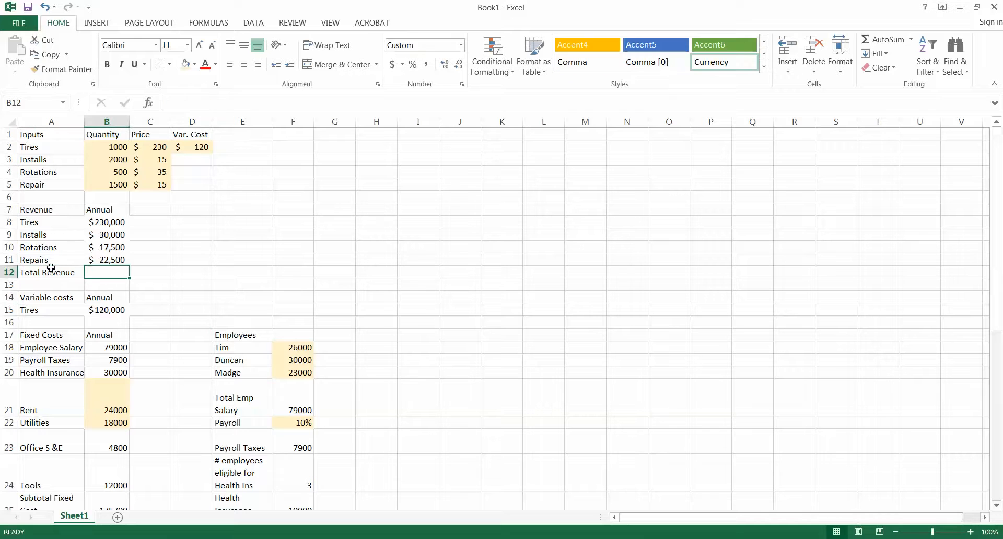
pyautogui.click(888, 39)
pyautogui.press('Return')
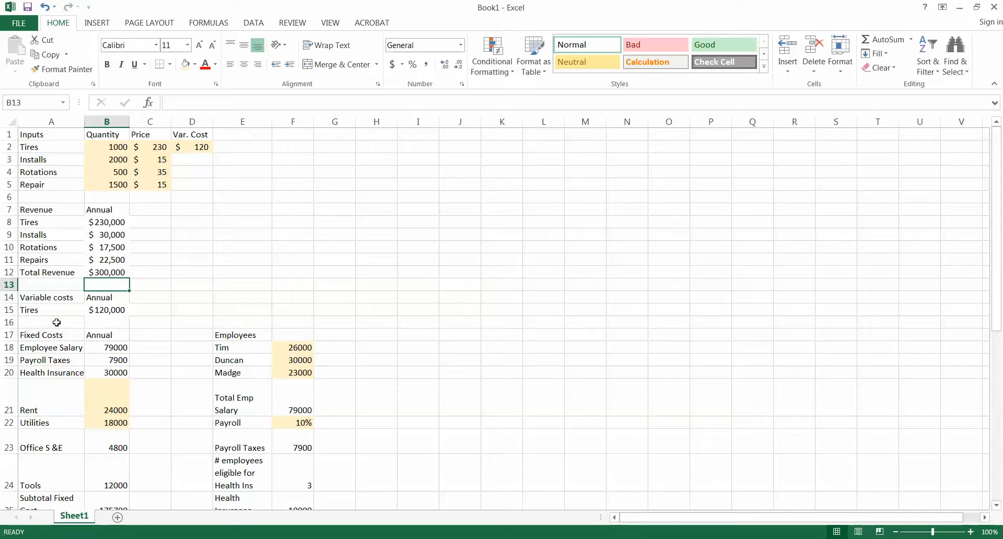
# Link the income statement's Revenue in B30 to Total Revenue using =B12
pyautogui.click(105, 312)
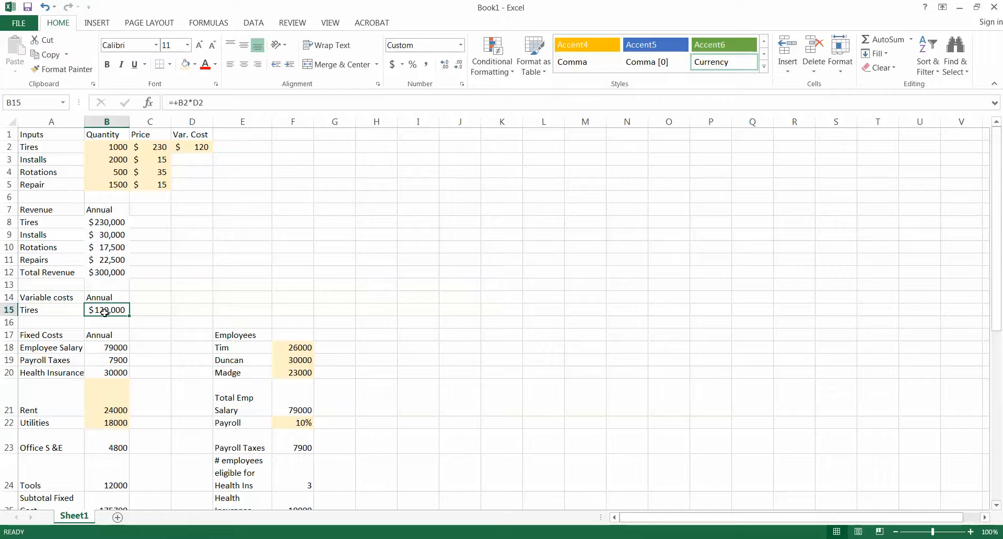
pyautogui.scroll(-2, 109, 419)
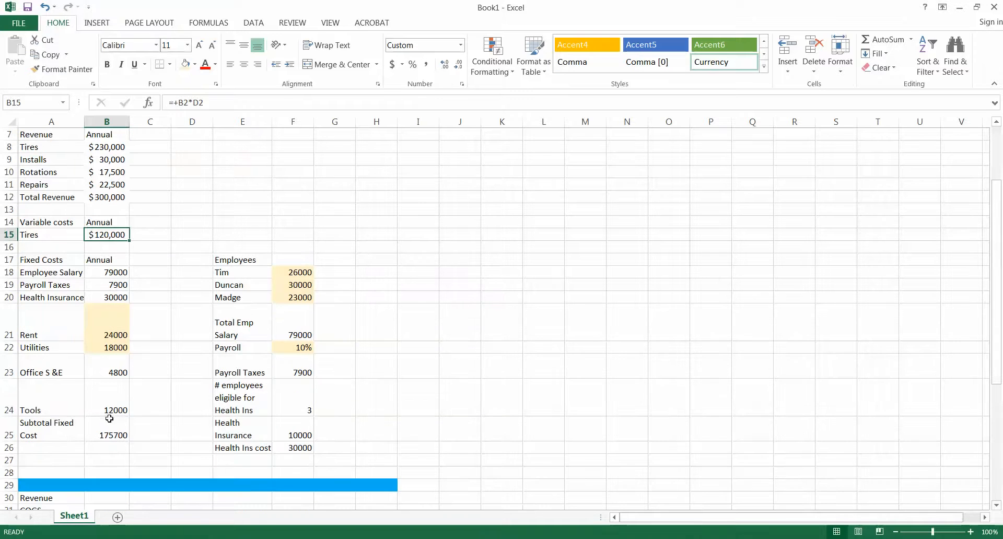
pyautogui.scroll(-4, 108, 429)
pyautogui.click(109, 346)
pyautogui.write('=')
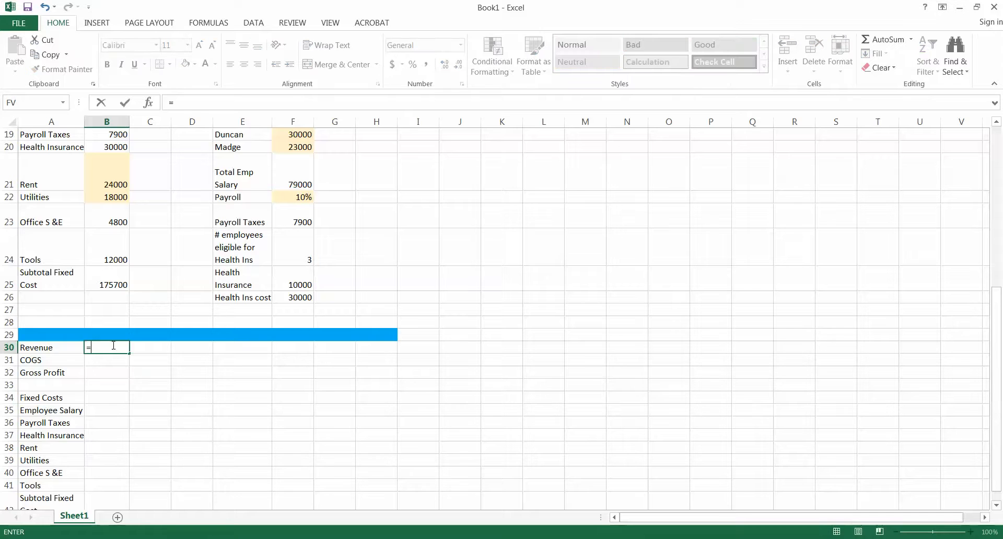
pyautogui.scroll(2, 113, 346)
pyautogui.scroll(2, 121, 152)
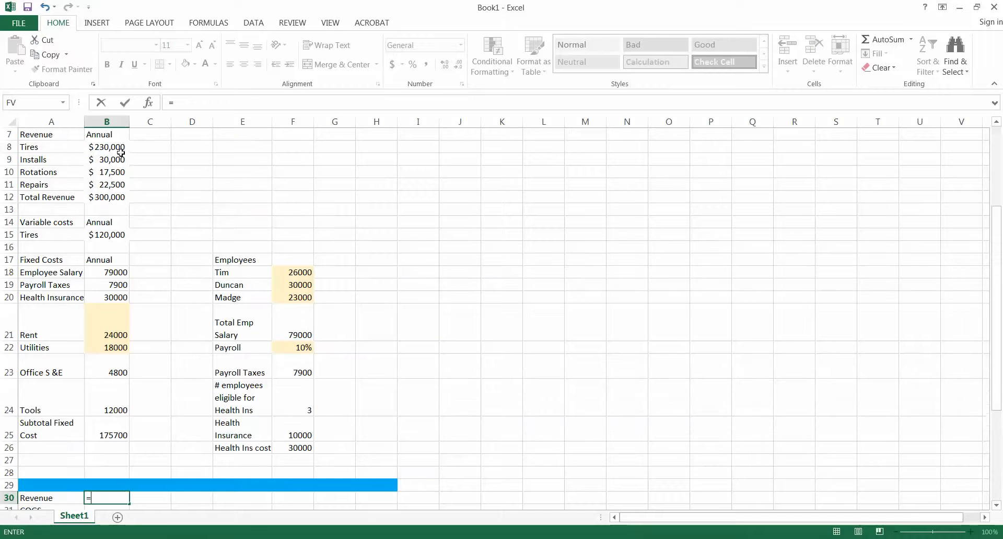
pyautogui.click(107, 197)
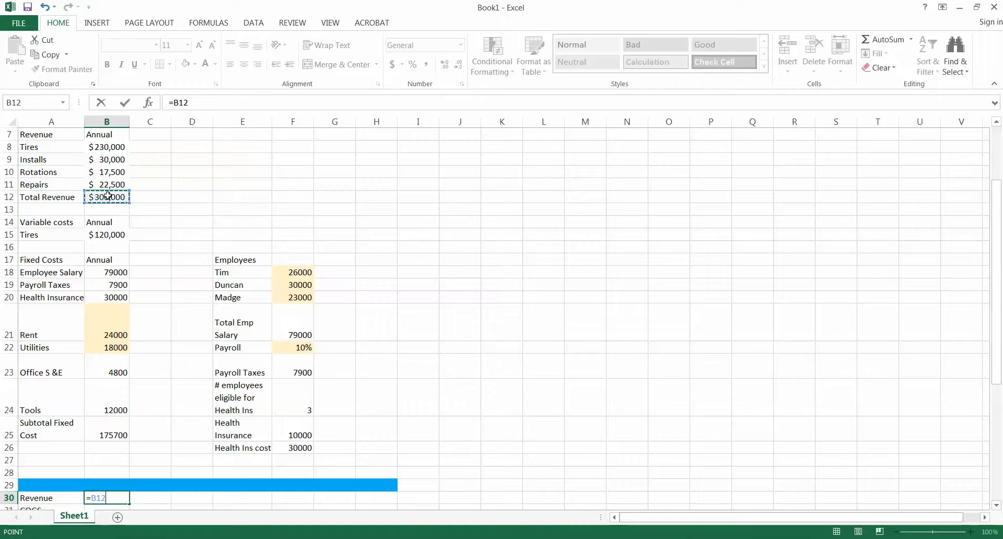
pyautogui.press('Return')
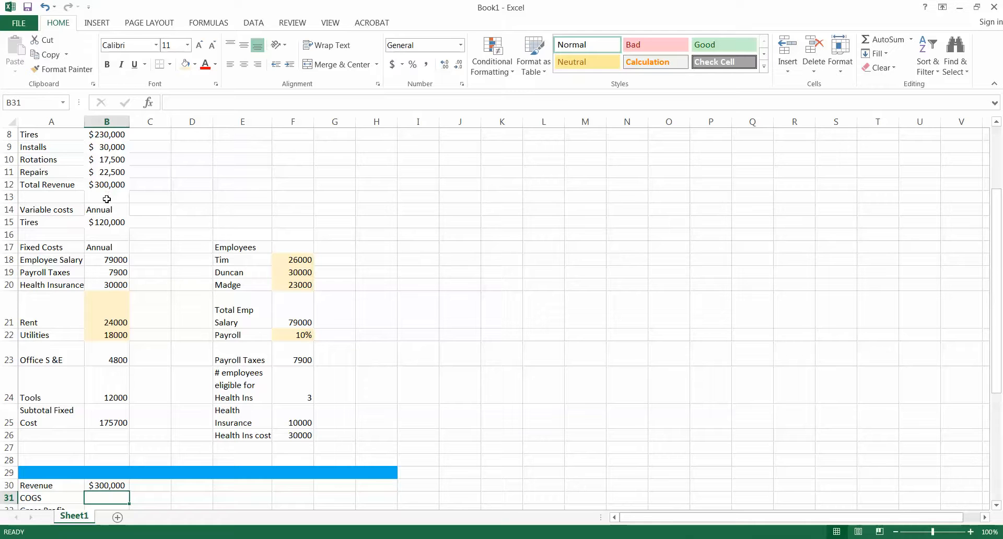
# Link COGS in B31 to the annual tire variable cost using =B15
pyautogui.write('=')
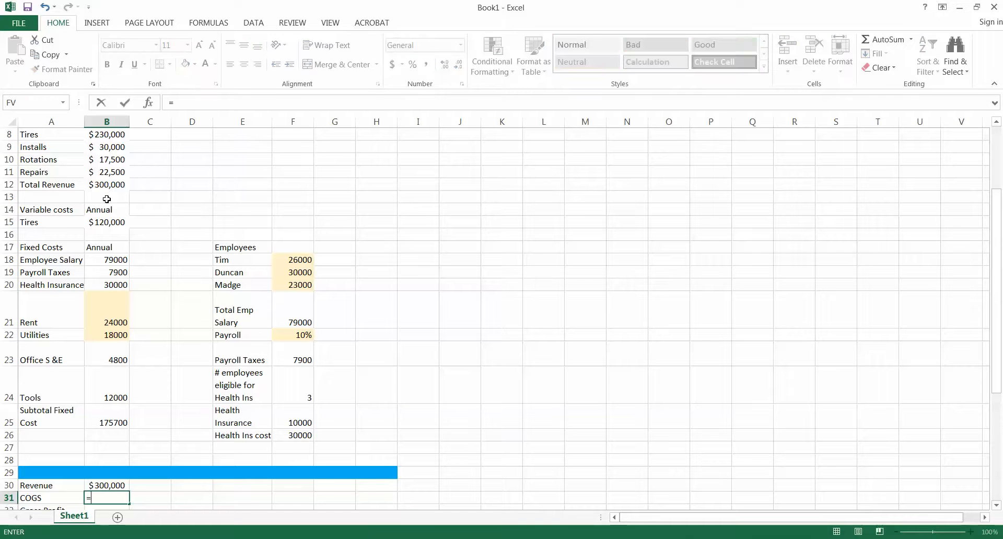
pyautogui.click(106, 221)
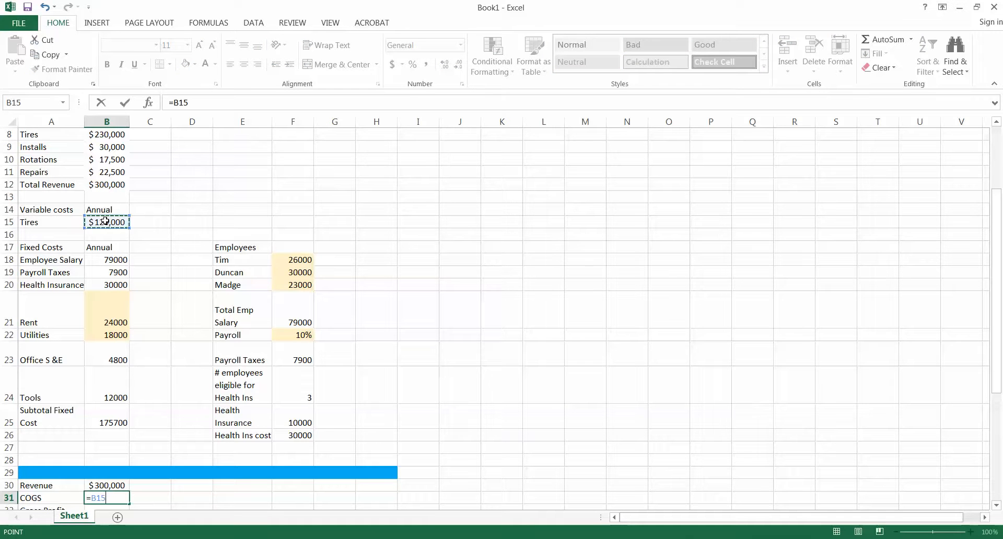
pyautogui.press('Return')
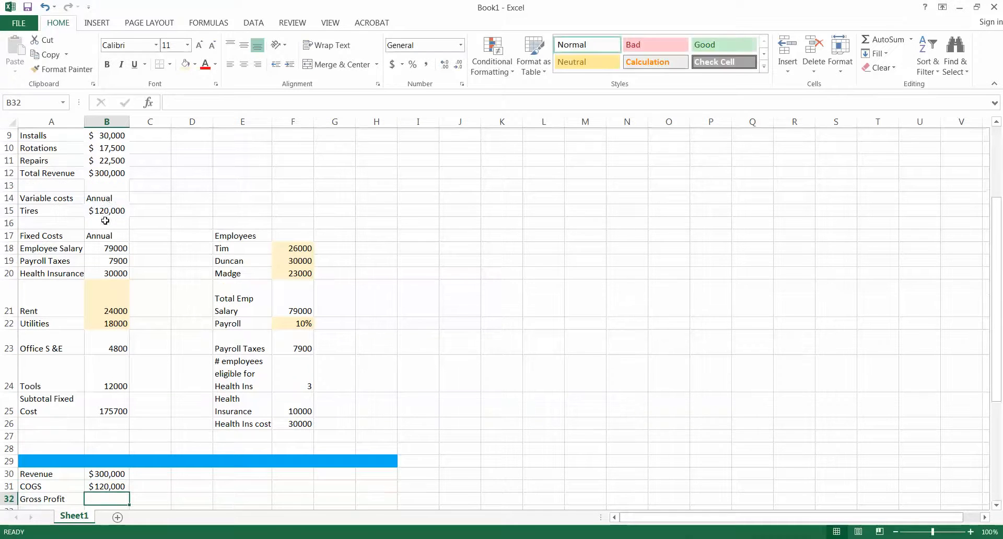
# Calculate Gross Profit in B32 as revenue minus COGS with =B30-B31
pyautogui.write('=')
pyautogui.press('Up')
pyautogui.press('Up')
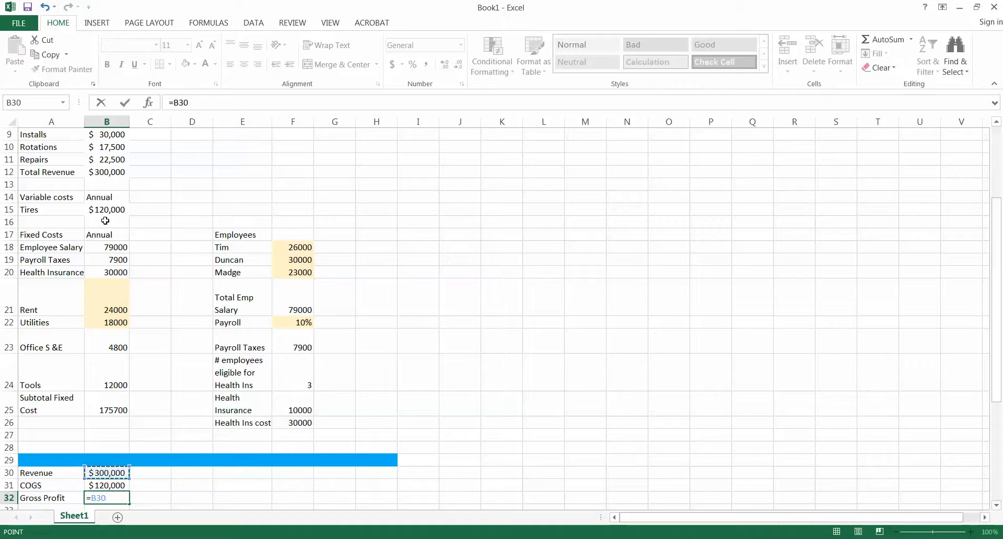
pyautogui.write('-')
pyautogui.press('Up')
pyautogui.hotkey('ctrl', 'Return')
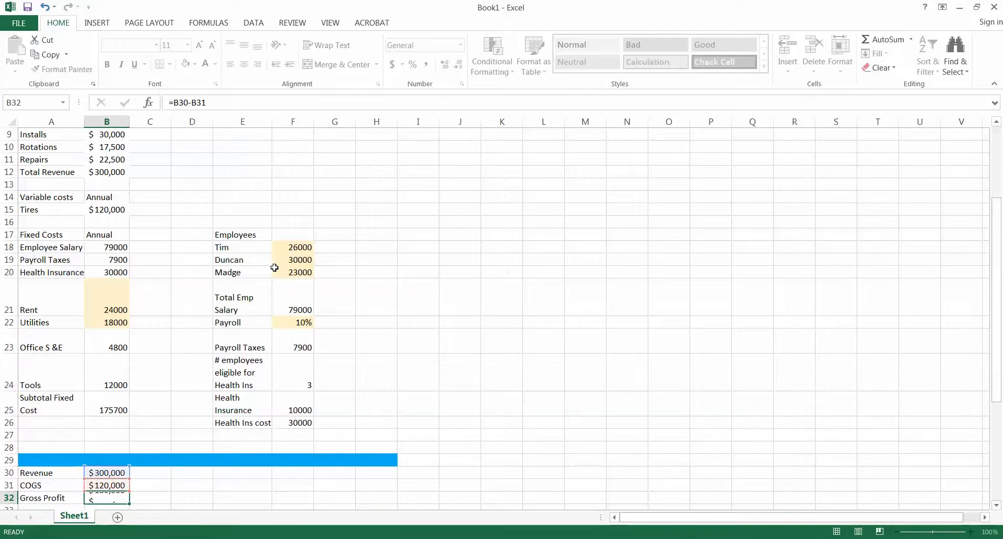
pyautogui.press('Return')
# Link the income statement's Employee Salary in B35 to =B18 and Payroll Taxes in B36 to =B19
pyautogui.scroll(-2, 274, 267)
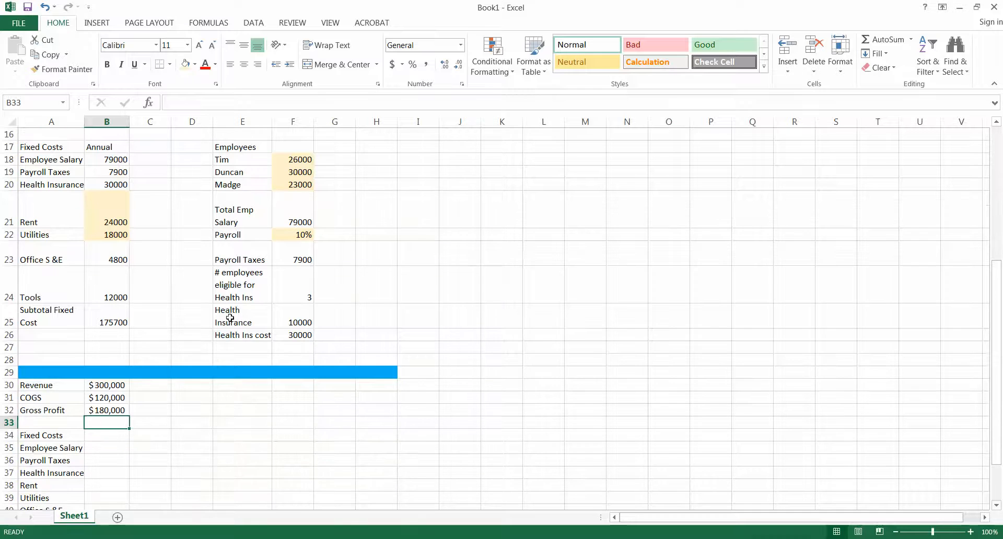
pyautogui.click(109, 435)
pyautogui.click(111, 444)
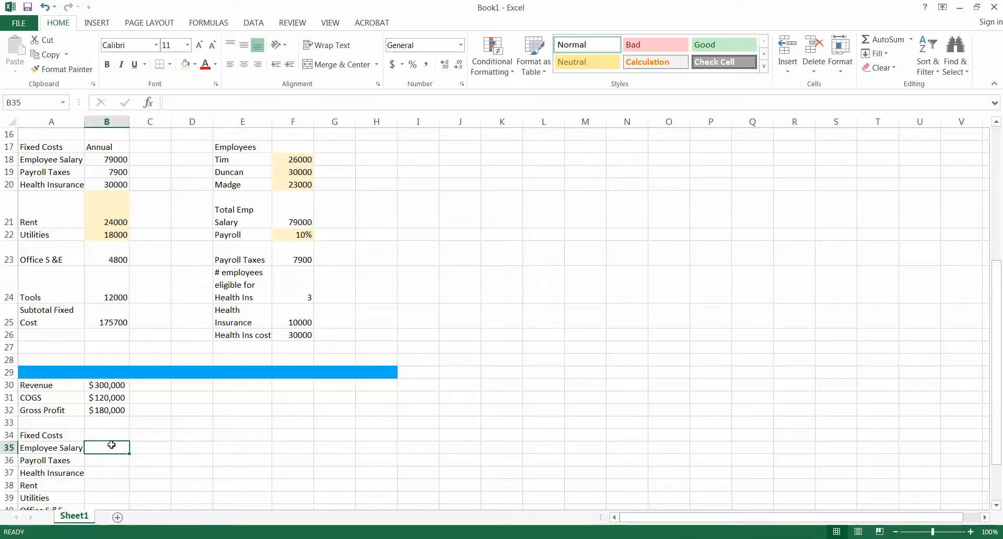
pyautogui.write('=')
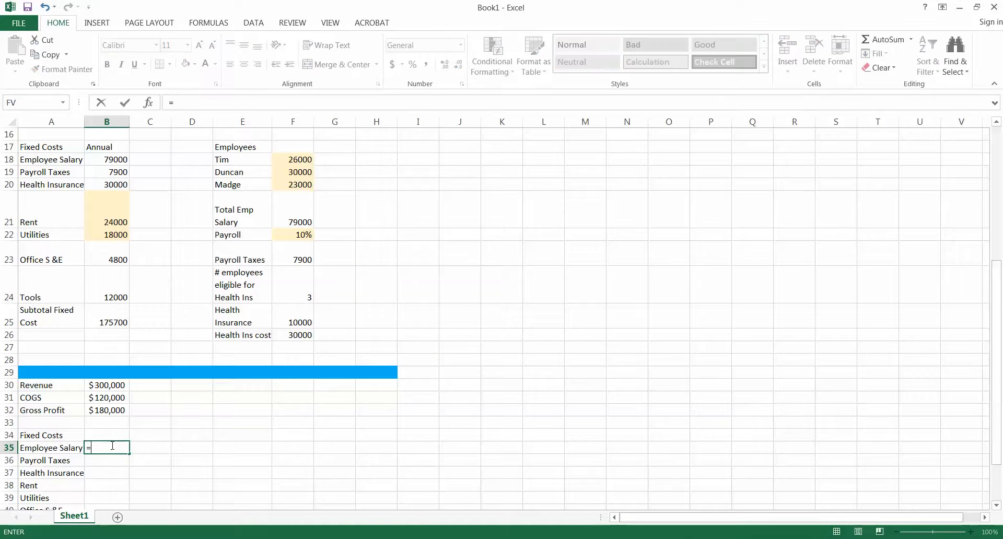
pyautogui.click(118, 160)
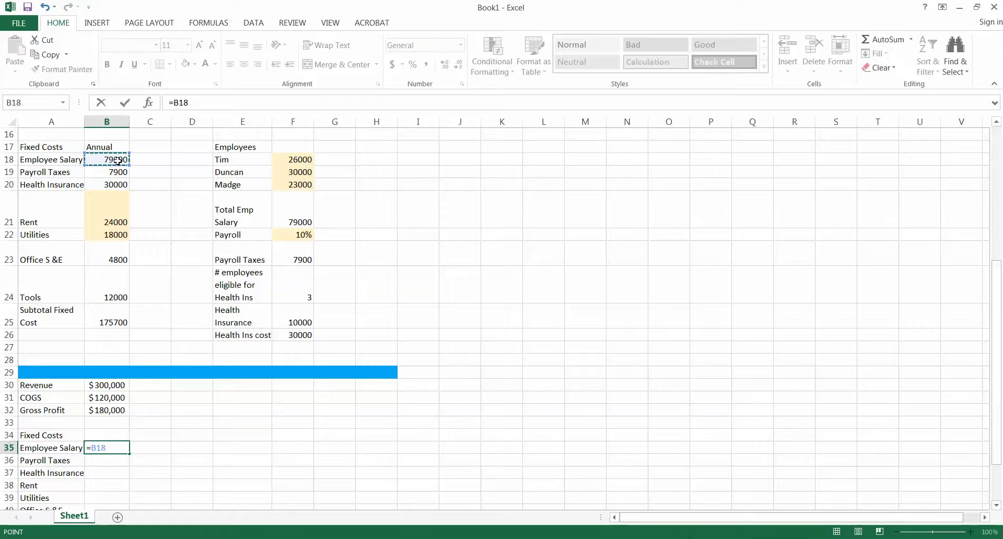
pyautogui.press('Return')
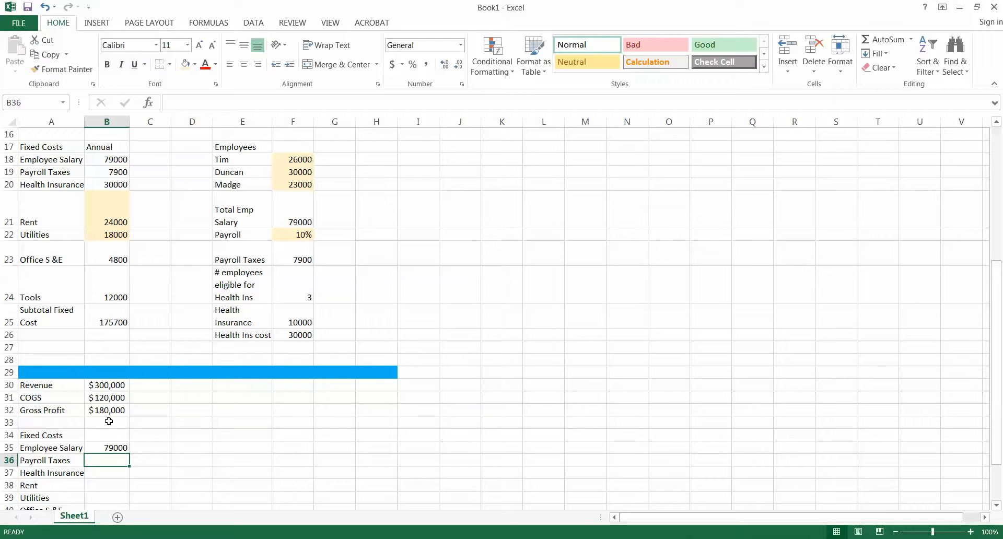
pyautogui.write('=')
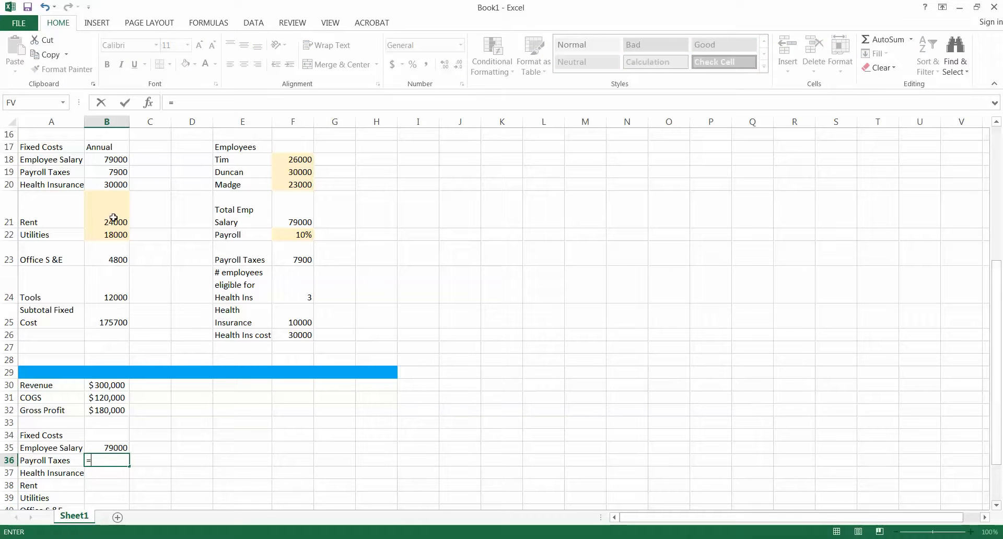
pyautogui.click(122, 171)
pyautogui.press('Return')
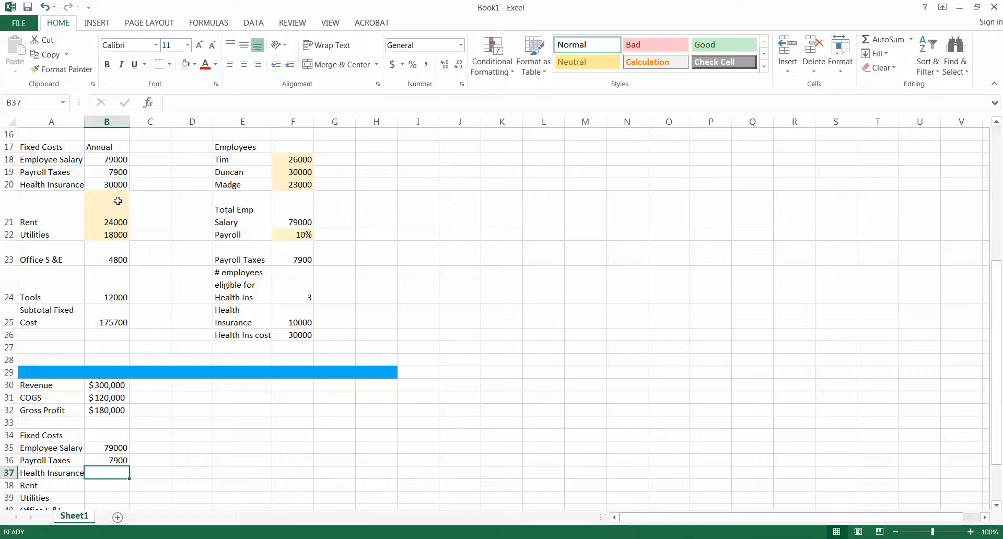
# Link Health Insurance in B37 to =B20 and fill the formula down through Tools in B41
pyautogui.write('=')
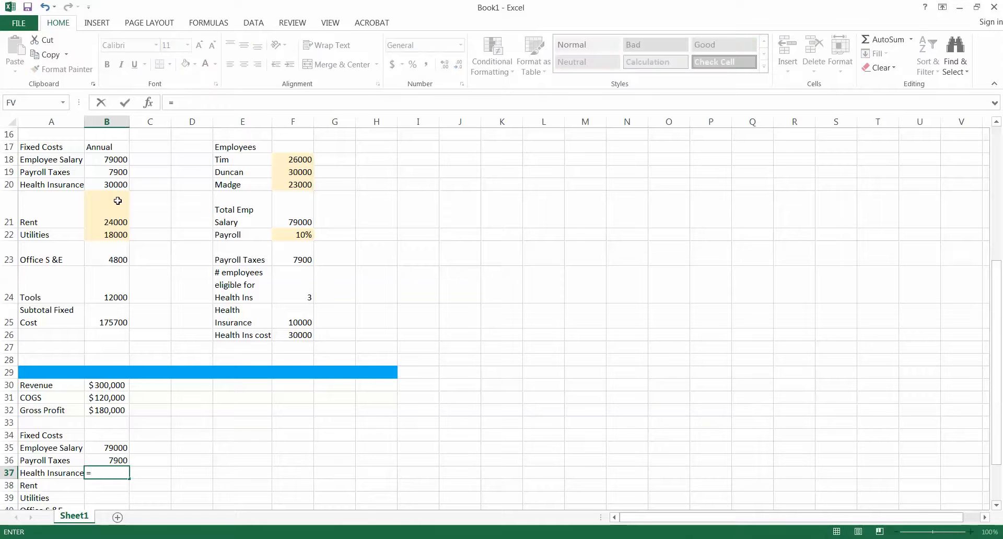
pyautogui.click(124, 181)
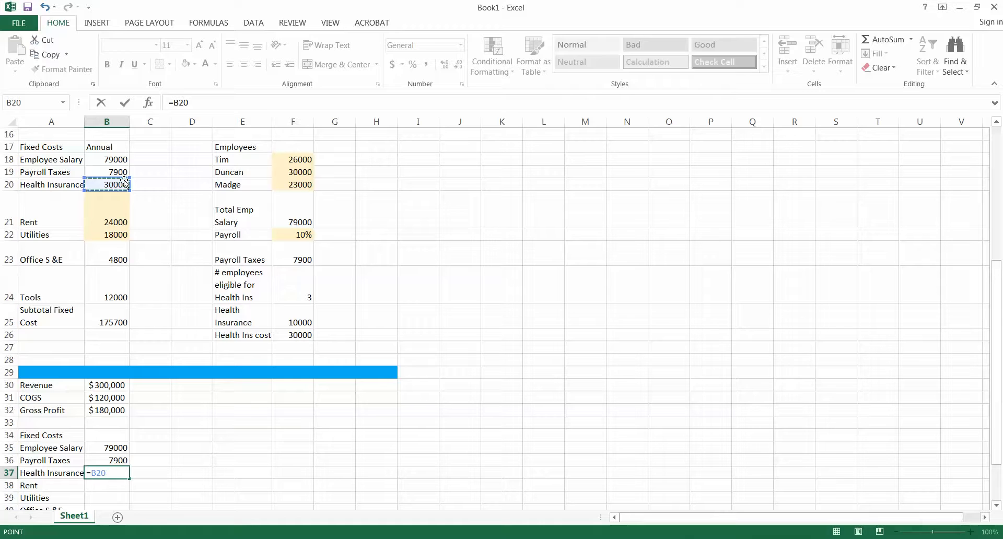
pyautogui.press('Return')
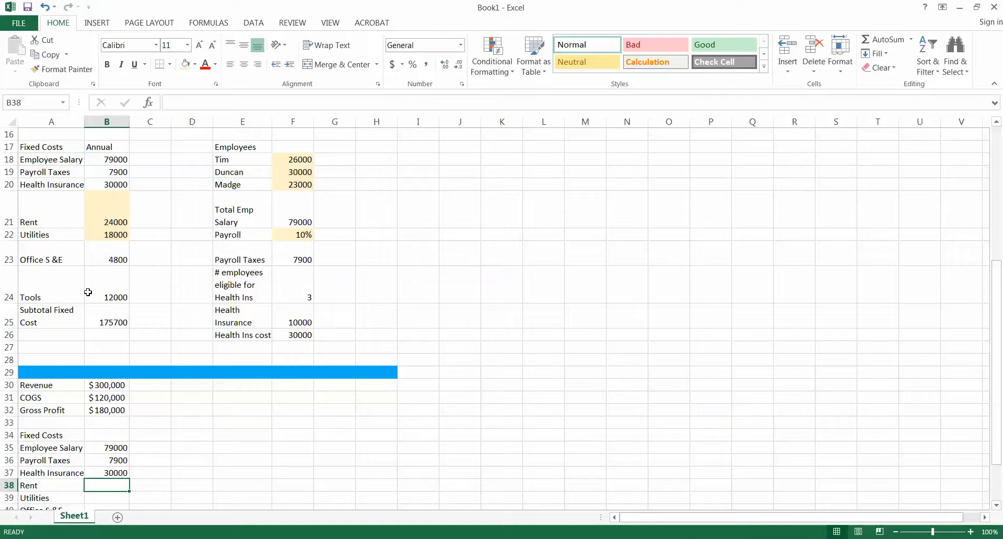
pyautogui.click(116, 470)
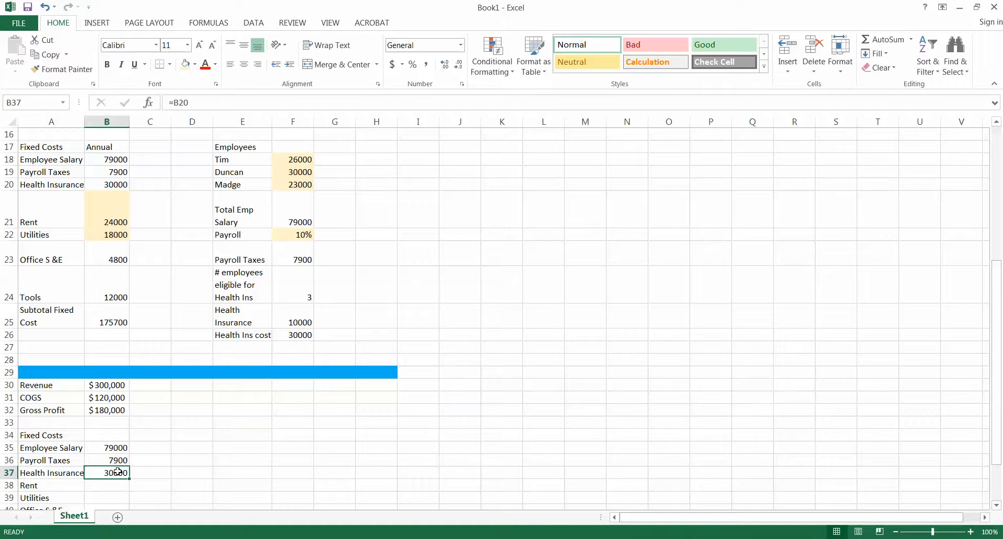
pyautogui.scroll(-2, 117, 472)
pyautogui.moveTo(130, 376); pyautogui.dragTo(128, 433)
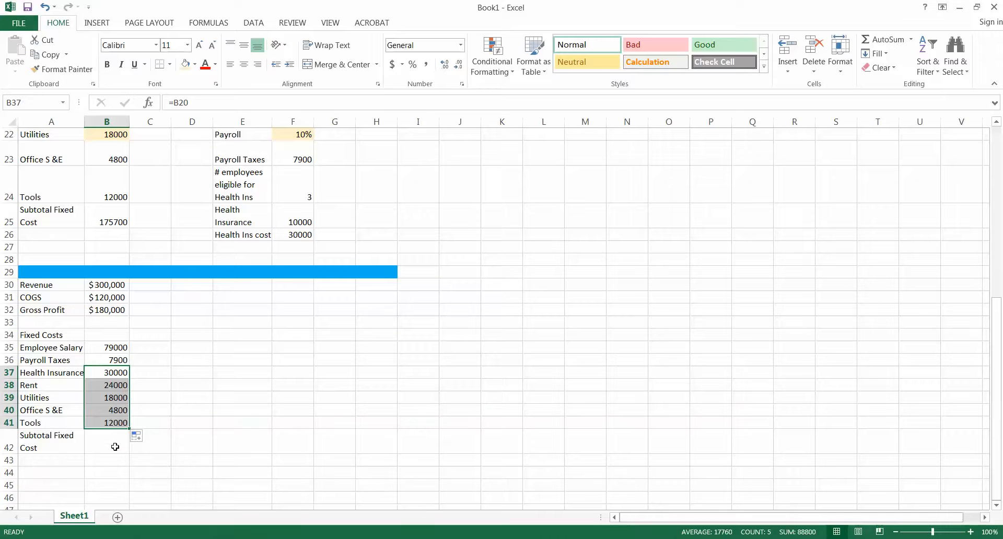
# Total the income statement's fixed costs in B42 with an AutoSum of B35:B41
pyautogui.click(115, 446)
pyautogui.click(890, 39)
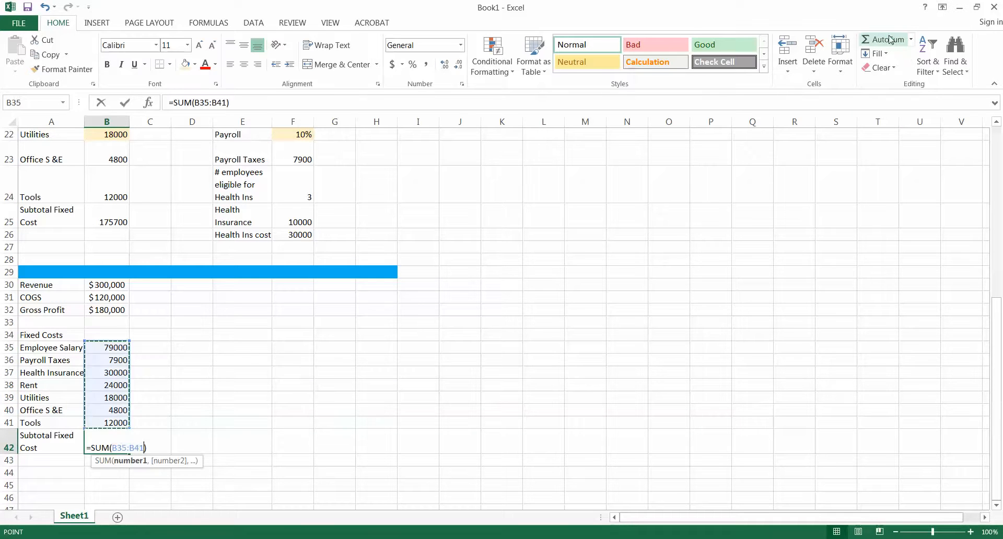
pyautogui.press('Return')
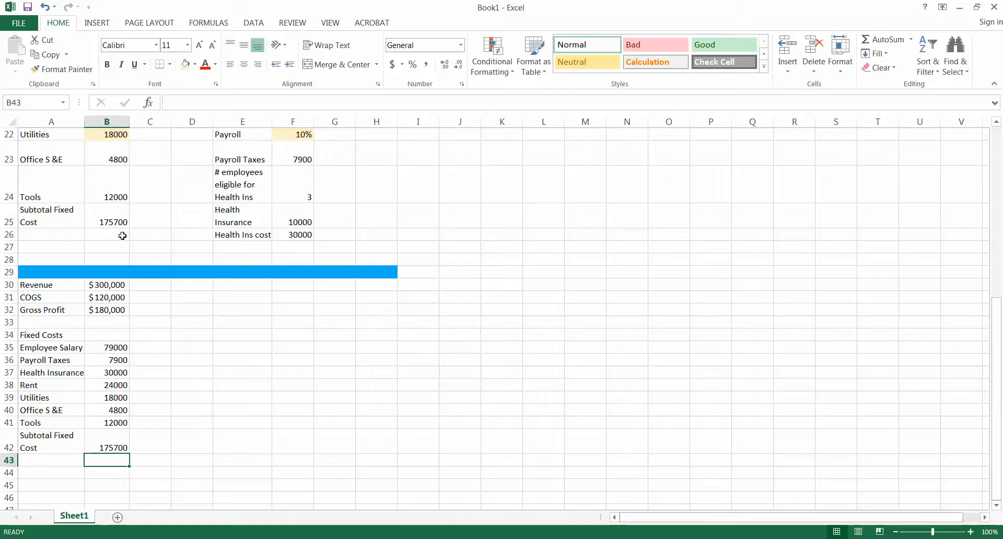
# Label cell A44, below the fixed cost subtotal, as Operating Profit
pyautogui.click(80, 476)
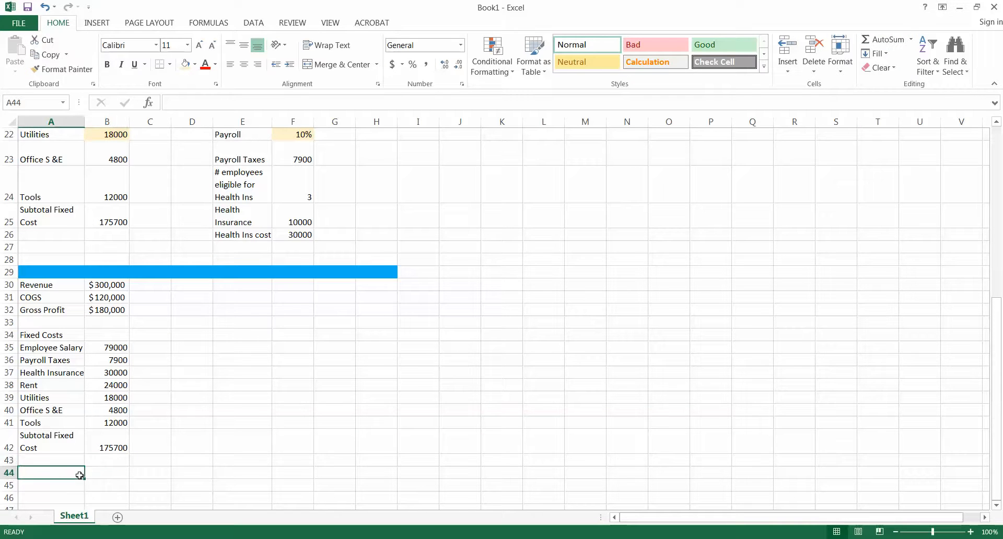
pyautogui.write('Operating Profit')
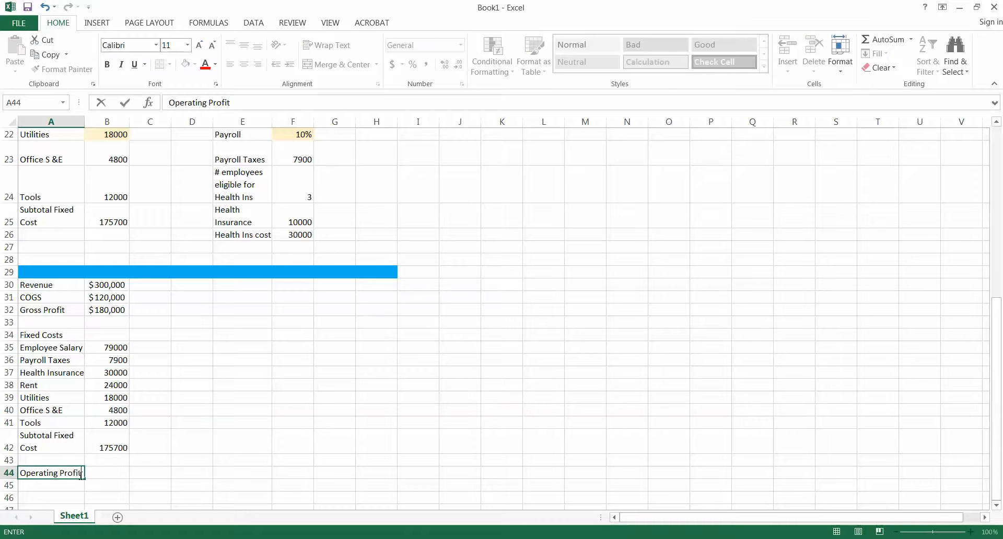
pyautogui.press('Tab')
# Try to calculate Operating Profit in B44 with =B32=B42
pyautogui.write('=')
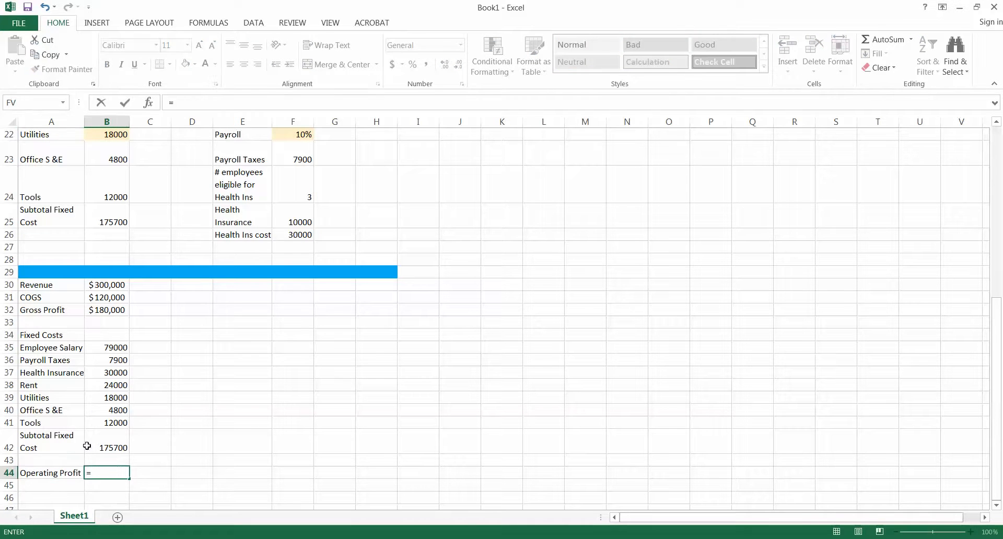
pyautogui.click(110, 311)
pyautogui.write('=')
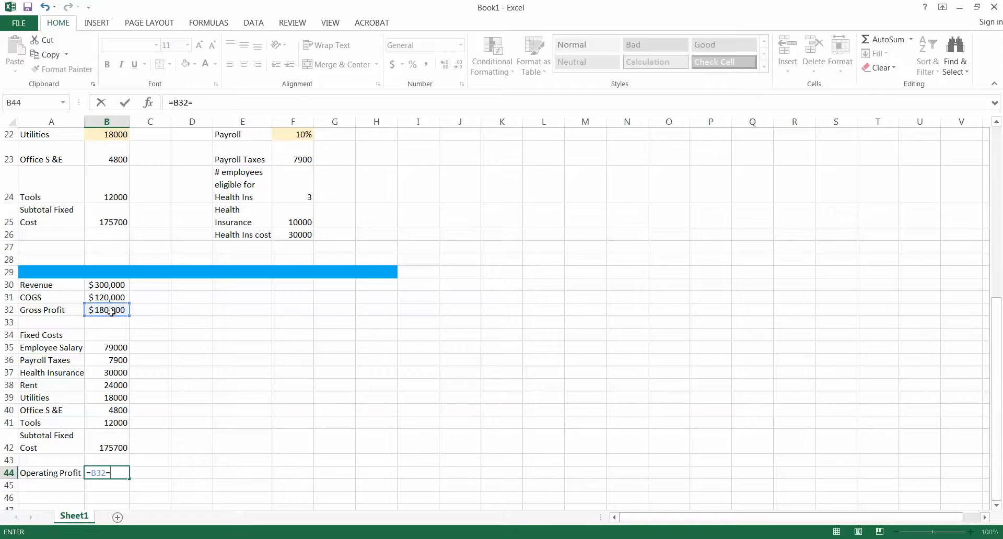
pyautogui.click(116, 446)
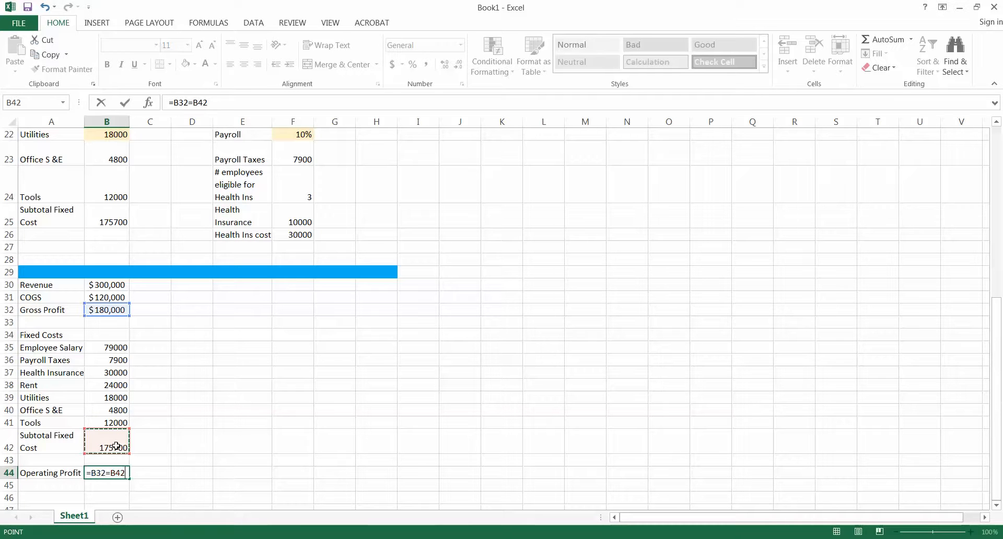
pyautogui.press('Return')
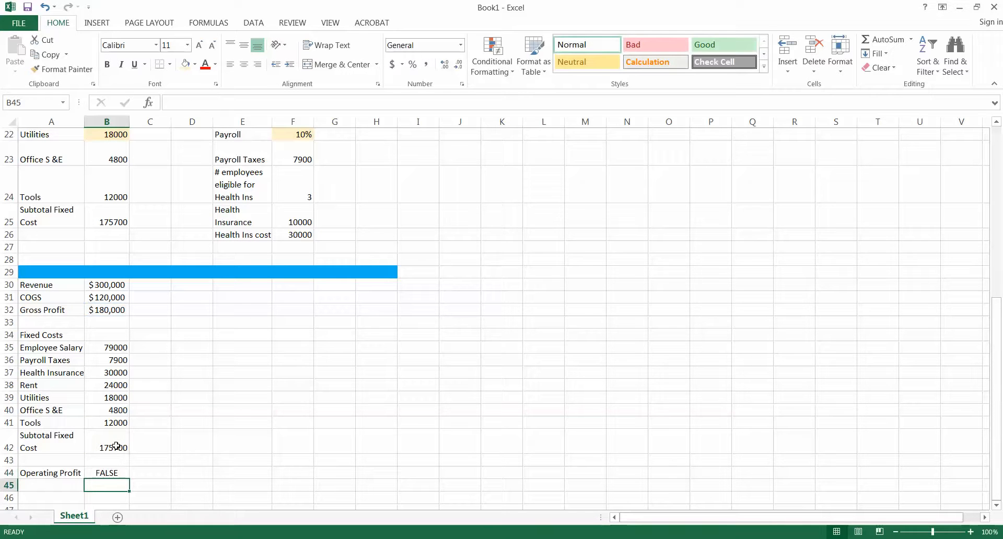
# Calculate Operating Profit in B44 as gross profit minus the fixed cost subtotal with =B32-B42
pyautogui.click(117, 471)
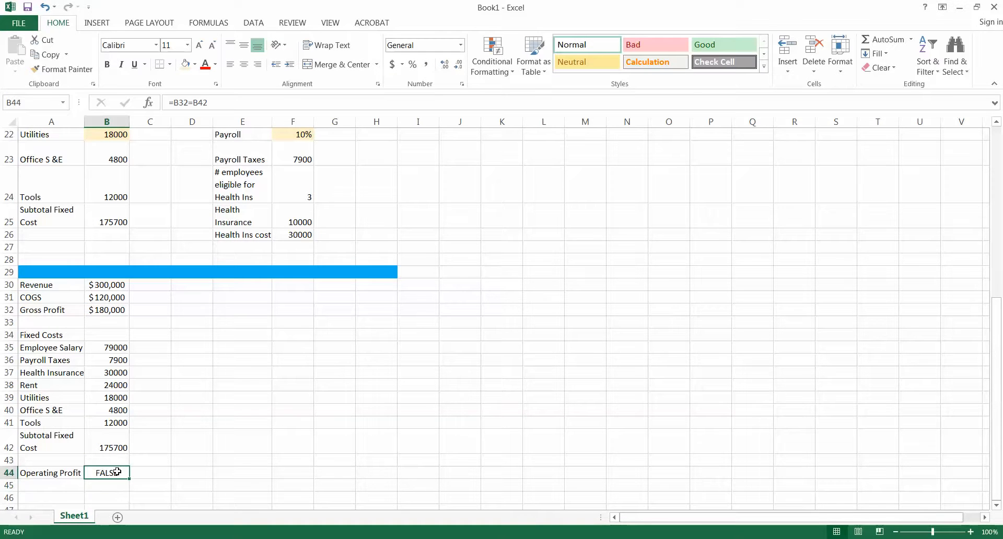
pyautogui.write('=')
pyautogui.click(125, 310)
pyautogui.write('-')
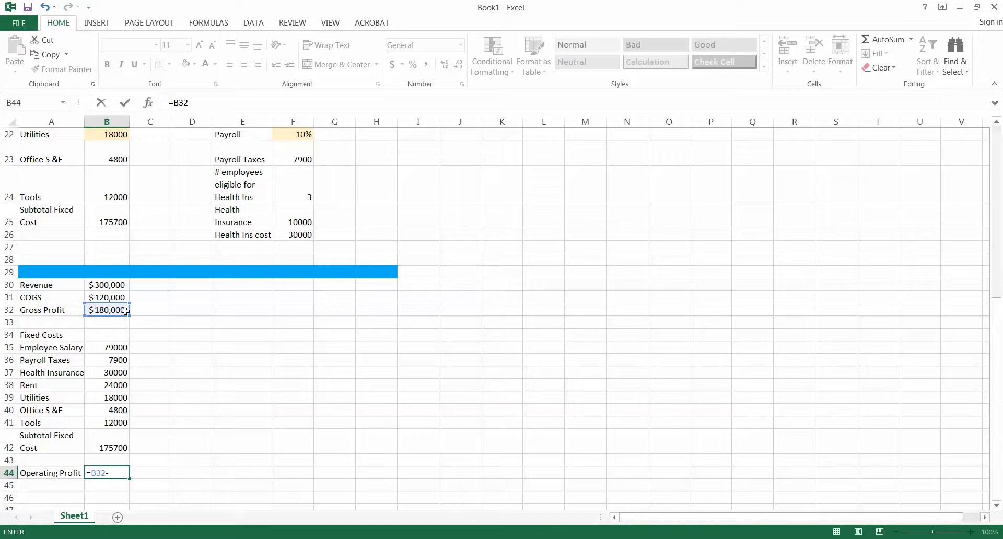
pyautogui.click(104, 442)
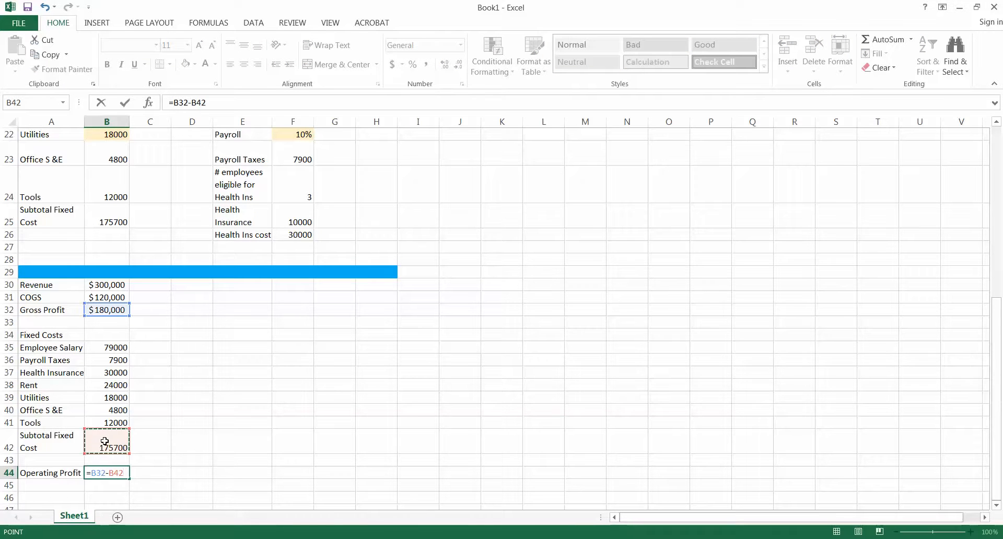
pyautogui.press('Return')
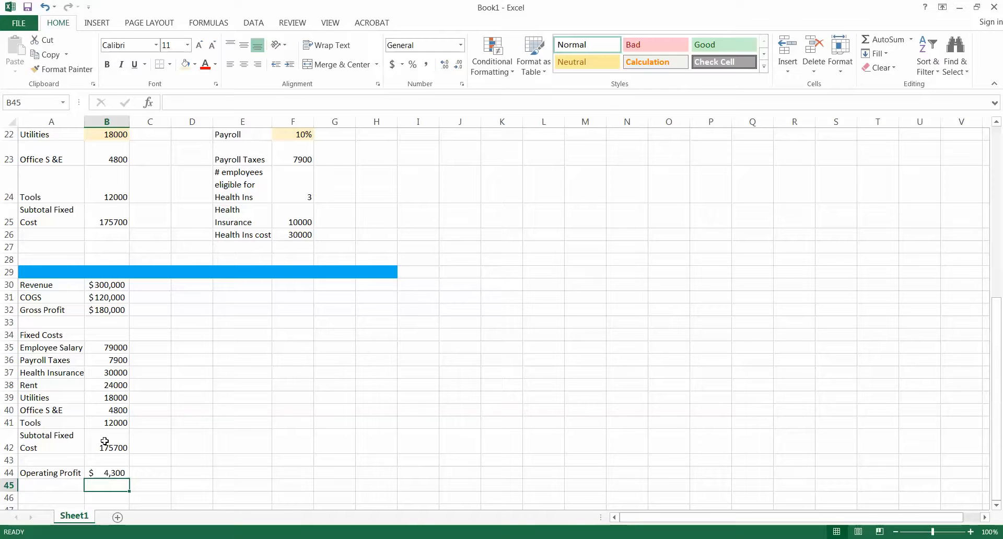
# Insert a blank row above row 1 and move the Inputs label from A2 into A1
pyautogui.scroll(7, 180, 356)
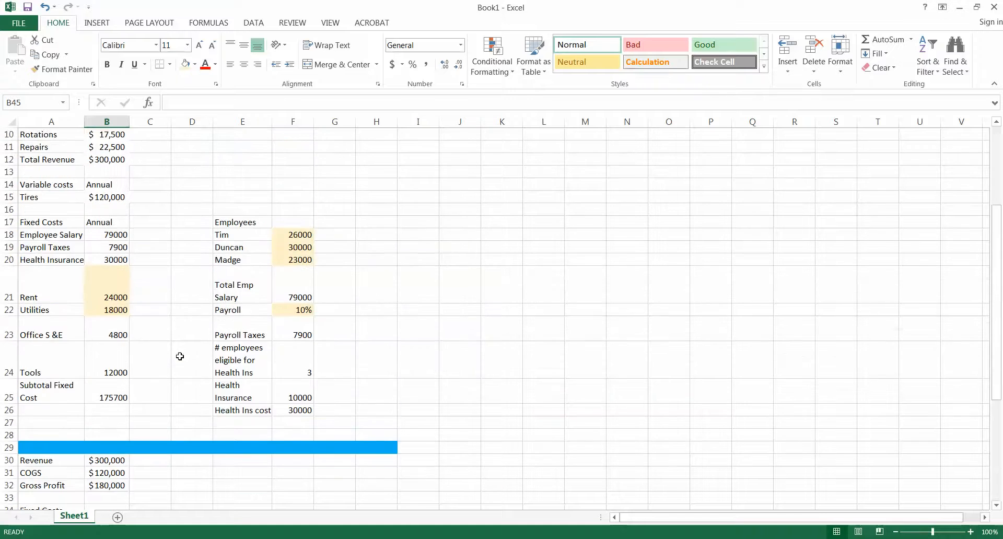
pyautogui.scroll(-4, 196, 380)
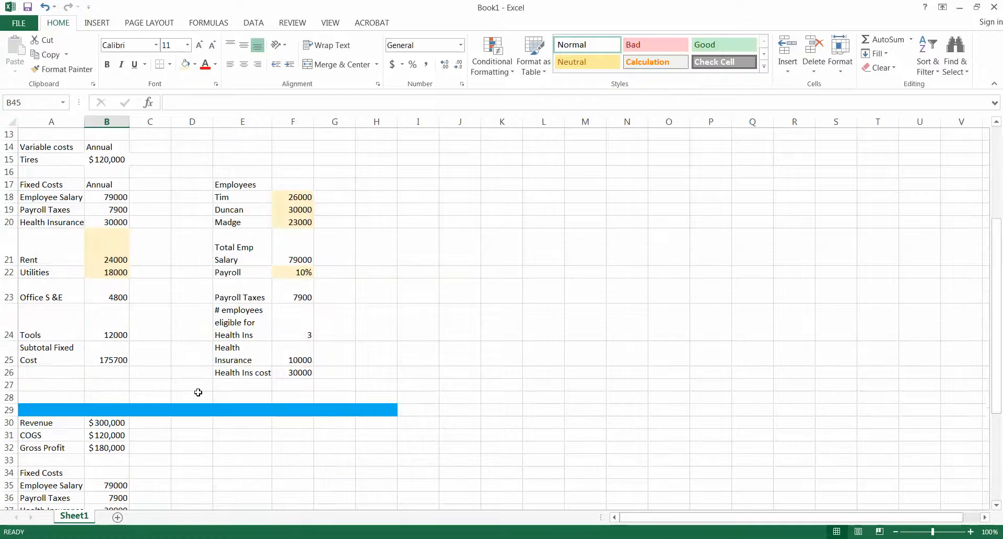
pyautogui.scroll(4, 200, 393)
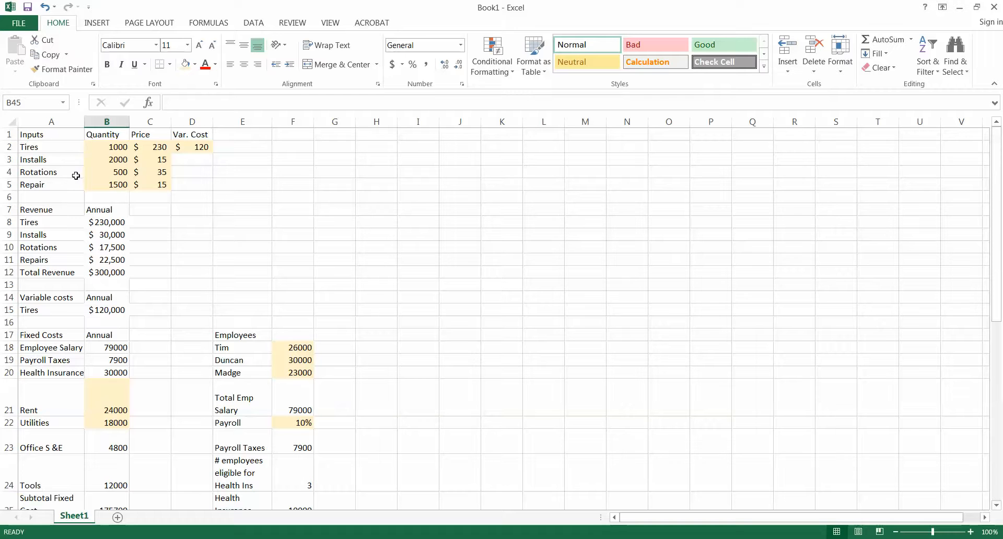
pyautogui.click(35, 134)
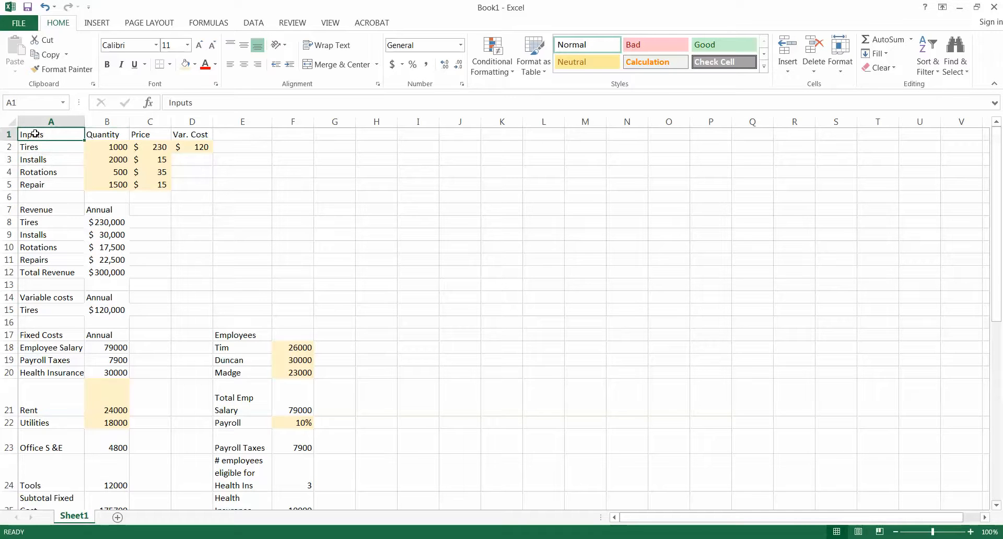
pyautogui.hotkey('alt', 'h')
pyautogui.press('i')
pyautogui.press('r')
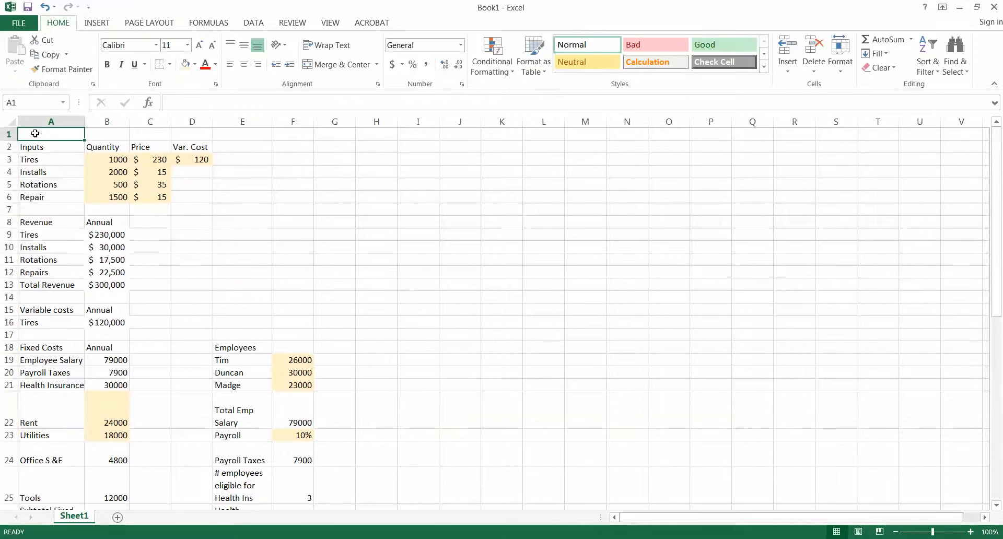
pyautogui.click(61, 142)
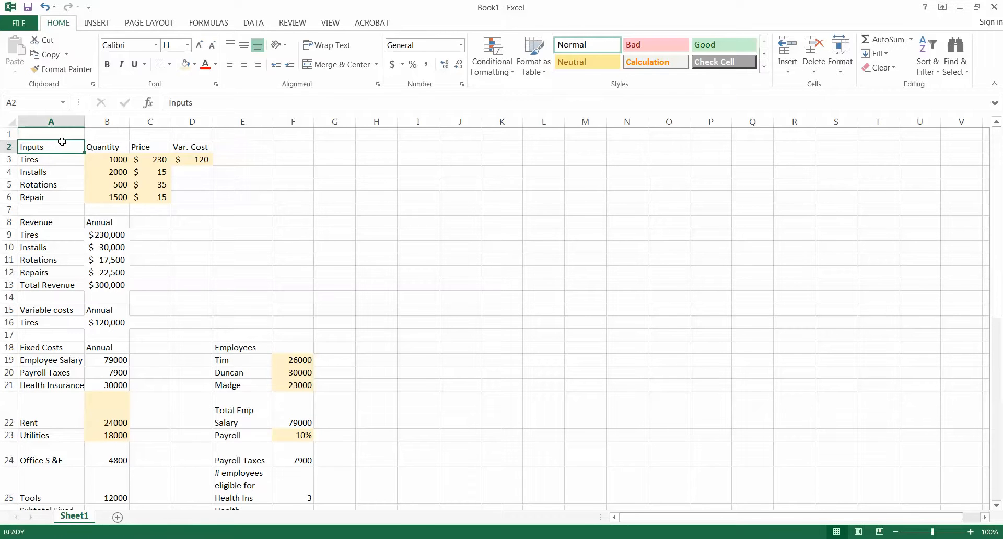
pyautogui.moveTo(61, 141); pyautogui.dragTo(62, 136)
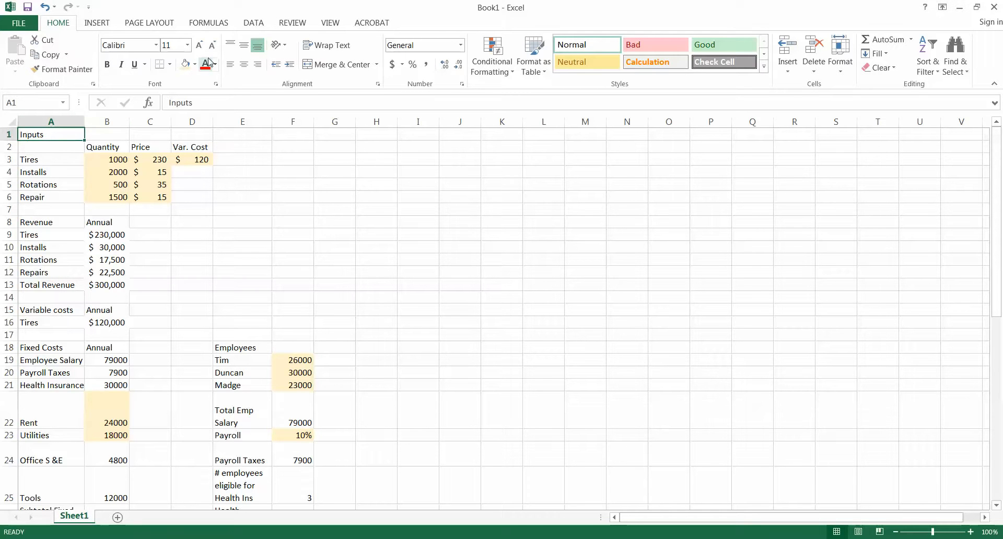
# Format the Inputs title in A1 as 18-point bold and merge and center it across A1:F1
pyautogui.click(187, 45)
pyautogui.click(173, 147)
pyautogui.click(108, 64)
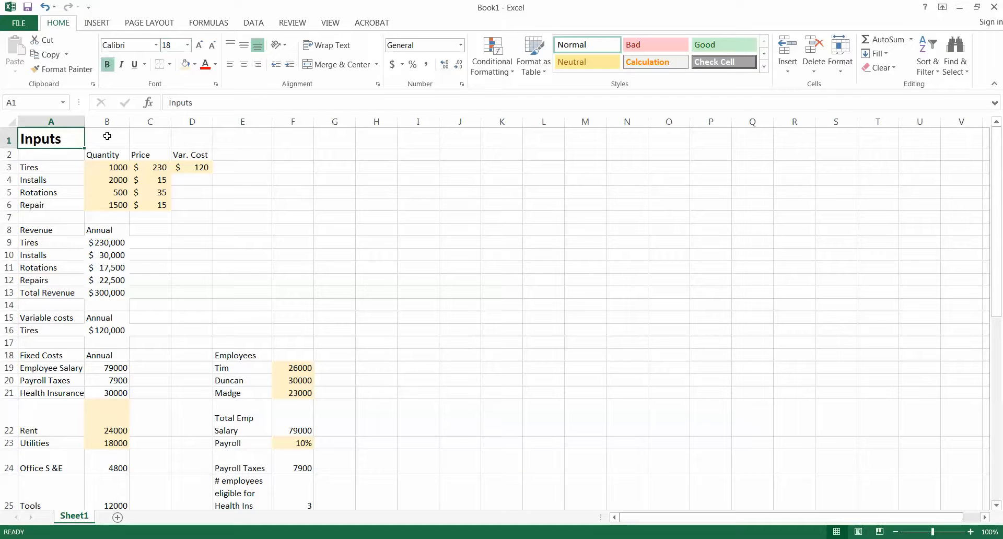
pyautogui.moveTo(69, 139); pyautogui.dragTo(300, 142)
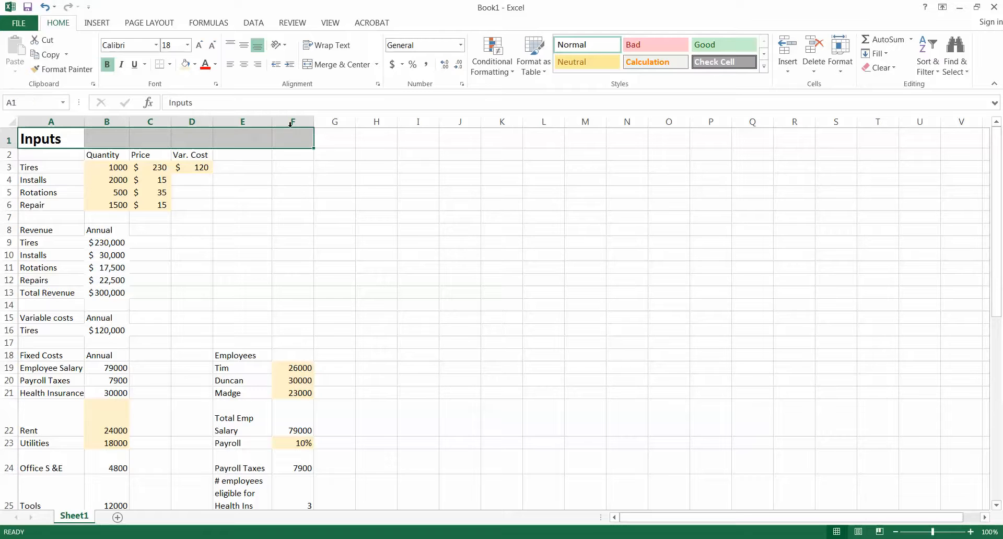
pyautogui.click(338, 65)
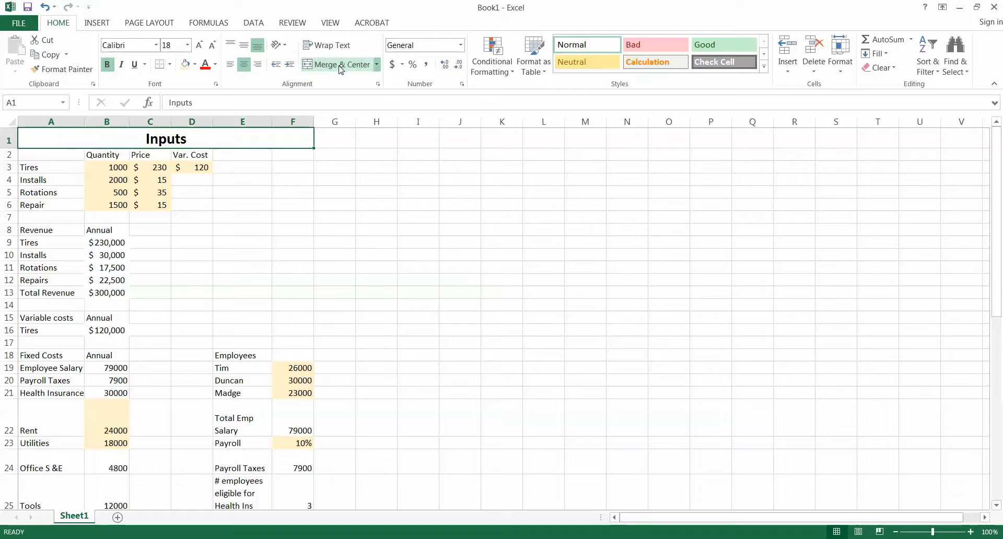
pyautogui.click(357, 171)
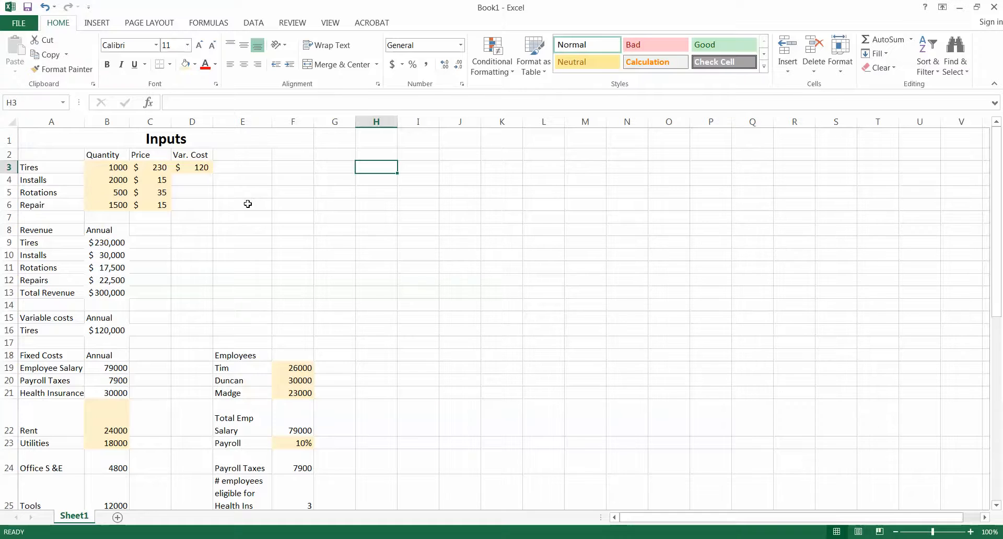
# Apply a Thick Box Border around the inputs section A1:F28
pyautogui.scroll(-1, 248, 204)
pyautogui.scroll(1, 248, 205)
pyautogui.moveTo(49, 139); pyautogui.dragTo(231, 392)
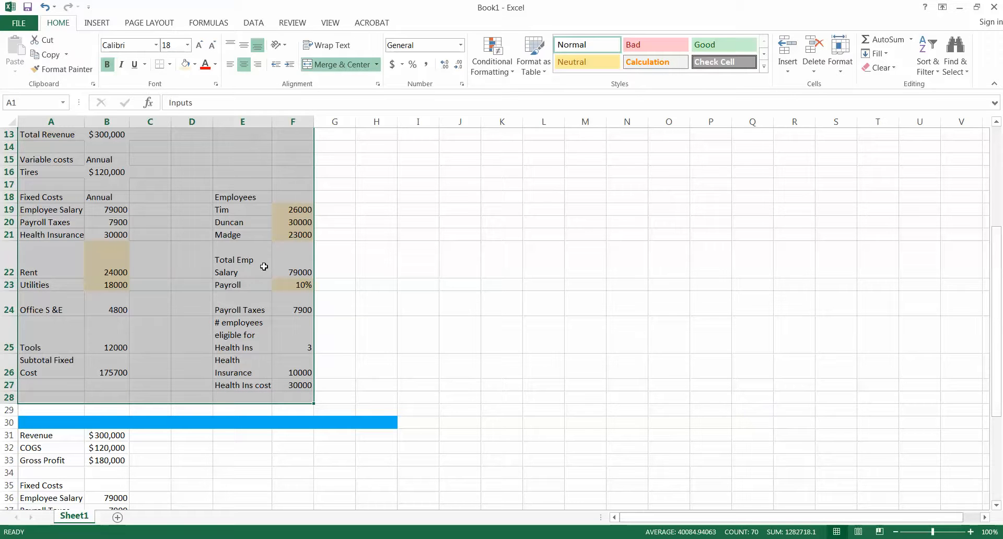
pyautogui.click(170, 65)
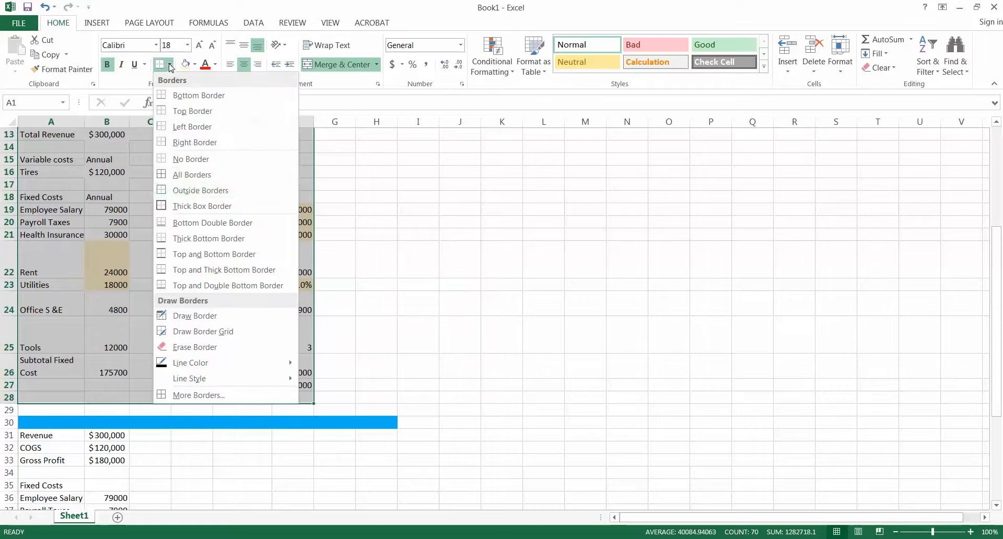
pyautogui.click(197, 206)
pyautogui.scroll(4, 275, 235)
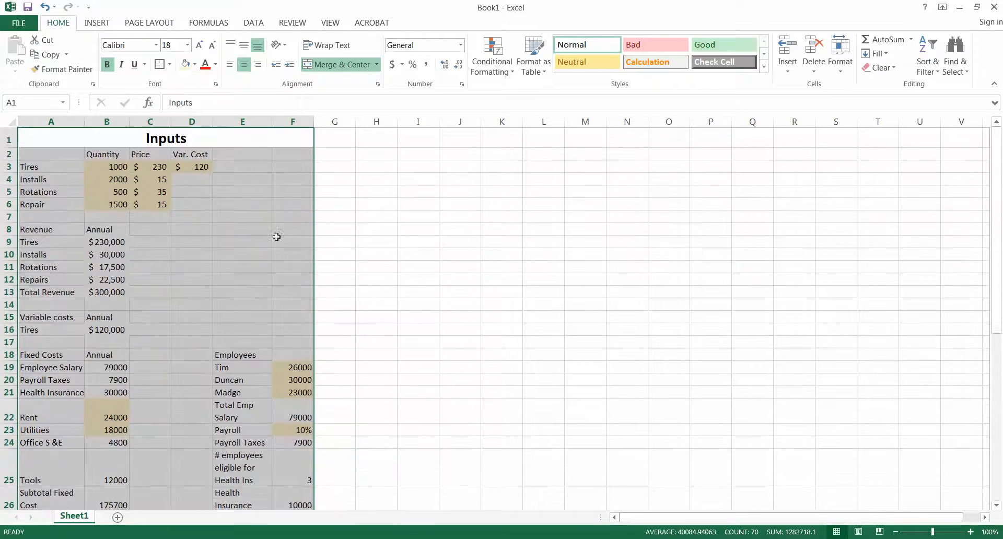
pyautogui.click(381, 303)
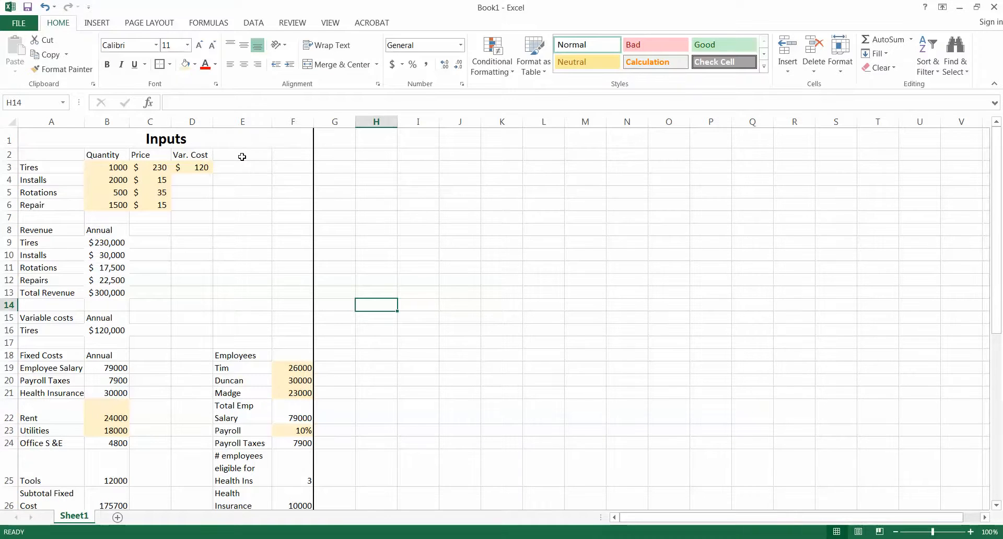
# Shade the number of eligible employees in F25 and Health Insurance in F26 with the light yellow input fill
pyautogui.scroll(-3, 243, 162)
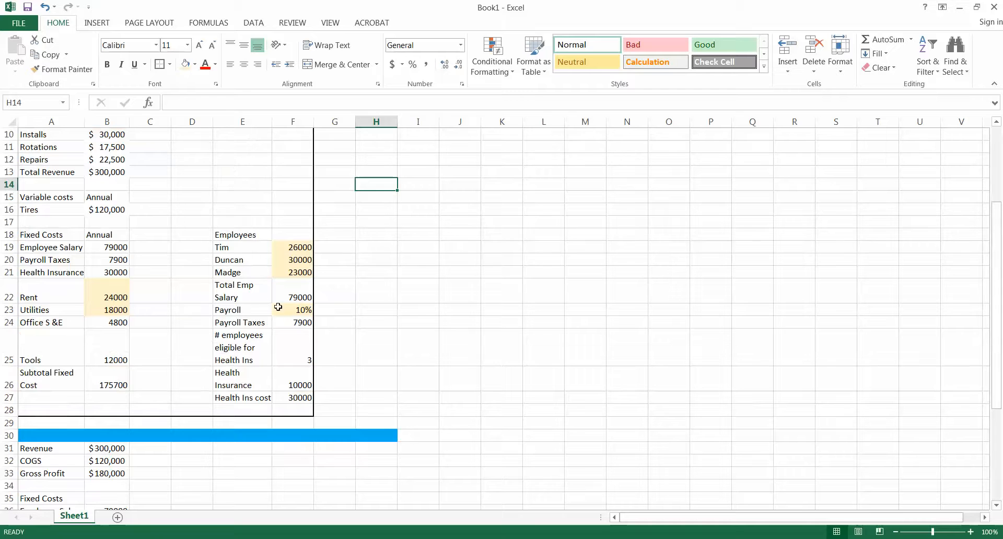
pyautogui.click(288, 308)
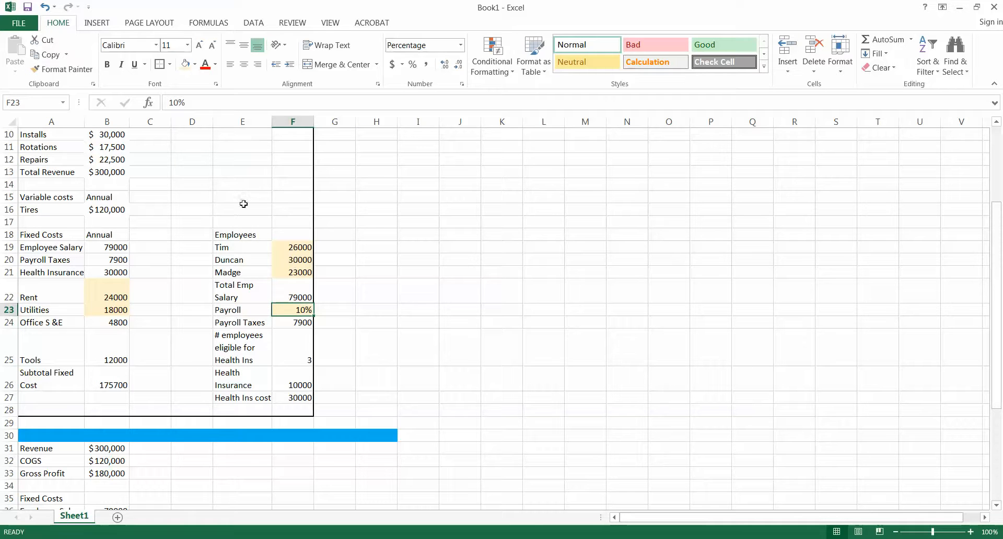
pyautogui.click(305, 359)
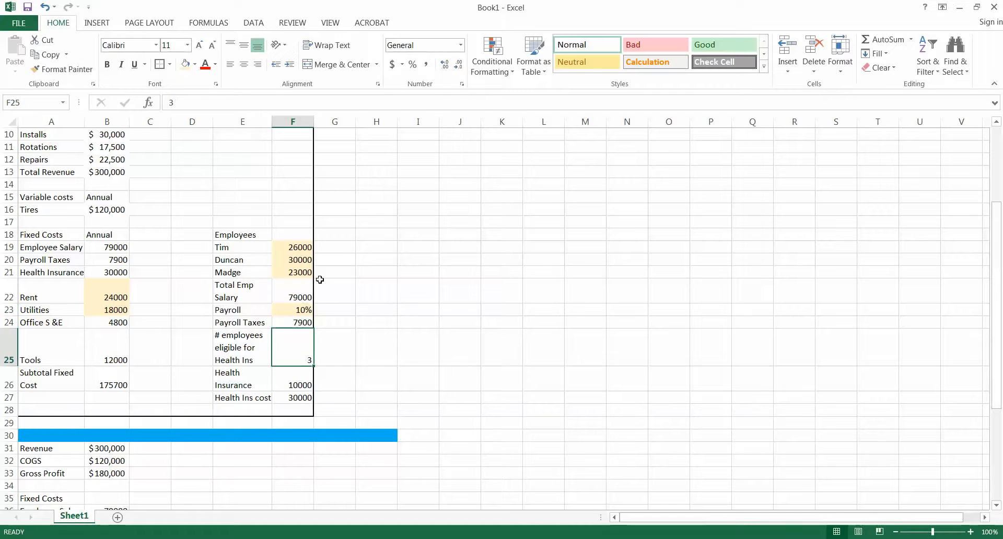
pyautogui.click(183, 66)
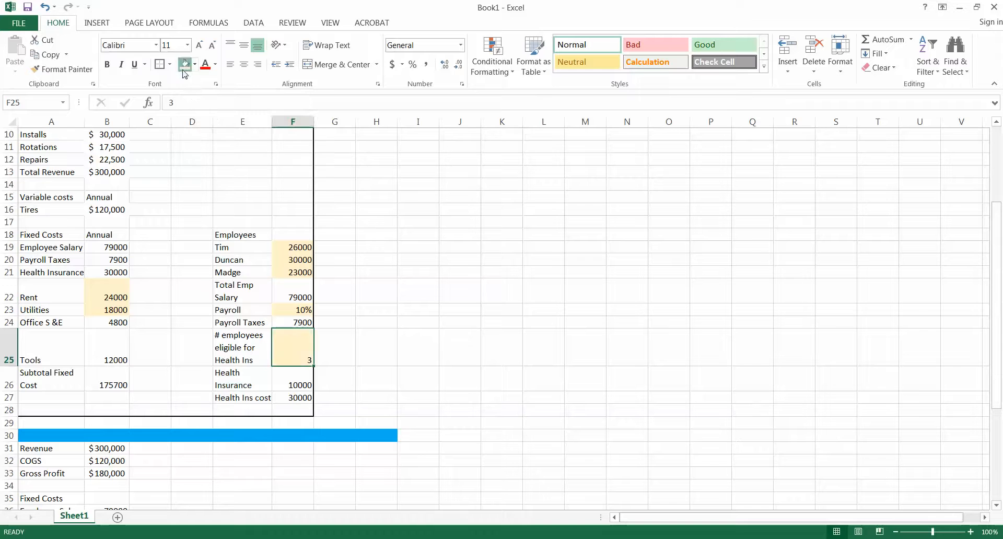
pyautogui.click(292, 387)
pyautogui.click(185, 65)
pyautogui.click(350, 343)
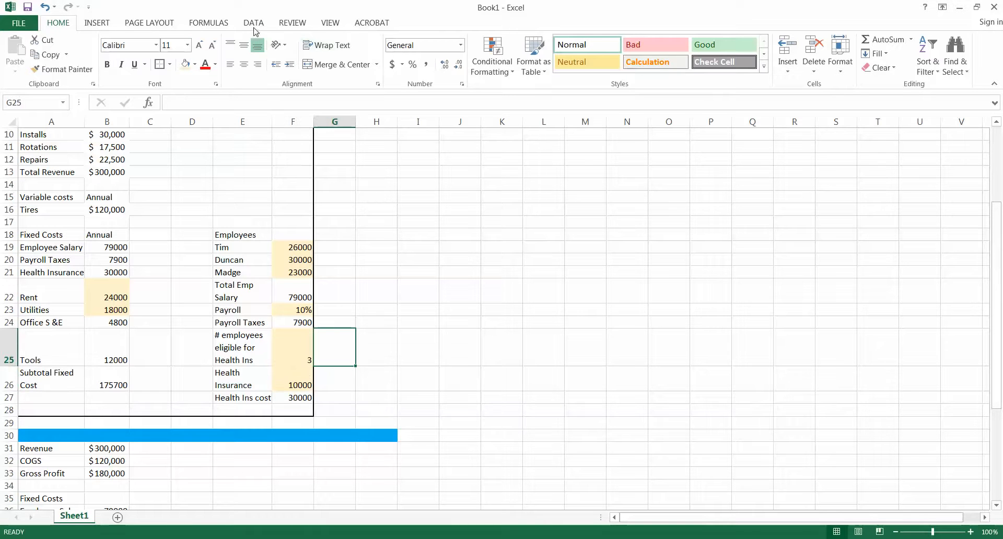
# Show the worksheet's formulas and check the inputs section for hard-coded cells without the input fill
pyautogui.click(208, 23)
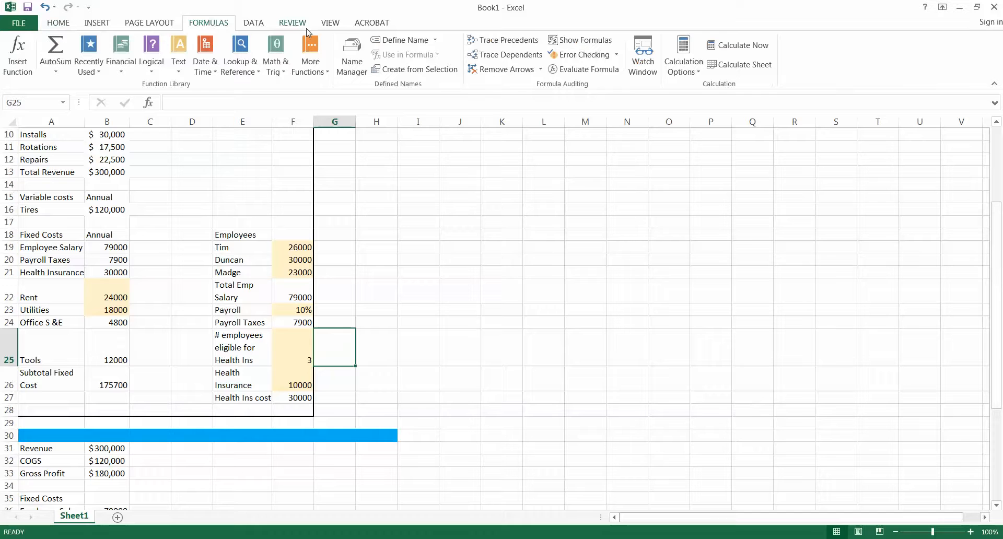
pyautogui.click(574, 46)
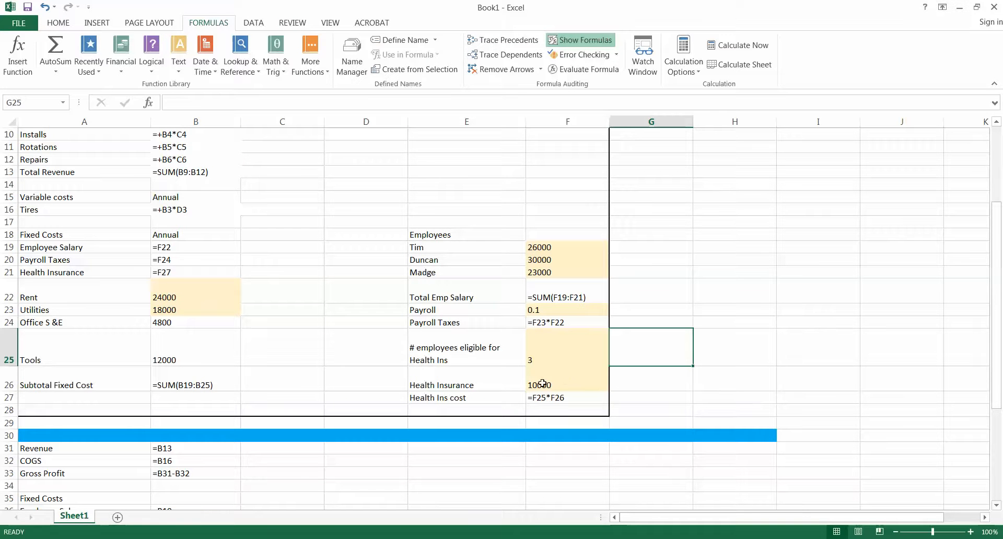
pyautogui.scroll(3, 222, 268)
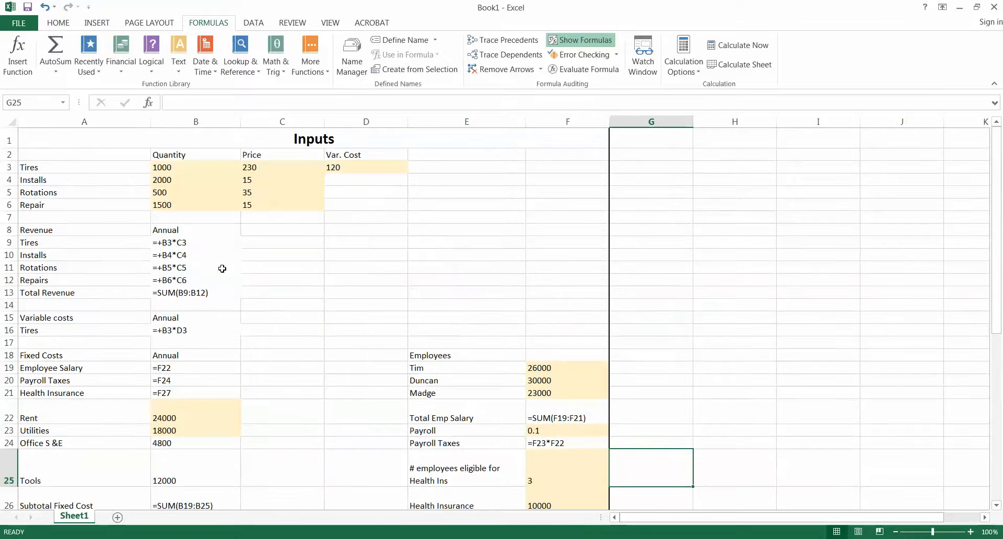
pyautogui.scroll(-2, 280, 388)
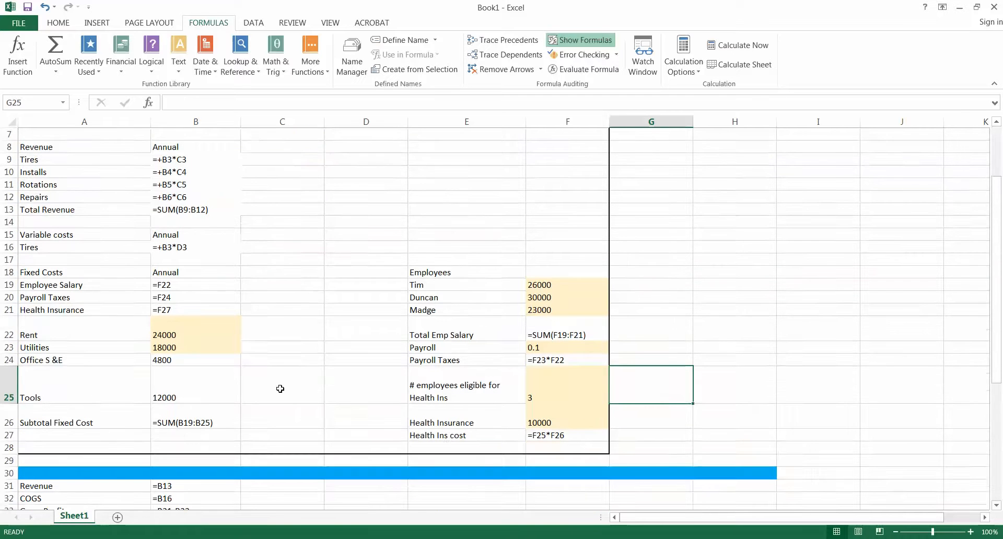
# Shade the Office S &E amount in B24 and the Tools amount in B25 with the light yellow input fill
pyautogui.click(172, 362)
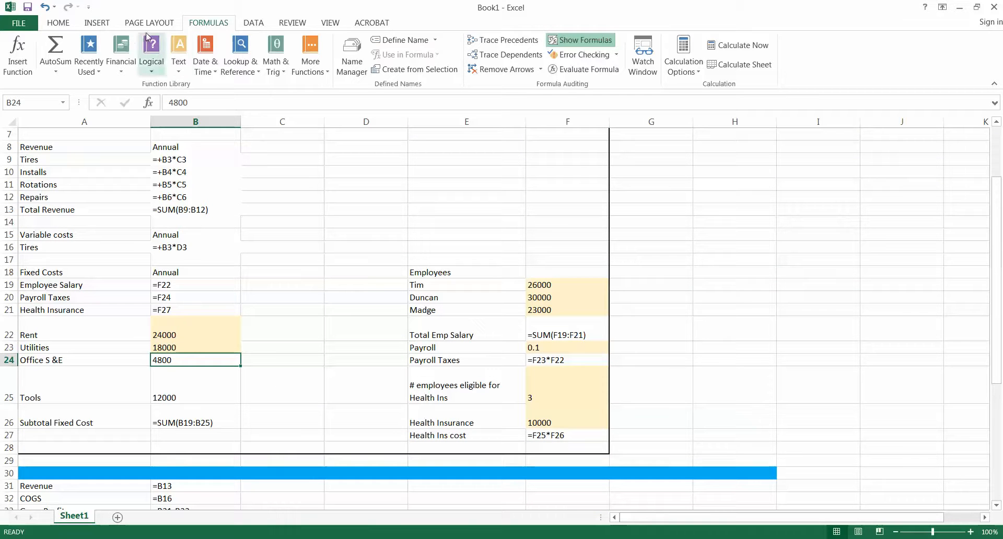
pyautogui.click(58, 23)
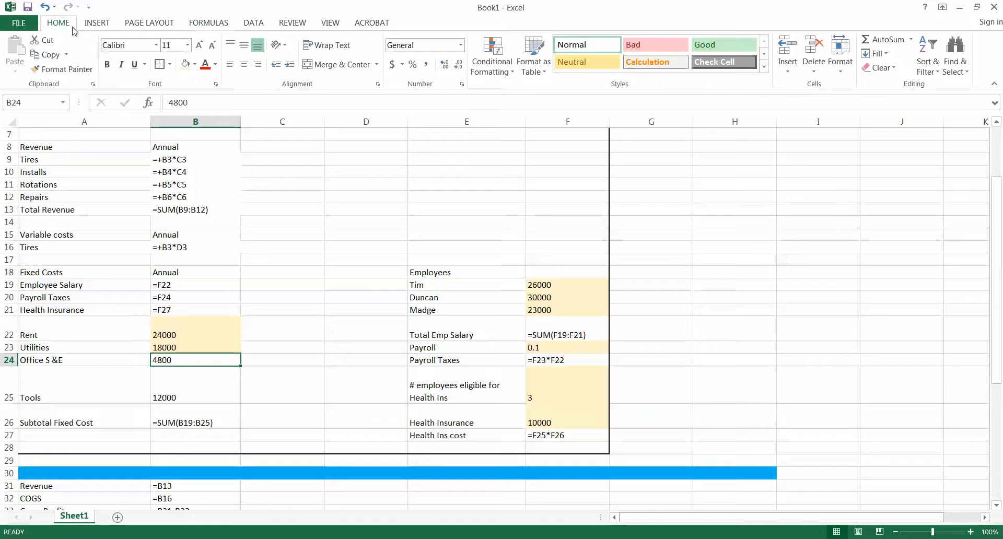
pyautogui.click(183, 67)
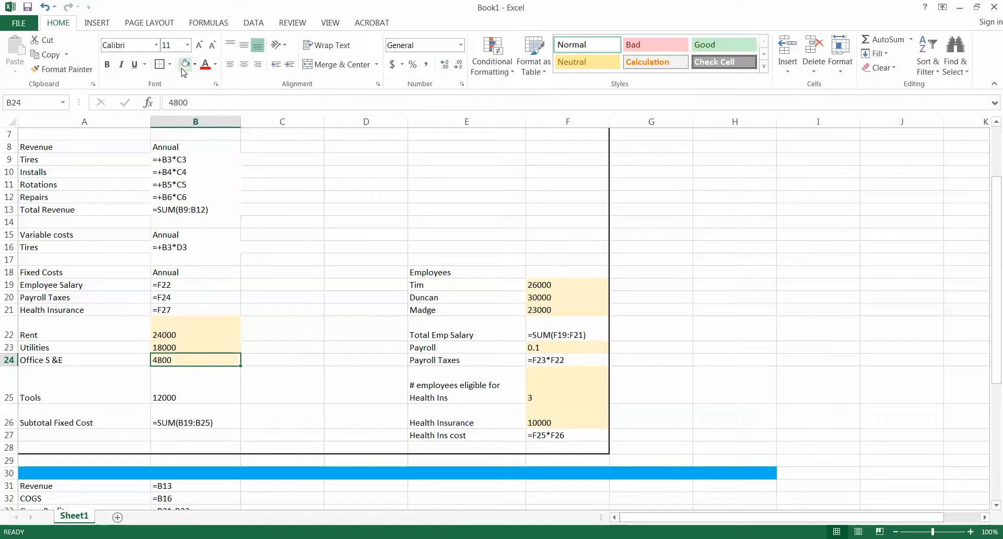
pyautogui.click(207, 385)
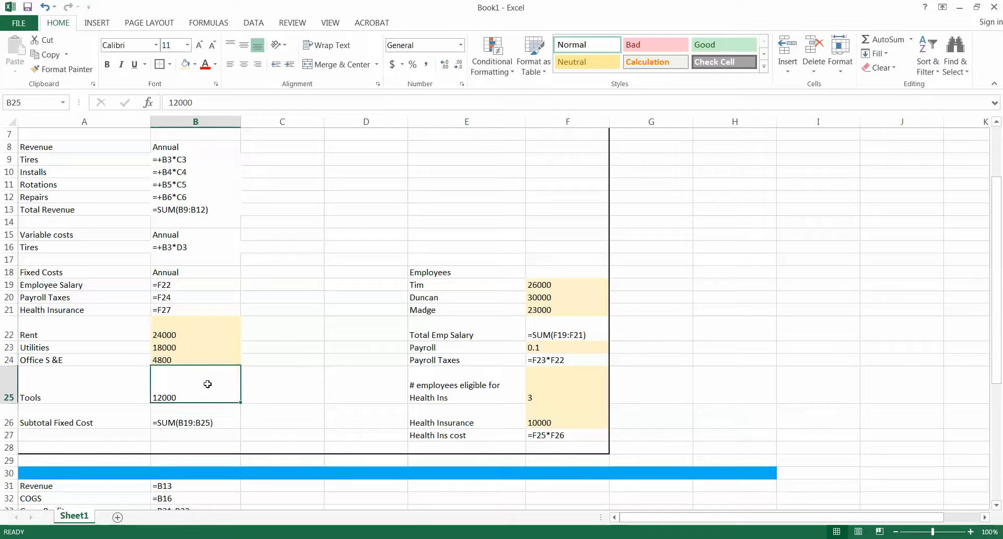
pyautogui.click(184, 67)
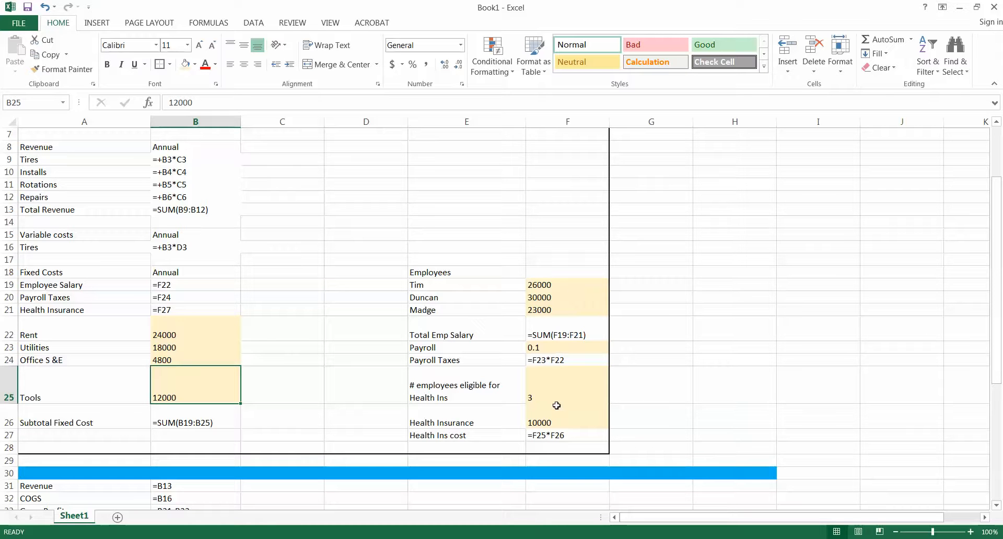
# Check the rest of the sheet for unshaded hard-coded inputs and switch the worksheet from formulas back to values
pyautogui.scroll(2, 514, 391)
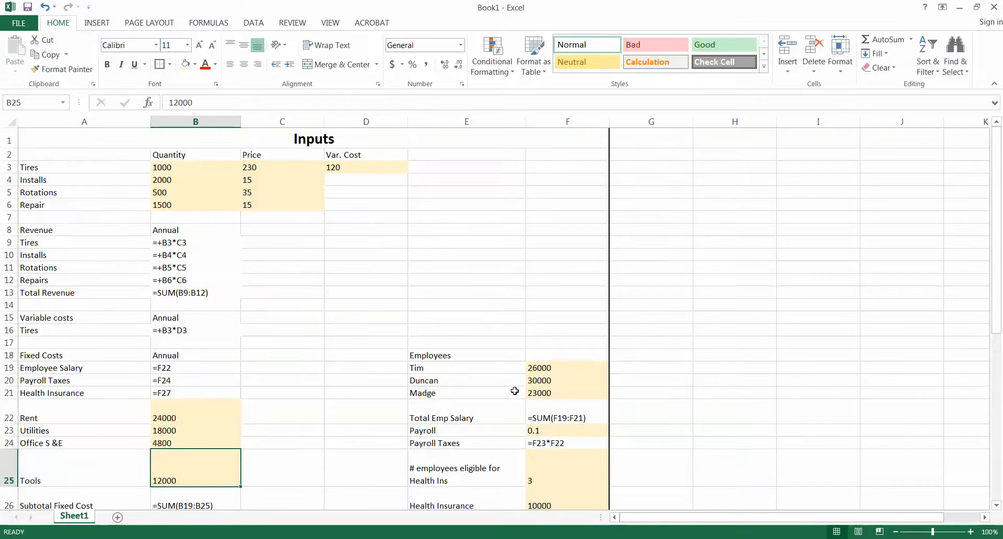
pyautogui.scroll(-5, 514, 390)
pyautogui.scroll(-4, 514, 390)
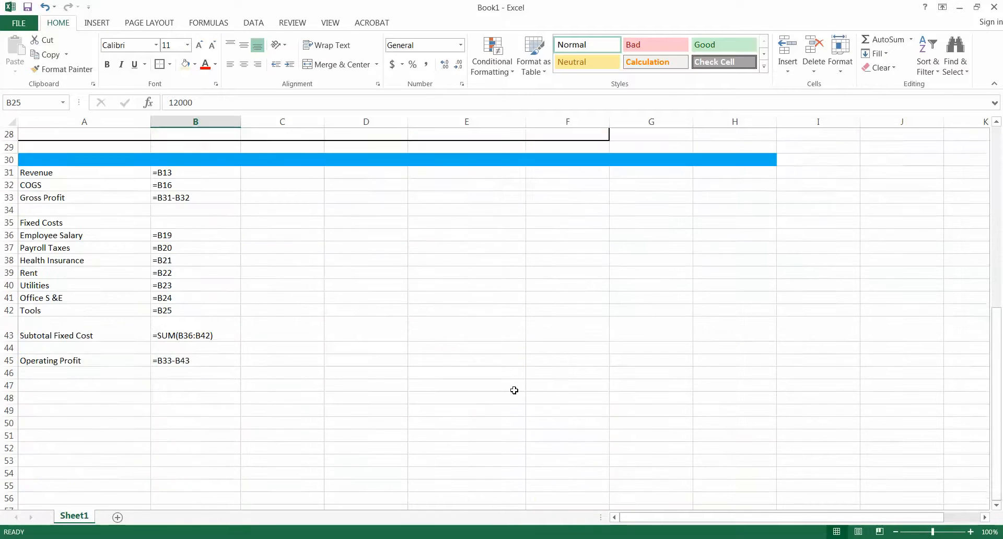
pyautogui.scroll(9, 514, 391)
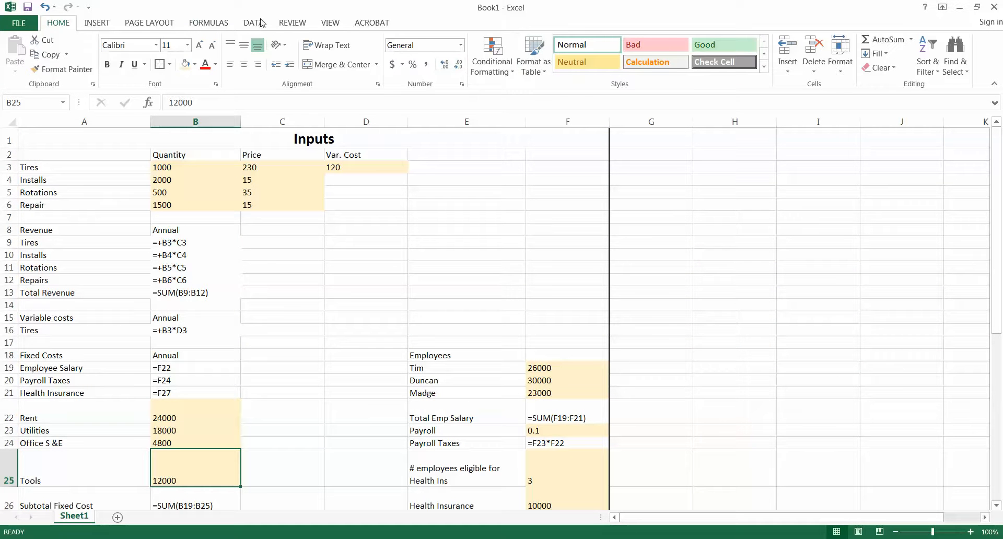
pyautogui.click(217, 23)
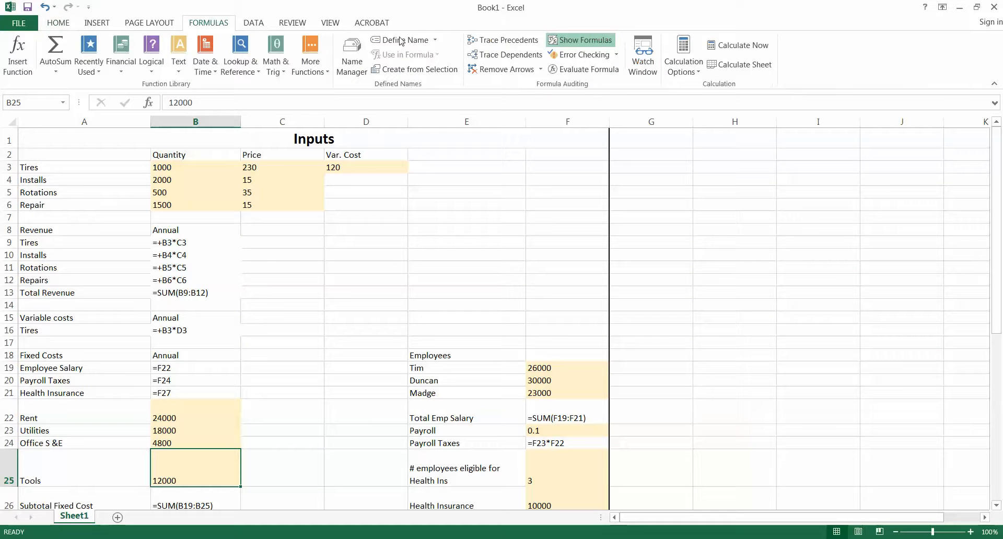
pyautogui.click(580, 40)
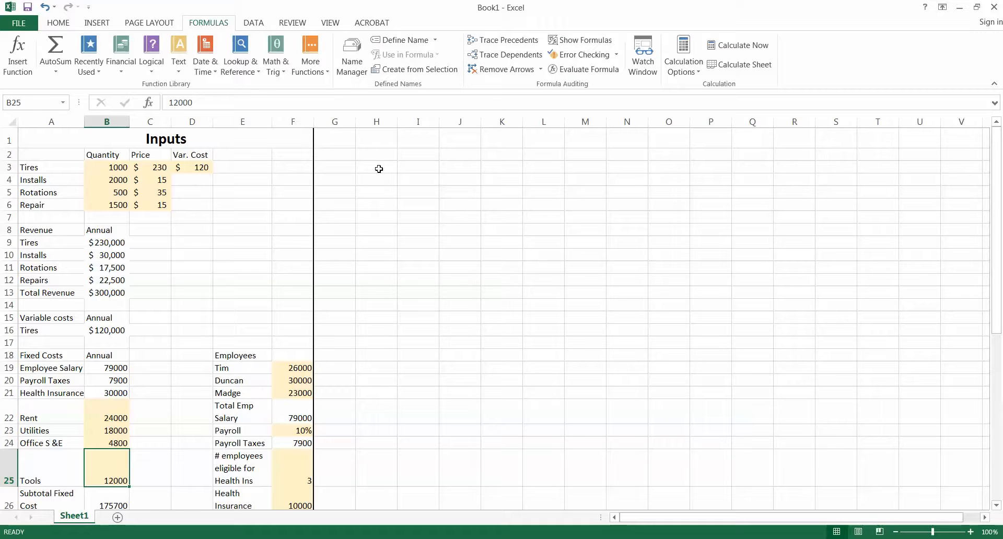
# Save the workbook in the "Prep work for Class #6 on Budgeting" folder, naming it with the owner's first name in possessive form plus "Tire Store"
pyautogui.click(20, 23)
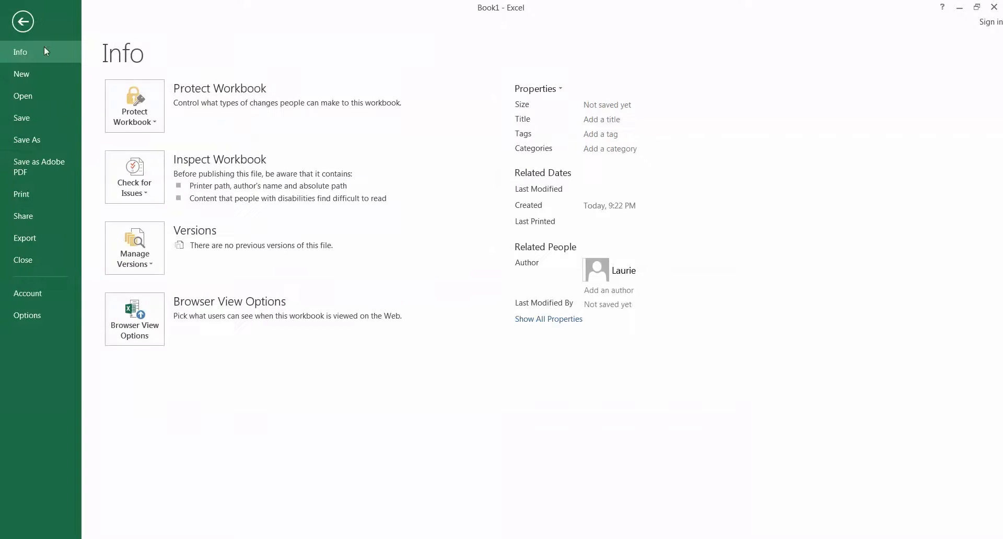
pyautogui.click(46, 146)
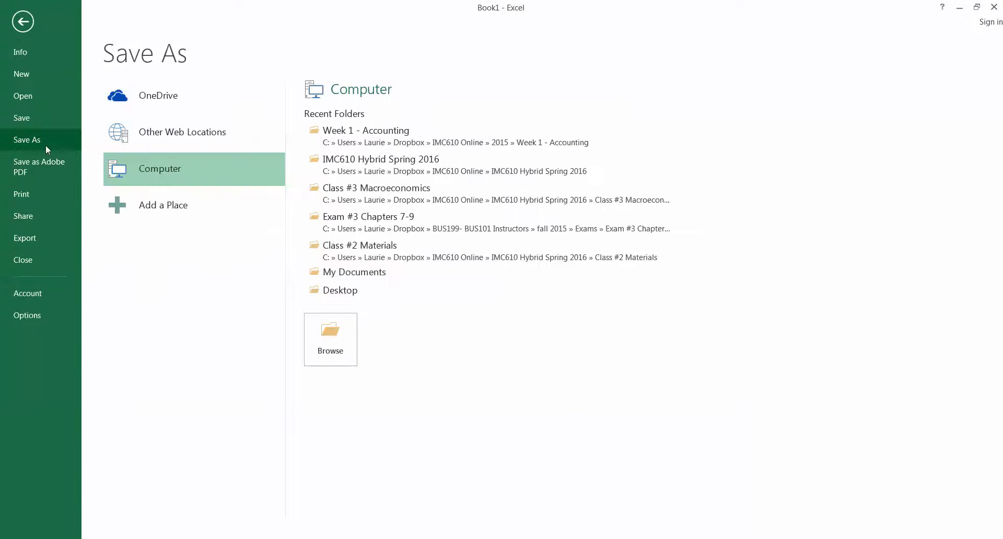
pyautogui.click(383, 176)
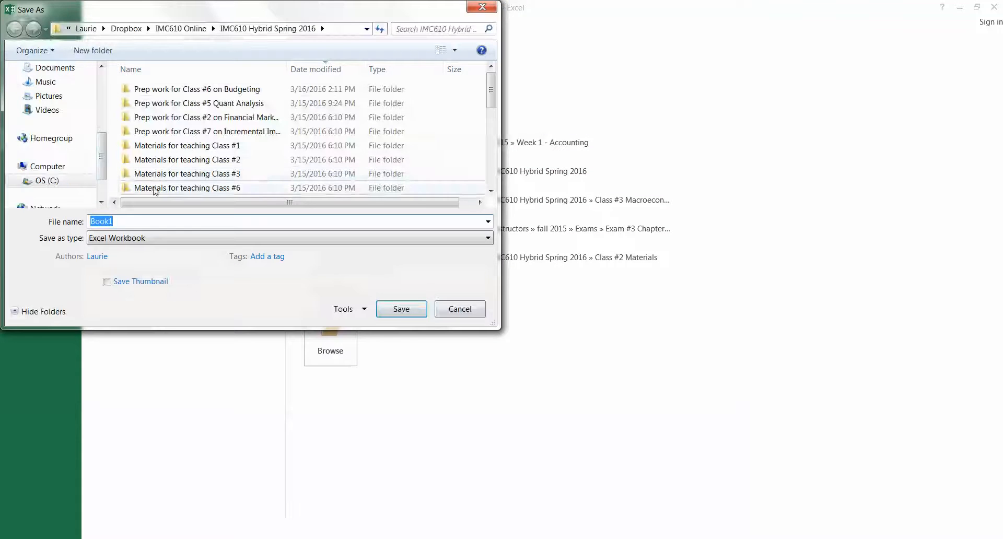
pyautogui.doubleClick(197, 94)
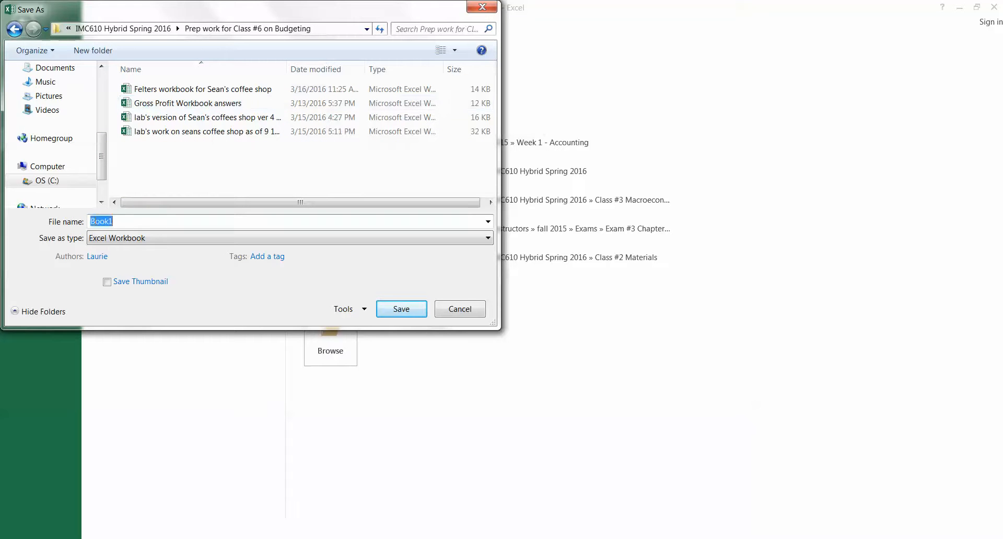
pyautogui.write("Laurie's Tire Store")
pyautogui.click(406, 311)
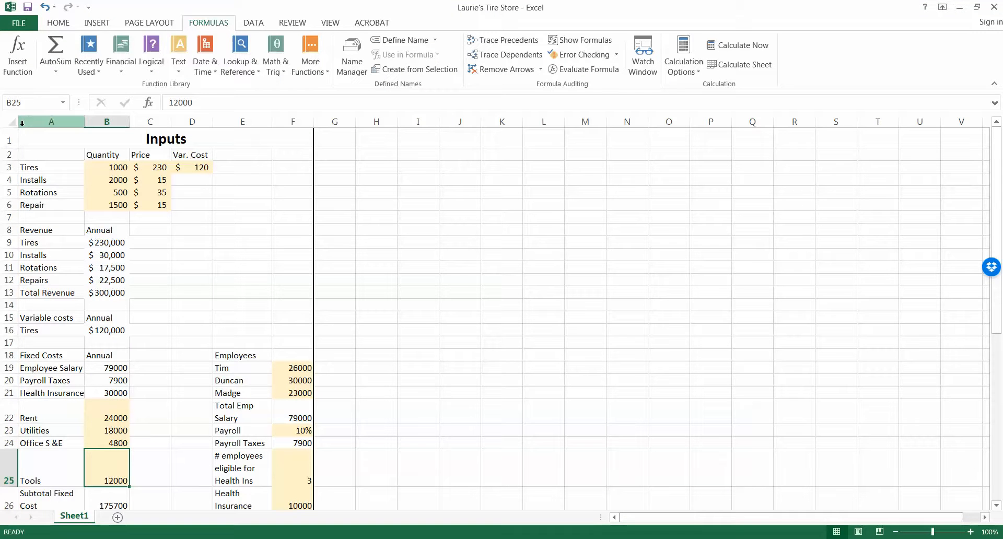
# Copy the entire contents of Sheet1 into a new worksheet using the regular paste option
pyautogui.scroll(-4, 20, 135)
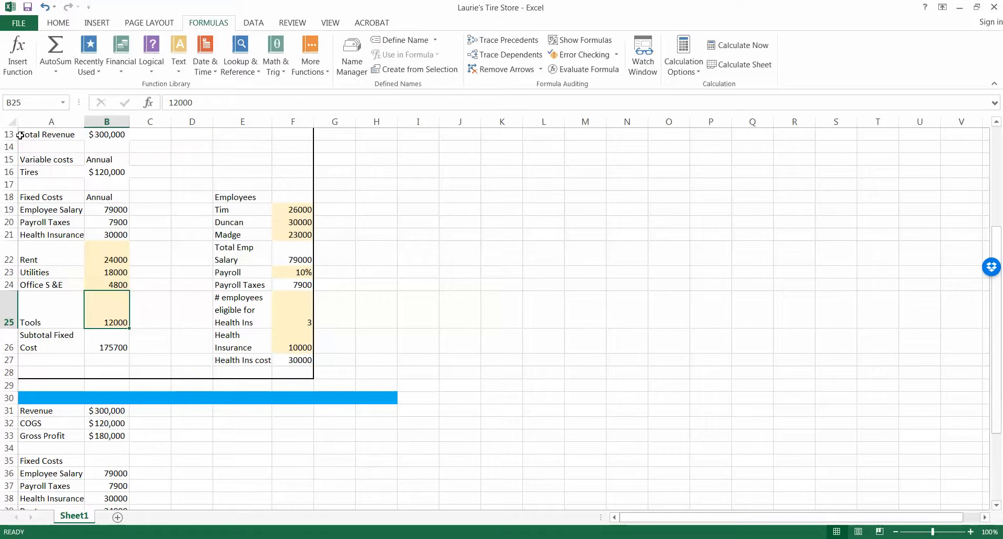
pyautogui.scroll(-5, 20, 135)
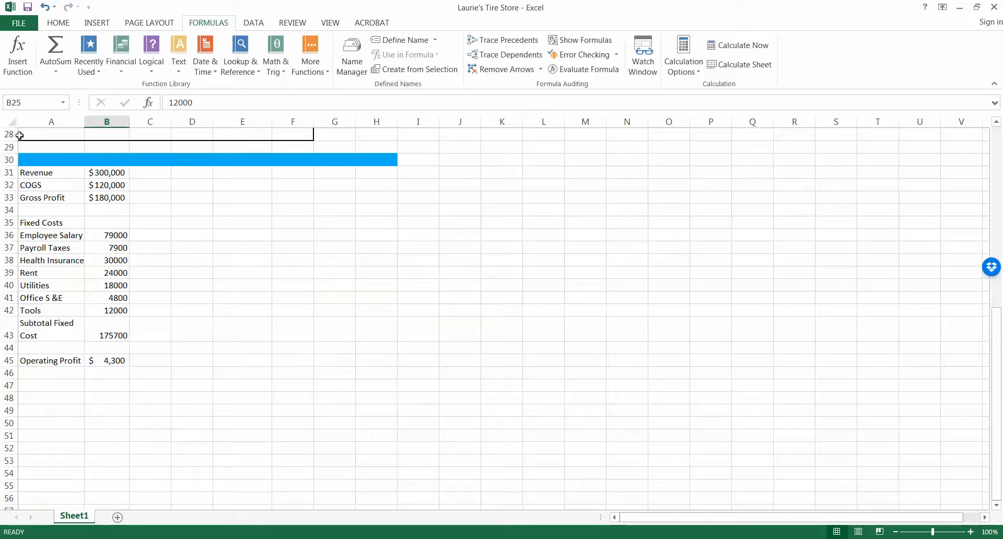
pyautogui.scroll(9, 19, 136)
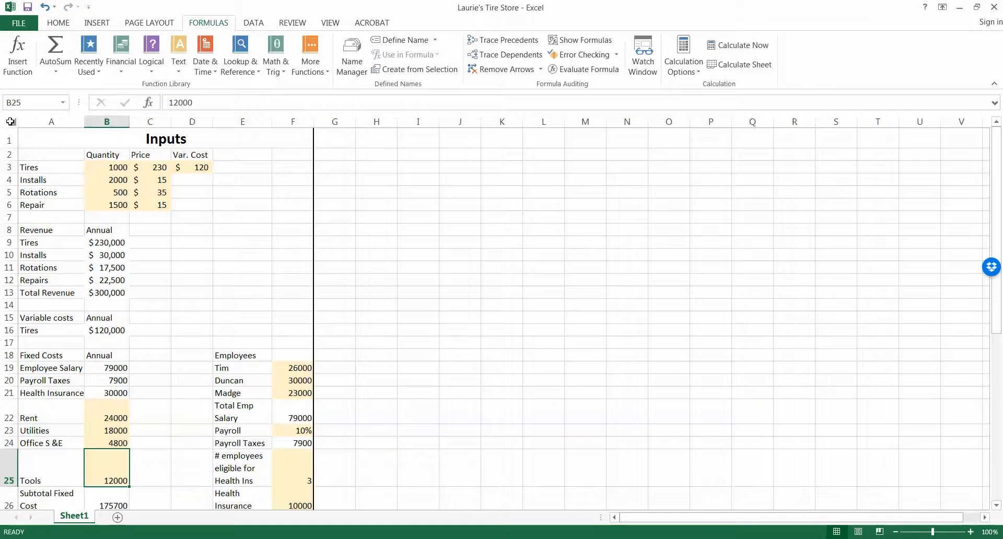
pyautogui.rightClick(10, 121)
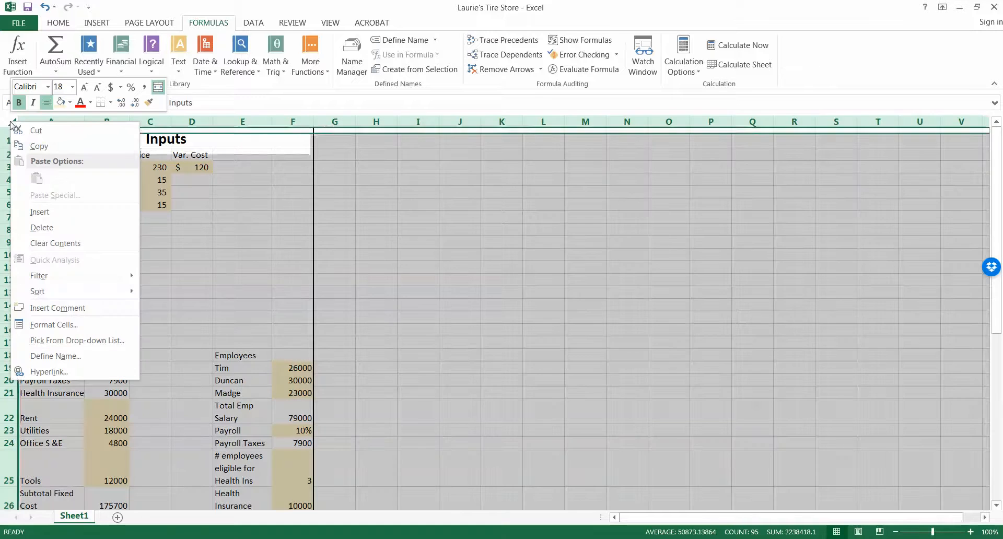
pyautogui.click(37, 146)
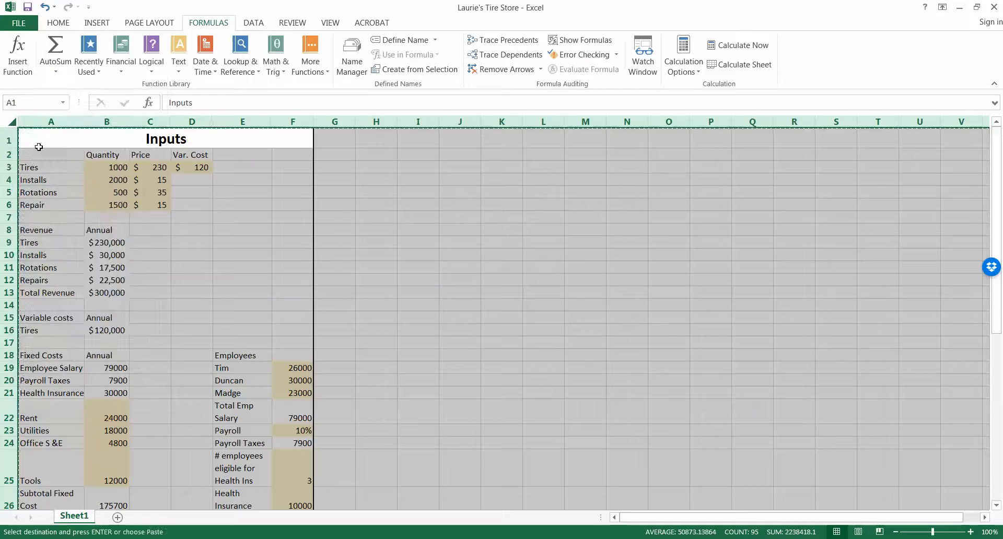
pyautogui.click(117, 517)
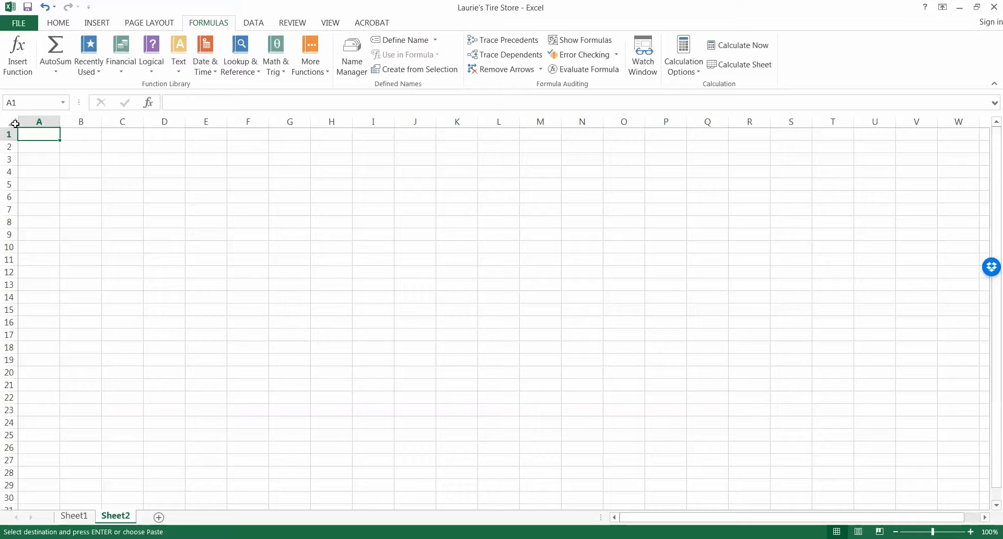
pyautogui.rightClick(14, 123)
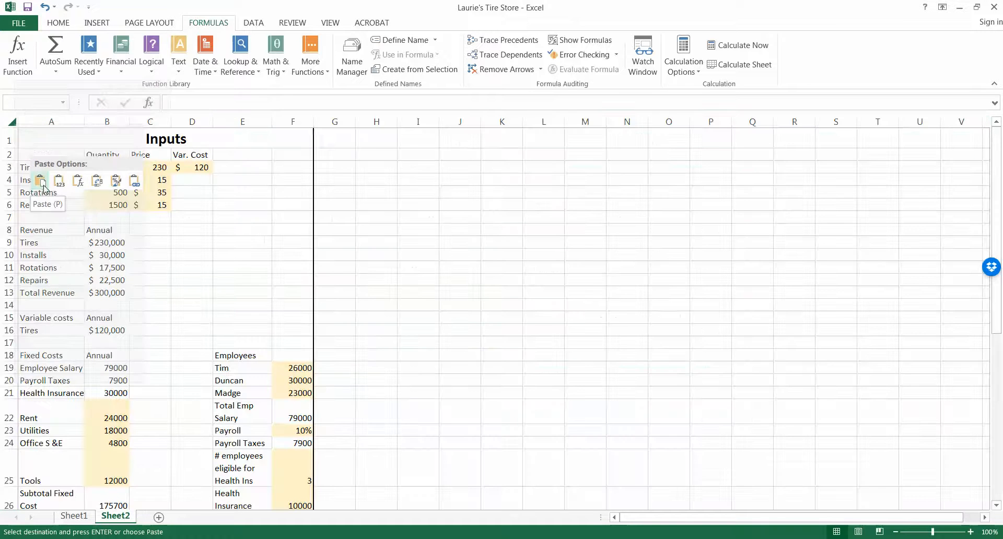
pyautogui.click(42, 183)
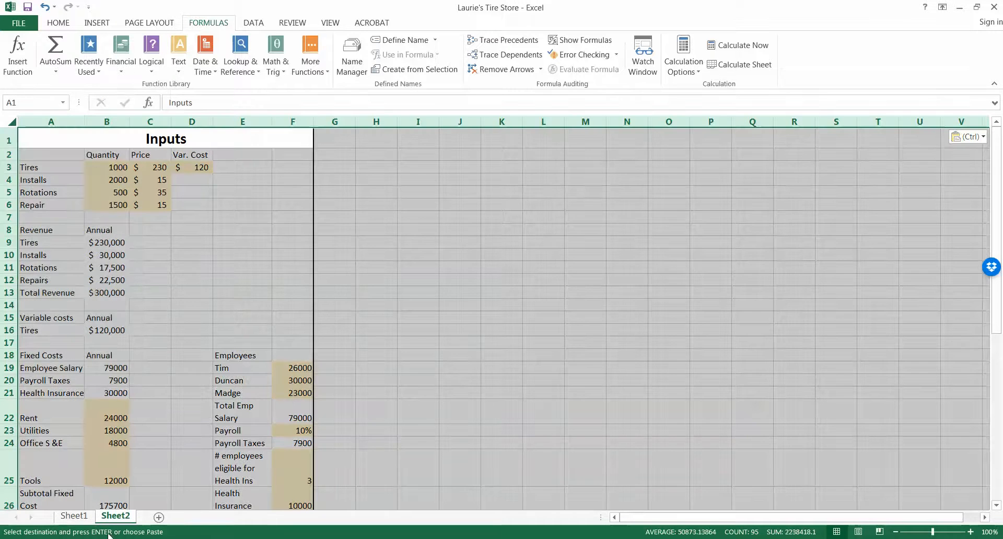
pyautogui.click(180, 239)
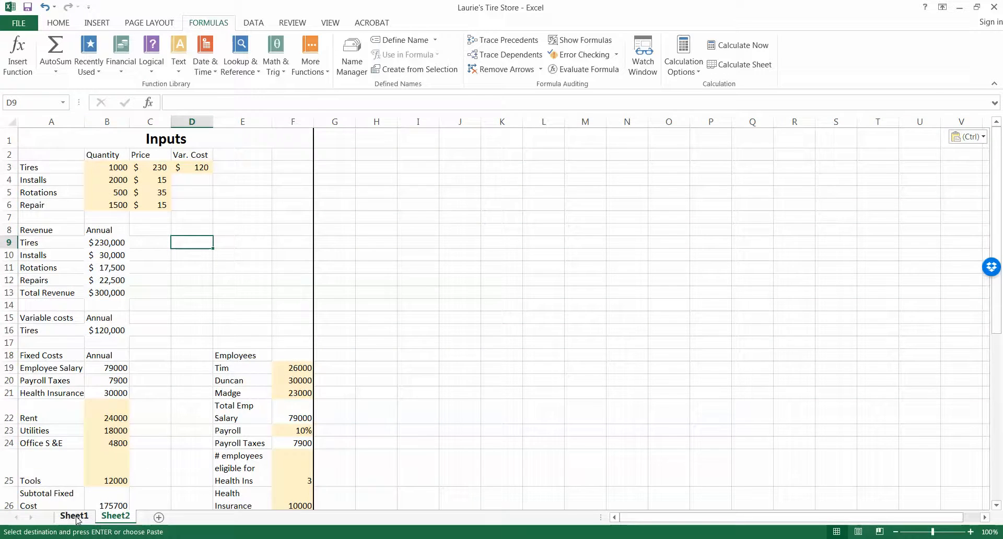
# Rename Sheet1 as "Original" and Sheet2 as "Alternative"
pyautogui.click(74, 516)
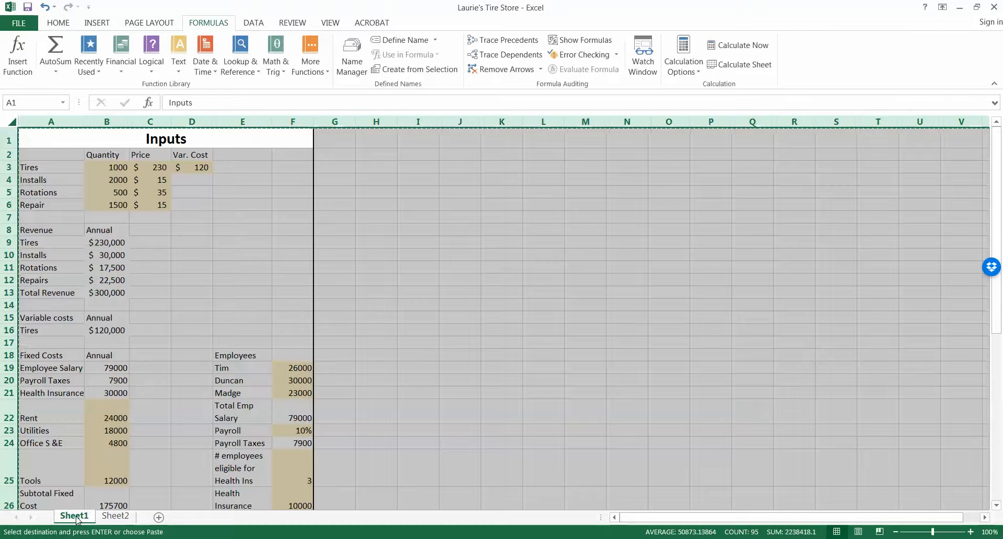
pyautogui.doubleClick(78, 518)
pyautogui.write('Original')
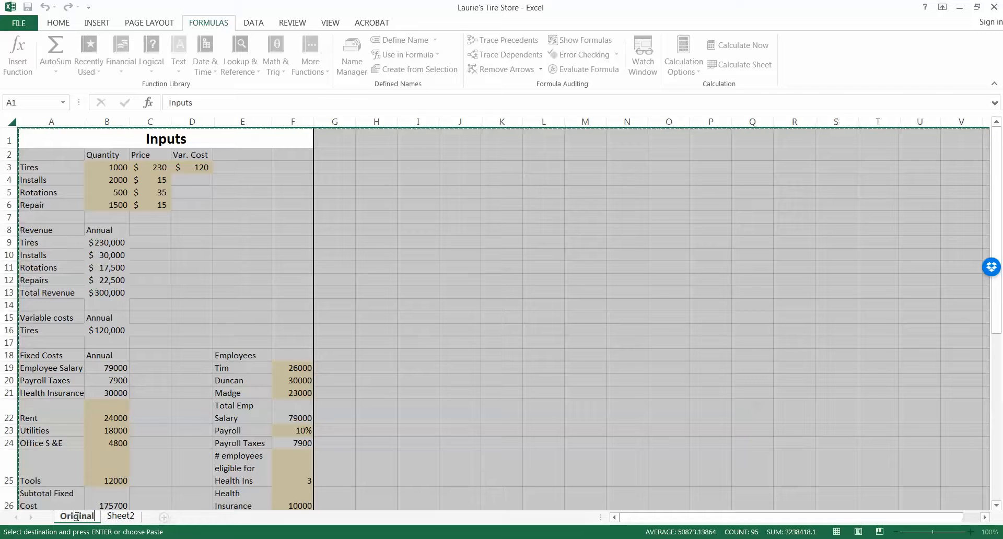
pyautogui.click(119, 516)
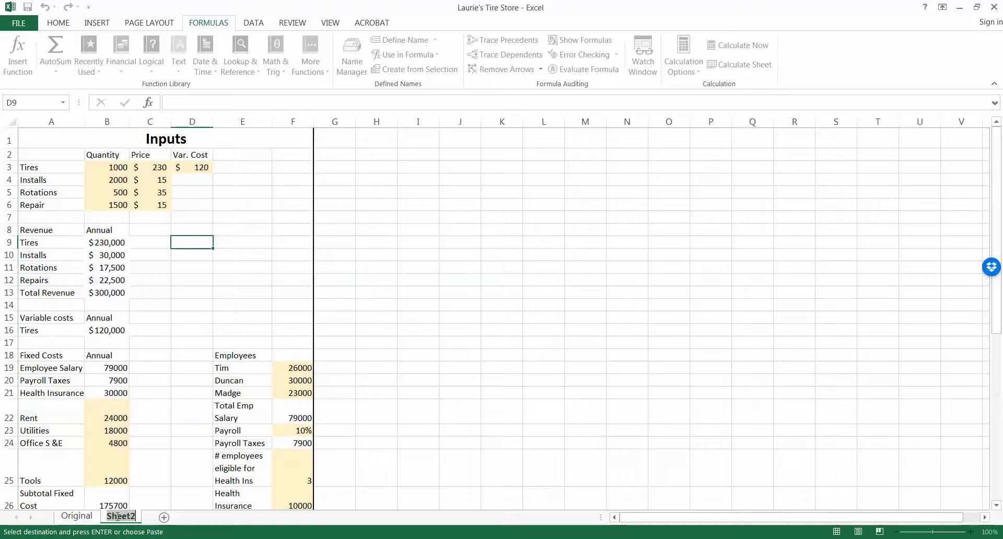
pyautogui.write('Alternat')
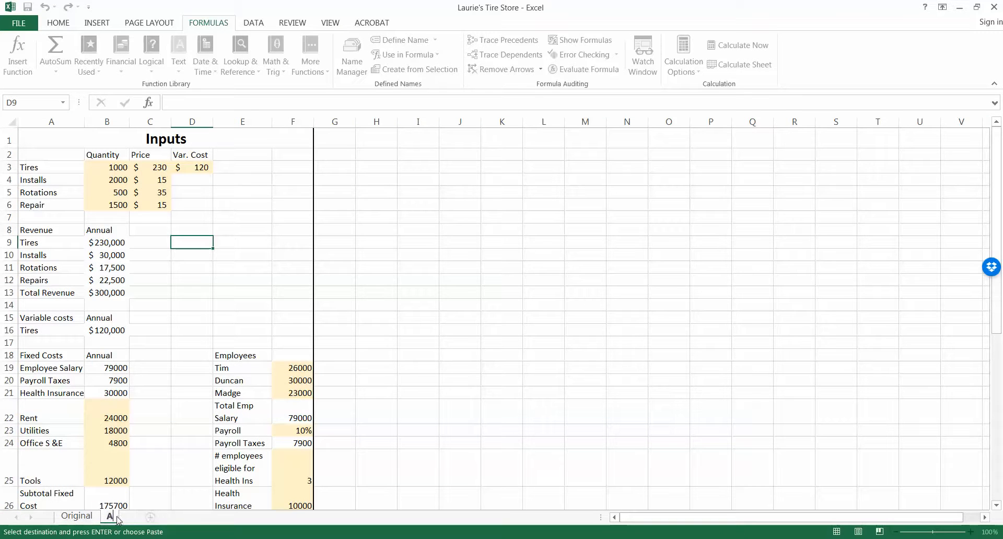
pyautogui.press('BackSpace')
pyautogui.press('BackSpace')
pyautogui.press('BackSpace')
pyautogui.write('native')
pyautogui.press('Return')
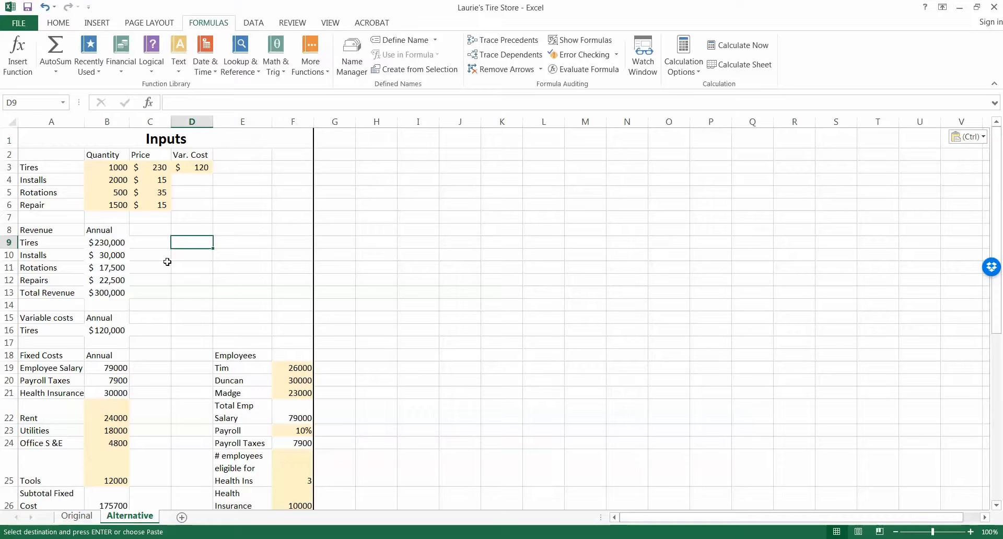
# On the Alternative sheet, set the Tires price in C3 to 235 and the Repair price in C6 to 20
pyautogui.click(158, 168)
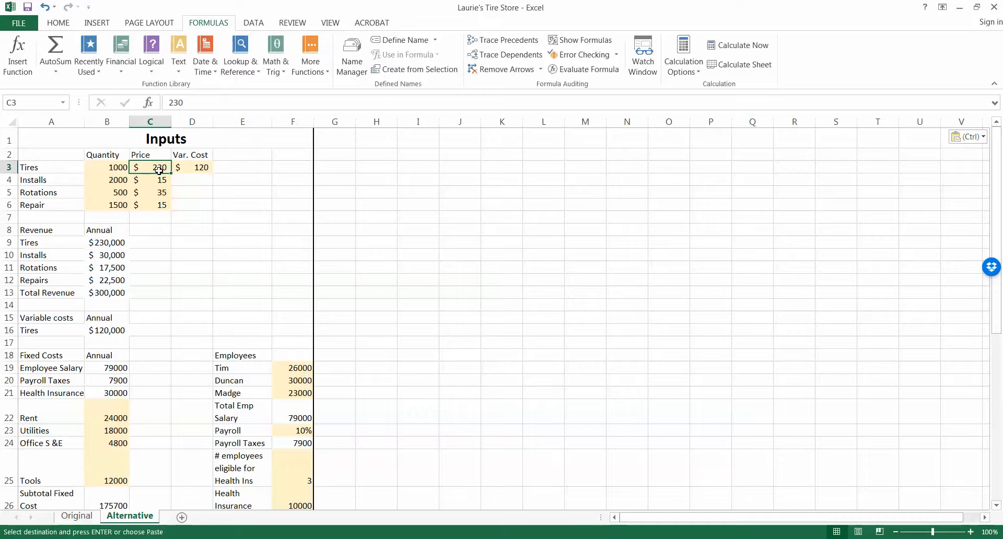
pyautogui.write('235')
pyautogui.press('Return')
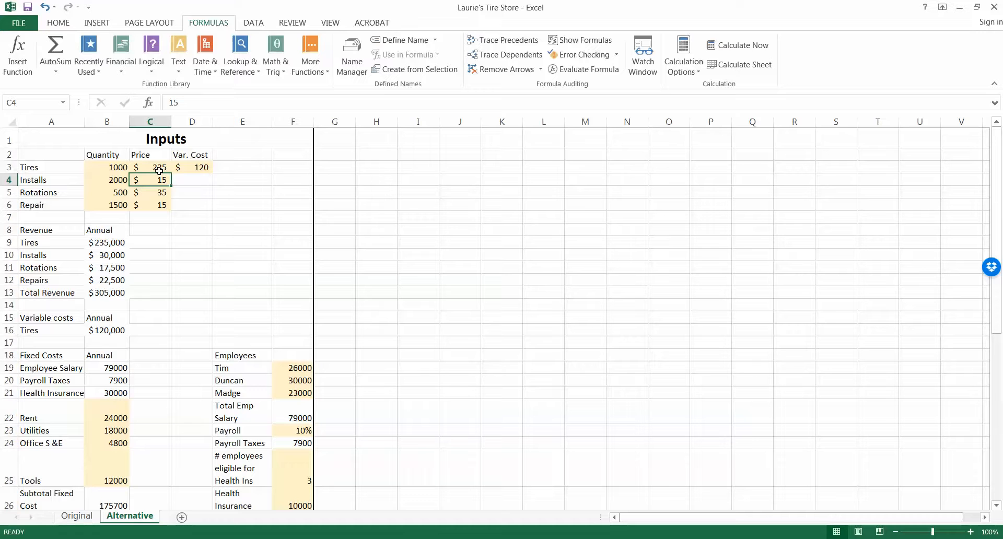
pyautogui.write('20')
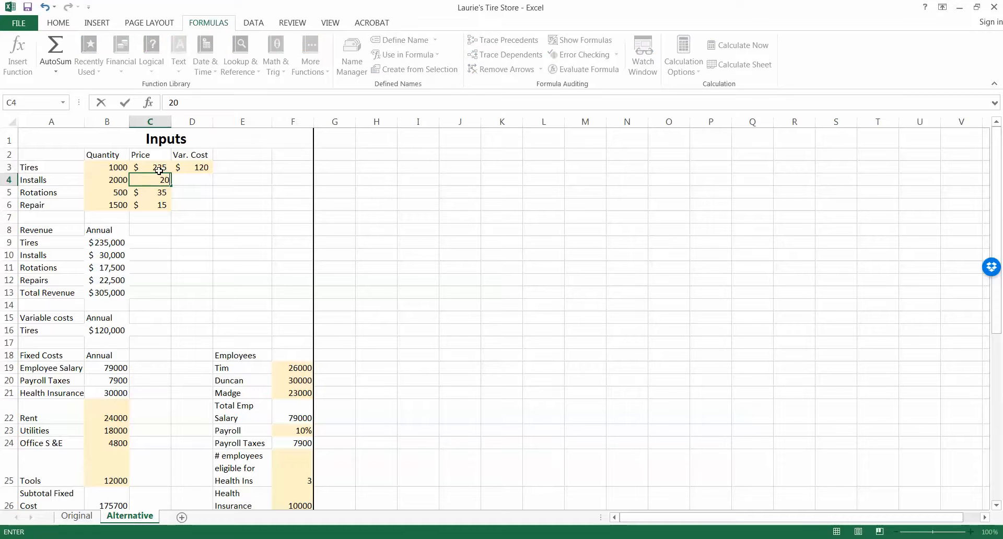
pyautogui.press('Escape')
pyautogui.press('Down')
pyautogui.press('Down')
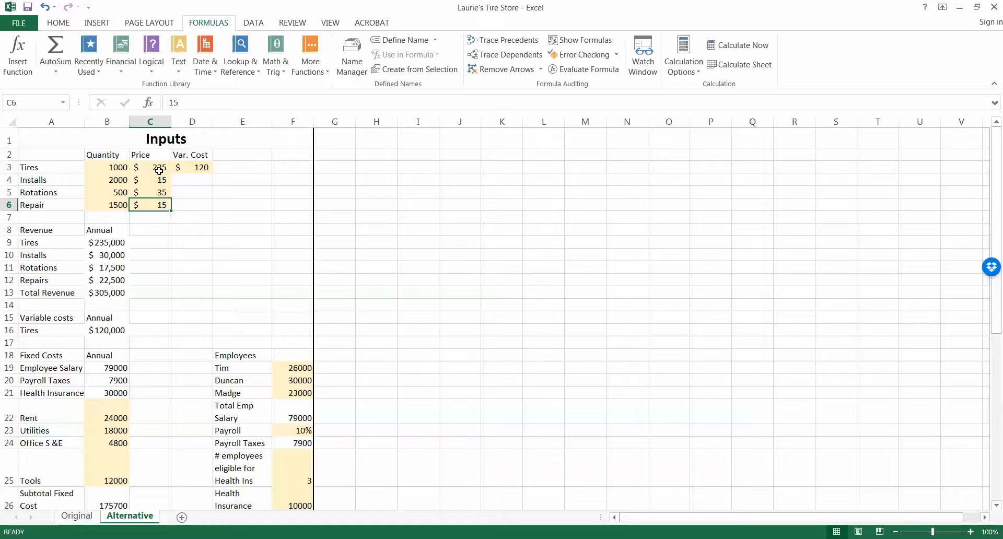
pyautogui.write('20')
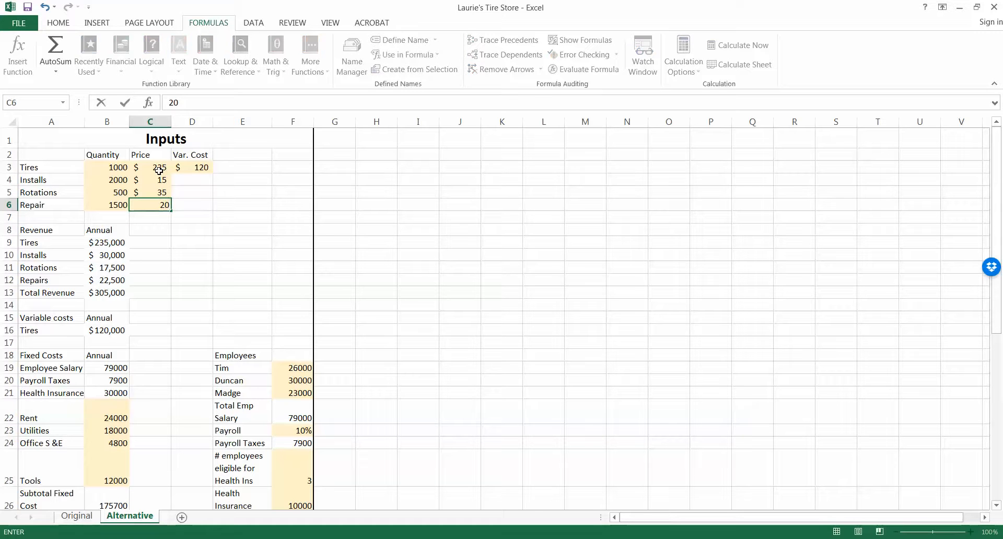
pyautogui.press('Return')
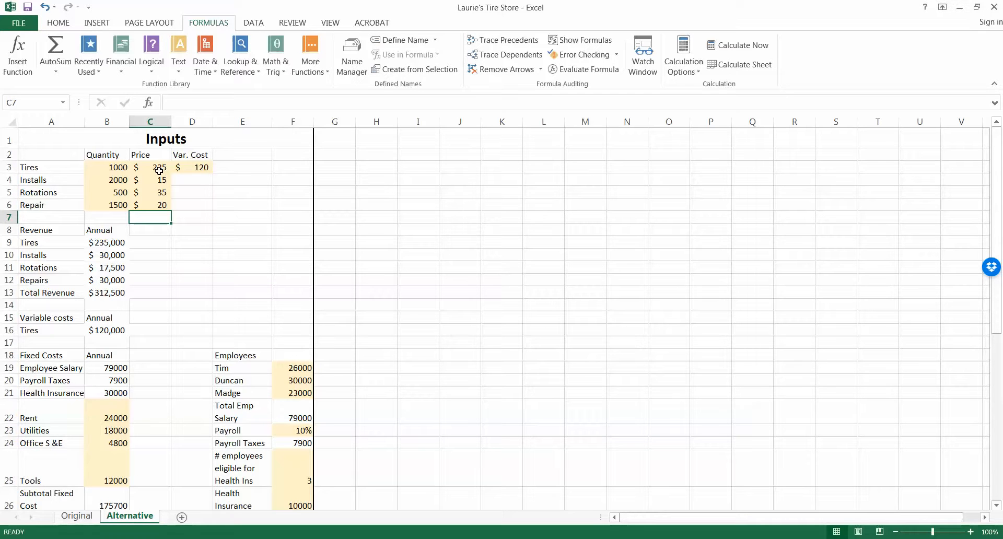
# Halve the third employee's salary in F21 of the Alternative sheet with the formula =23000/2
pyautogui.click(302, 393)
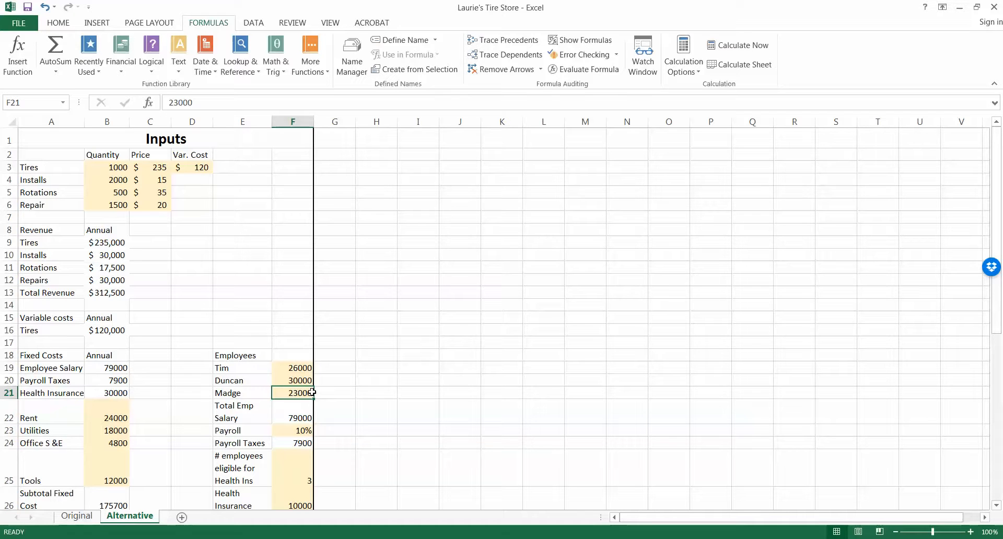
pyautogui.press('F2')
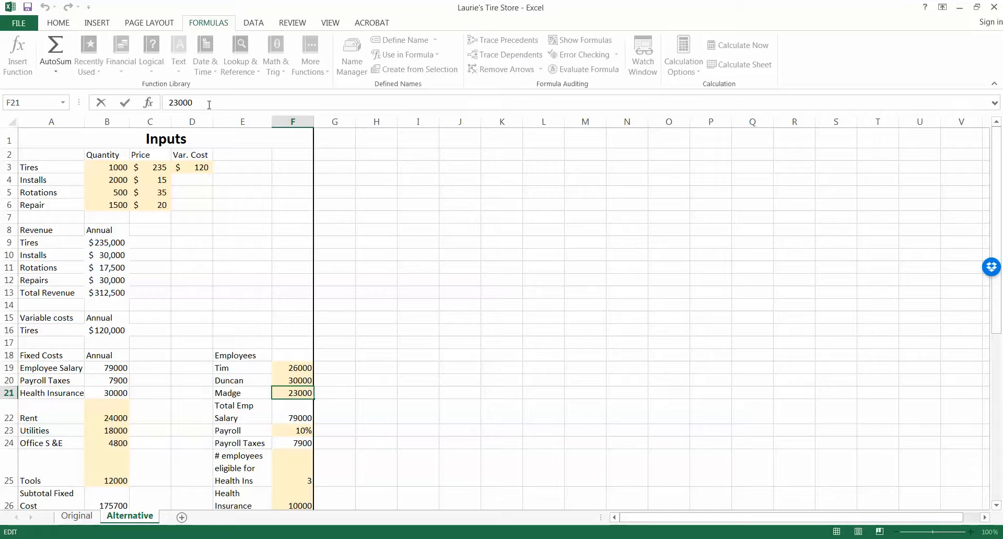
pyautogui.write('/2')
pyautogui.press('Return')
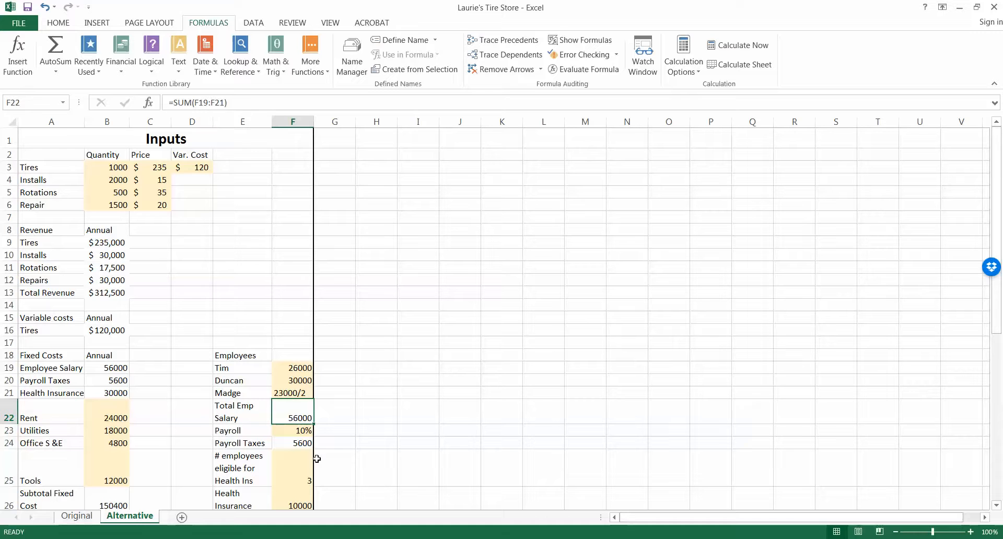
pyautogui.click(300, 394)
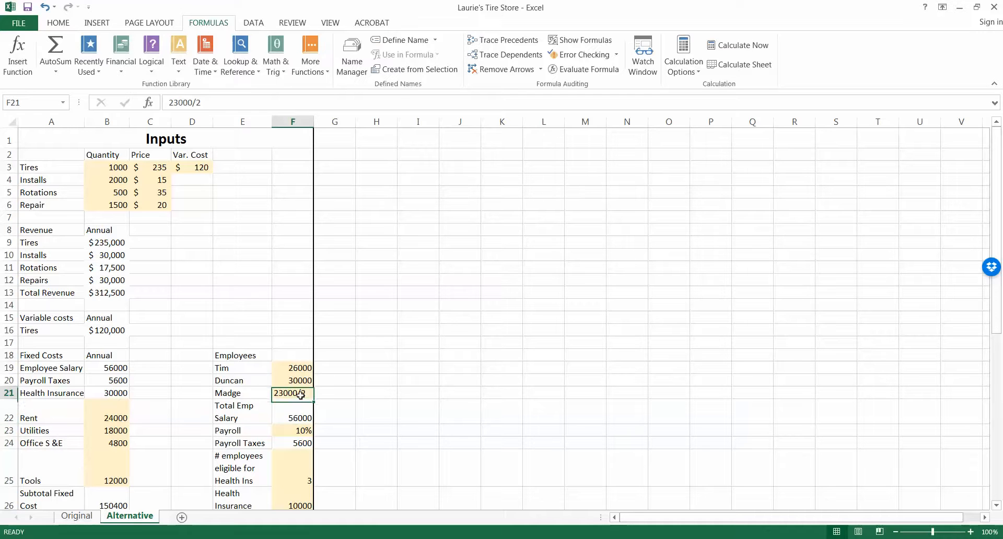
pyautogui.click(169, 102)
pyautogui.write('=')
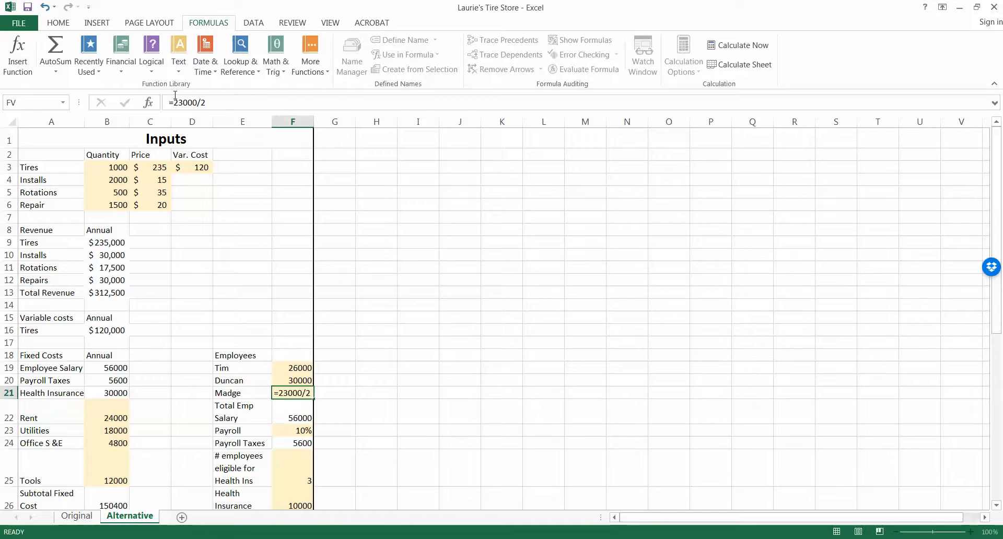
pyautogui.press('Return')
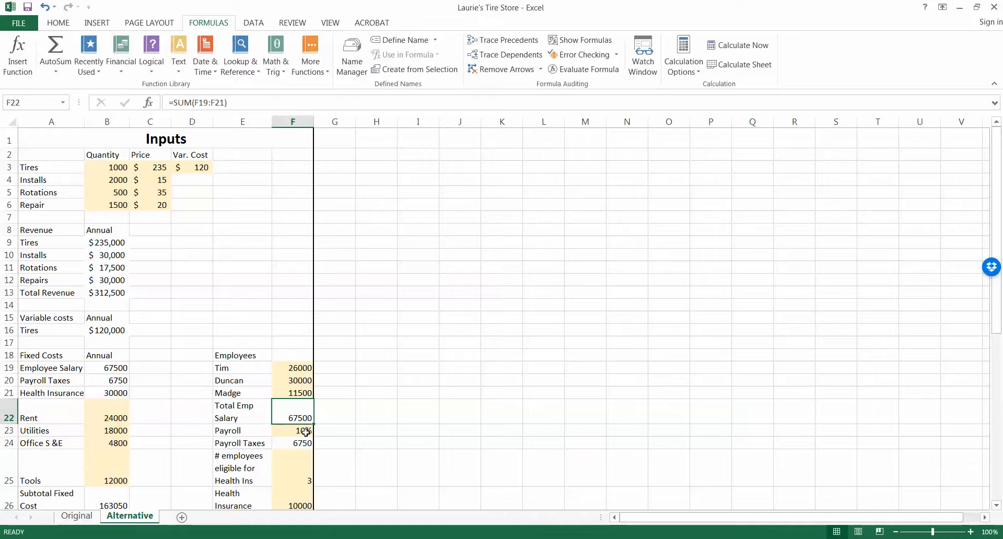
# Set the number of employees eligible for health insurance in F25 to 2
pyautogui.click(294, 473)
pyautogui.write('2')
pyautogui.press('Return')
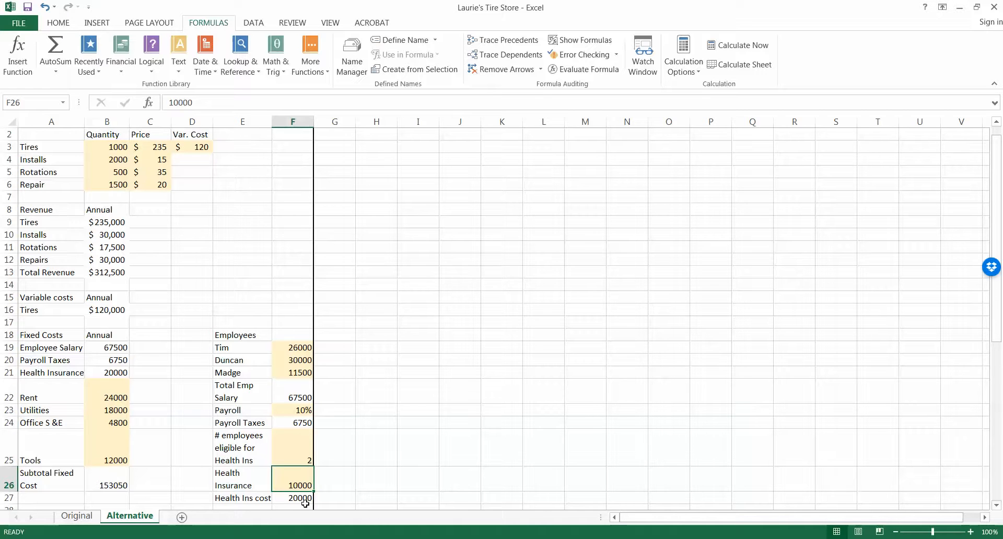
# Format the annual fixed costs and their subtotal in B19:B26 as accounting dollars with no decimal places
pyautogui.scroll(-1, 305, 503)
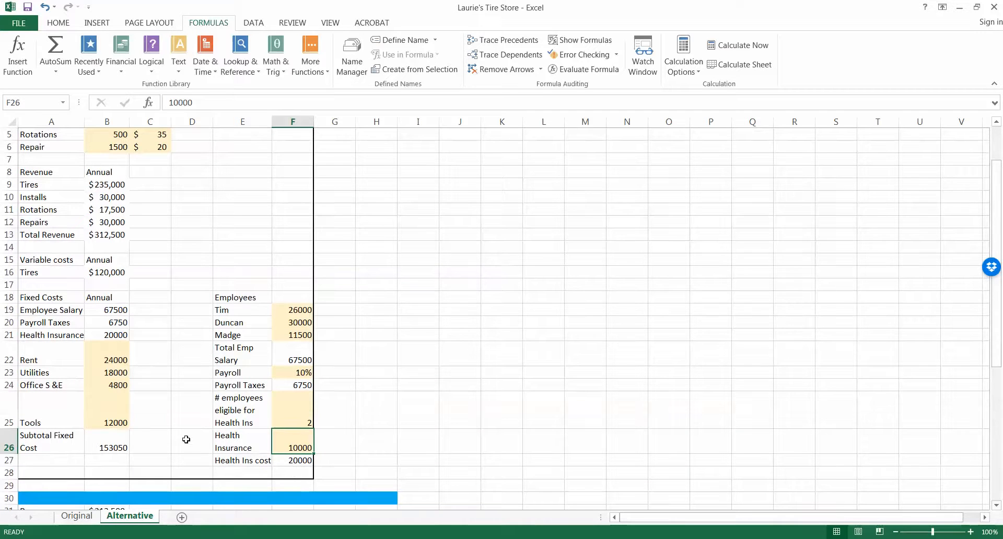
pyautogui.click(120, 449)
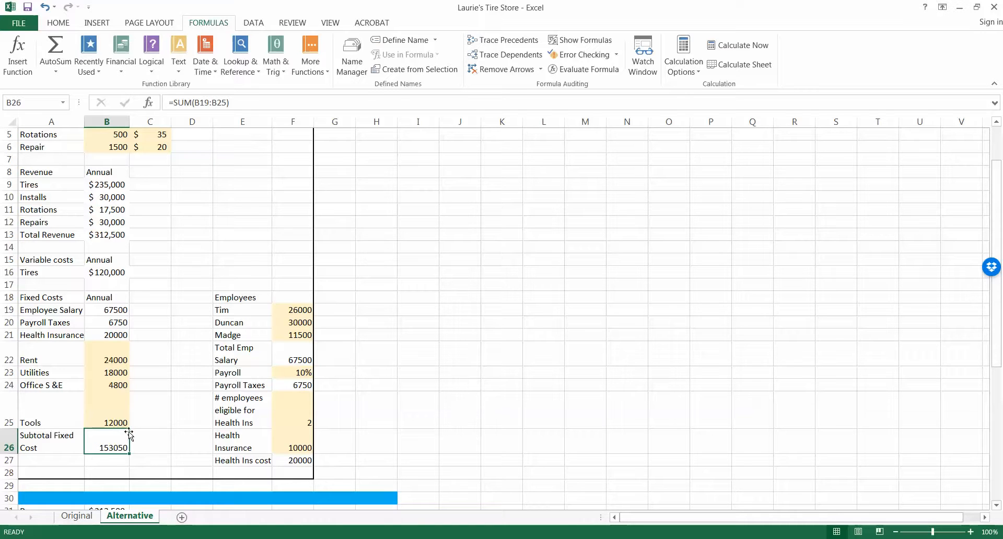
pyautogui.click(117, 223)
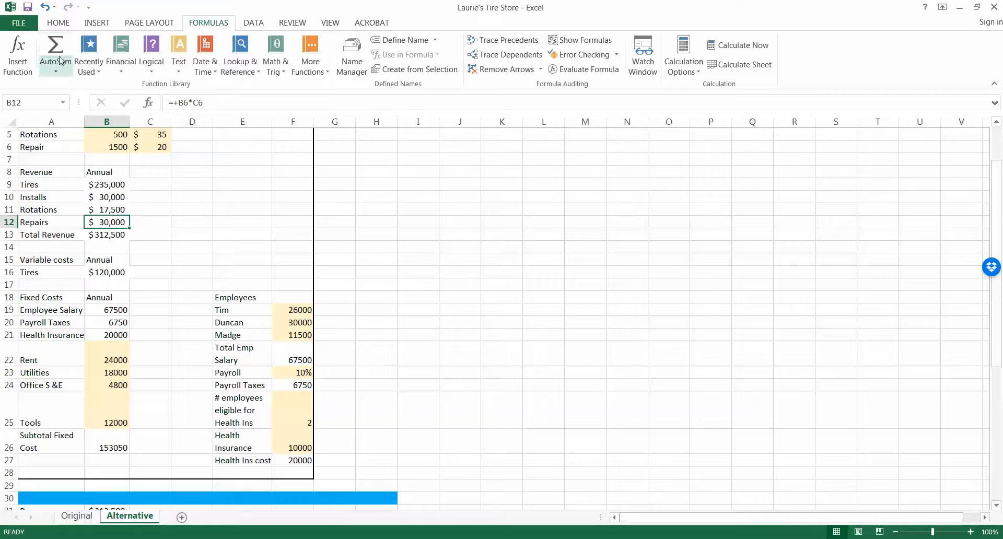
pyautogui.click(56, 22)
pyautogui.moveTo(112, 310); pyautogui.dragTo(112, 447)
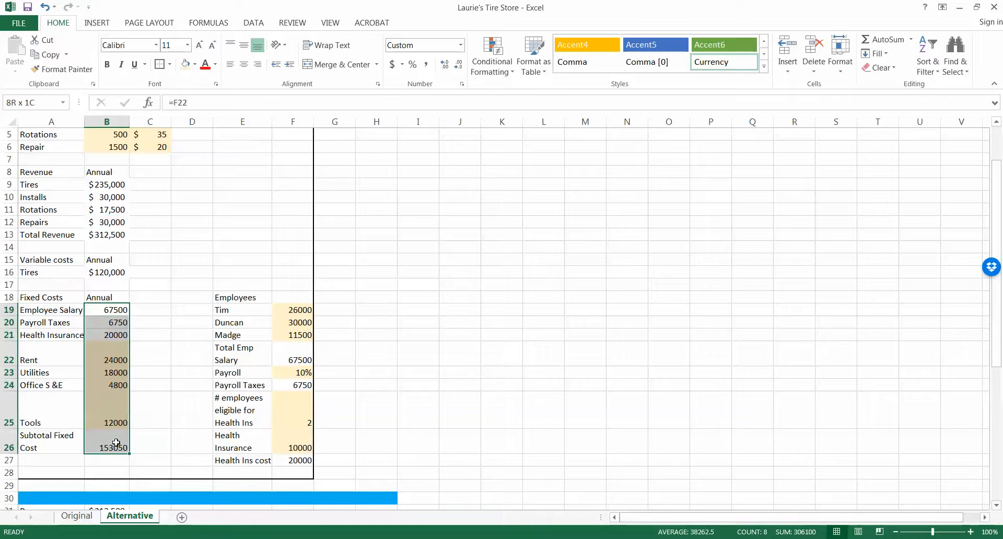
pyautogui.click(393, 64)
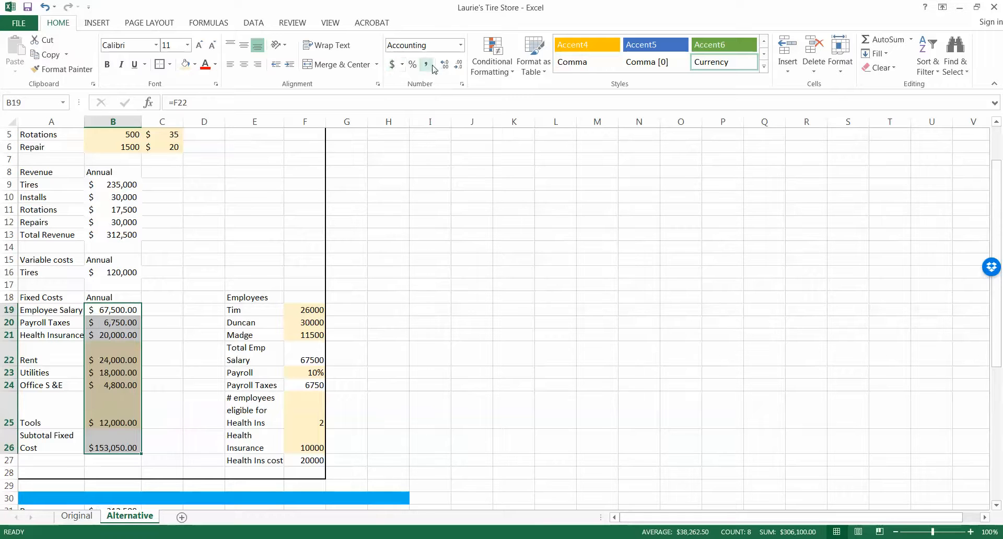
pyautogui.click(458, 64)
pyautogui.click(458, 65)
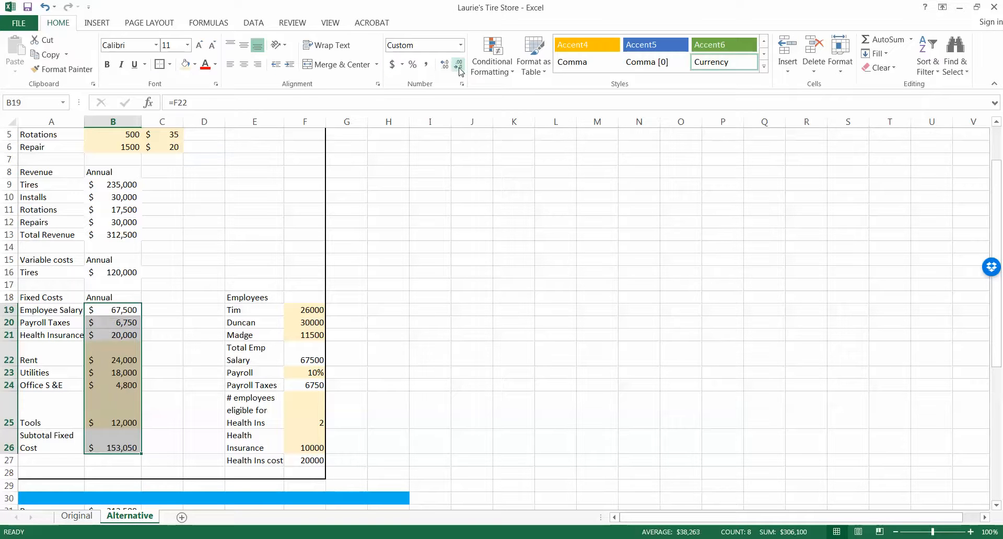
pyautogui.click(424, 472)
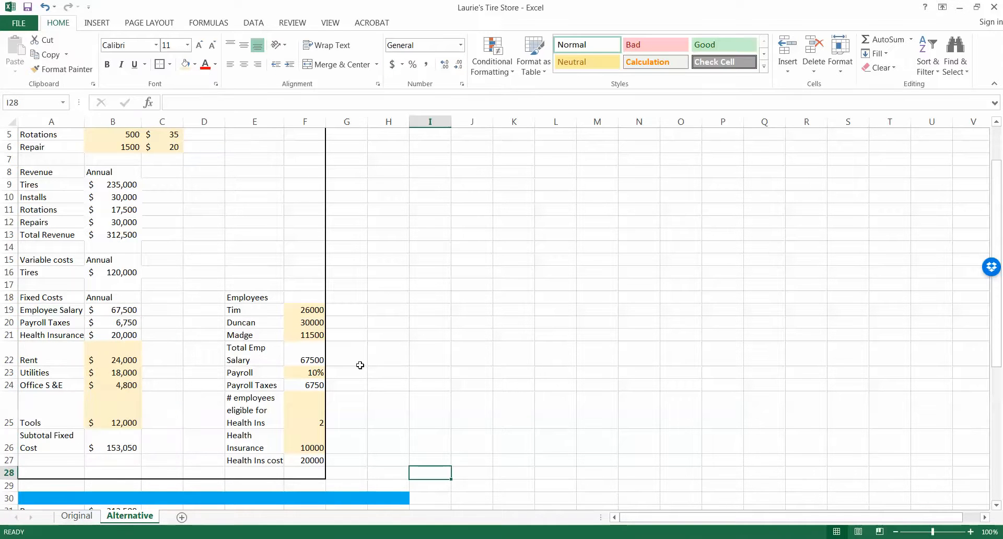
# Format the employee salaries in F19:F21 and the Health Insurance amount in F26 as accounting dollars without decimals
pyautogui.moveTo(310, 309); pyautogui.dragTo(314, 335)
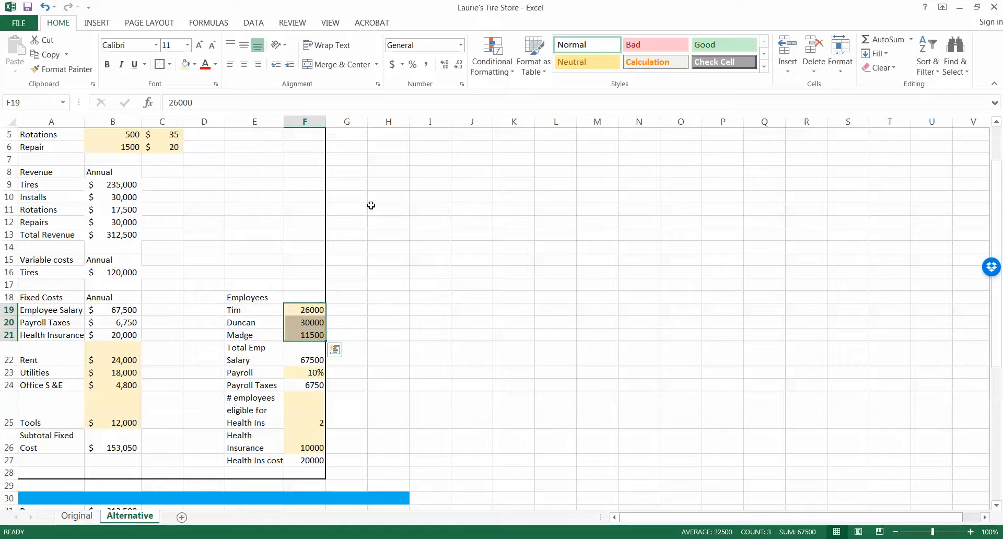
pyautogui.click(392, 64)
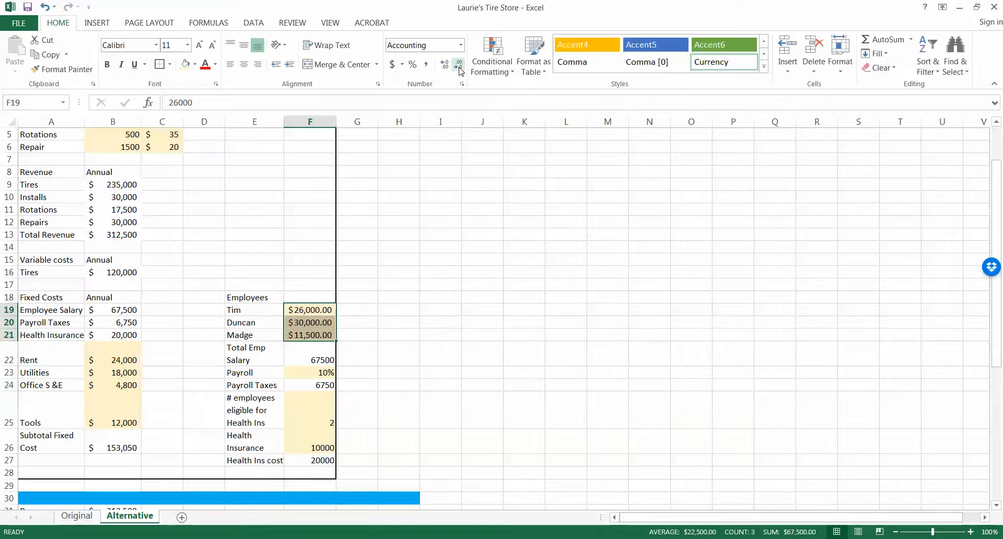
pyautogui.click(458, 65)
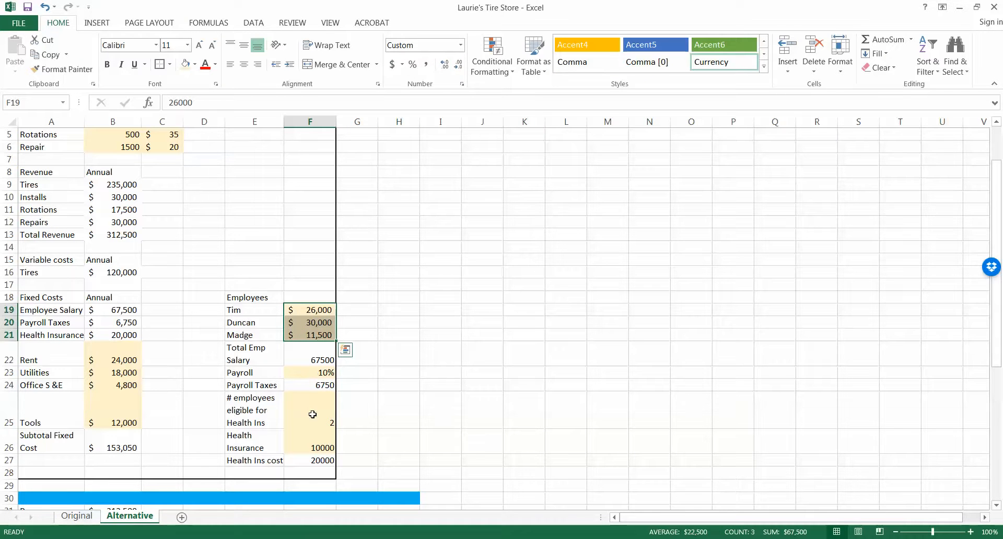
pyautogui.click(325, 450)
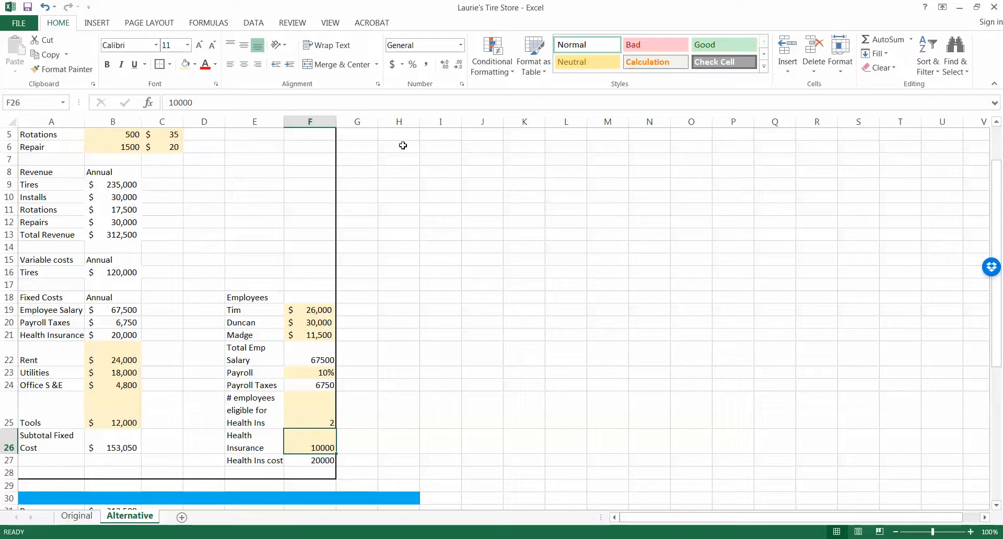
pyautogui.click(393, 64)
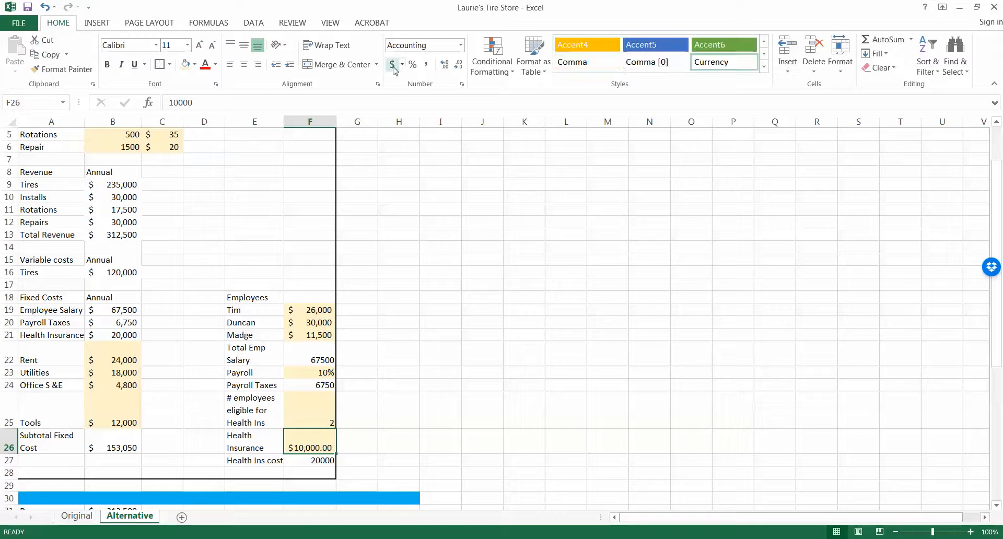
pyautogui.click(457, 66)
pyautogui.click(458, 66)
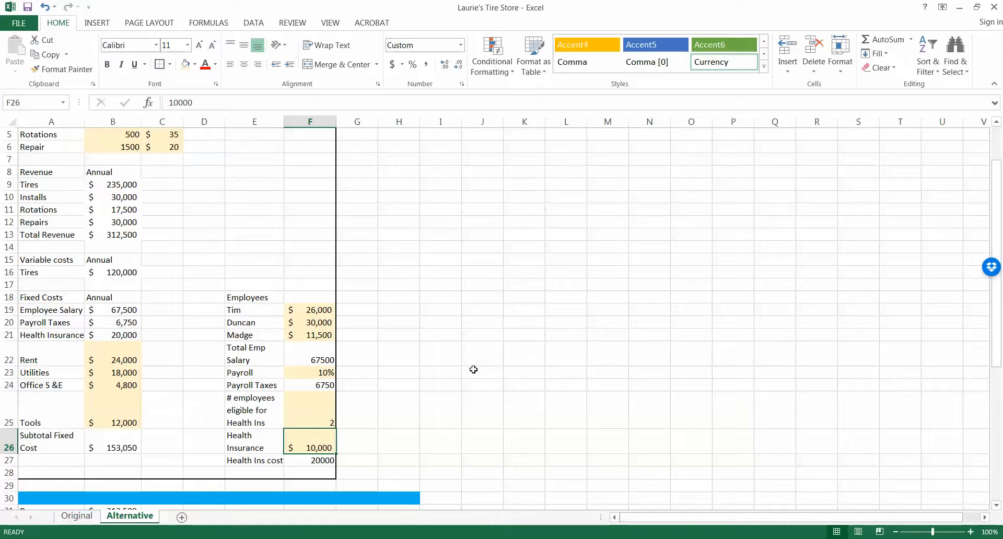
# Review the Alternative sheet down to its operating profit and compare its inputs with those on the Original sheet
pyautogui.scroll(-1, 476, 370)
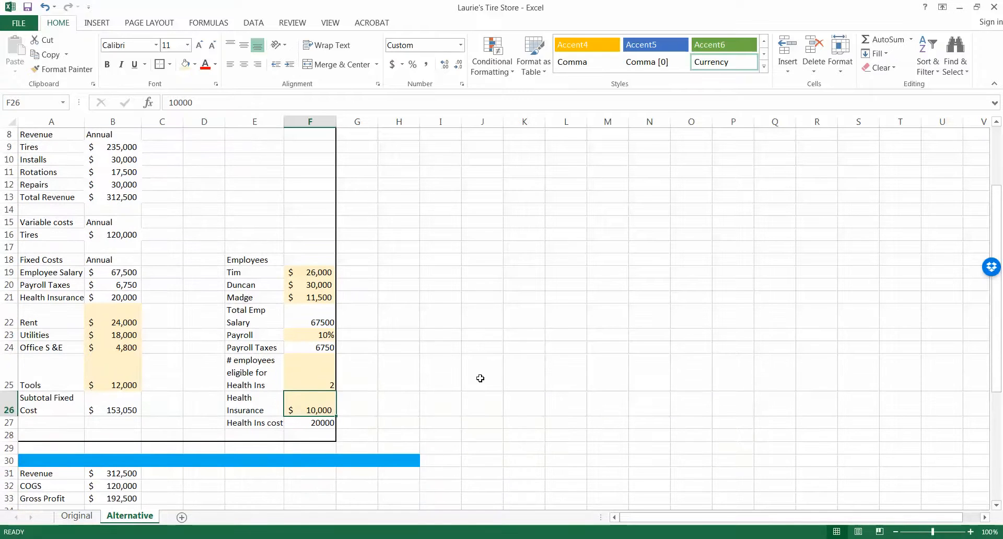
pyautogui.scroll(-2, 480, 378)
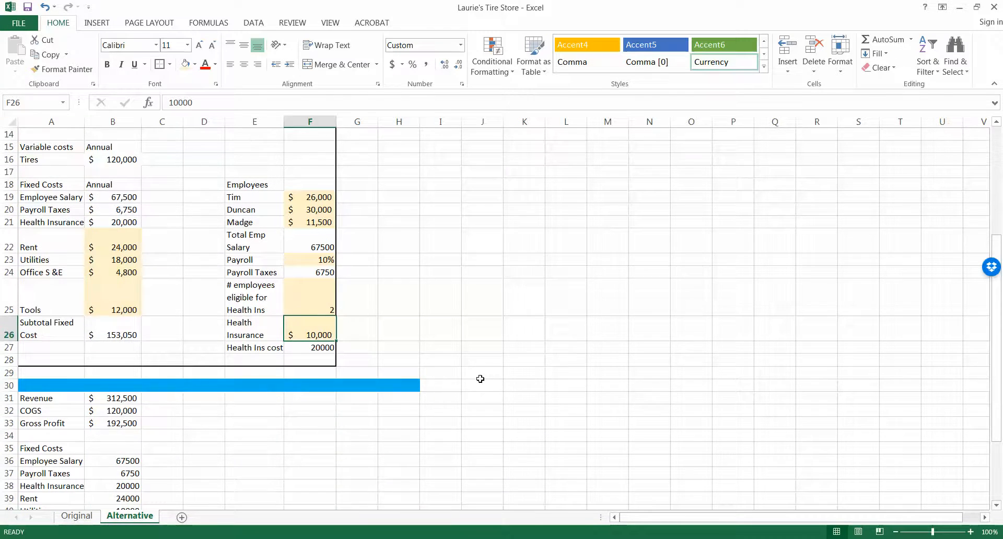
pyautogui.scroll(-2, 480, 378)
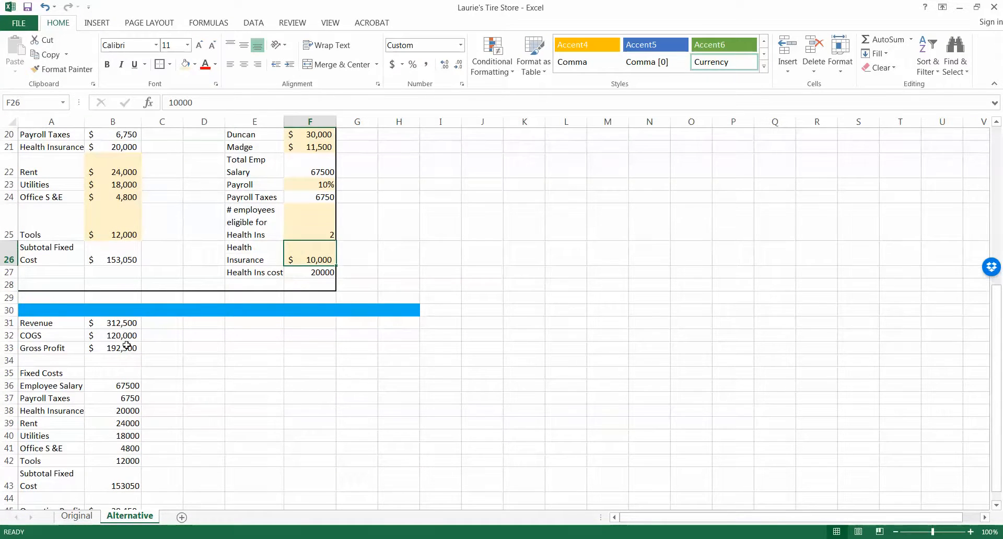
pyautogui.scroll(-2, 177, 475)
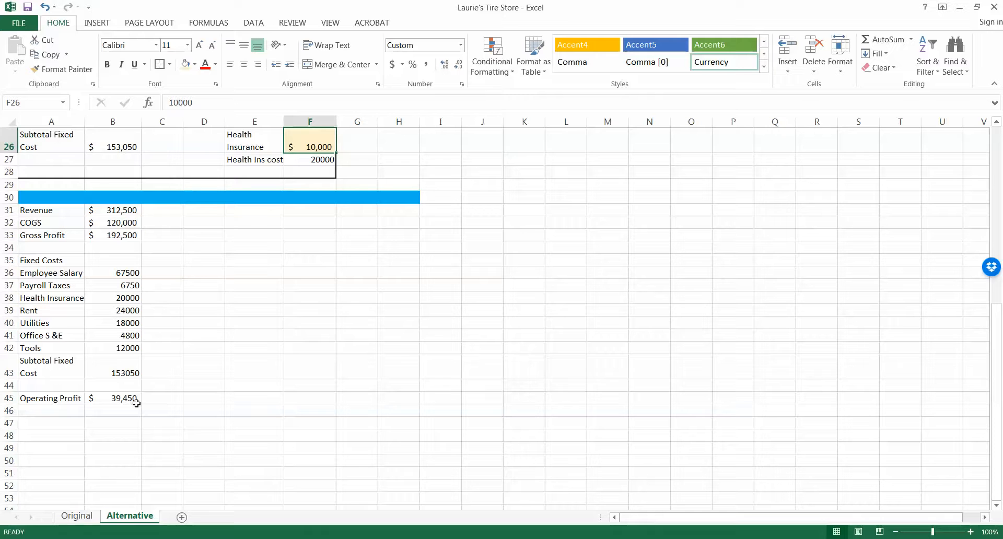
pyautogui.scroll(8, 215, 428)
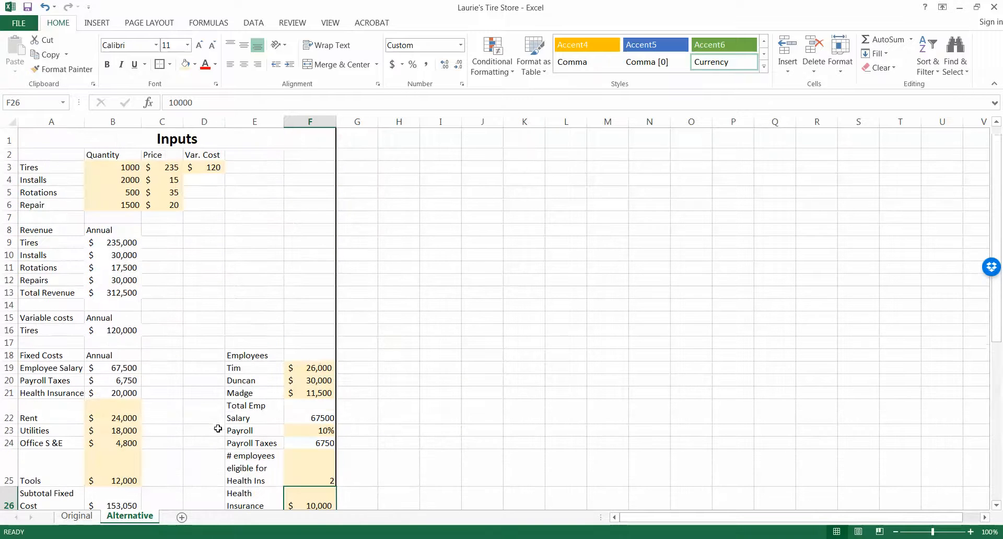
pyautogui.click(86, 517)
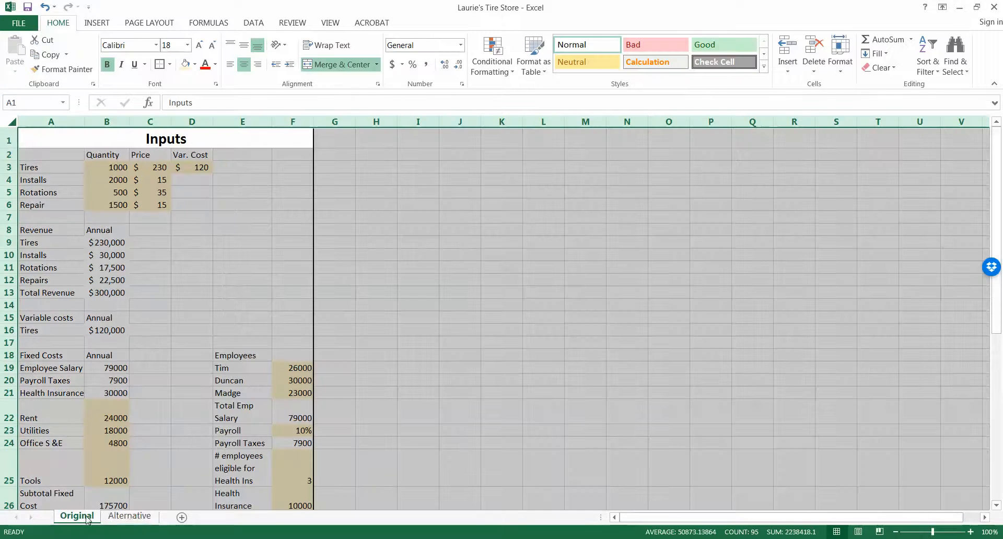
pyautogui.click(131, 522)
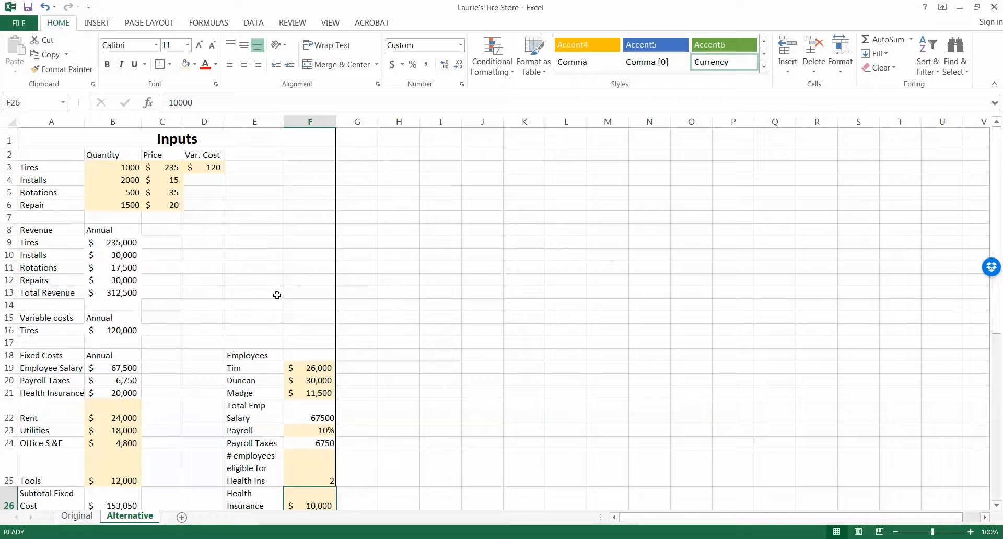
# Bold the Fixed Costs and Annual headings in row 18 and the Employees heading in E18
pyautogui.scroll(-3, 277, 295)
pyautogui.scroll(1, 277, 296)
pyautogui.scroll(-2, 277, 296)
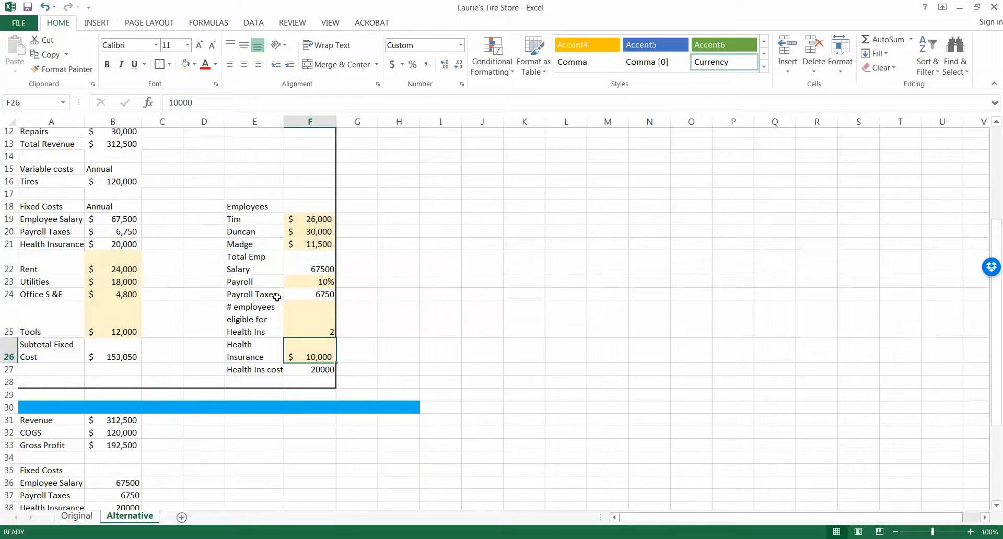
pyautogui.scroll(-1, 277, 296)
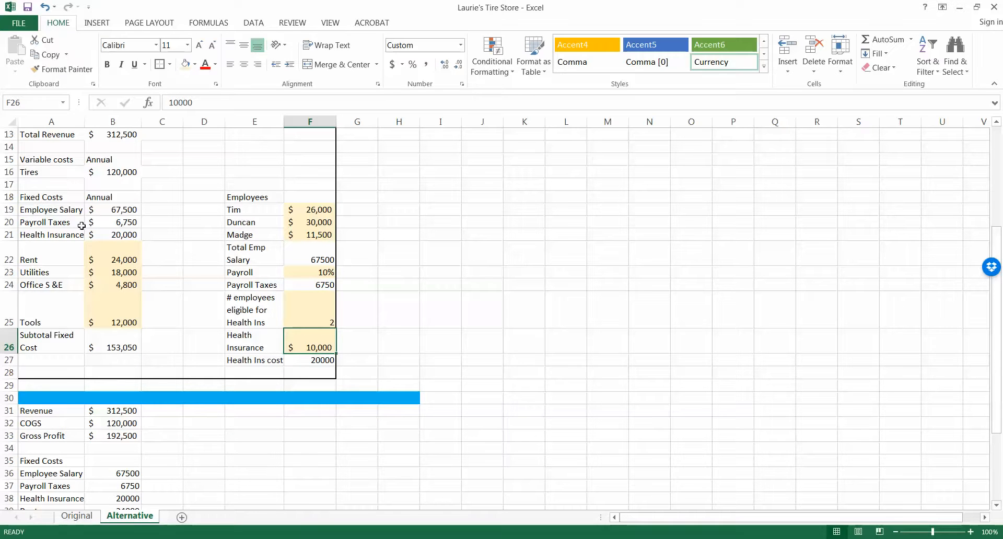
pyautogui.moveTo(59, 195); pyautogui.dragTo(116, 199)
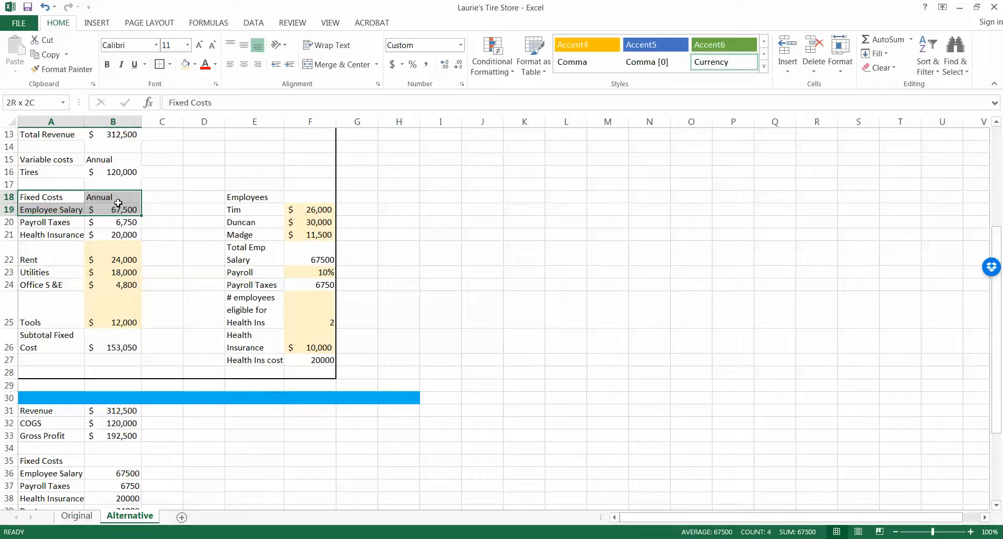
pyautogui.click(107, 64)
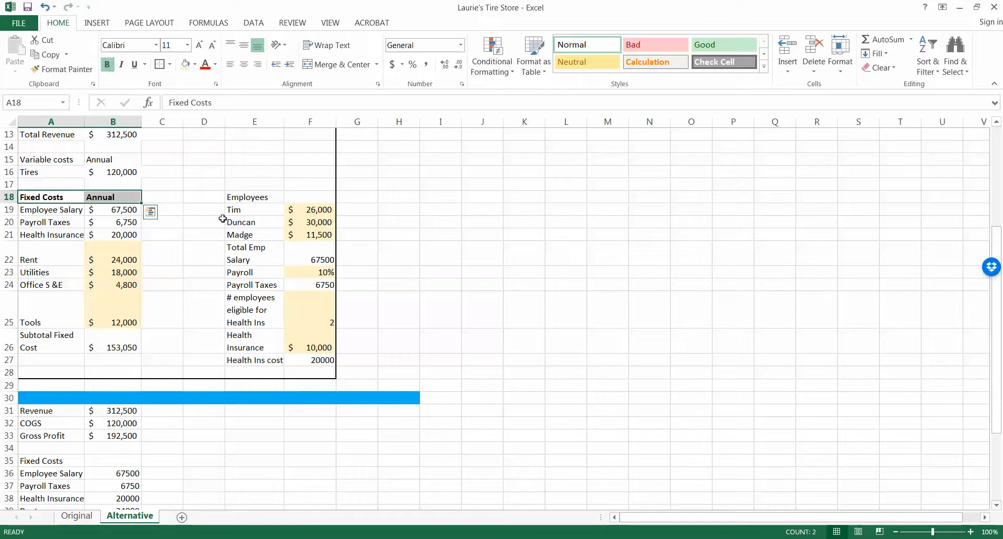
pyautogui.click(238, 200)
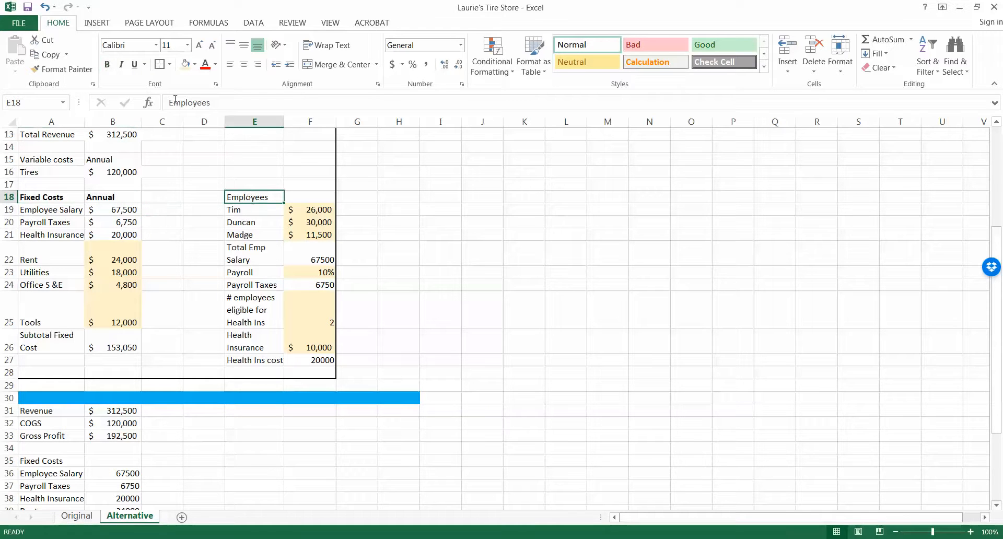
pyautogui.click(107, 64)
# Bold the Variable costs and Annual headings in row 15 and the Revenue and Annual headings in row 8
pyautogui.moveTo(53, 161); pyautogui.dragTo(113, 159)
pyautogui.click(107, 65)
pyautogui.scroll(2, 169, 265)
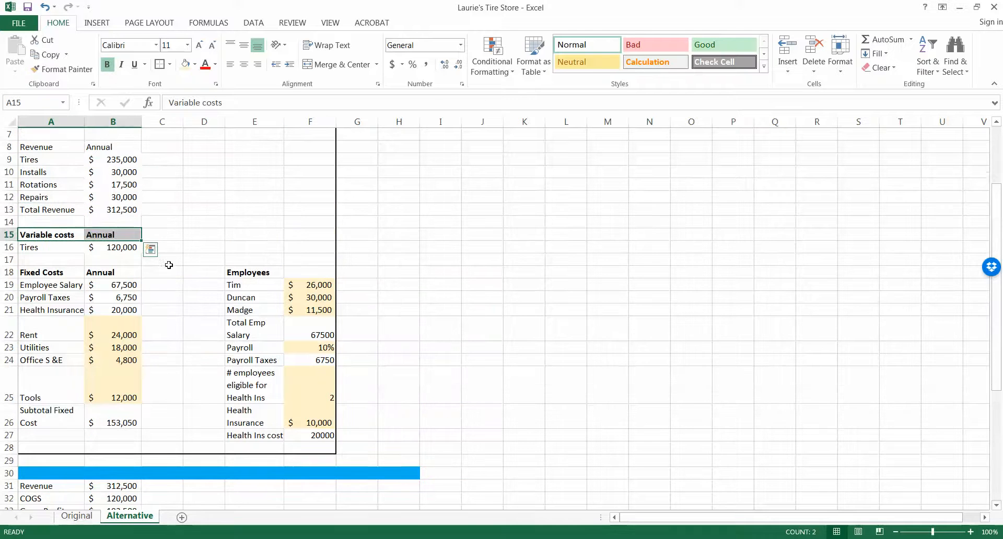
pyautogui.moveTo(51, 148); pyautogui.dragTo(97, 146)
pyautogui.click(107, 64)
pyautogui.click(193, 199)
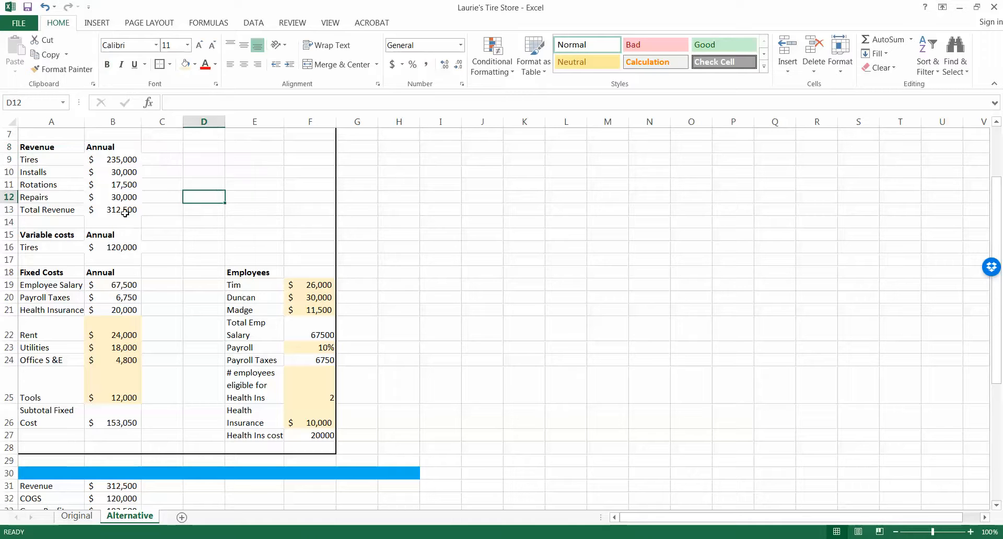
# Fill the Total Revenue row in A13:B13, the variable Tires cost in A16:B16 and the Subtotal Fixed Cost in A26:B26 with light green
pyautogui.moveTo(61, 206); pyautogui.dragTo(113, 208)
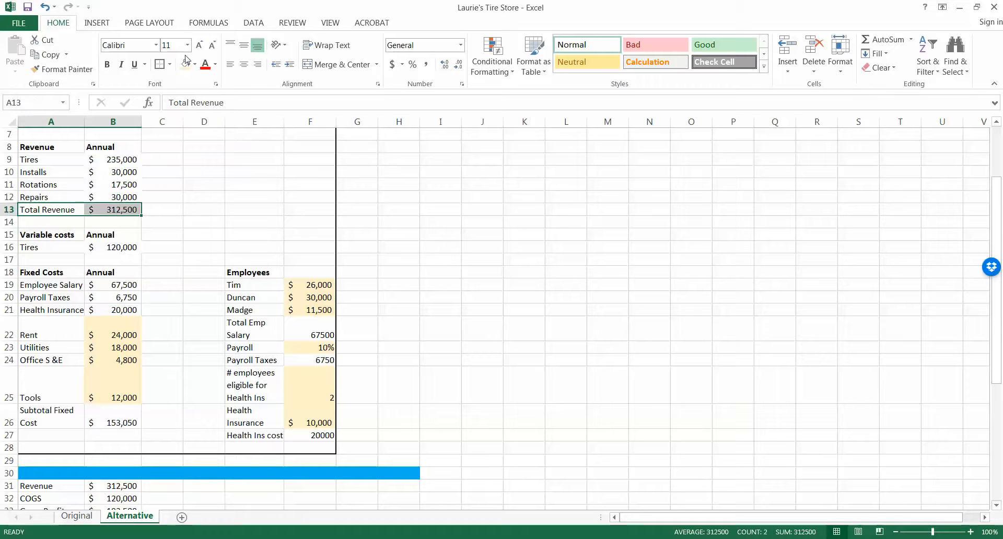
pyautogui.click(194, 64)
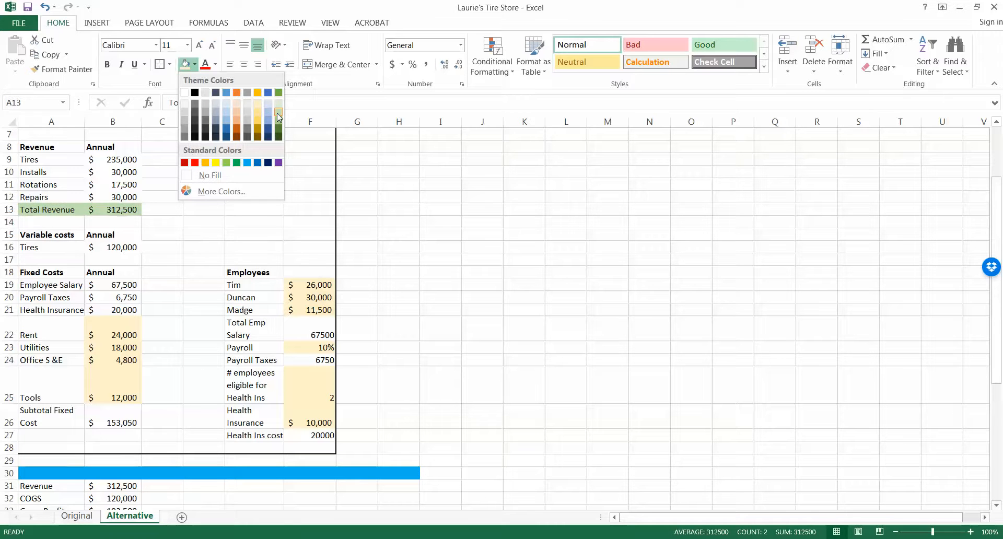
pyautogui.click(279, 116)
pyautogui.moveTo(41, 251); pyautogui.dragTo(113, 248)
pyautogui.click(185, 65)
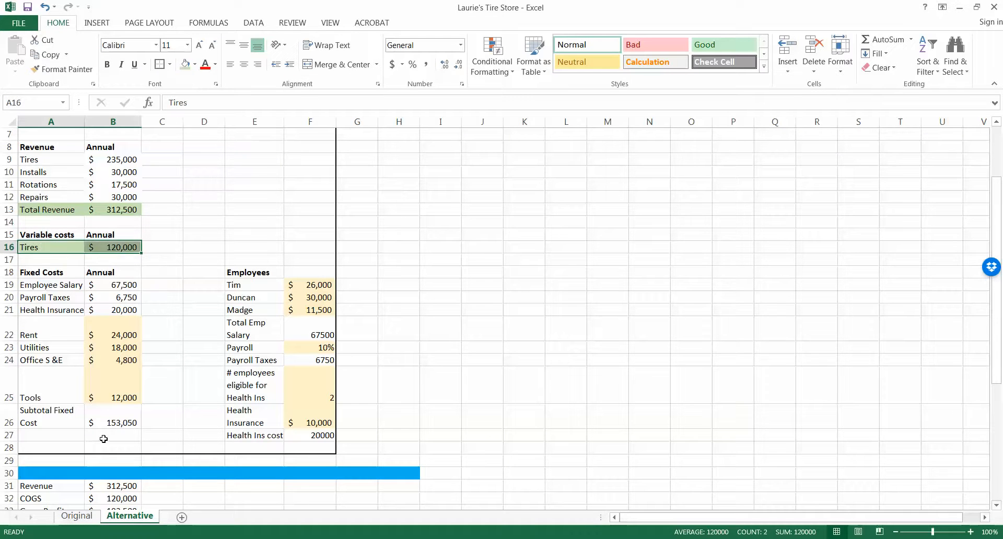
pyautogui.moveTo(45, 412); pyautogui.dragTo(100, 415)
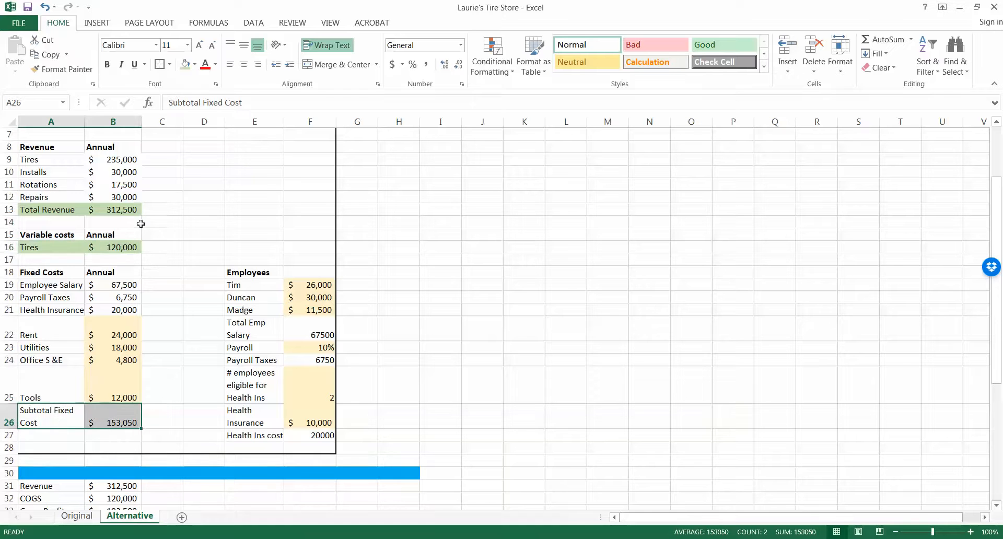
pyautogui.click(185, 65)
# Apply all borders to the Employees table in E18:F27
pyautogui.scroll(-3, 170, 382)
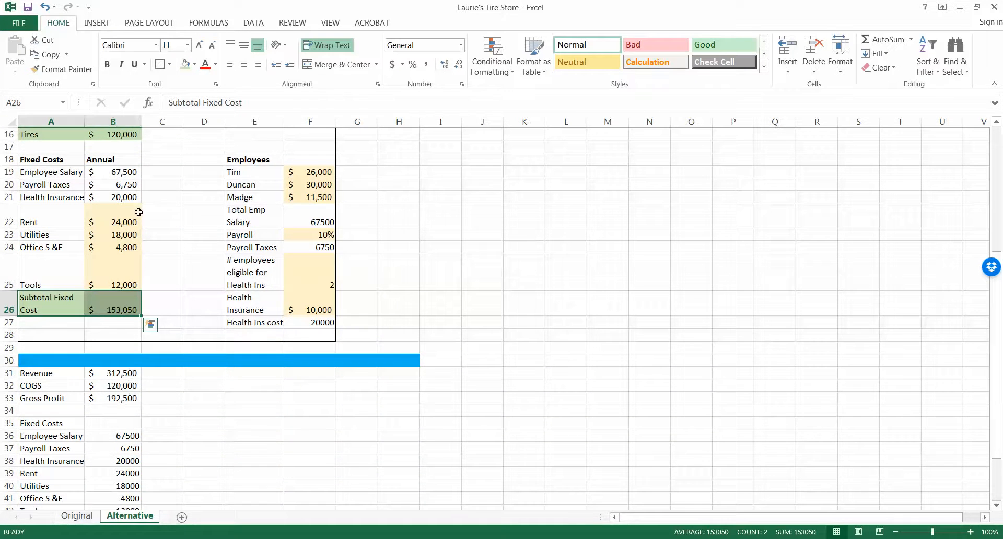
pyautogui.scroll(2, 138, 212)
pyautogui.scroll(1, 144, 232)
pyautogui.moveTo(235, 272); pyautogui.dragTo(321, 436)
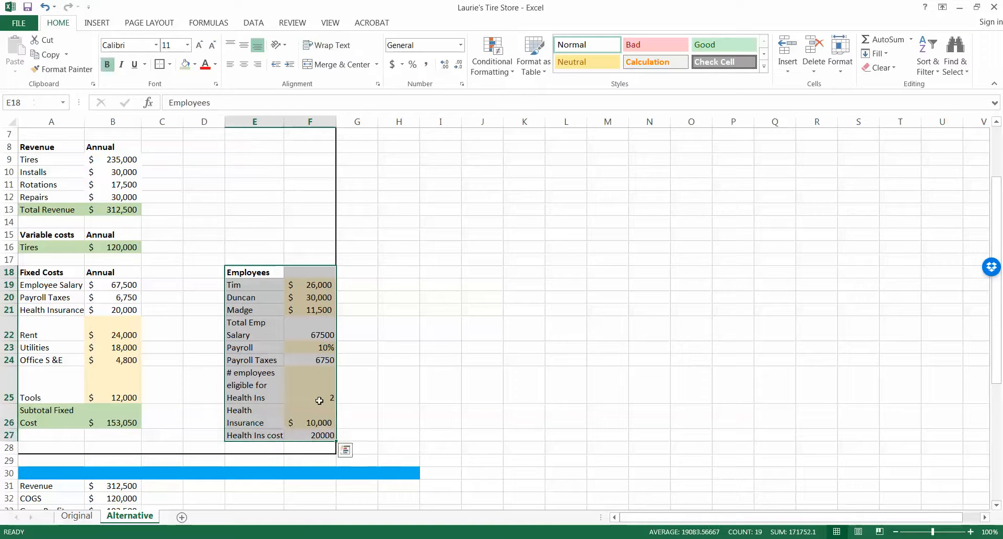
pyautogui.click(170, 65)
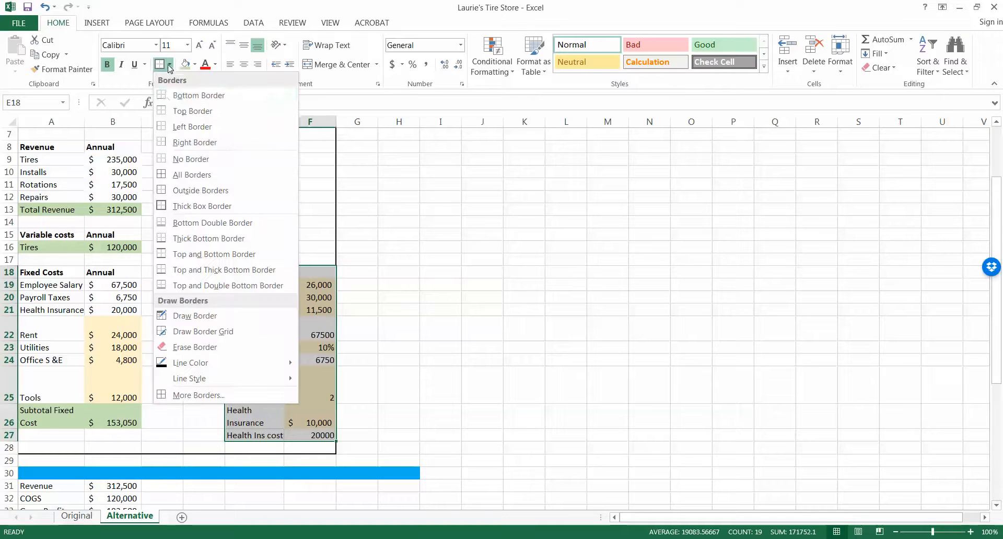
pyautogui.click(192, 175)
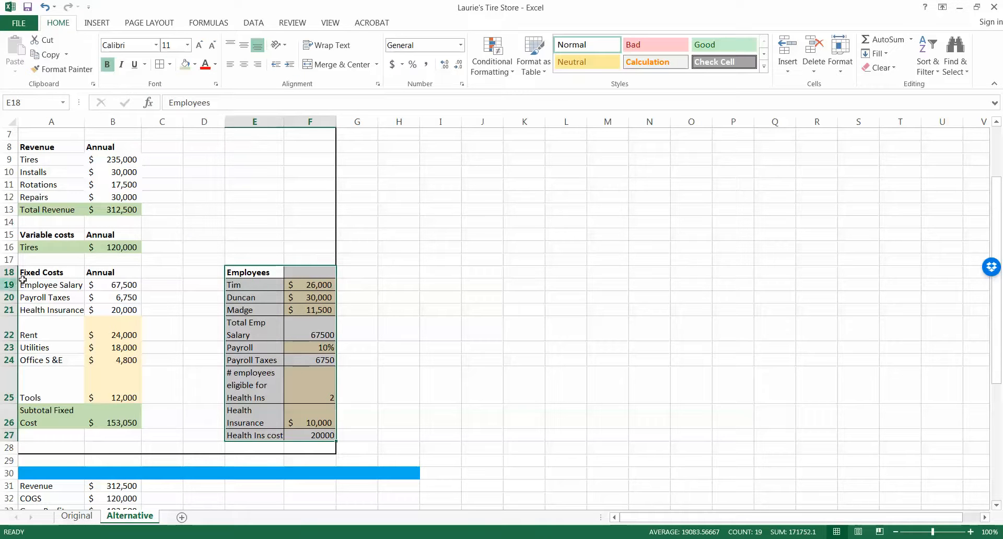
pyautogui.click(164, 280)
# Apply all borders to the quantity, price and variable cost table in A2:D6
pyautogui.scroll(2, 182, 305)
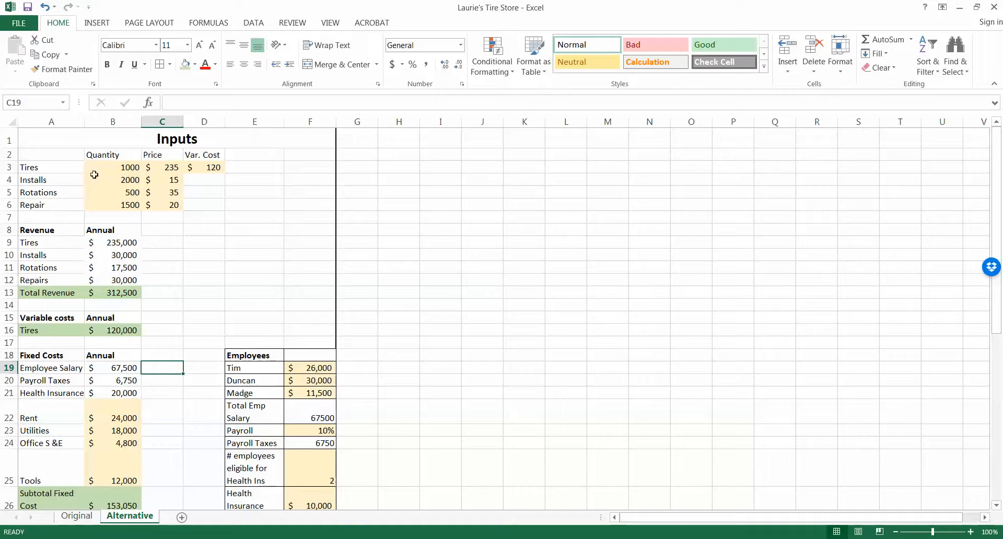
pyautogui.moveTo(47, 155); pyautogui.dragTo(200, 205)
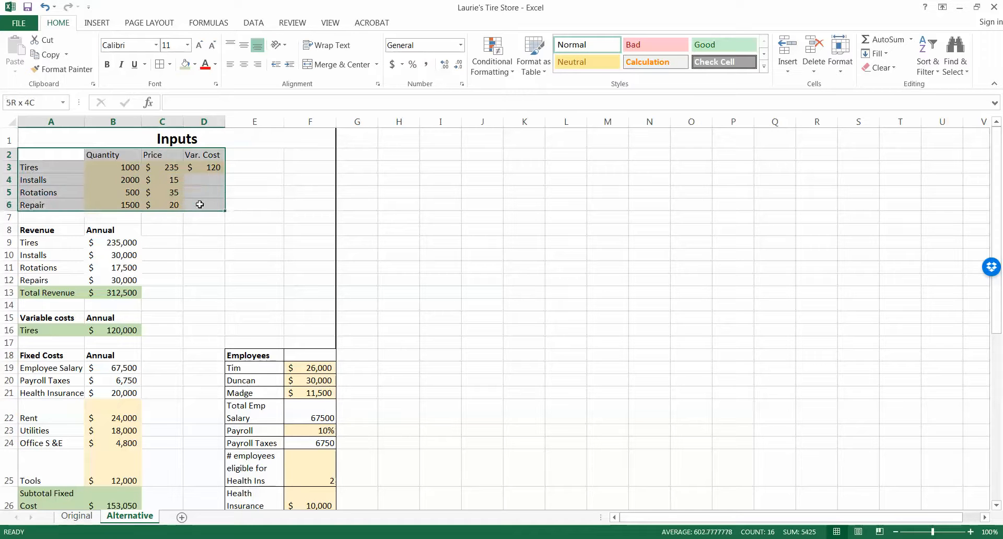
pyautogui.click(254, 254)
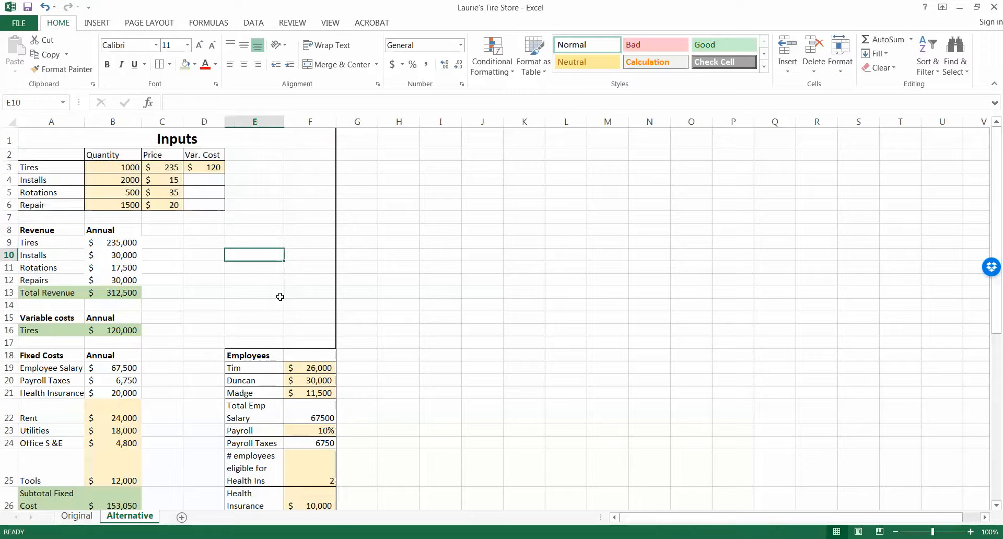
# Fill the merged Inputs title in row 1 with orange
pyautogui.click(162, 142)
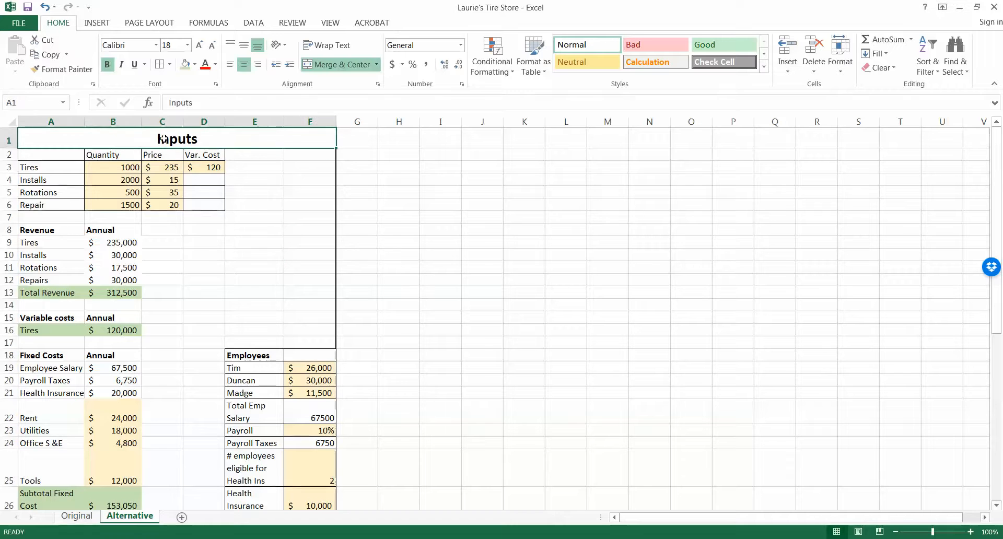
pyautogui.click(195, 64)
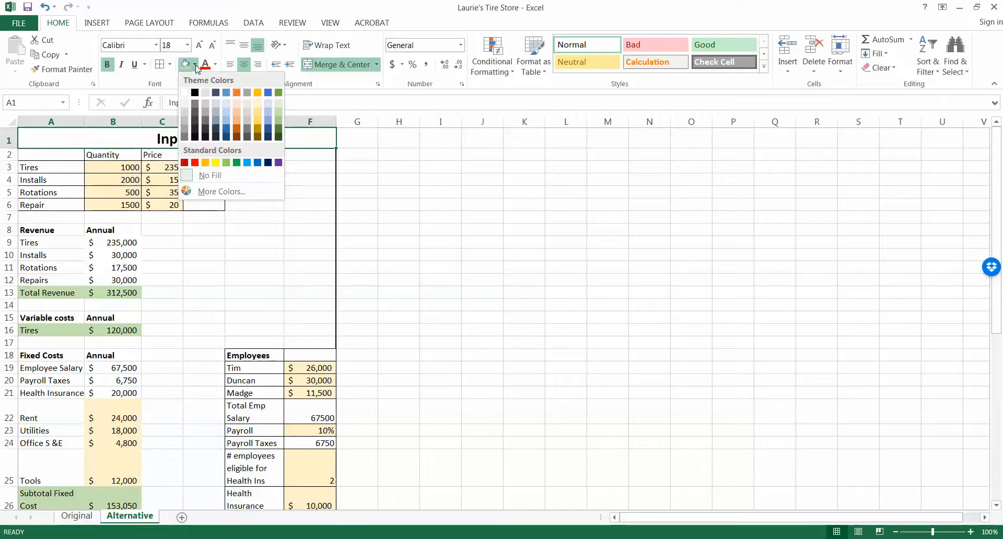
pyautogui.click(236, 92)
pyautogui.click(269, 230)
# Bold the Operating Profit label and amount in A45:B45 and the Gross Profit label and amount in A33:B33
pyautogui.scroll(-6, 287, 289)
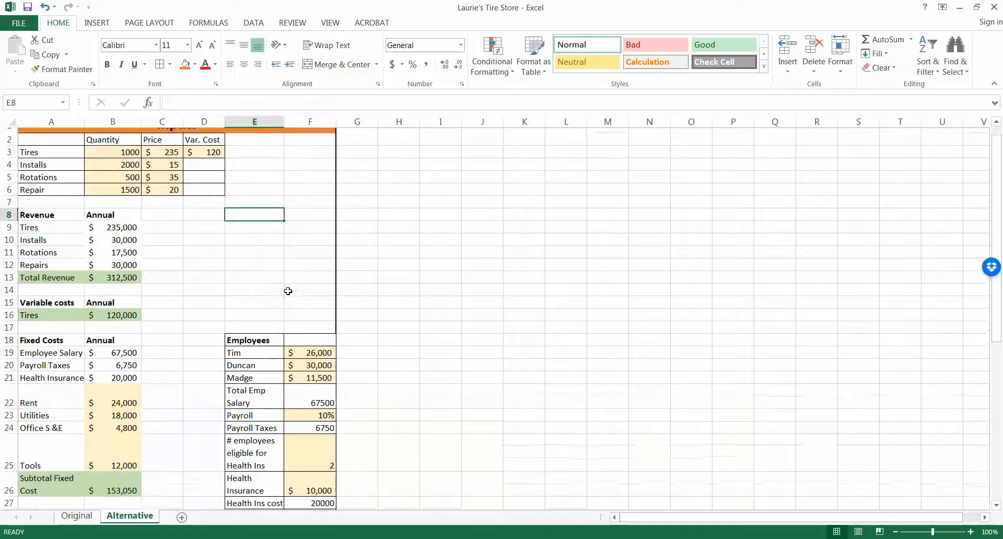
pyautogui.scroll(-3, 289, 287)
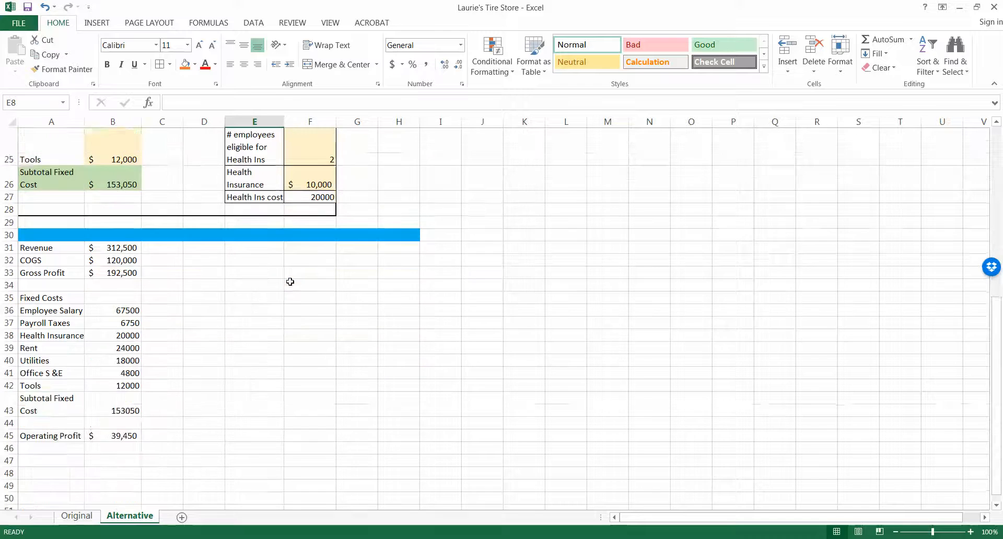
pyautogui.moveTo(70, 359); pyautogui.dragTo(104, 358)
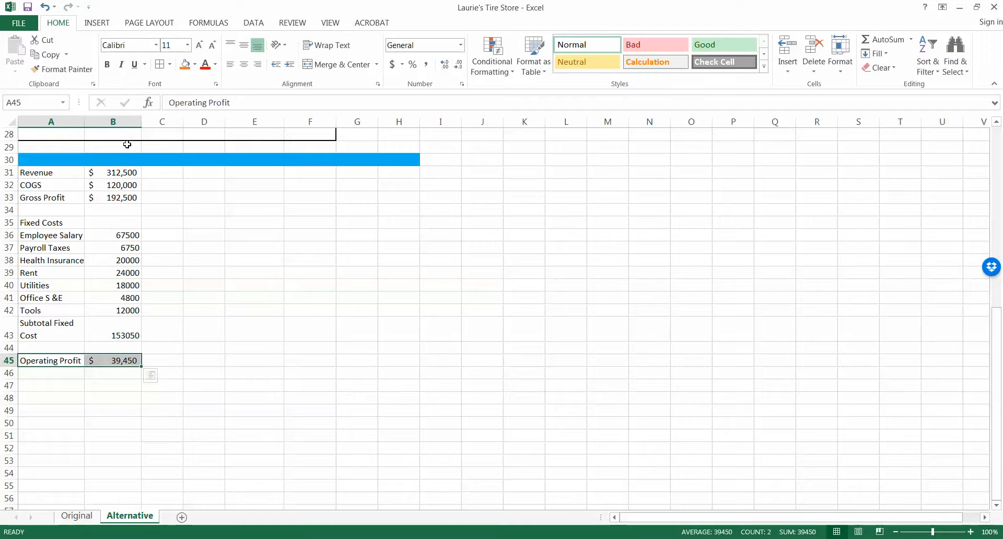
pyautogui.click(107, 64)
pyautogui.moveTo(46, 196); pyautogui.dragTo(112, 198)
pyautogui.click(107, 65)
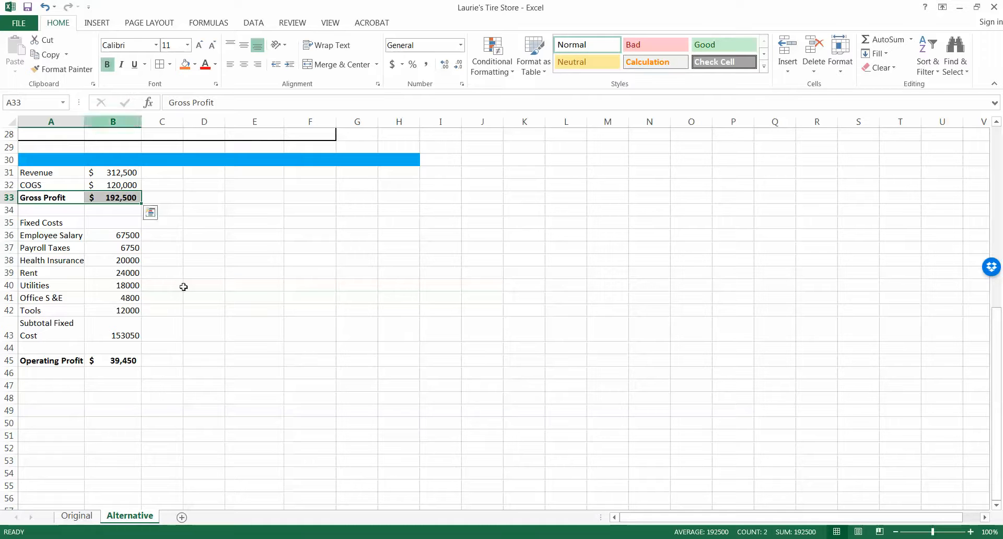
pyautogui.click(265, 374)
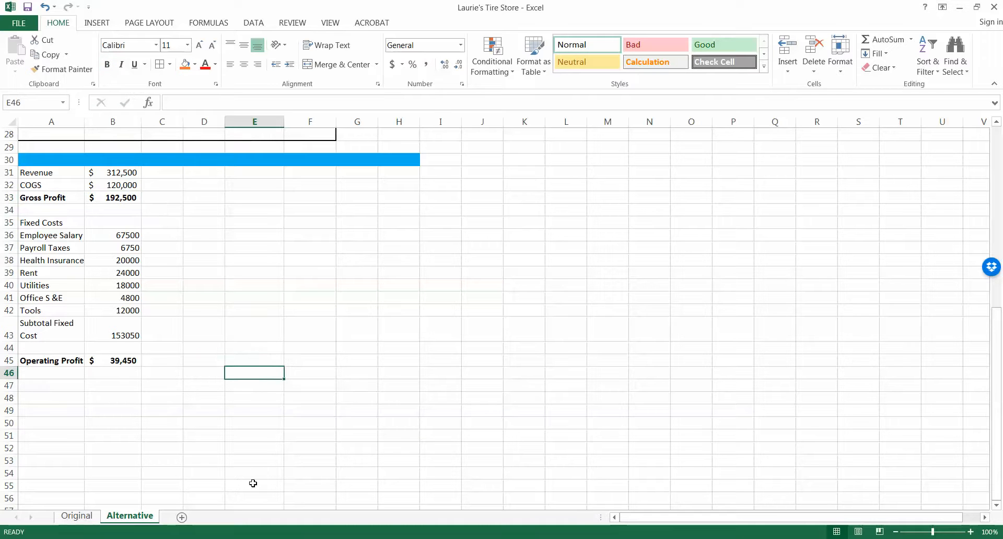